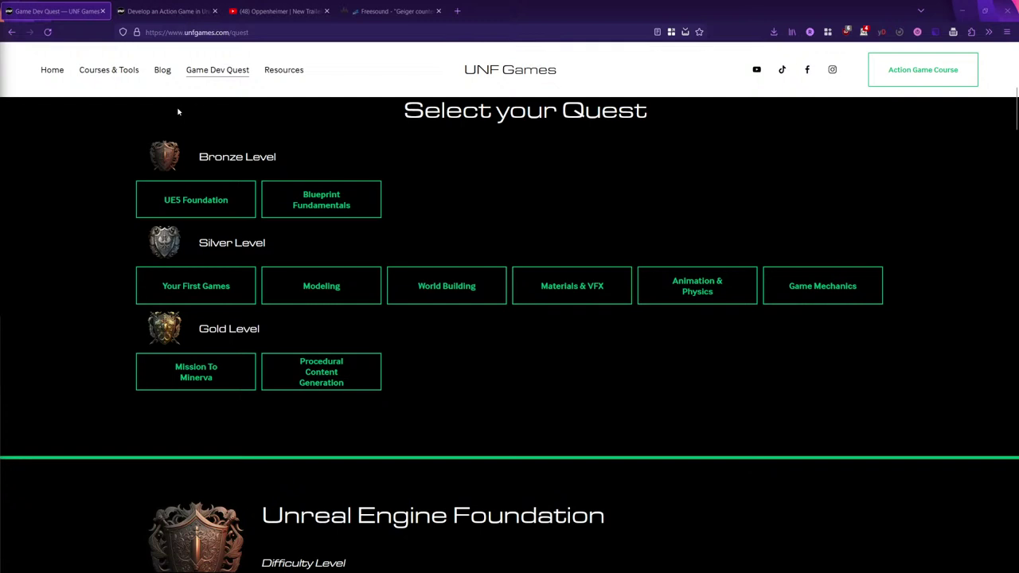
pyautogui.rightClick(176, 75)
pyautogui.click(436, 74)
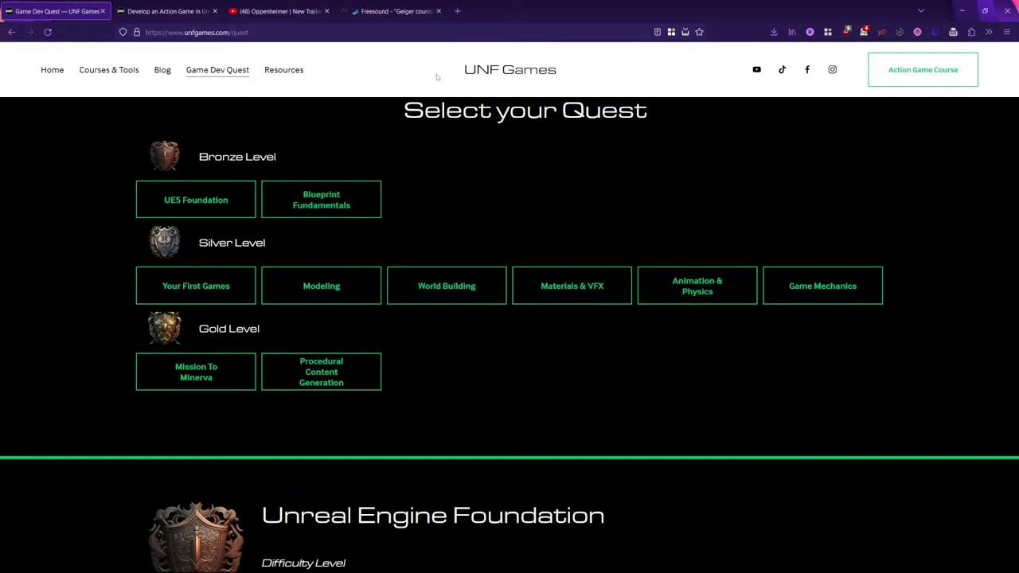
# Step: Play the end of the Oppenheimer trailer on YouTube and pause it on the title card with the release date
pyautogui.click(303, 16)
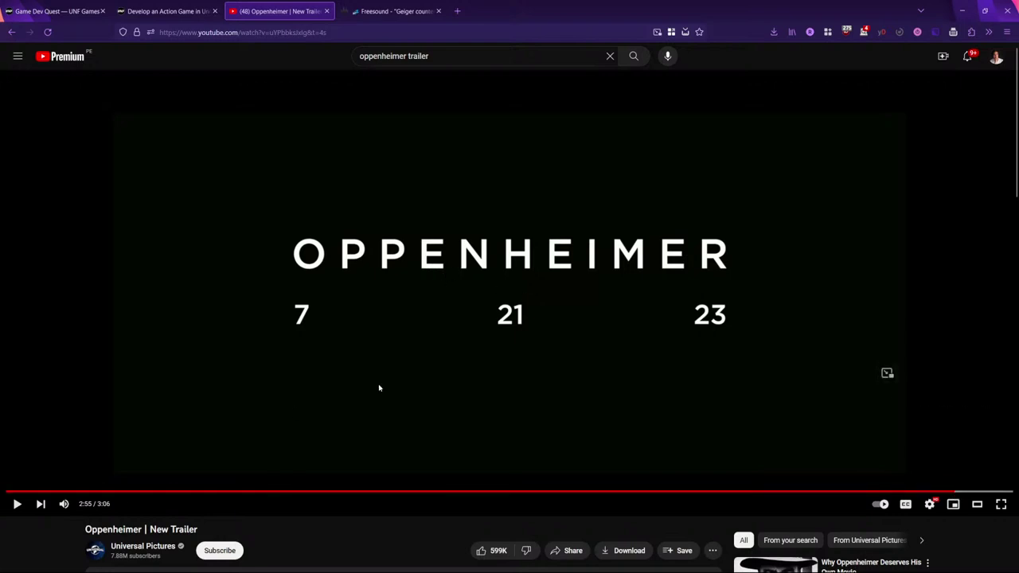
pyautogui.click(270, 296)
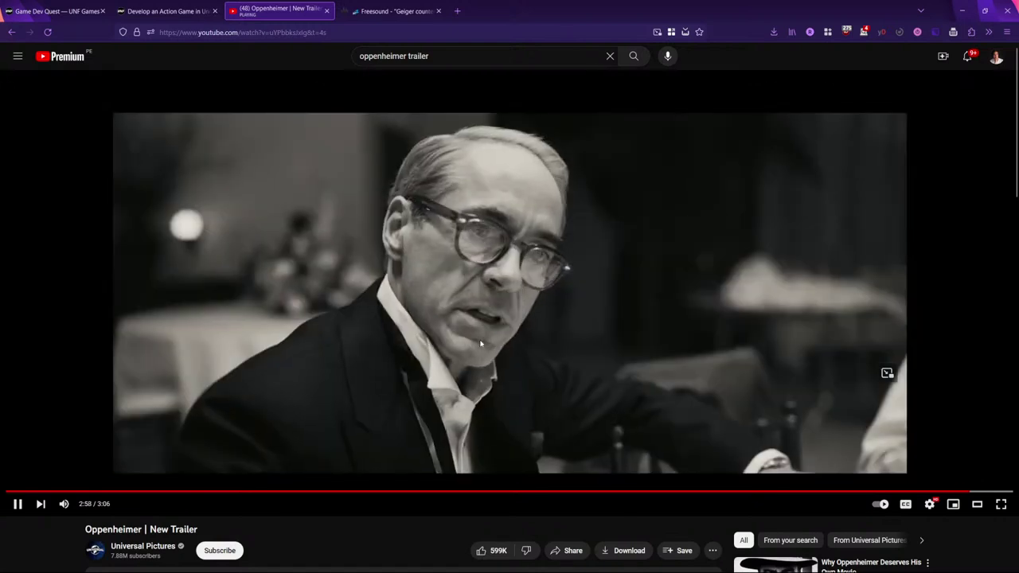
pyautogui.click(917, 455)
pyautogui.click(963, 493)
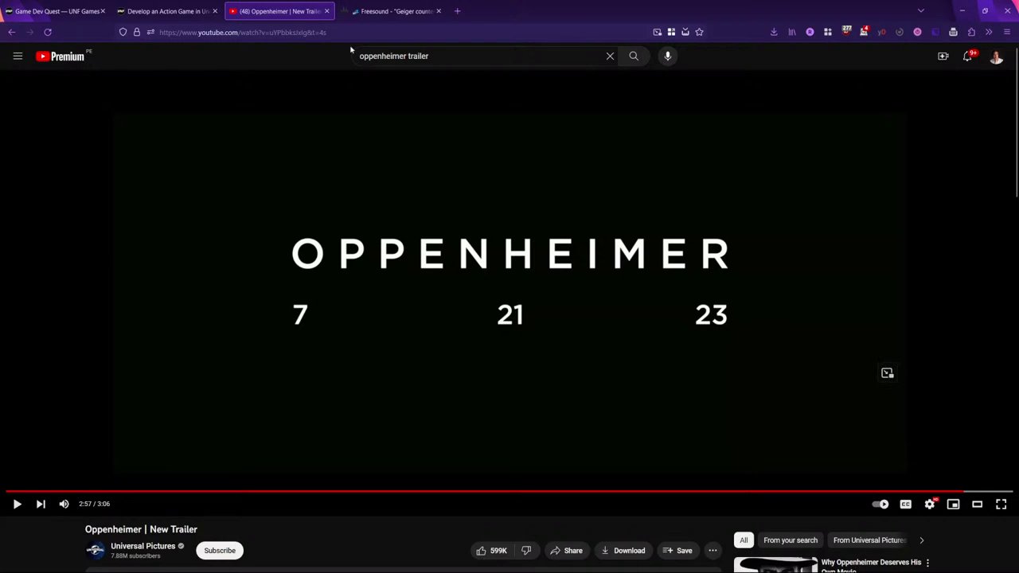
# Step: Look at the Geiger counter clicks (MED) sound page on Freesound, and return to the Oppenheimer trailer
pyautogui.click(393, 13)
pyautogui.scroll(10, 307, 65)
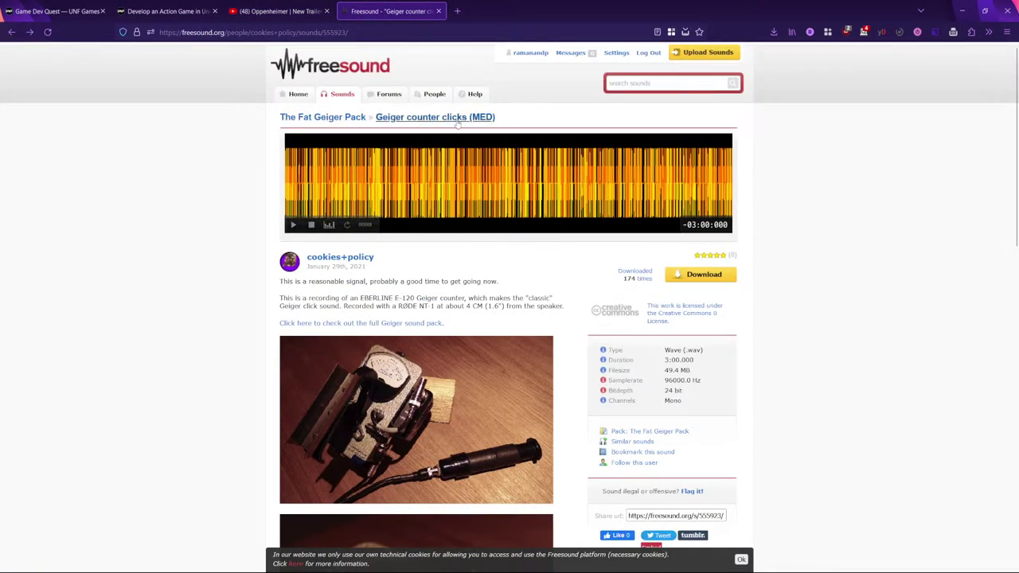
pyautogui.click(275, 11)
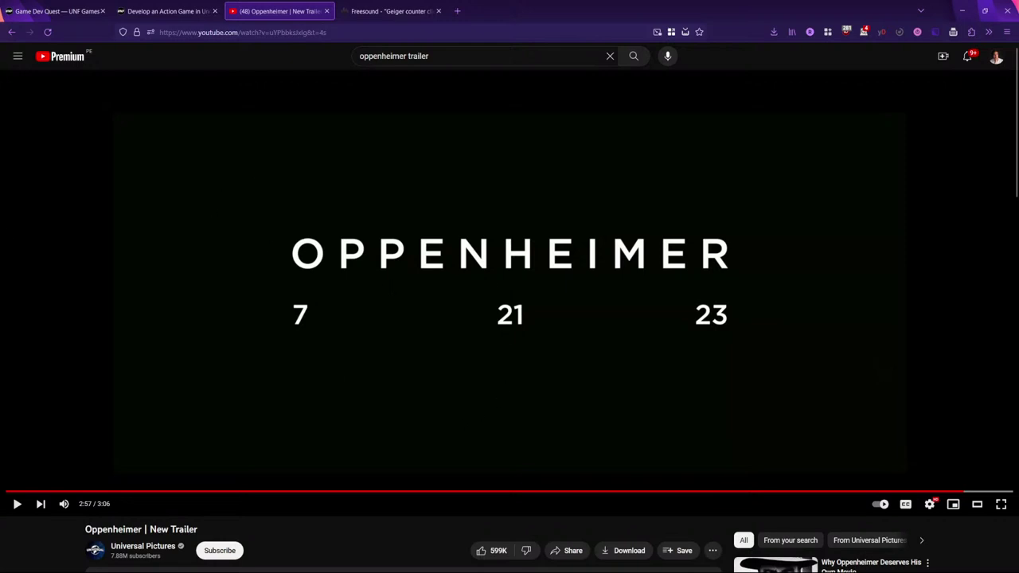
# Step: Switch to the Barbenheimer project in Unreal Editor, play M_OppLevel to preview the finished title screen, and stop the preview
pyautogui.hotkey('alt', 'Tab')
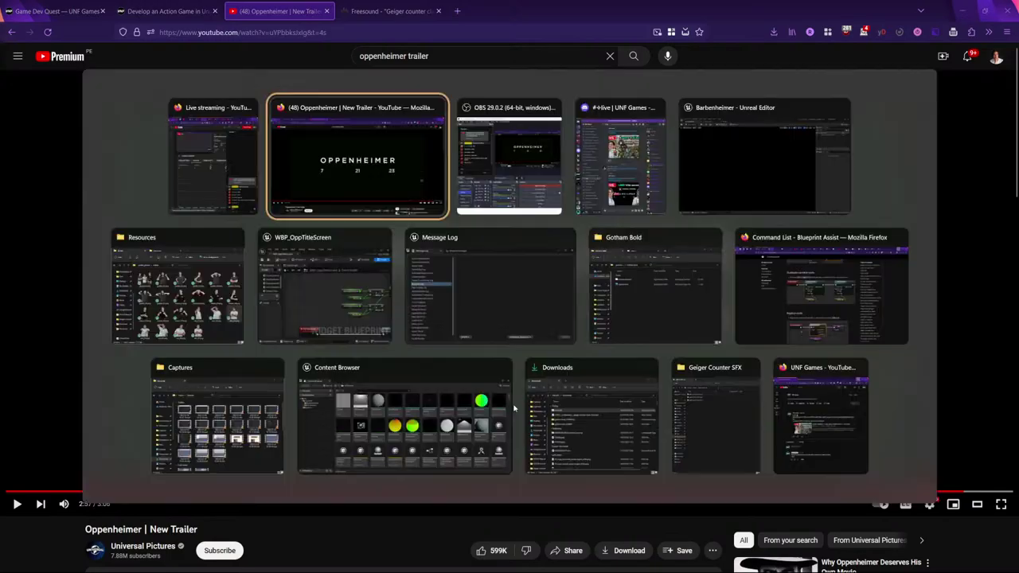
pyautogui.click(733, 198)
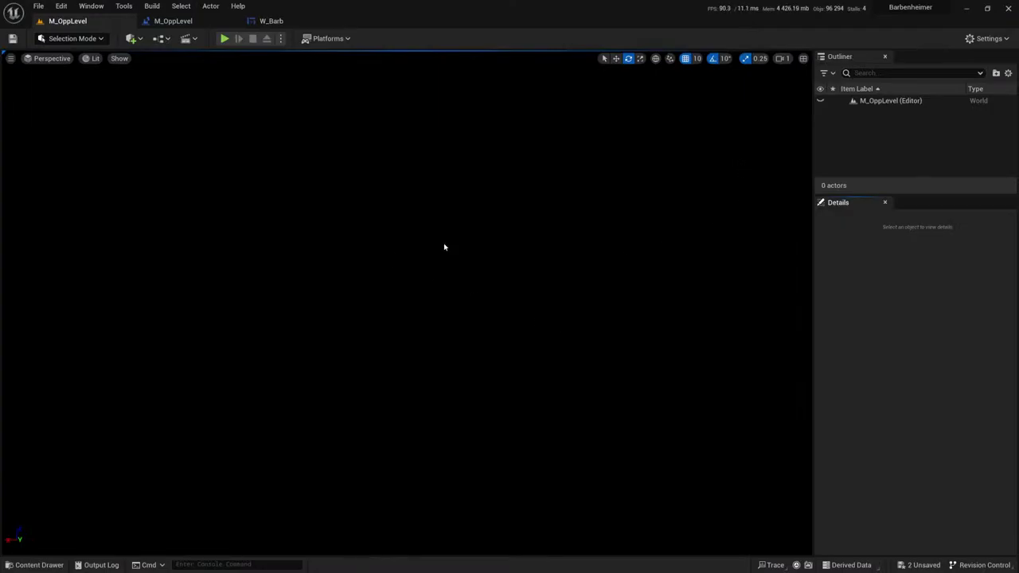
pyautogui.click(224, 38)
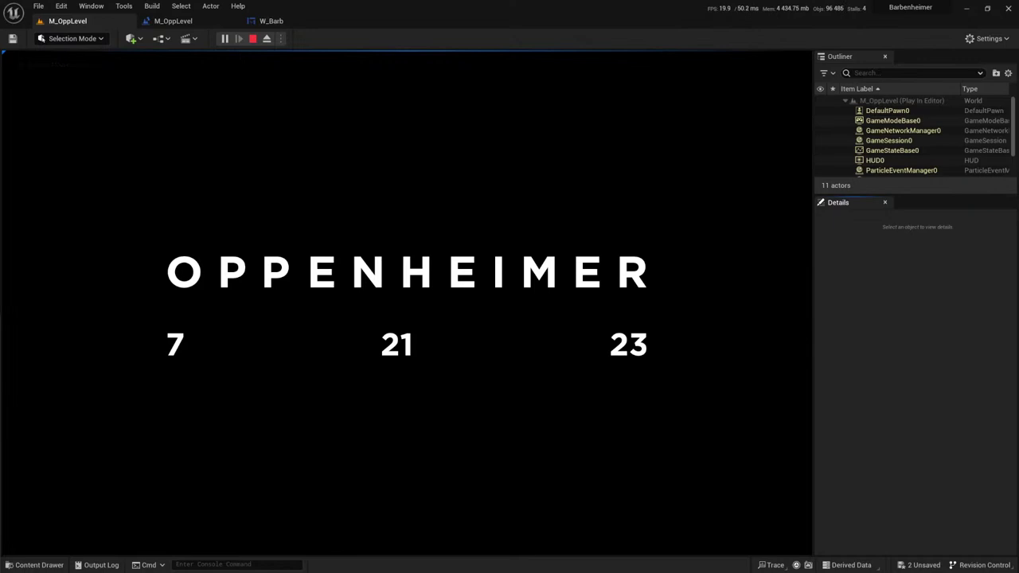
pyautogui.click(718, 348)
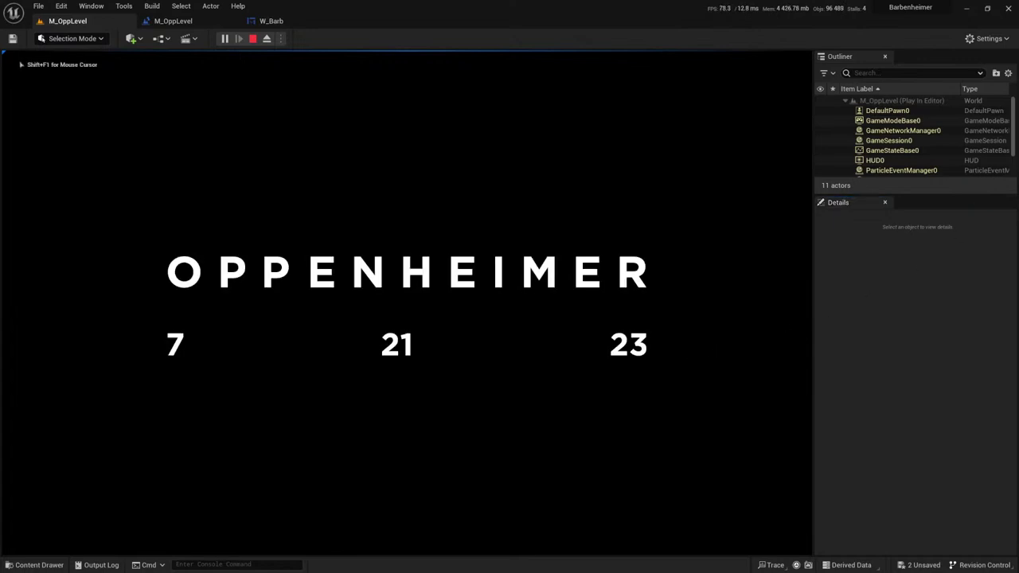
pyautogui.hotkey('shift', 'F1')
pyautogui.click(762, 284)
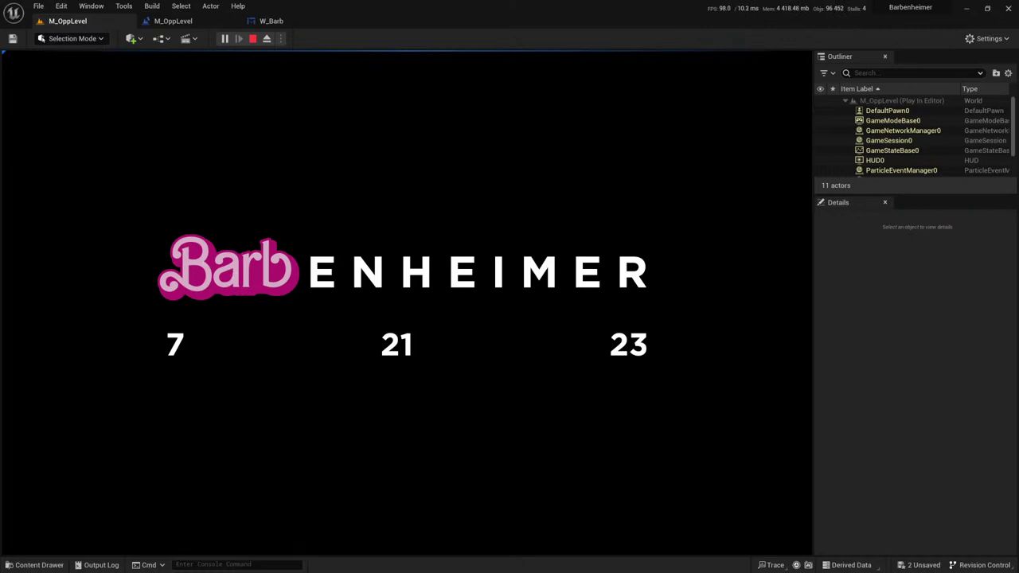
pyautogui.press('Escape')
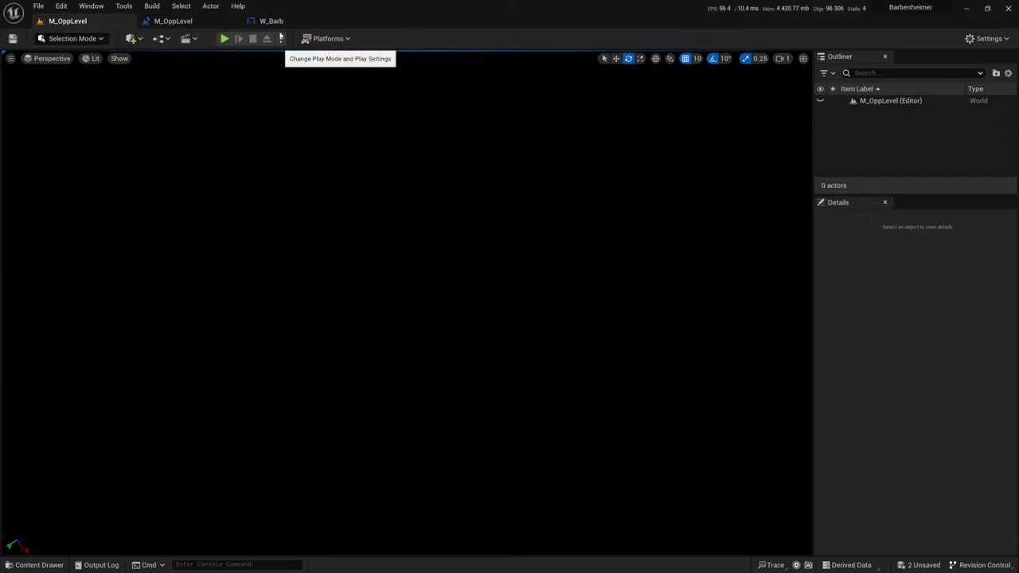
# Step: Create a new level from the Empty Level template and save all unsaved project assets
pyautogui.click(38, 5)
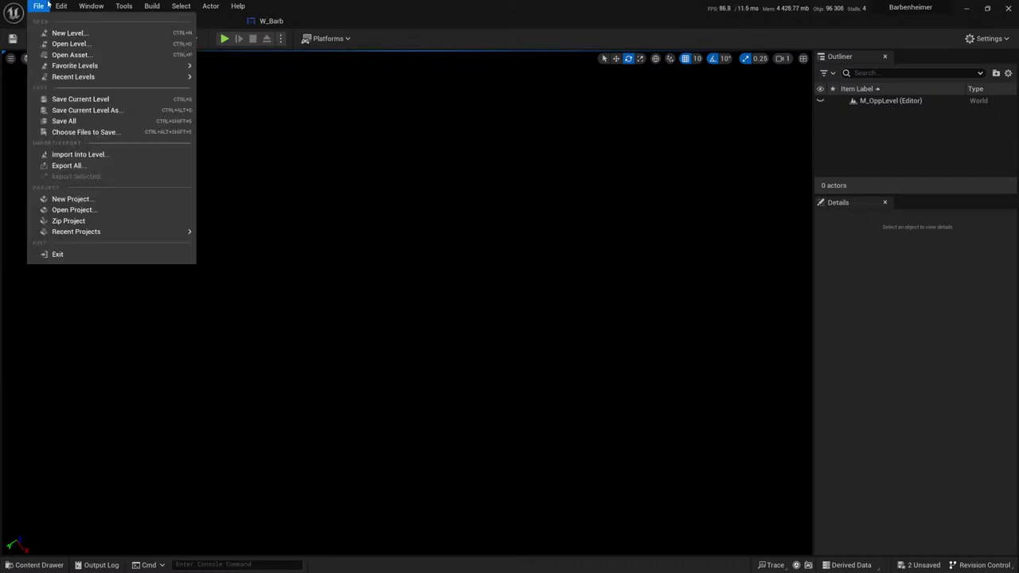
pyautogui.click(56, 32)
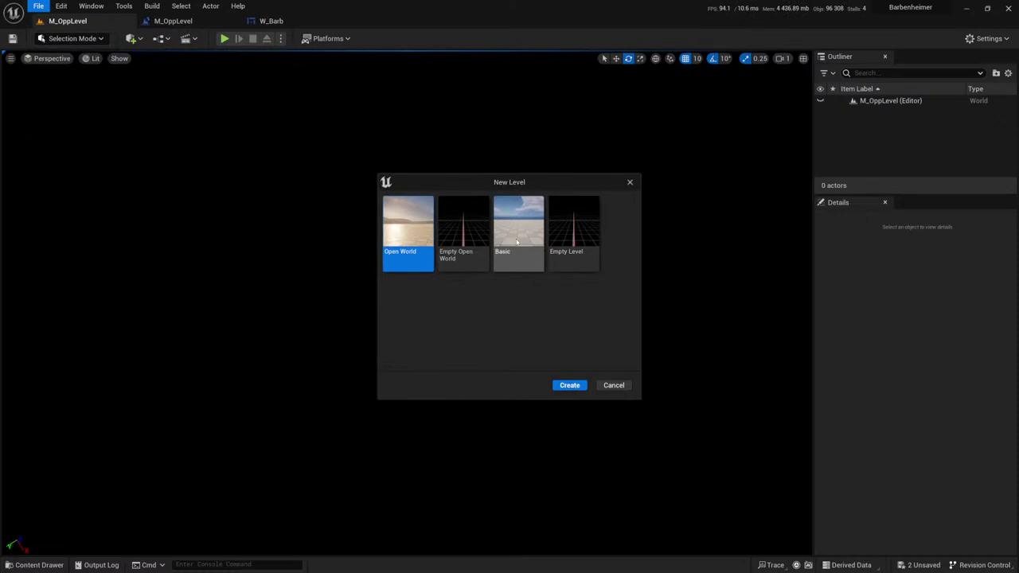
pyautogui.click(559, 236)
pyautogui.click(568, 389)
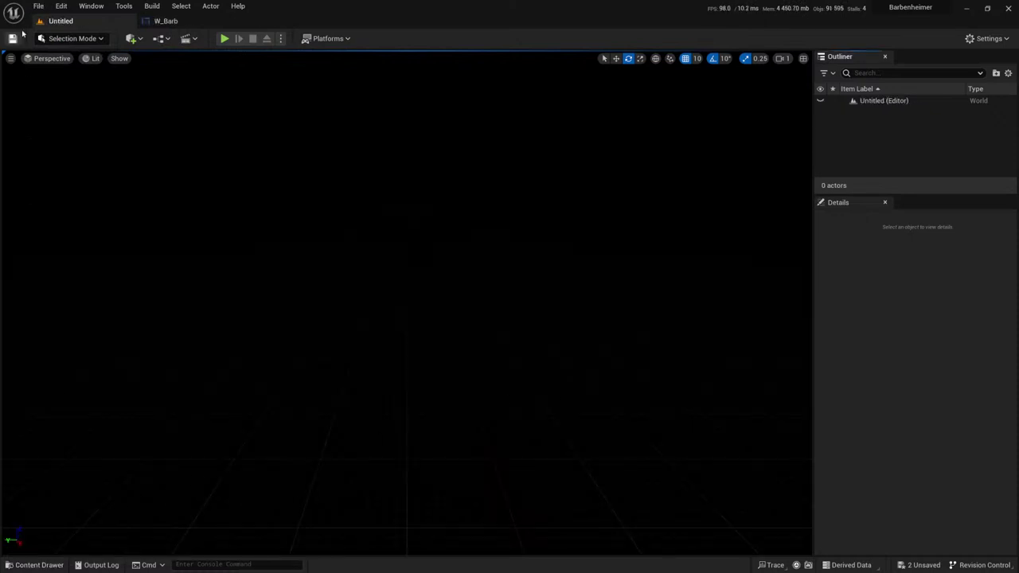
pyautogui.click(39, 6)
pyautogui.click(78, 121)
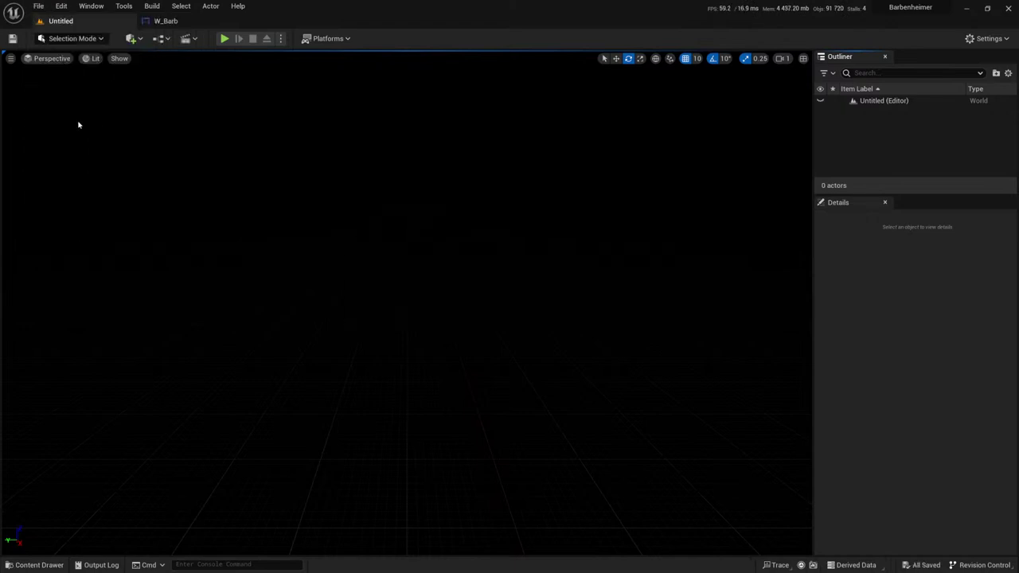
# Step: Start saving the current level under a new name and create and open a Stream folder inside Content
pyautogui.click(39, 5)
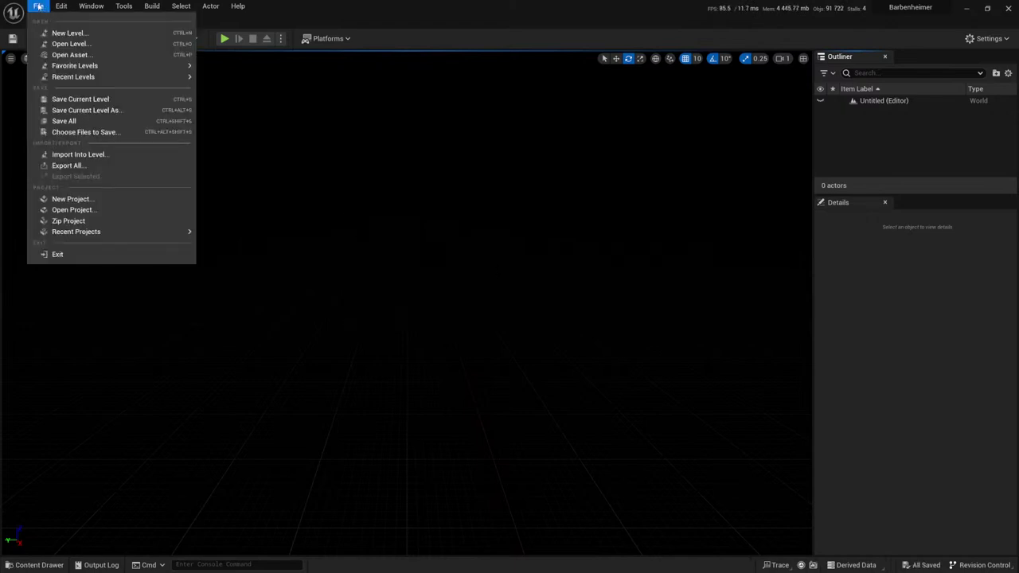
pyautogui.click(81, 111)
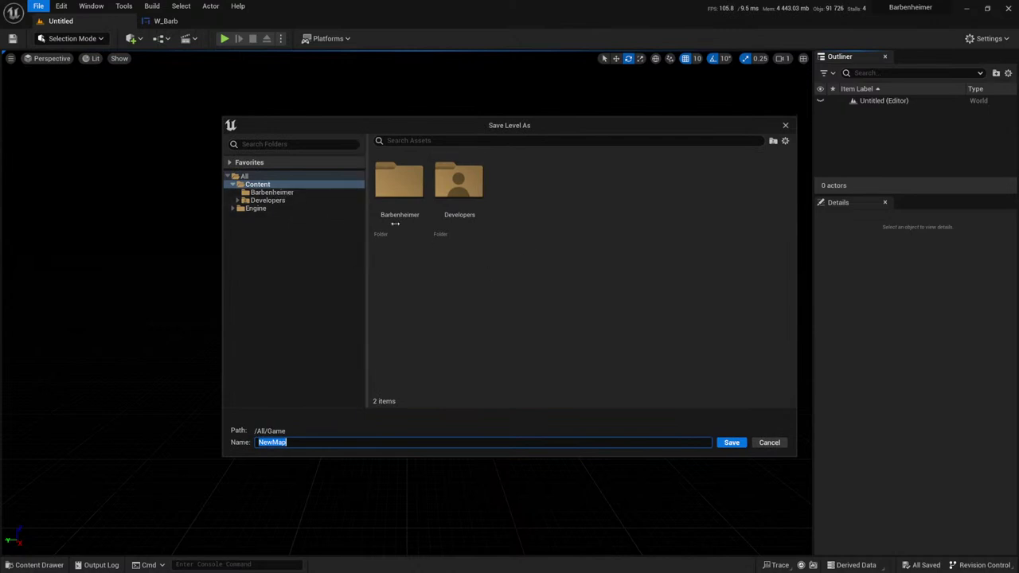
pyautogui.rightClick(580, 212)
pyautogui.click(629, 231)
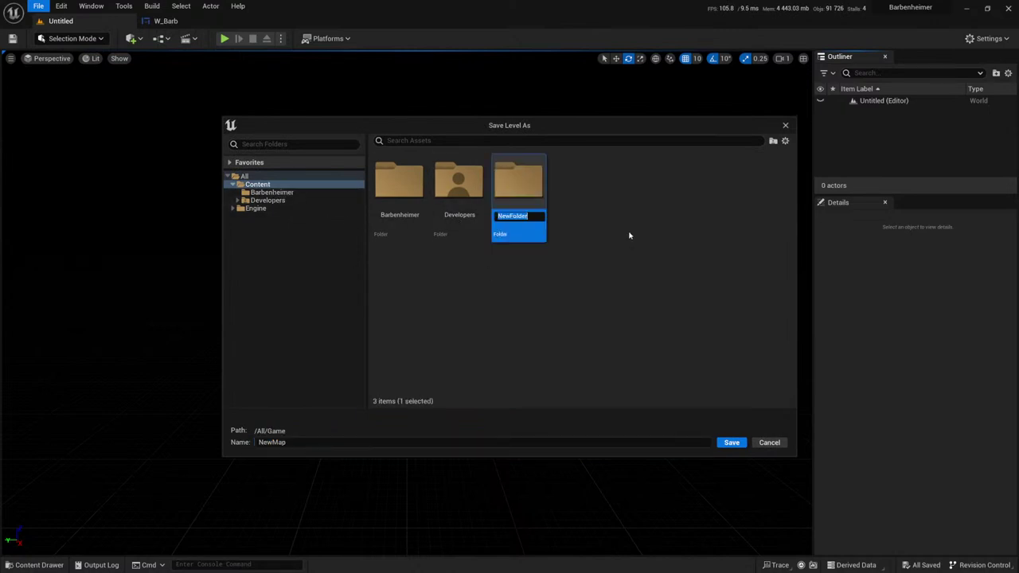
pyautogui.write('S')
pyautogui.press('BackSpace')
pyautogui.write('Stream')
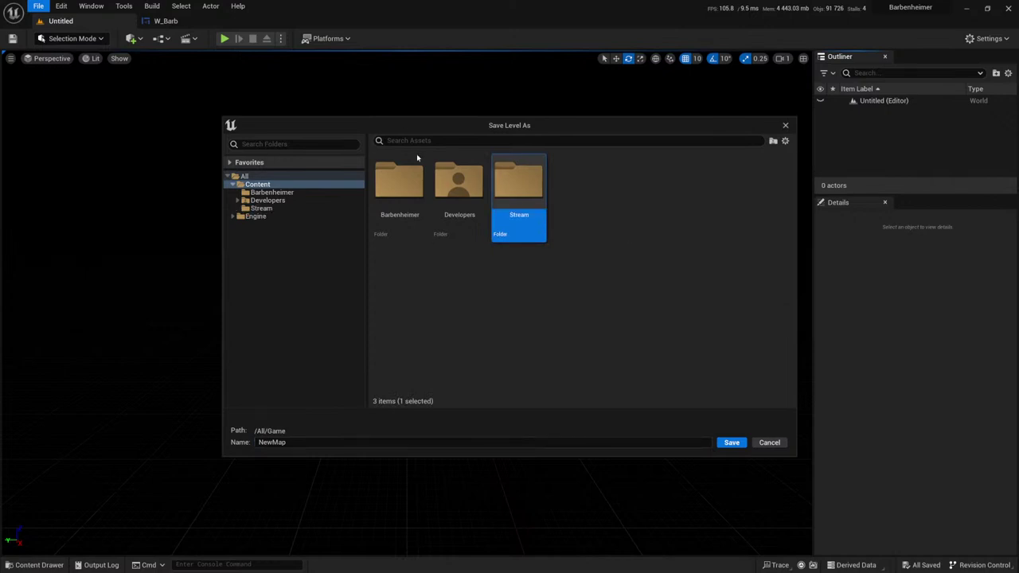
pyautogui.doubleClick(532, 197)
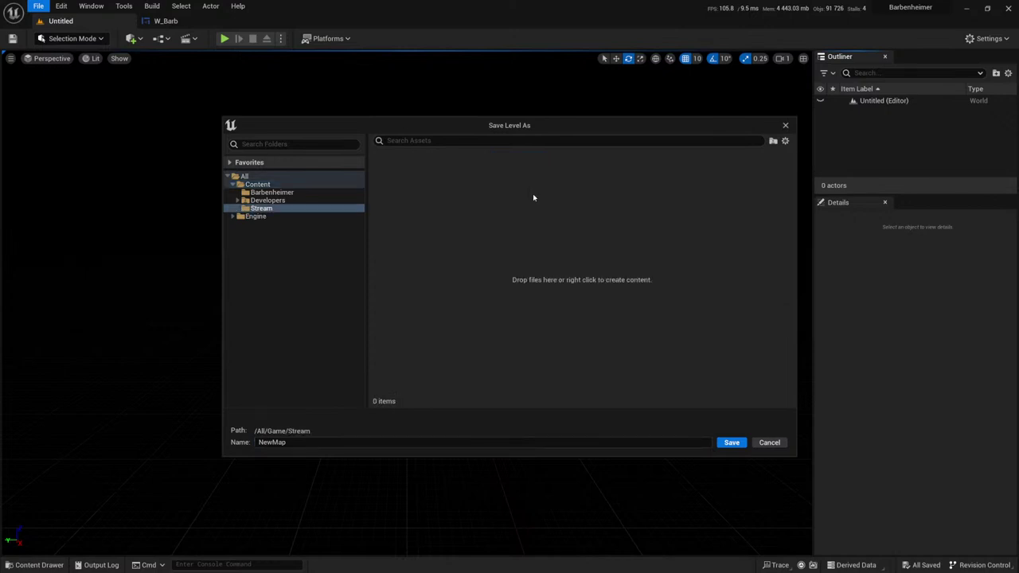
# Step: Name the level M_TitleScreen and save it in the Stream folder
pyautogui.click(291, 443)
pyautogui.hotkey('ctrl', 'a')
pyautogui.write('M')
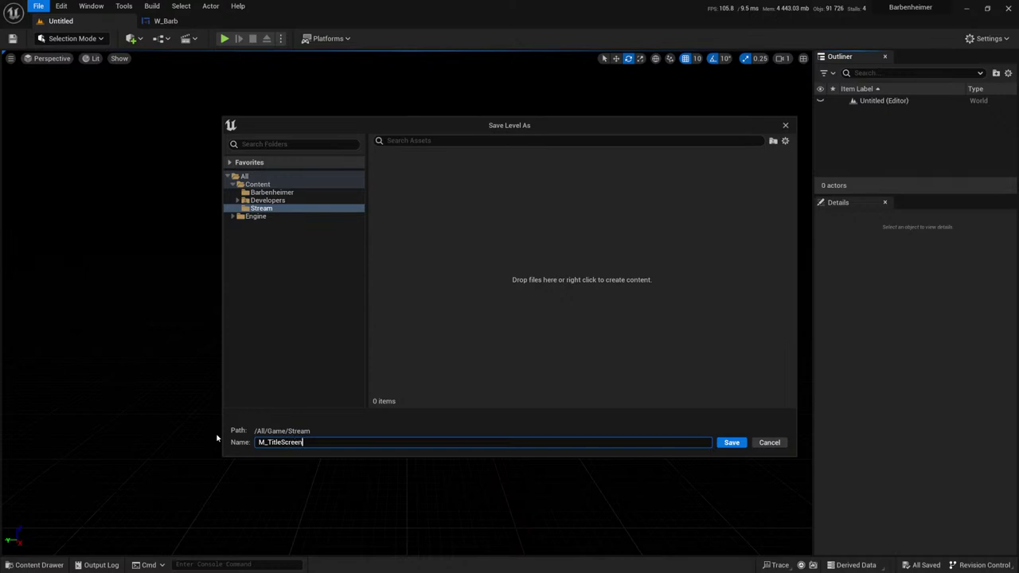
pyautogui.press('Return')
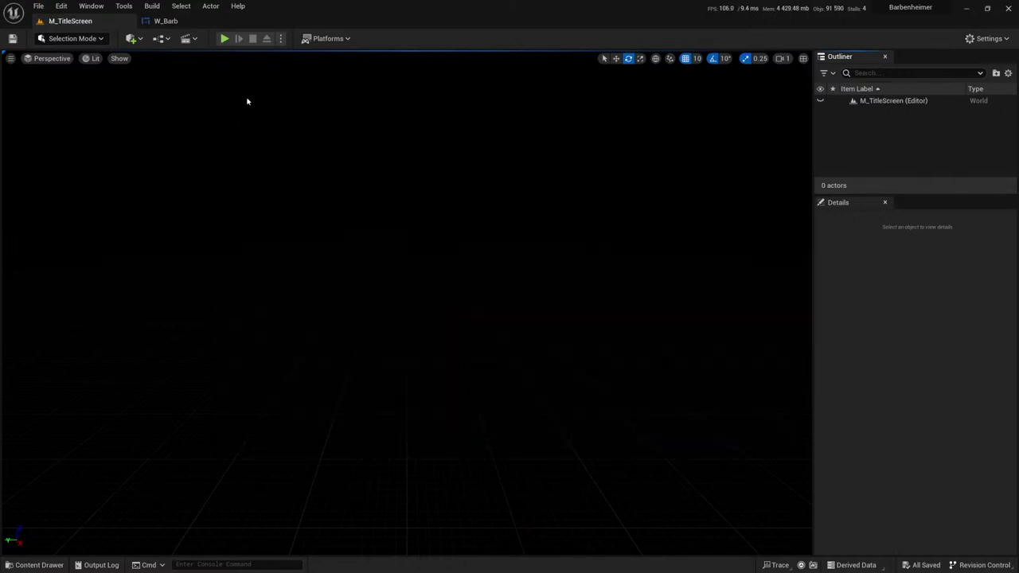
# Step: Close the W_Barb widget editor and show the contents of the Stream folder
pyautogui.click(232, 21)
pyautogui.click(38, 565)
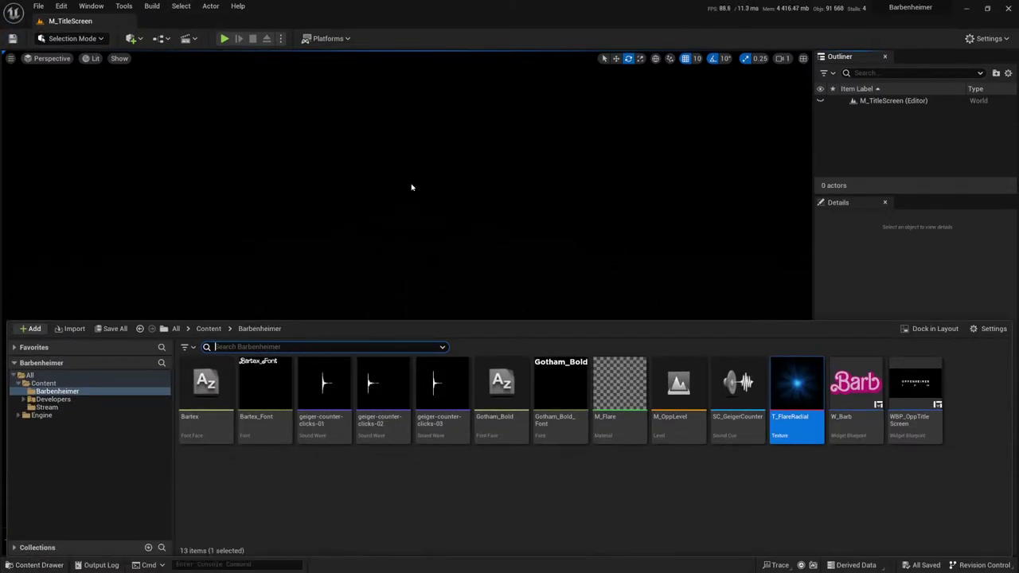
pyautogui.click(48, 407)
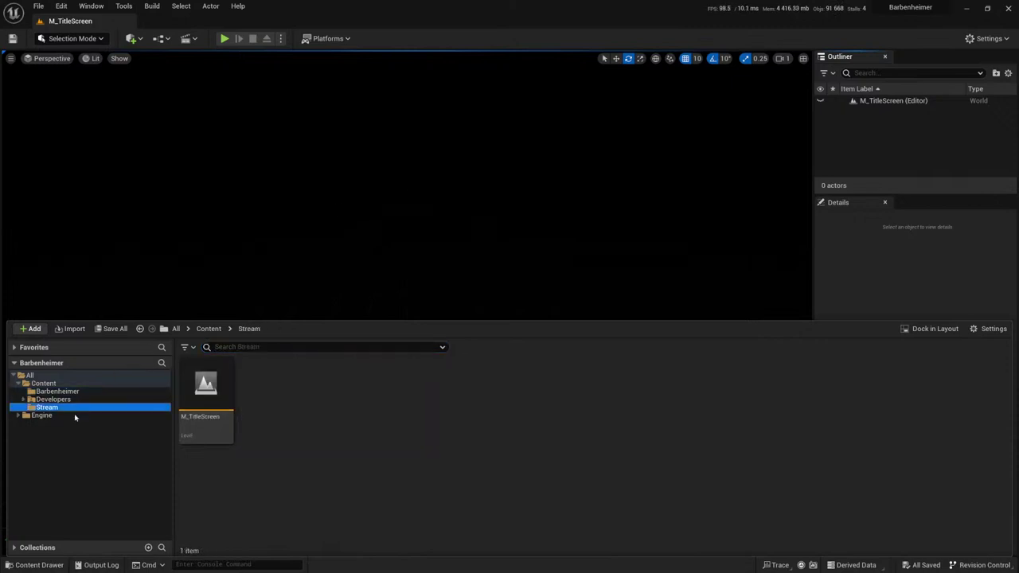
pyautogui.click(301, 418)
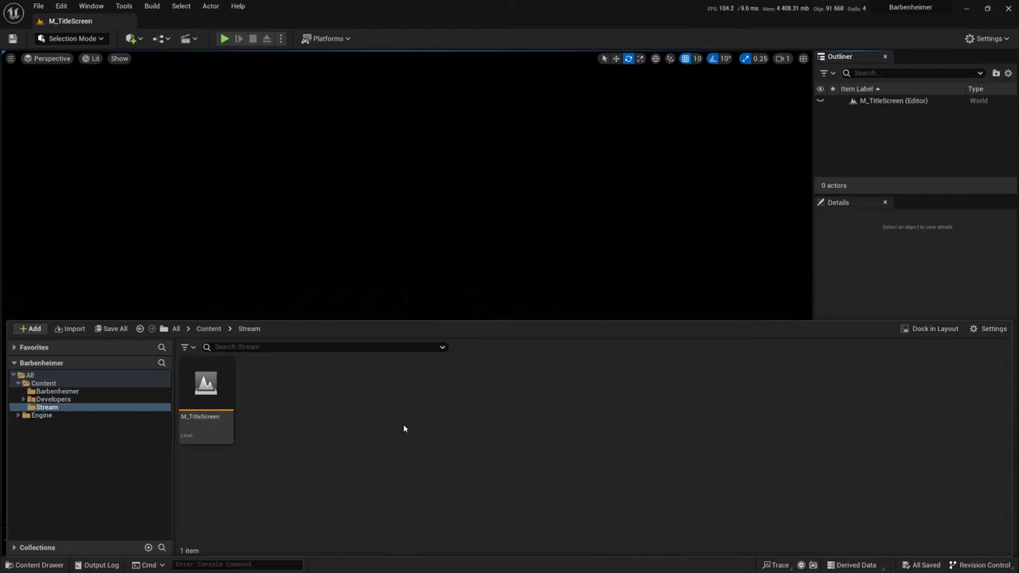
# Step: Create a Widget Blueprint based on User Widget in the Stream folder, name it WBP_TitleScreen, and open it
pyautogui.rightClick(314, 408)
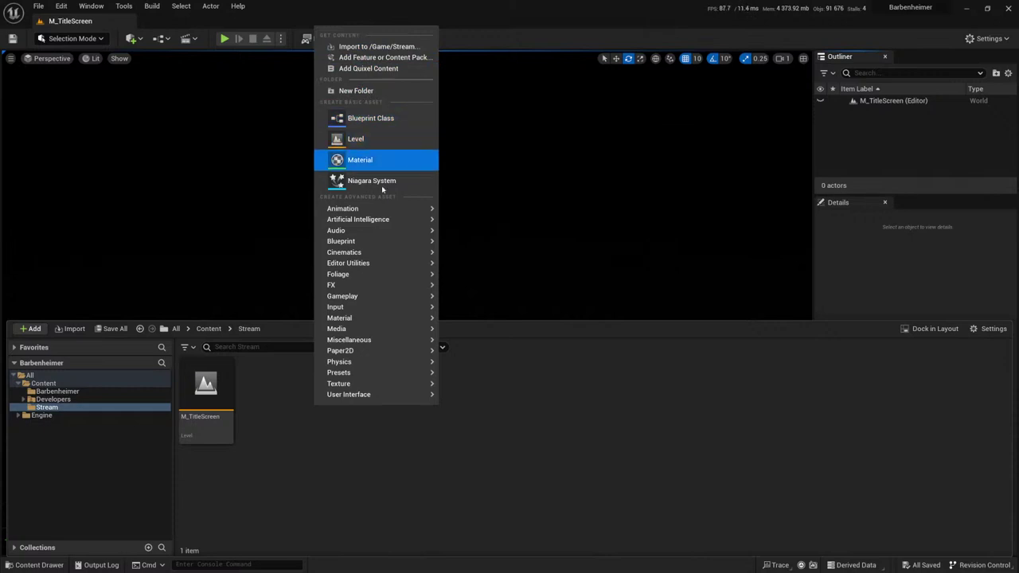
pyautogui.moveTo(372, 395)
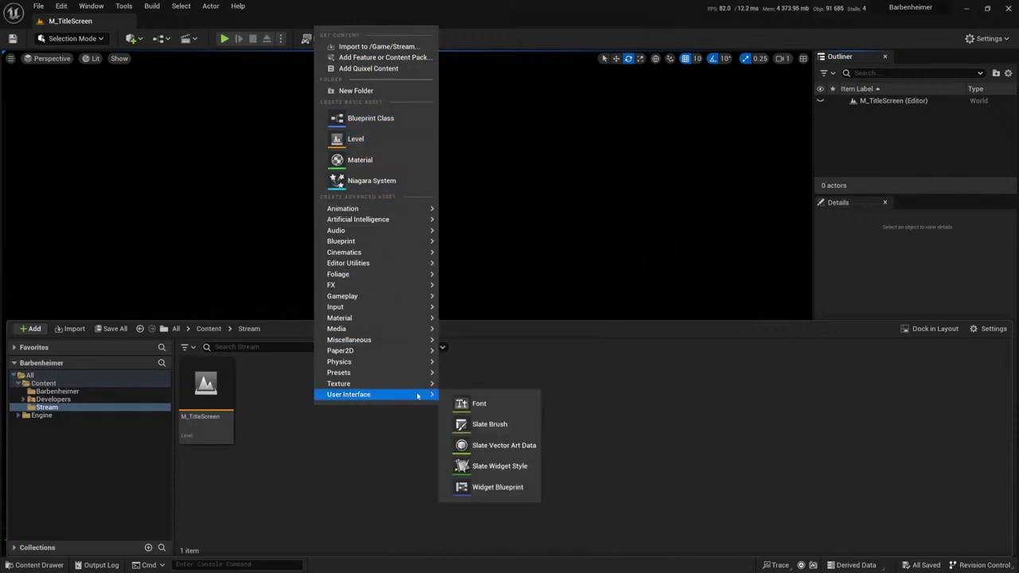
pyautogui.click(500, 487)
pyautogui.click(397, 209)
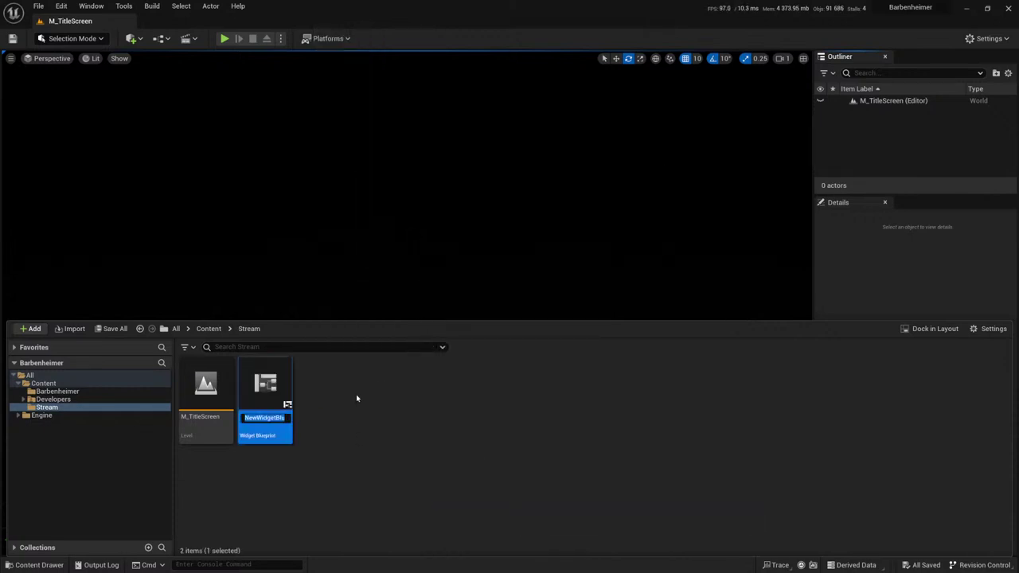
pyautogui.write('WB')
pyautogui.write('P_TitleScreen')
pyautogui.press('Return')
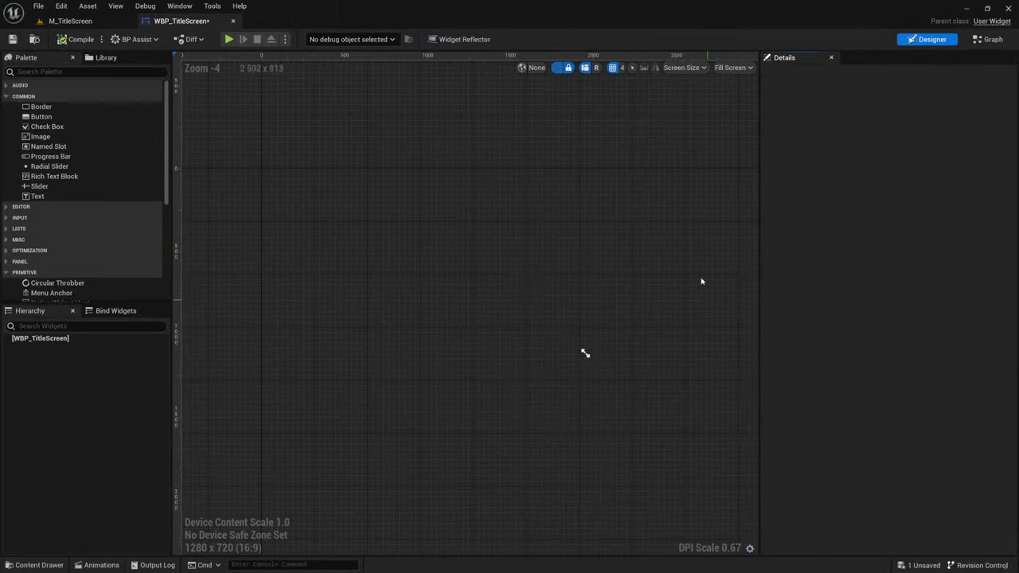
# Step: Add a Text widget as the root element of the WBP_TitleScreen layout
pyautogui.scroll(-3, 486, 239)
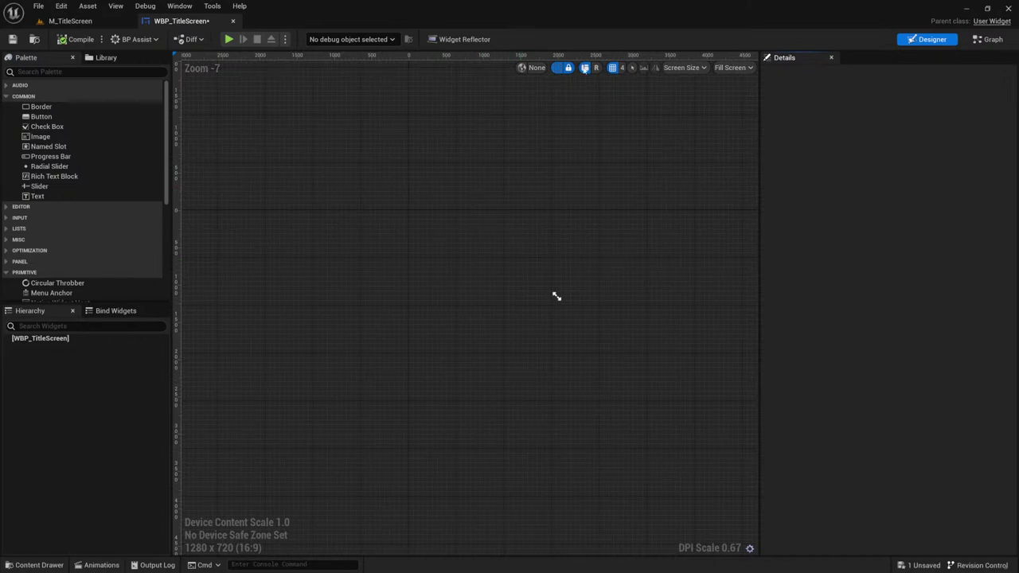
pyautogui.moveTo(436, 248); pyautogui.dragTo(368, 276, button='right')
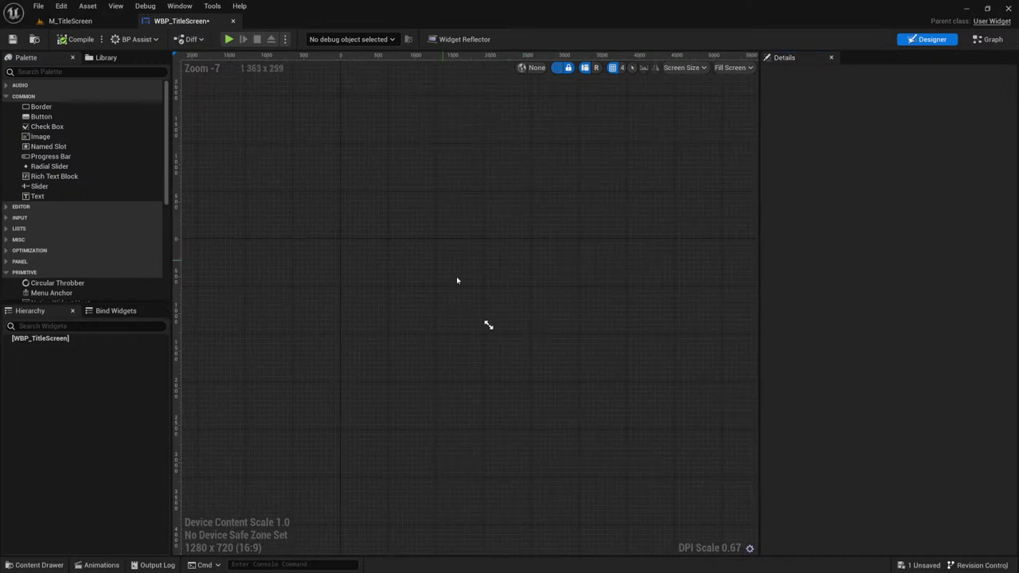
pyautogui.moveTo(495, 262); pyautogui.dragTo(461, 385, button='right')
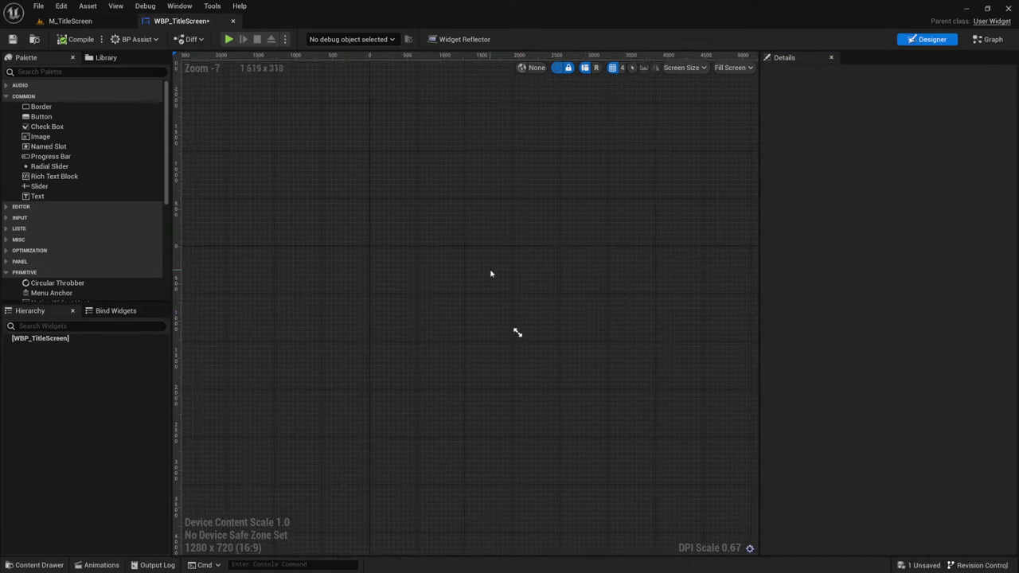
pyautogui.moveTo(40, 197); pyautogui.dragTo(440, 284)
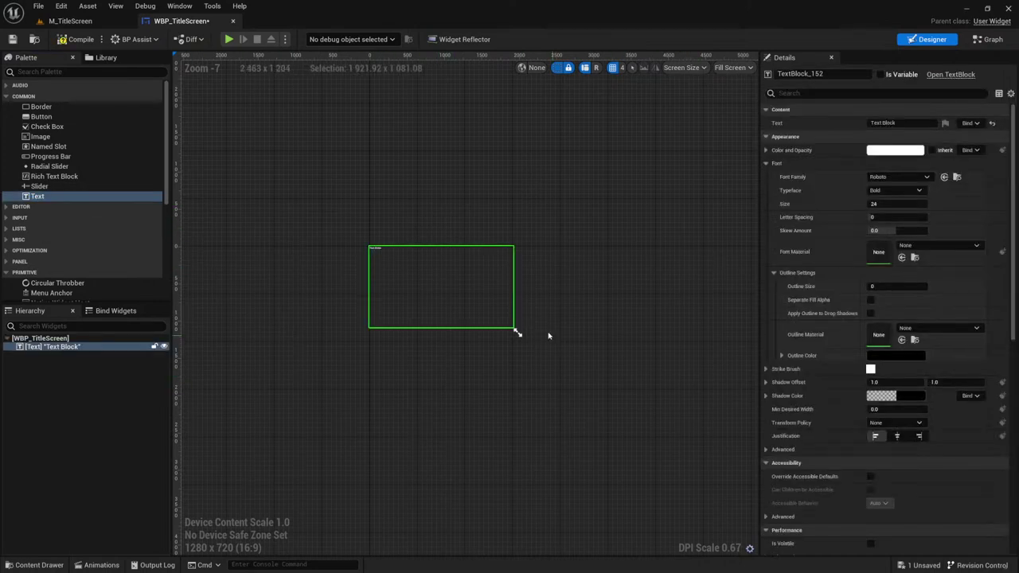
pyautogui.scroll(5, 440, 285)
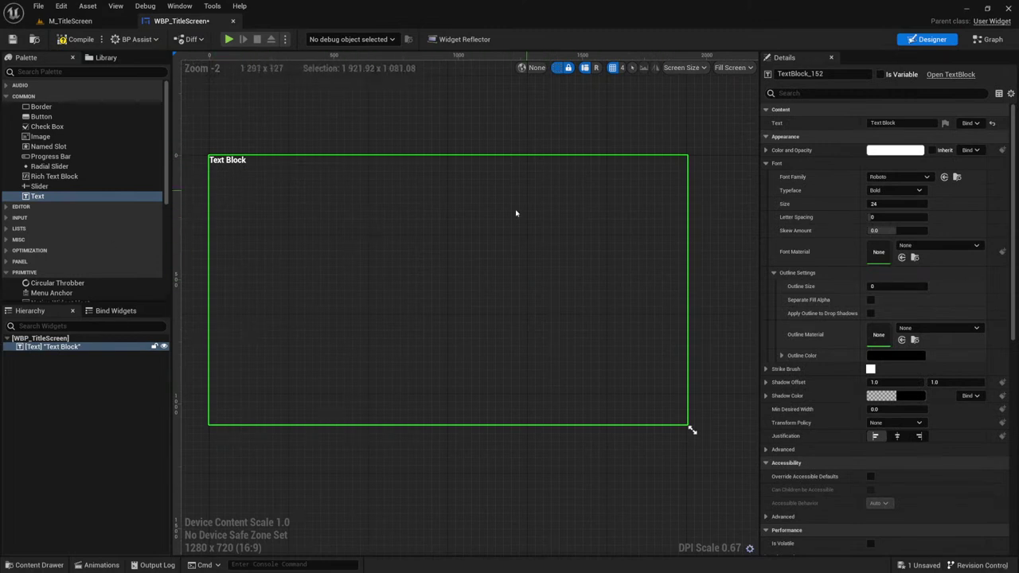
# Step: Delete the root Text widget and add a Canvas Panel as the root element of the layout
pyautogui.scroll(-2, 545, 295)
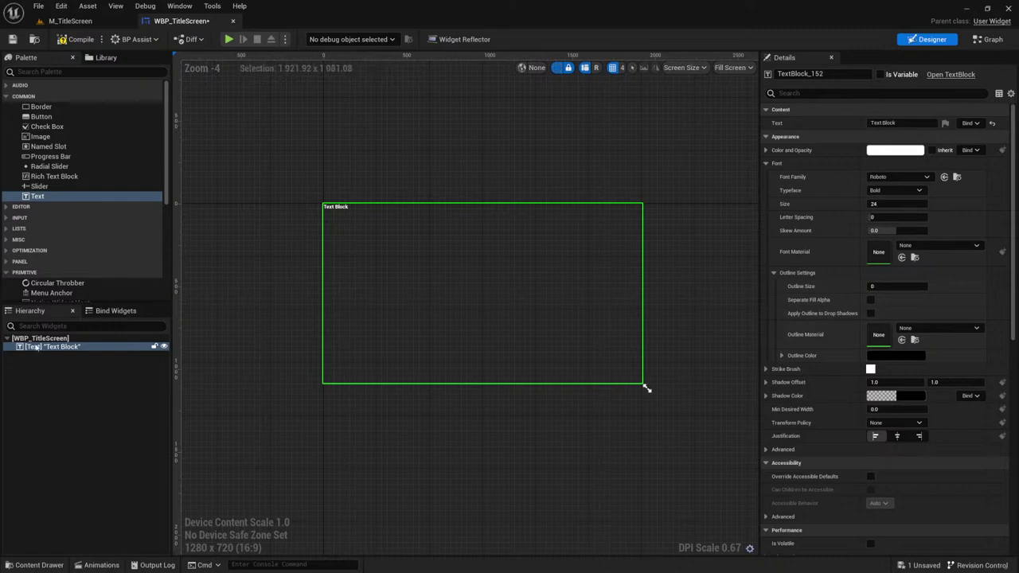
pyautogui.press('Delete')
pyautogui.scroll(-2, 77, 153)
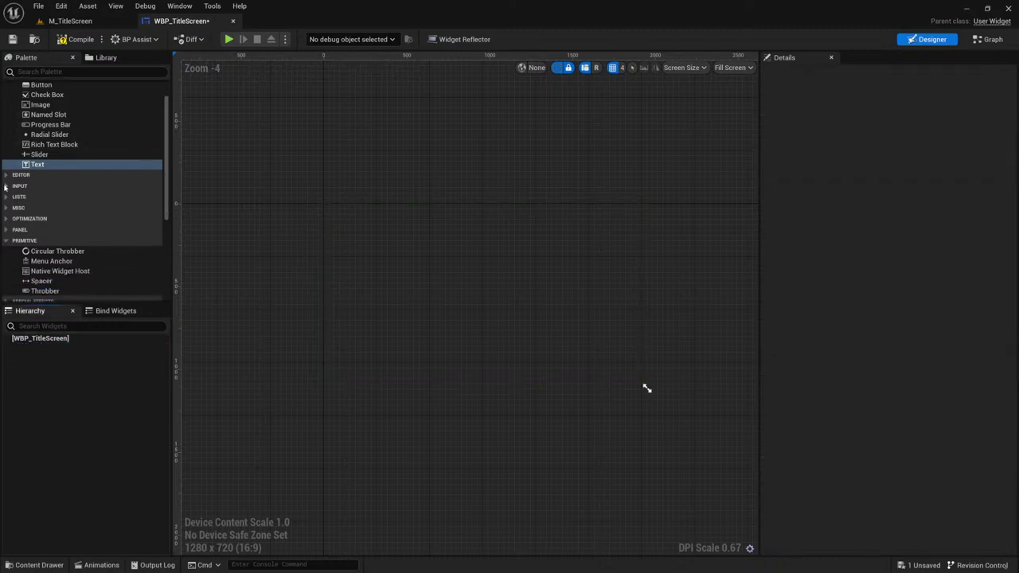
pyautogui.click(6, 229)
pyautogui.scroll(-2, 44, 226)
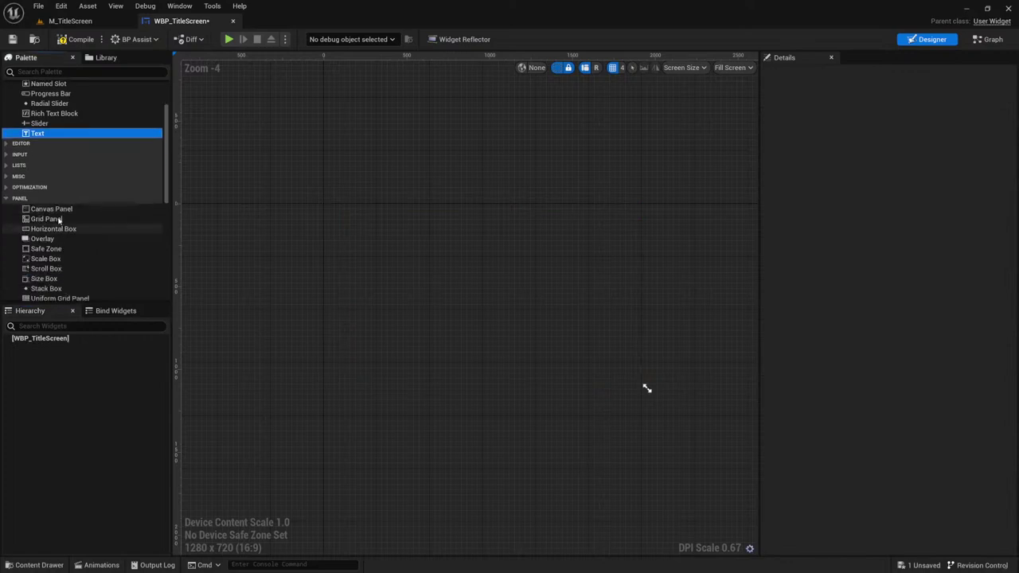
pyautogui.moveTo(43, 213); pyautogui.dragTo(546, 248)
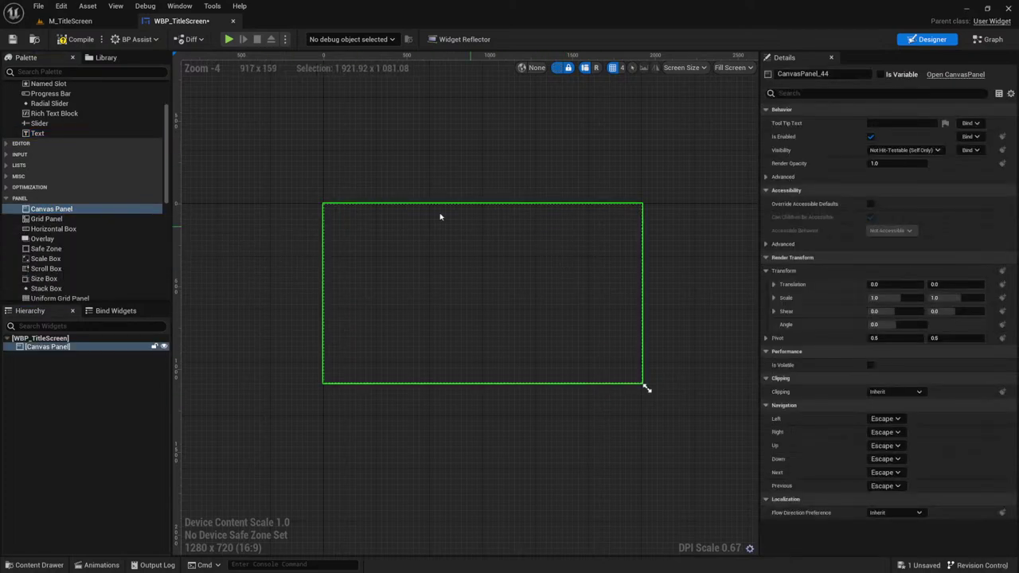
# Step: Add a Text widget to the Canvas Panel, placed near the middle of the canvas
pyautogui.moveTo(67, 134); pyautogui.dragTo(459, 283)
pyautogui.scroll(5, 614, 344)
pyautogui.scroll(-3, 378, 279)
pyautogui.scroll(1, 673, 451)
pyautogui.scroll(-2, 682, 423)
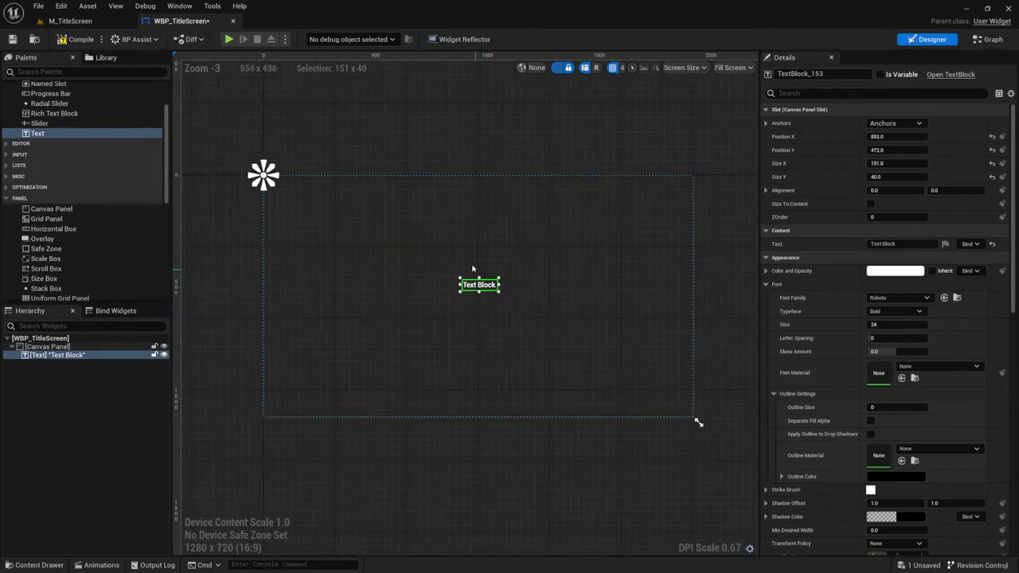
# Step: Switch to the Oppenheimer trailer in the browser to examine its title layout, and return to Unreal Editor
pyautogui.hotkey('alt', 'Tab')
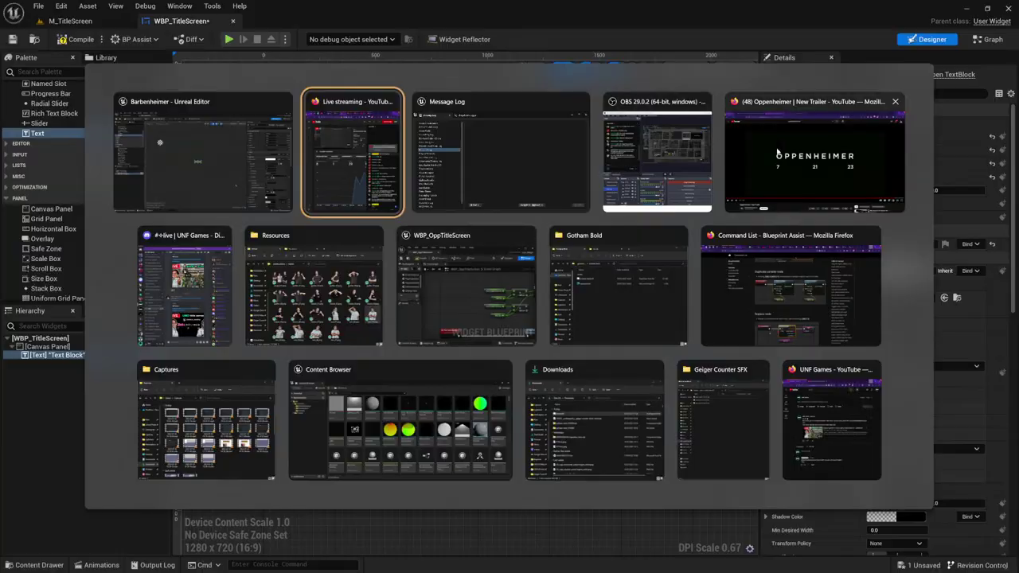
pyautogui.click(743, 146)
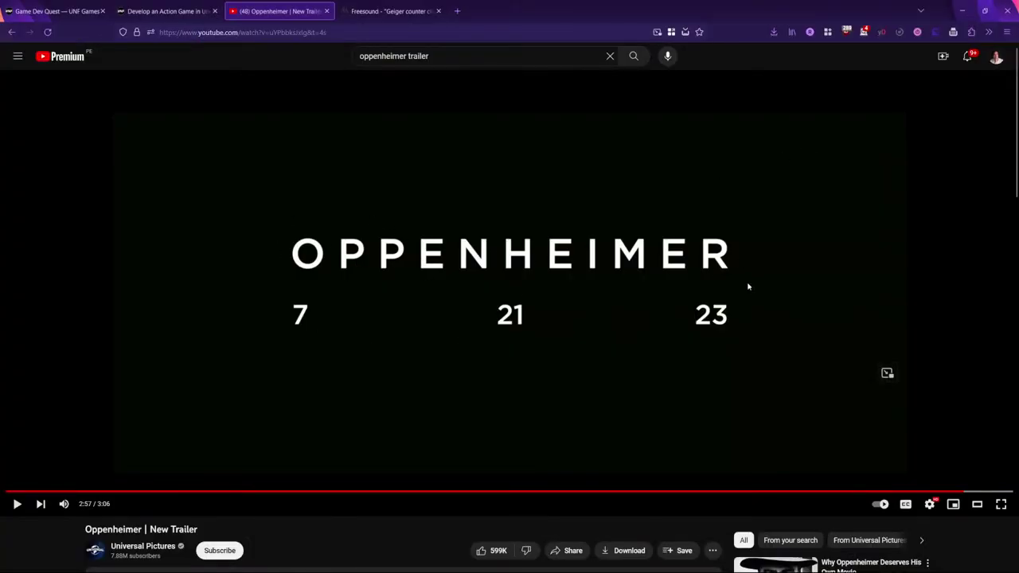
pyautogui.hotkey('alt', 'Tab')
# Step: Move the text block to about X 888, Y 528, close to the centre of the canvas
pyautogui.click(474, 299)
pyautogui.click(477, 285)
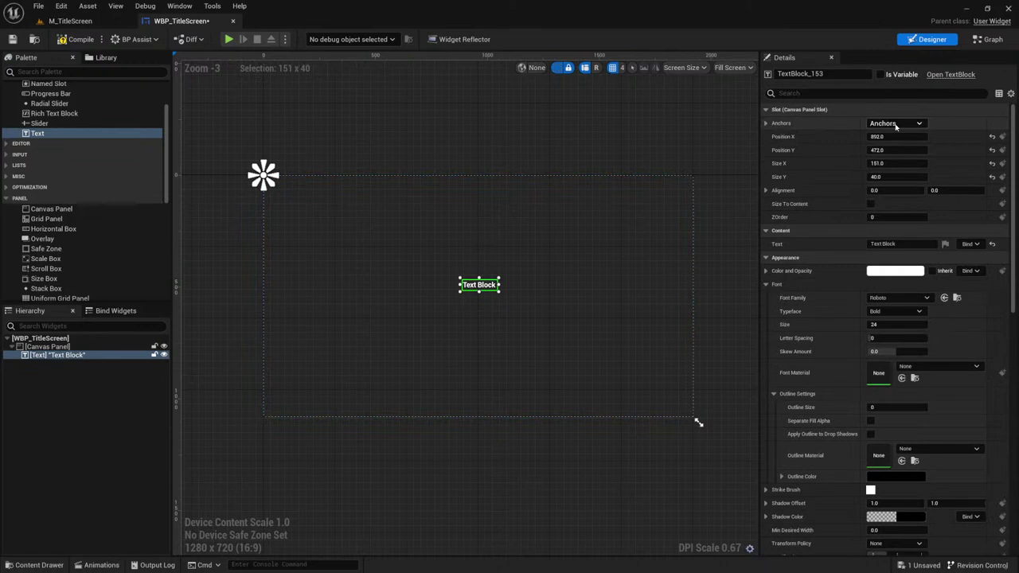
pyautogui.moveTo(481, 288)
pyautogui.mouseDown()
pyautogui.moveTo(487, 317)
pyautogui.moveTo(488, 300)
pyautogui.mouseUp()
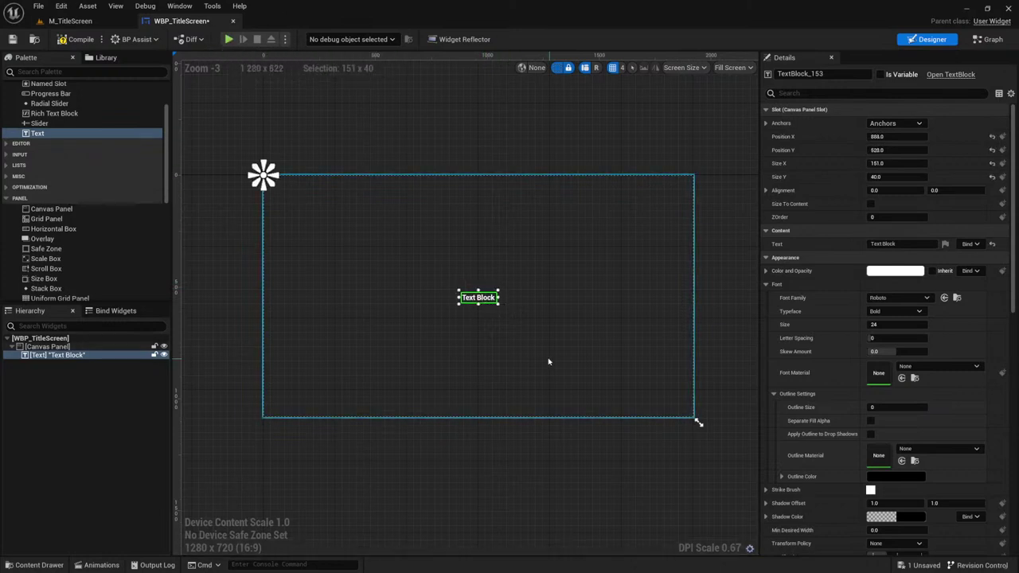
# Step: Shrink the designer's preview screen to about 270 x 220 to test how the text block's placement responds
pyautogui.moveTo(696, 422); pyautogui.dragTo(497, 317)
pyautogui.scroll(4, 496, 317)
pyautogui.moveTo(548, 335); pyautogui.dragTo(678, 387, button='right')
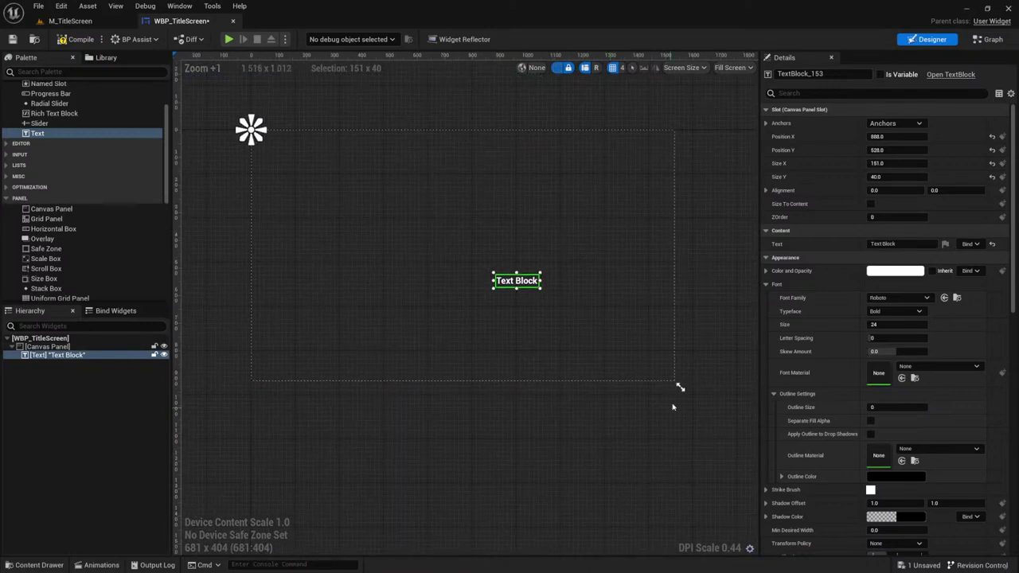
pyautogui.moveTo(680, 387); pyautogui.dragTo(422, 273)
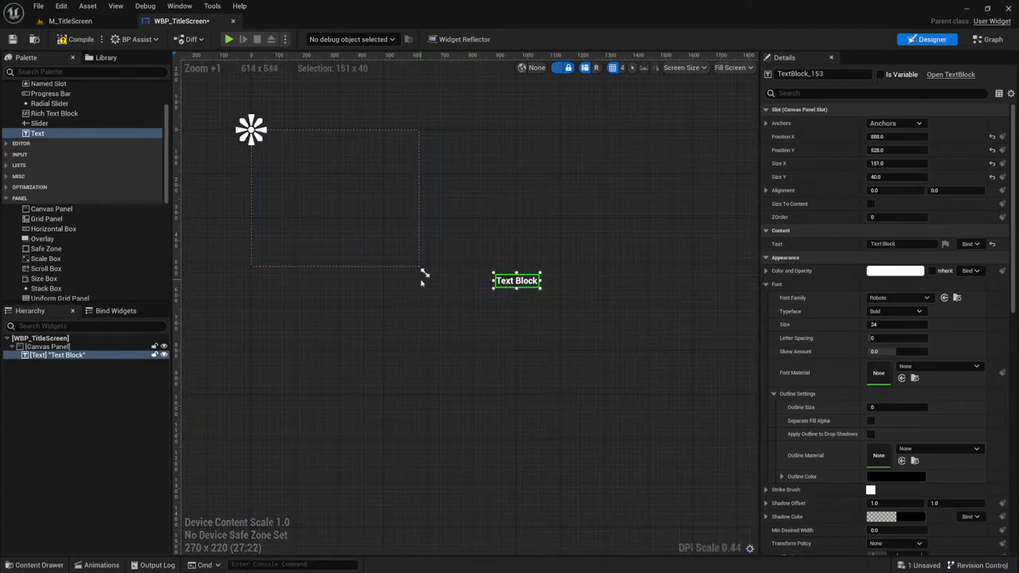
# Step: Enlarge the designer's preview screen to 1920 x 1080
pyautogui.moveTo(424, 273); pyautogui.dragTo(711, 438)
pyautogui.scroll(-3, 516, 417)
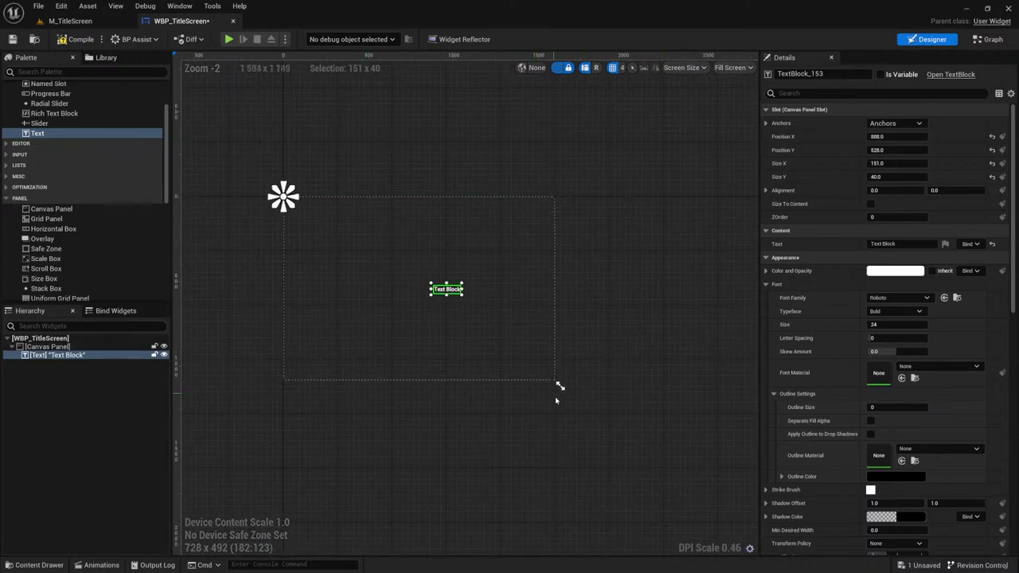
pyautogui.moveTo(559, 386); pyautogui.dragTo(644, 416)
pyautogui.scroll(-4, 555, 394)
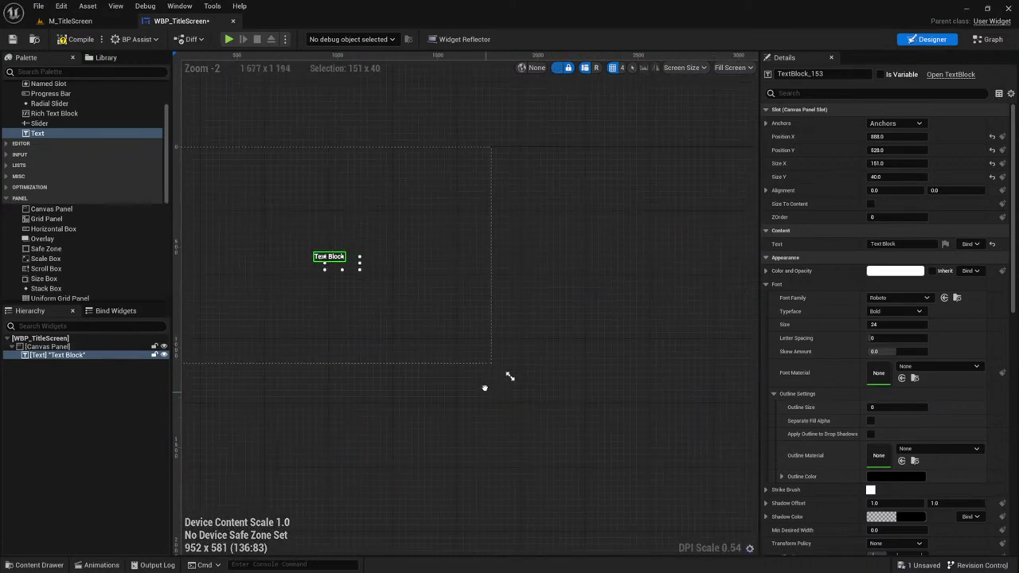
pyautogui.moveTo(509, 388); pyautogui.dragTo(549, 404)
pyautogui.scroll(-3, 484, 321)
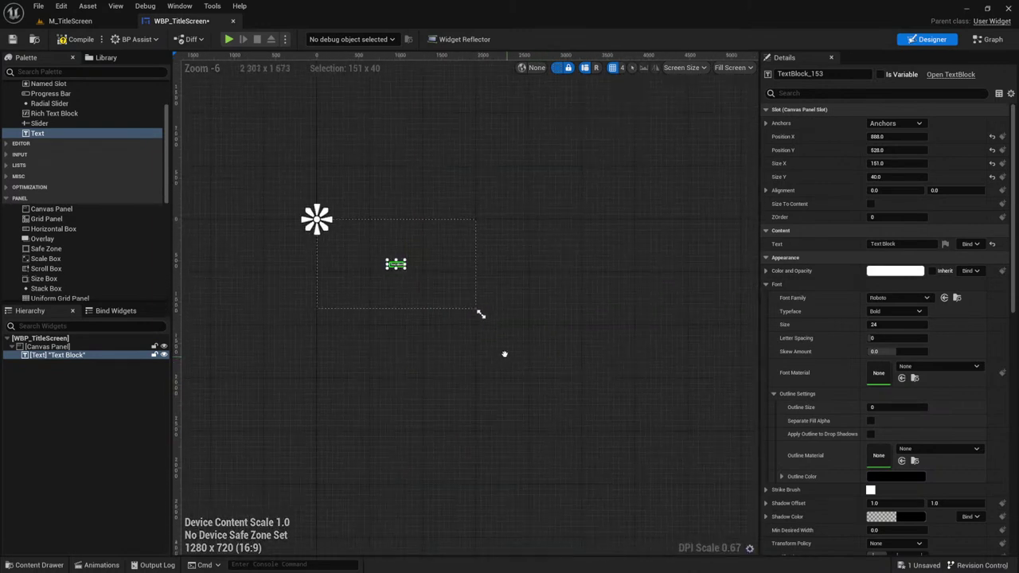
pyautogui.moveTo(426, 282); pyautogui.dragTo(472, 307)
pyautogui.scroll(8, 380, 248)
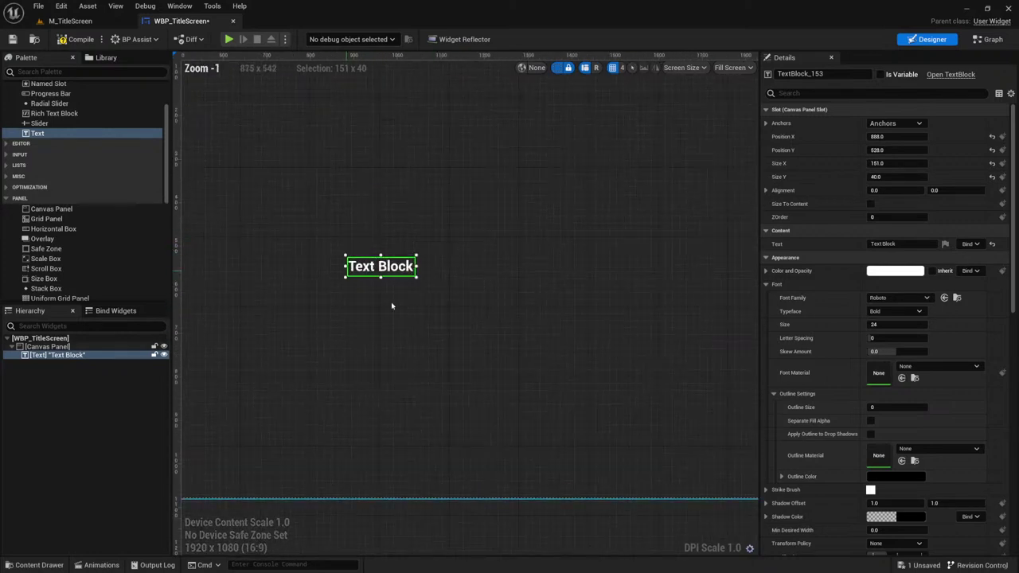
pyautogui.scroll(-4, 493, 310)
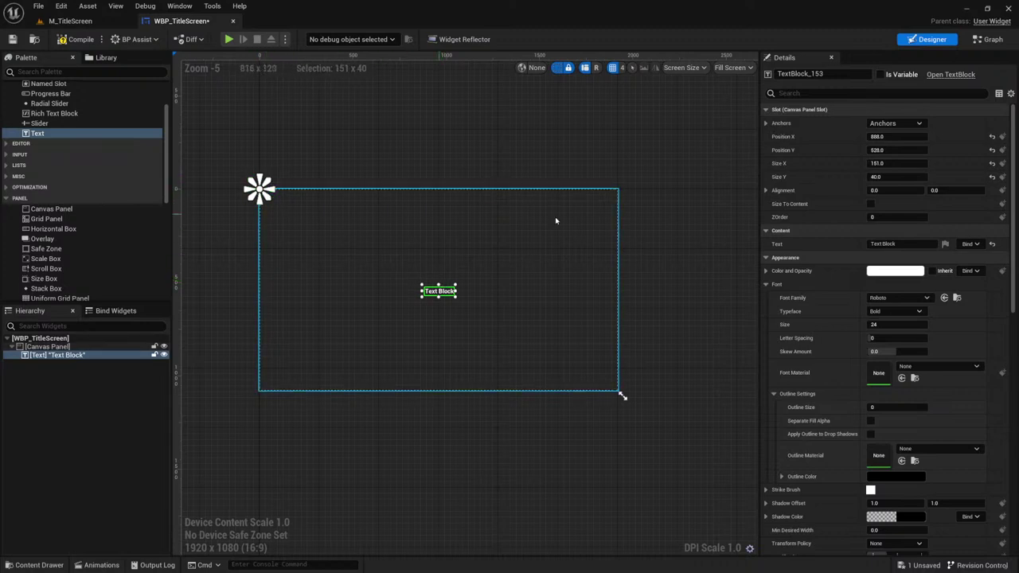
# Step: Try the centre and top-centre anchor presets on the text block, and the top-left preset with alignment and position matched
pyautogui.click(895, 123)
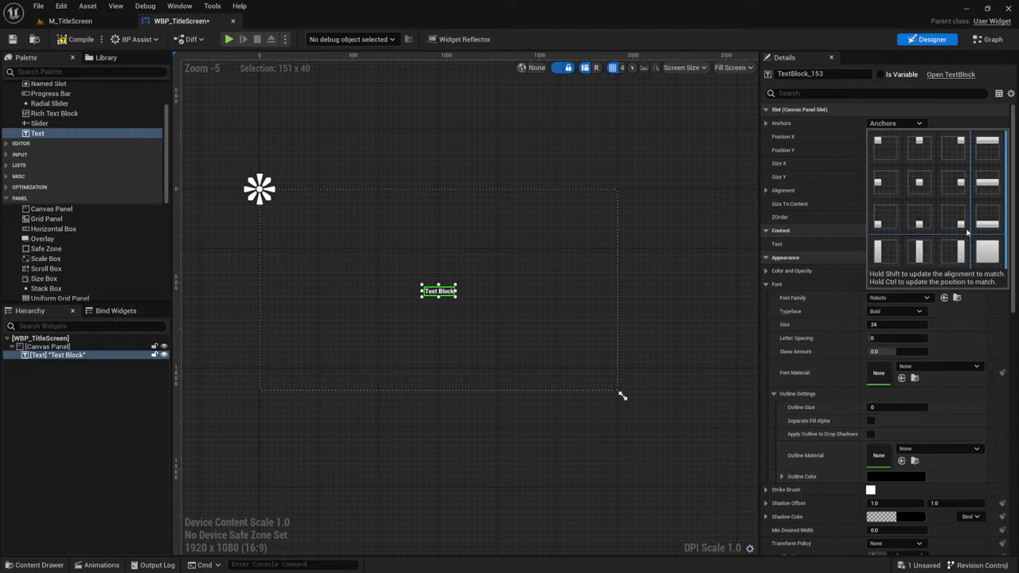
pyautogui.click(924, 186)
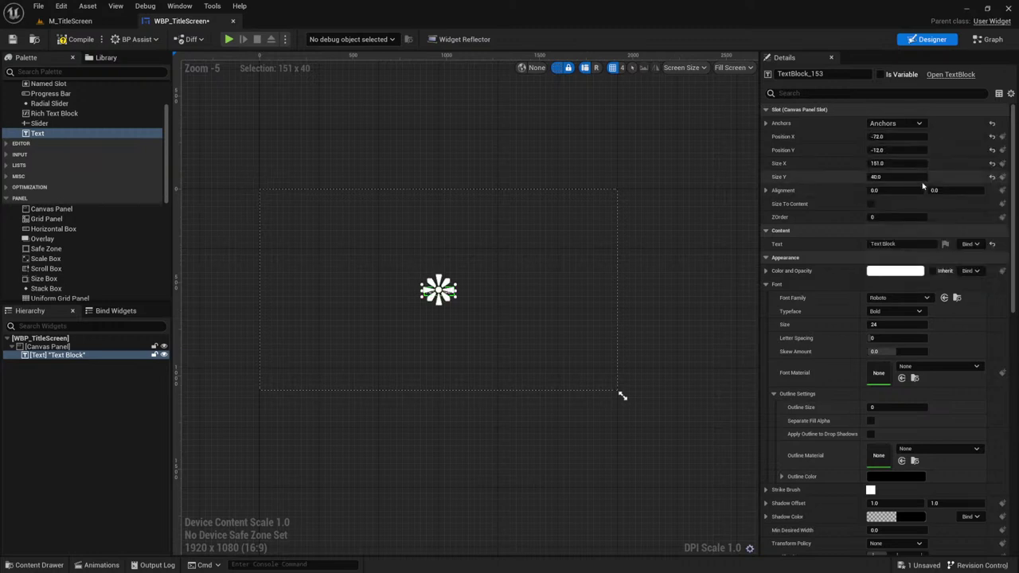
pyautogui.click(896, 122)
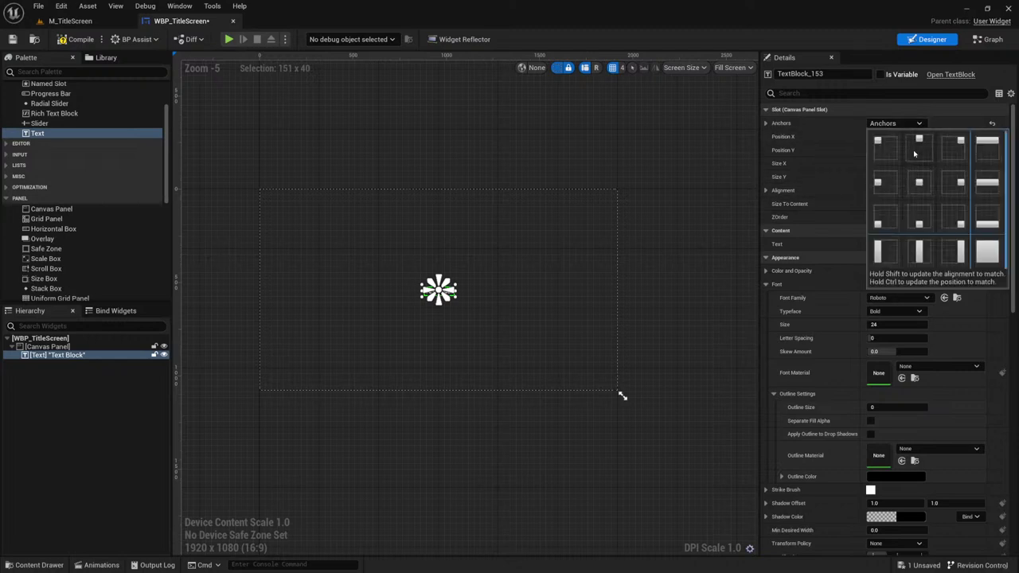
pyautogui.click(912, 149)
pyautogui.scroll(2, 458, 300)
pyautogui.scroll(-1, 458, 299)
pyautogui.moveTo(458, 302); pyautogui.dragTo(492, 319, button='right')
pyautogui.click(895, 123)
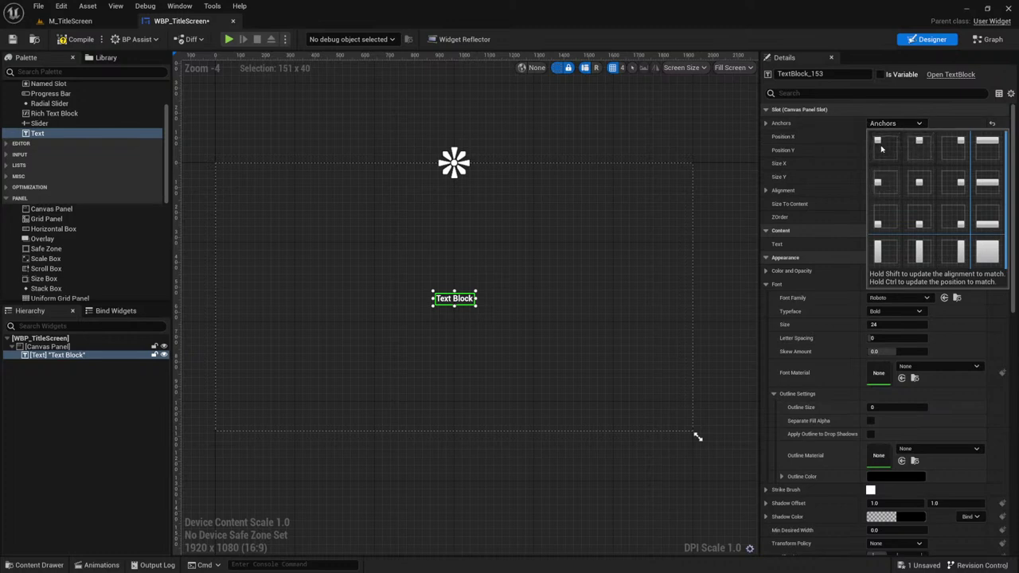
pyautogui.keyDown('ctrl'); pyautogui.keyDown('shift'); pyautogui.click(882, 149); pyautogui.keyUp('shift'); pyautogui.keyUp('ctrl')
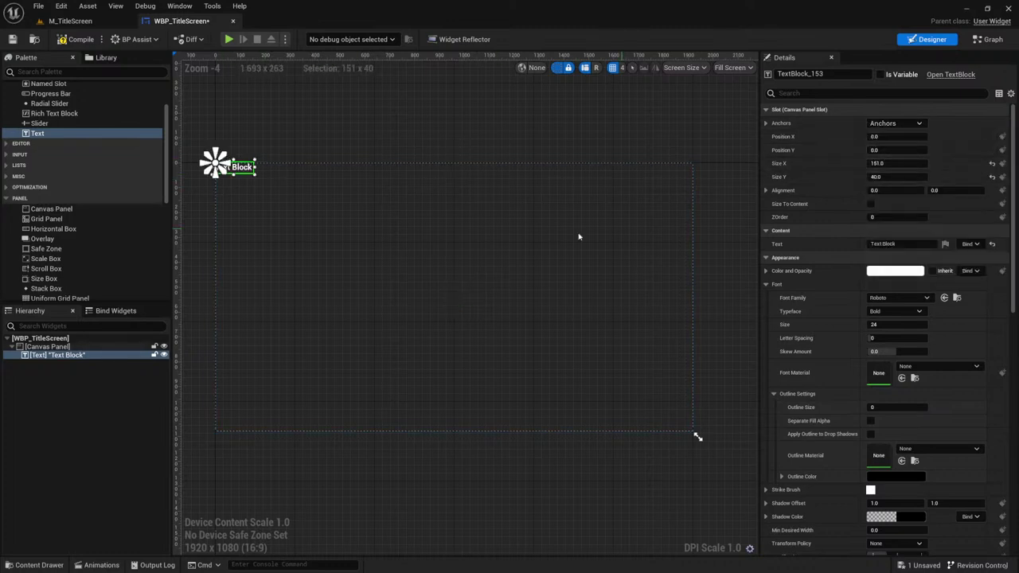
# Step: Anchor the text block to the centre of the canvas, updating its alignment and position to match
pyautogui.click(905, 125)
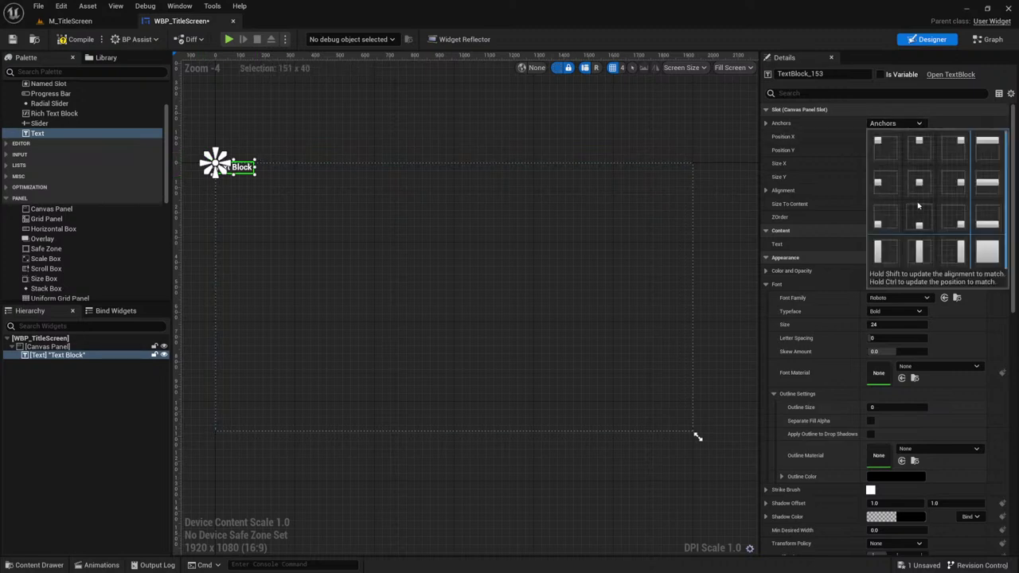
pyautogui.keyDown('ctrl'); pyautogui.keyDown('shift'); pyautogui.click(918, 183); pyautogui.keyUp('shift'); pyautogui.keyUp('ctrl')
pyautogui.scroll(5, 444, 312)
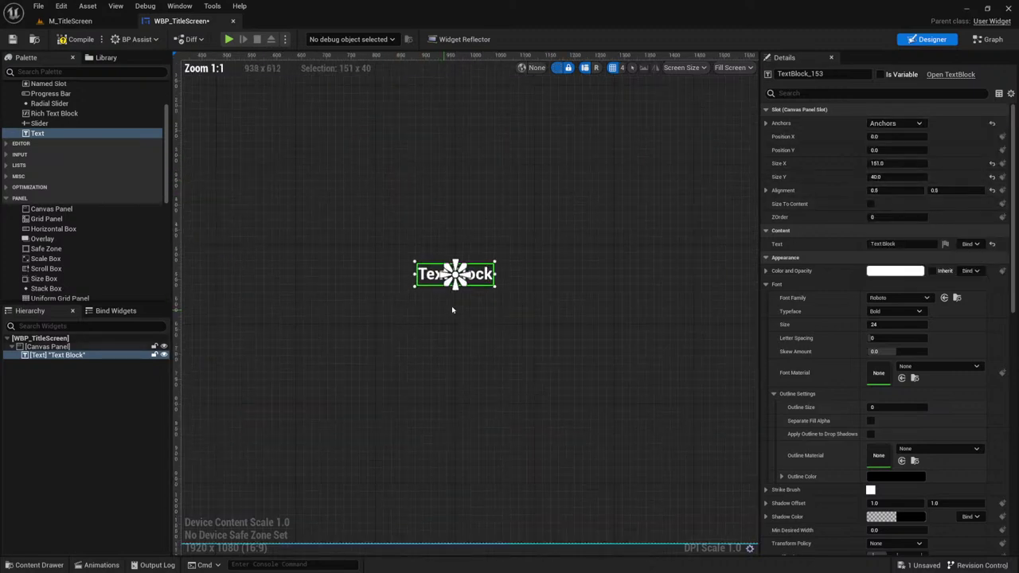
pyautogui.scroll(-6, 445, 311)
pyautogui.scroll(2, 478, 275)
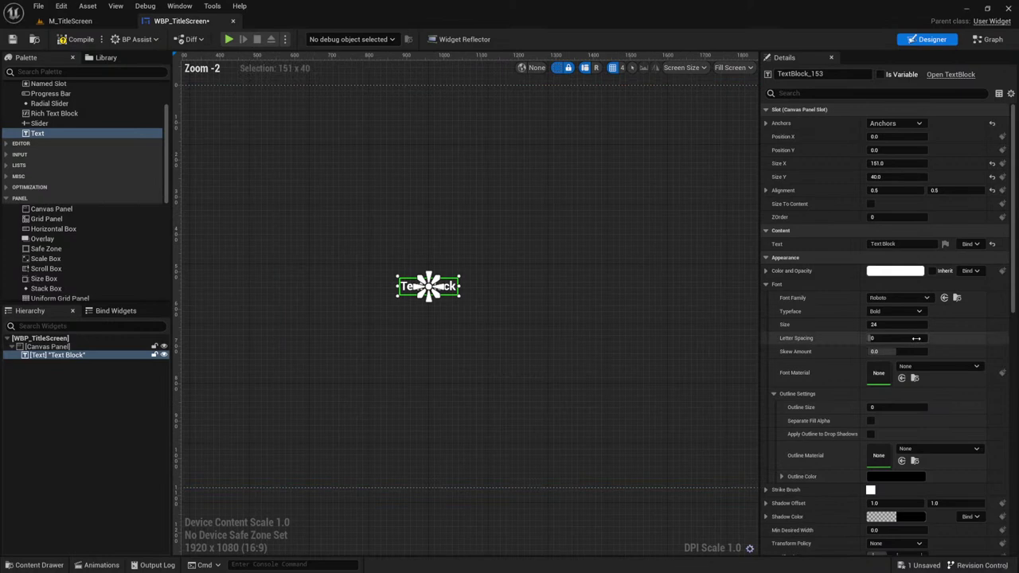
pyautogui.scroll(-1, 677, 334)
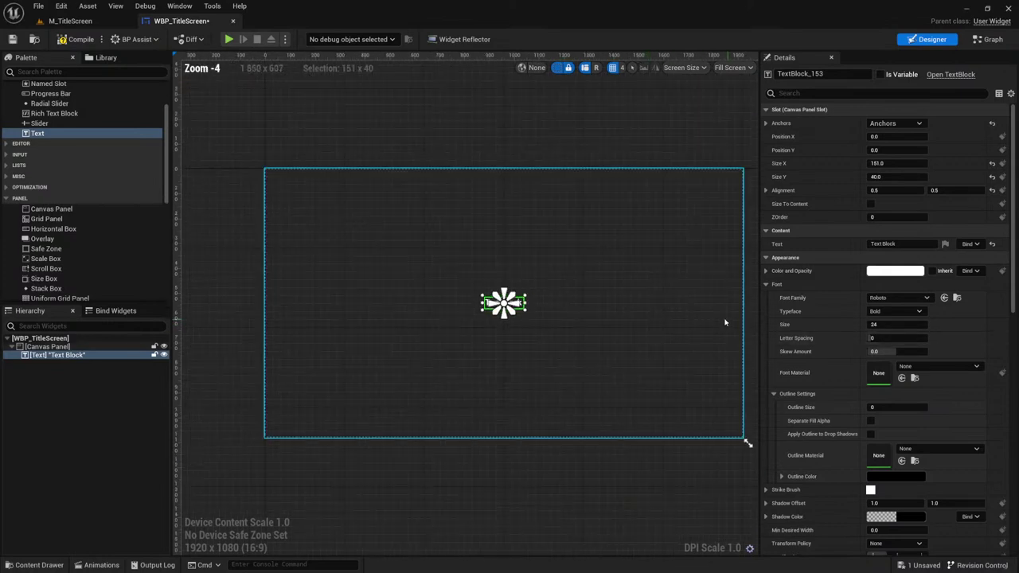
# Step: Set the text block's font size to 70
pyautogui.click(884, 324)
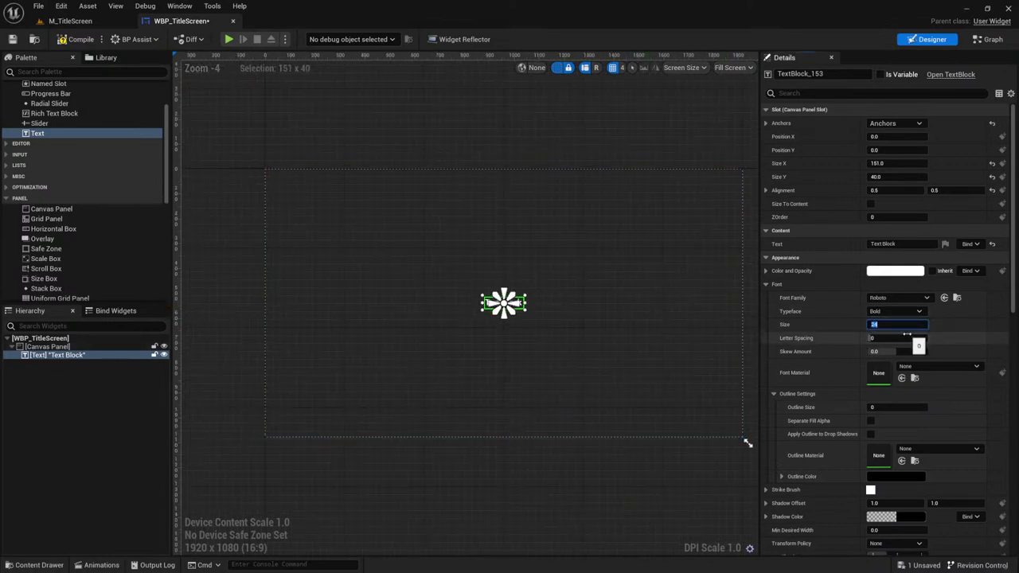
pyautogui.write('70')
pyautogui.press('Return')
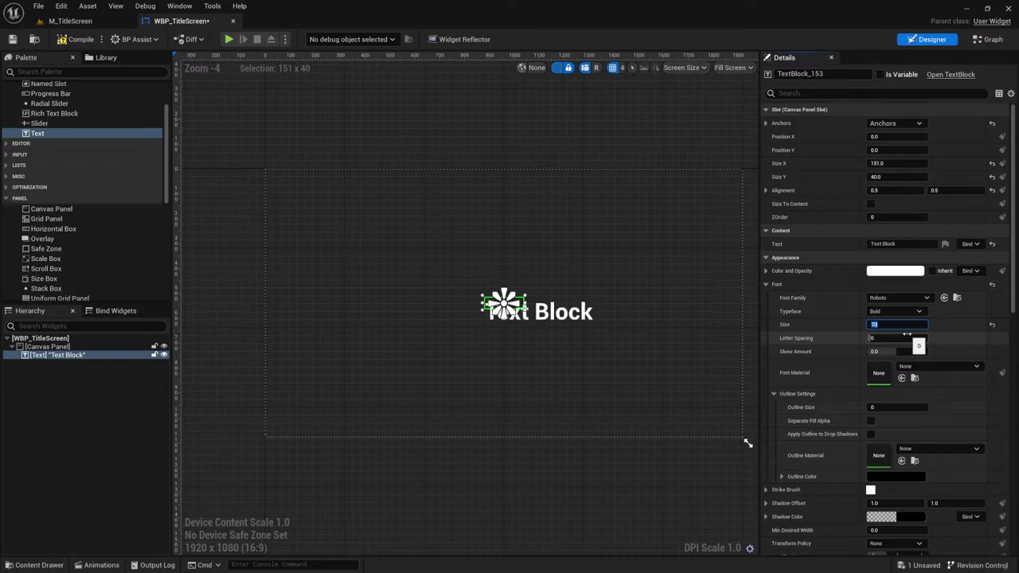
pyautogui.scroll(3, 544, 334)
pyautogui.scroll(-1, 509, 318)
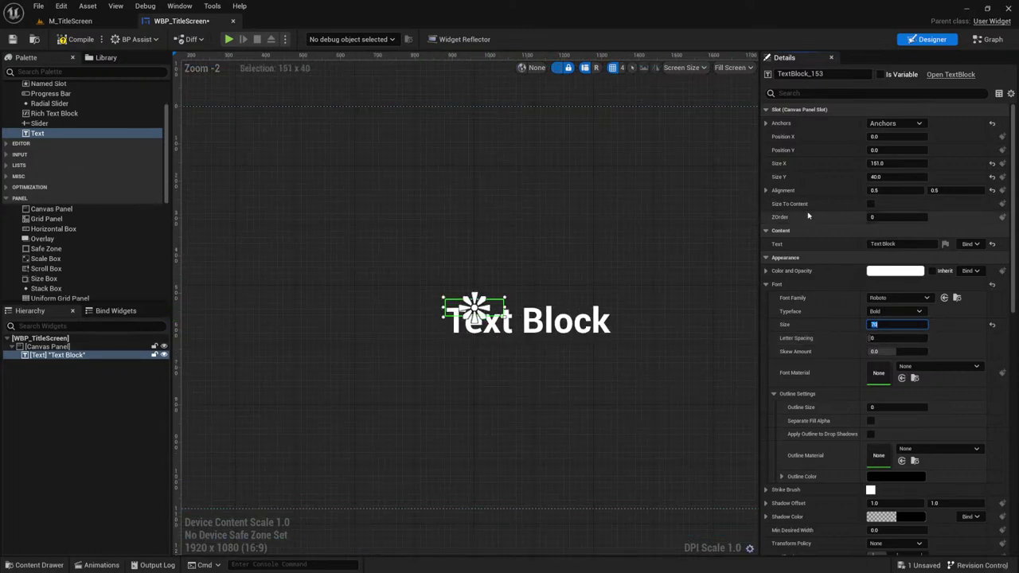
pyautogui.scroll(3, 457, 322)
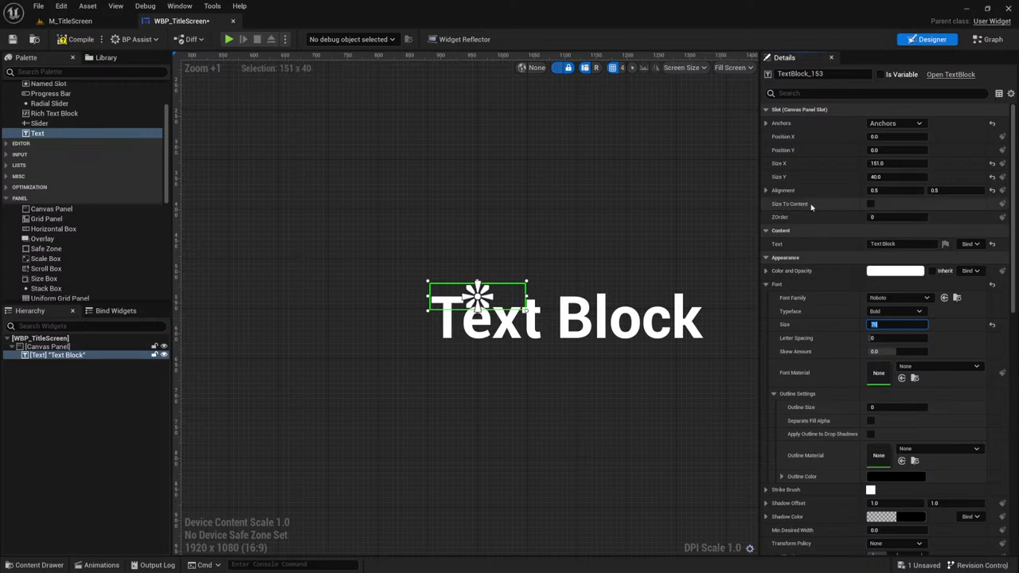
# Step: Enable Size To Content for the text block so its box fits the enlarged text
pyautogui.click(870, 204)
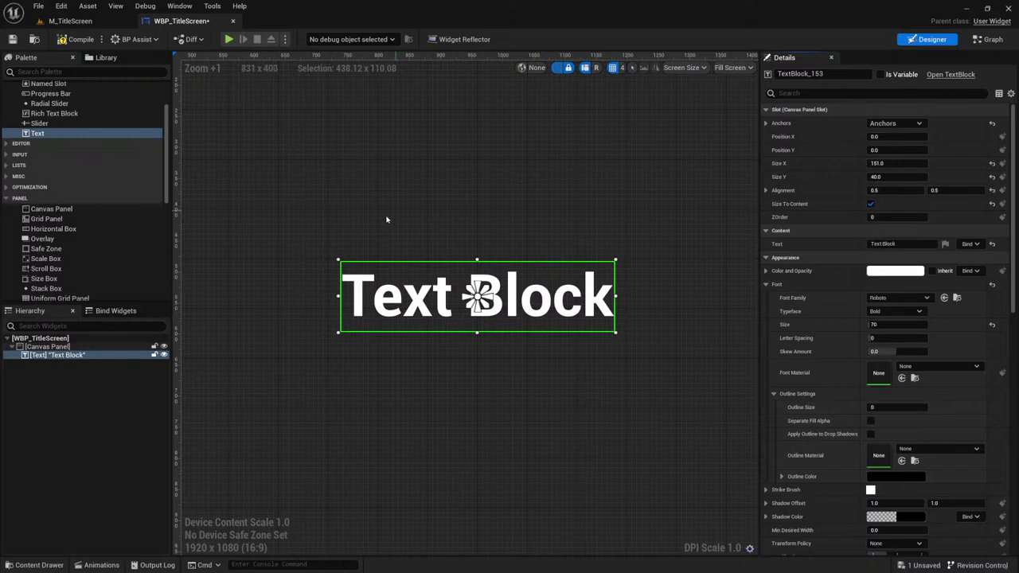
pyautogui.scroll(-4, 354, 292)
pyautogui.scroll(1, 749, 481)
pyautogui.scroll(-4, 603, 318)
pyautogui.scroll(2, 700, 437)
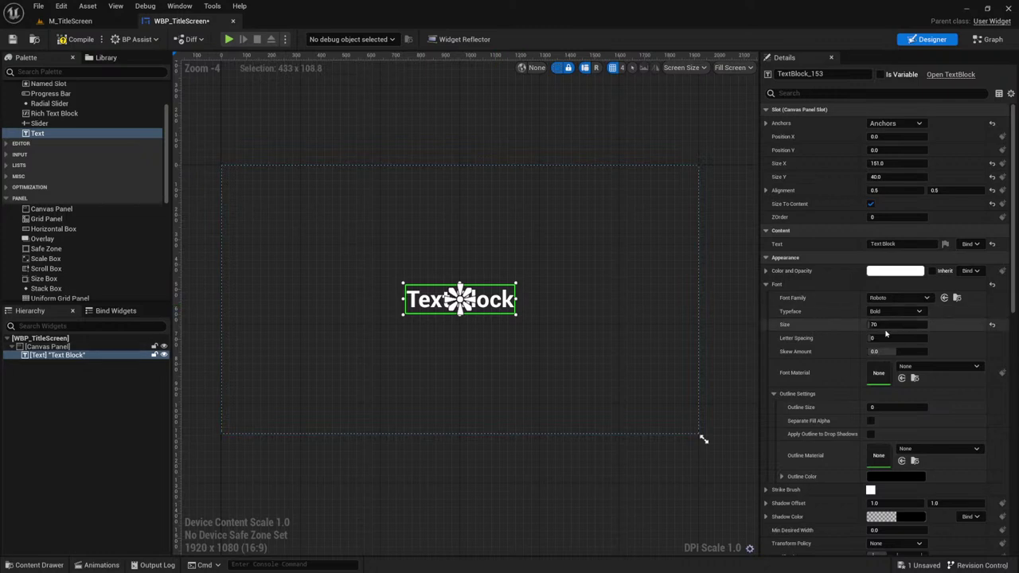
pyautogui.scroll(1, 522, 315)
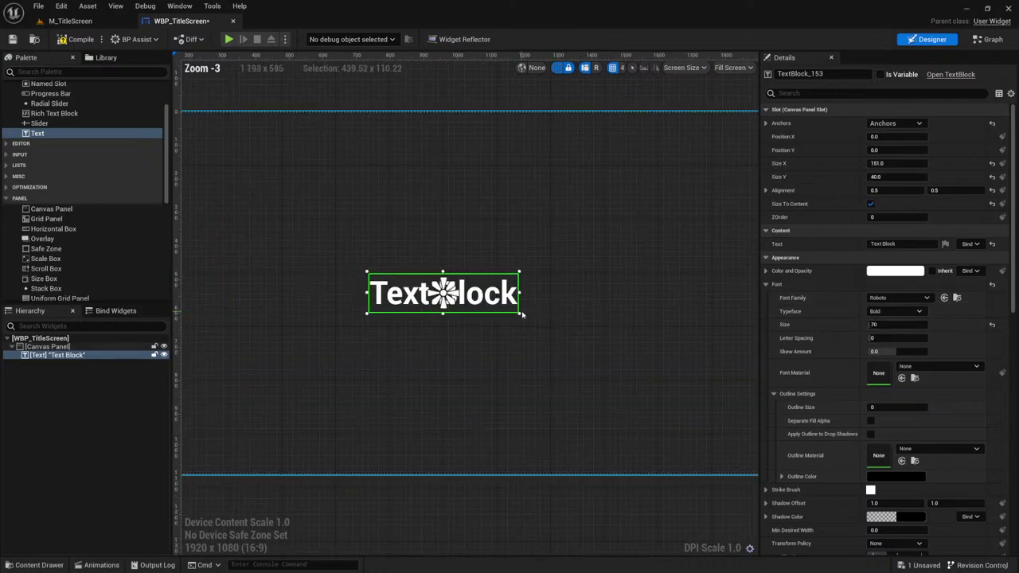
pyautogui.scroll(-1, 608, 327)
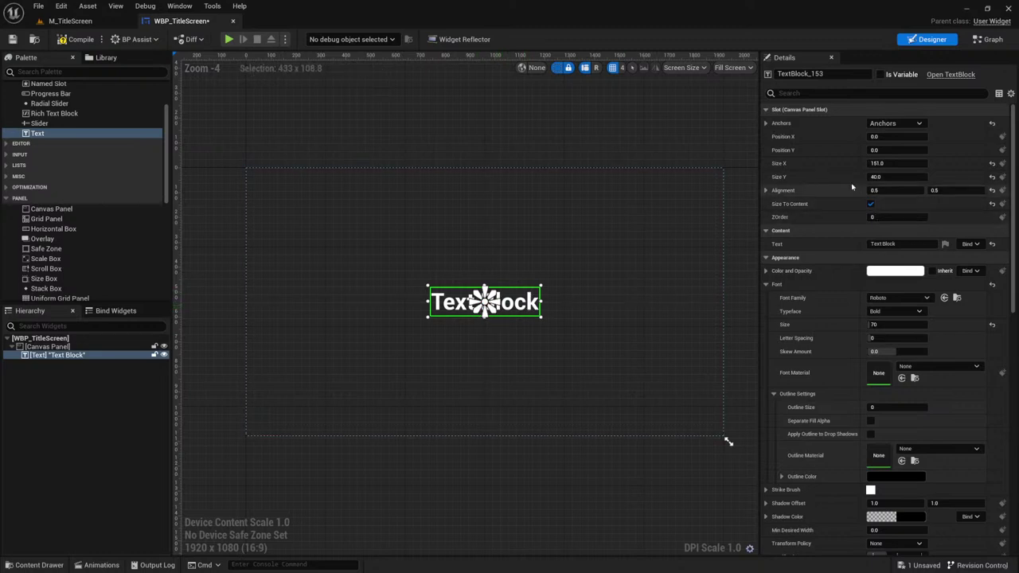
# Step: Set the text block's content to "Oppenheimer"
pyautogui.hotkey('alt', 'Tab')
pyautogui.hotkey('alt', 'Tab')
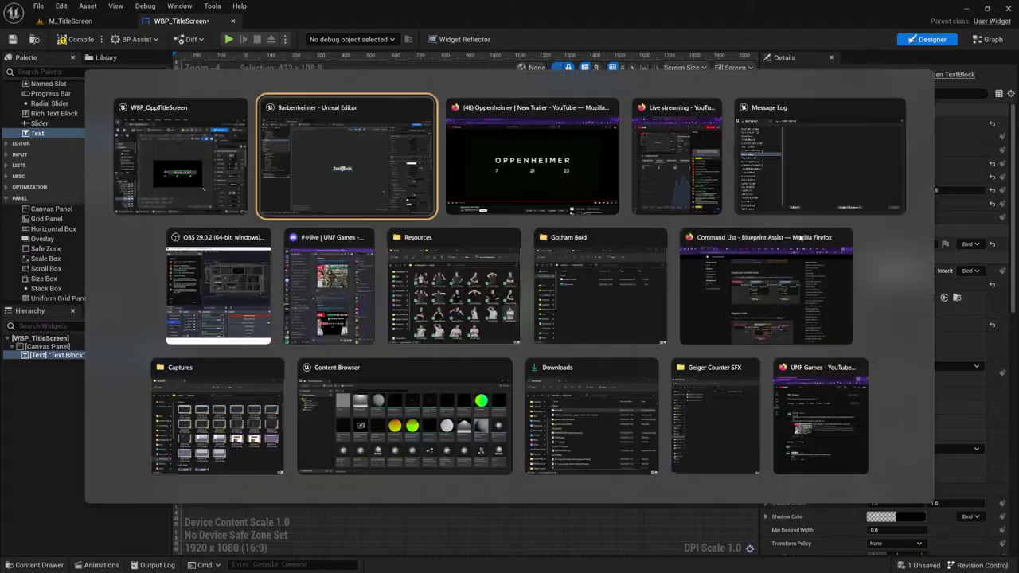
pyautogui.hotkey('alt', 'Tab')
pyautogui.click(902, 243)
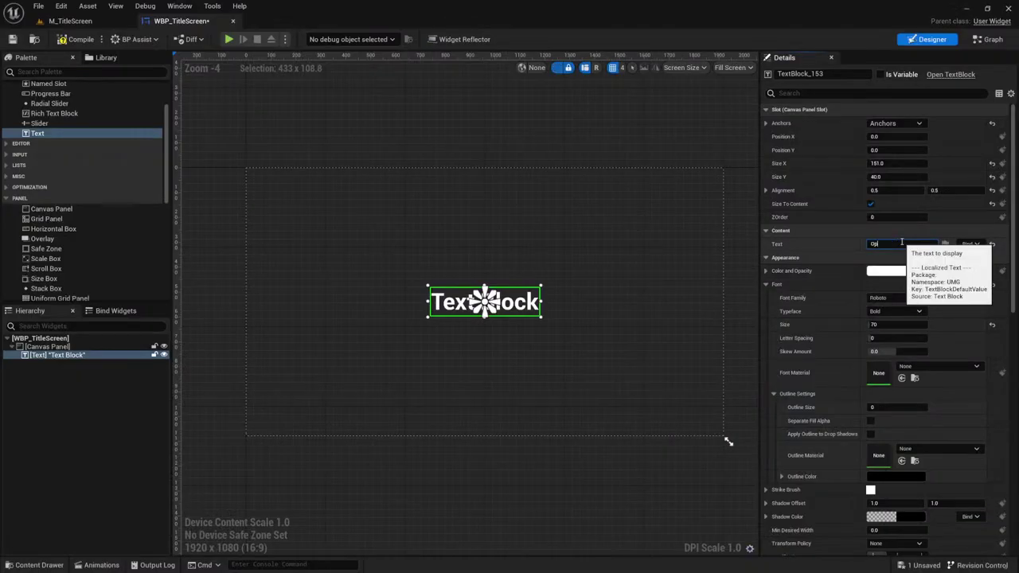
pyautogui.write('Oppenheimer')
pyautogui.press('Return')
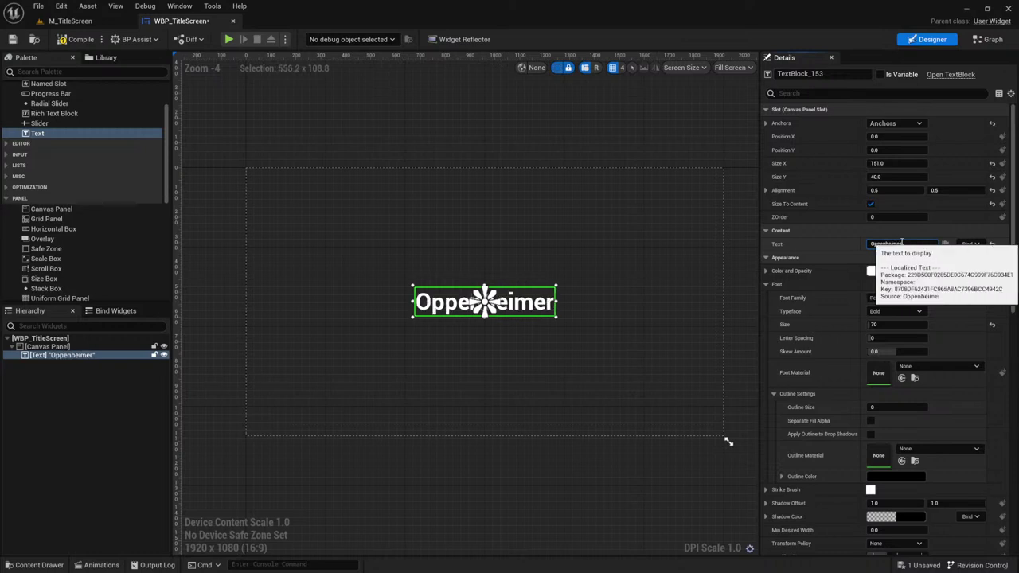
# Step: Compare the title text on the canvas with the Oppenheimer trailer's title card in the browser
pyautogui.click(728, 439)
pyautogui.scroll(3, 502, 316)
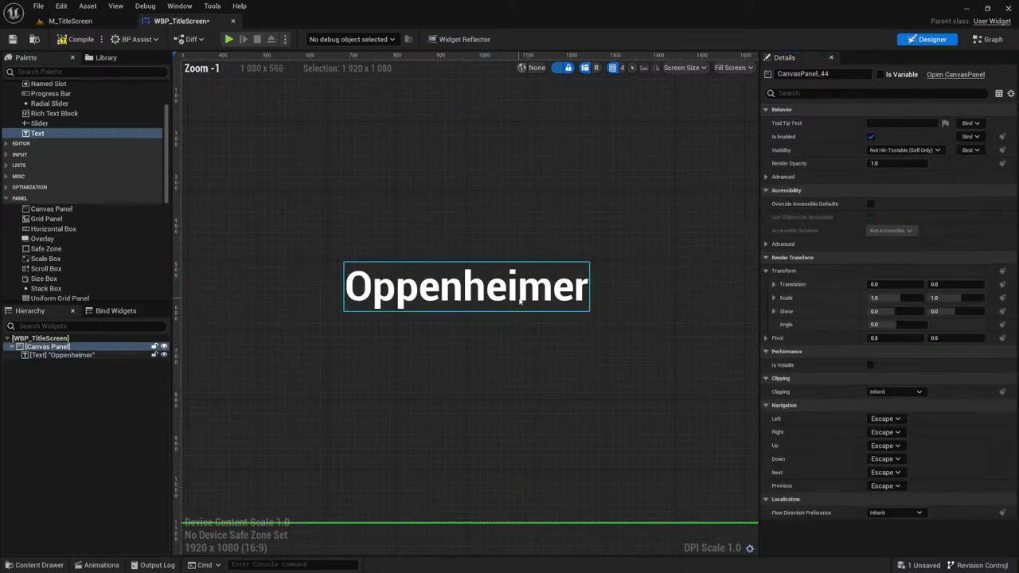
pyautogui.click(520, 300)
pyautogui.hotkey('alt', 'Tab')
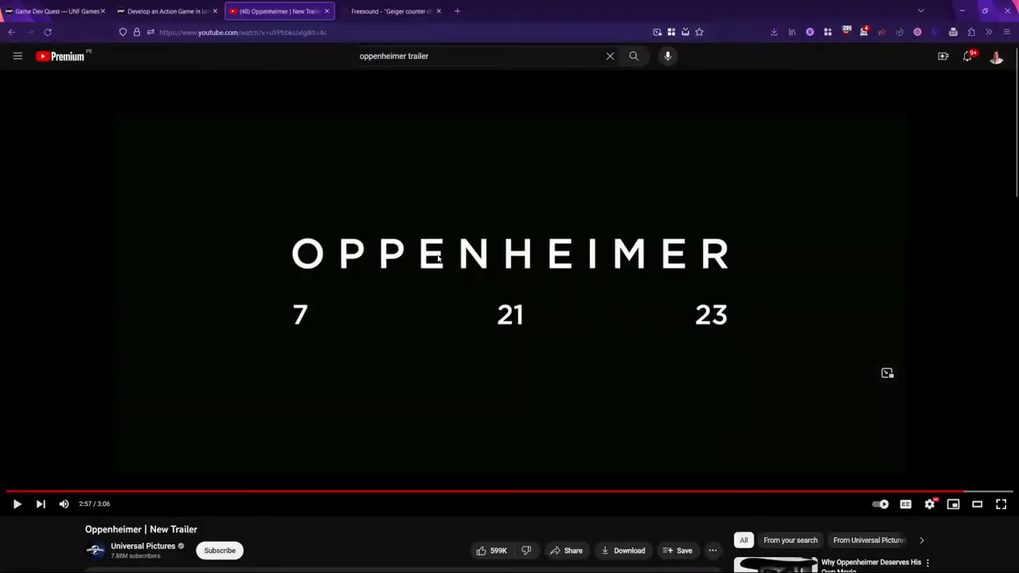
pyautogui.hotkey('alt', 'Tab')
pyautogui.click(483, 344)
# Step: Set the letter spacing of the Oppenheimer text block to 450
pyautogui.click(423, 299)
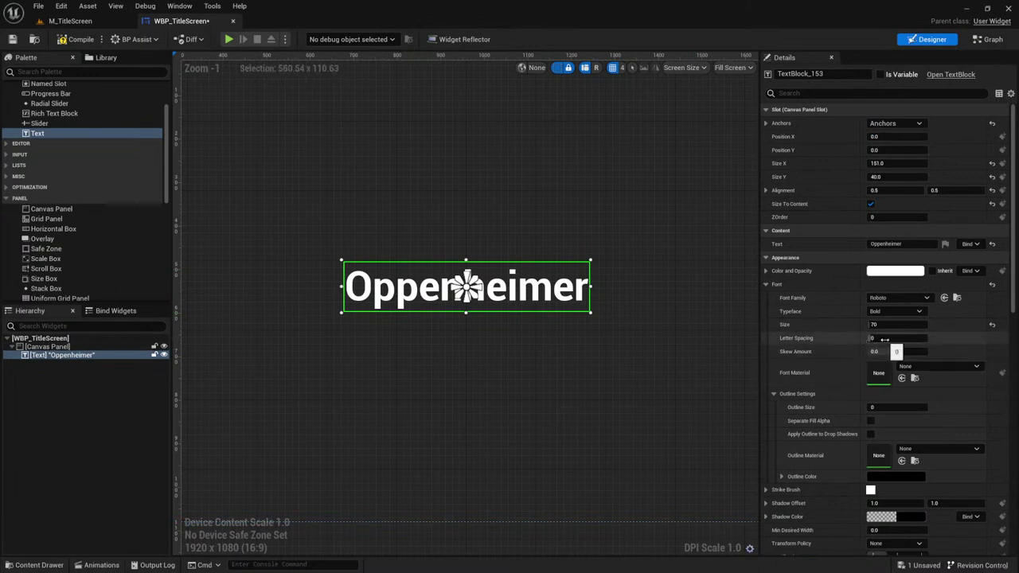
pyautogui.moveTo(884, 339)
pyautogui.mouseDown()
pyautogui.moveTo(943, 339)
pyautogui.moveTo(888, 341)
pyautogui.mouseUp()
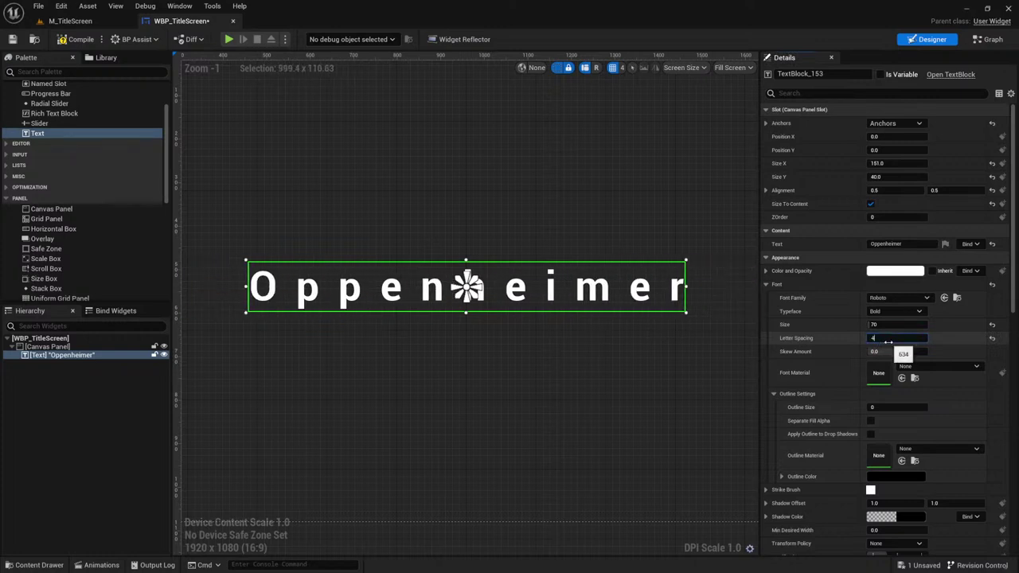
pyautogui.click(888, 341)
pyautogui.write('450')
pyautogui.press('Return')
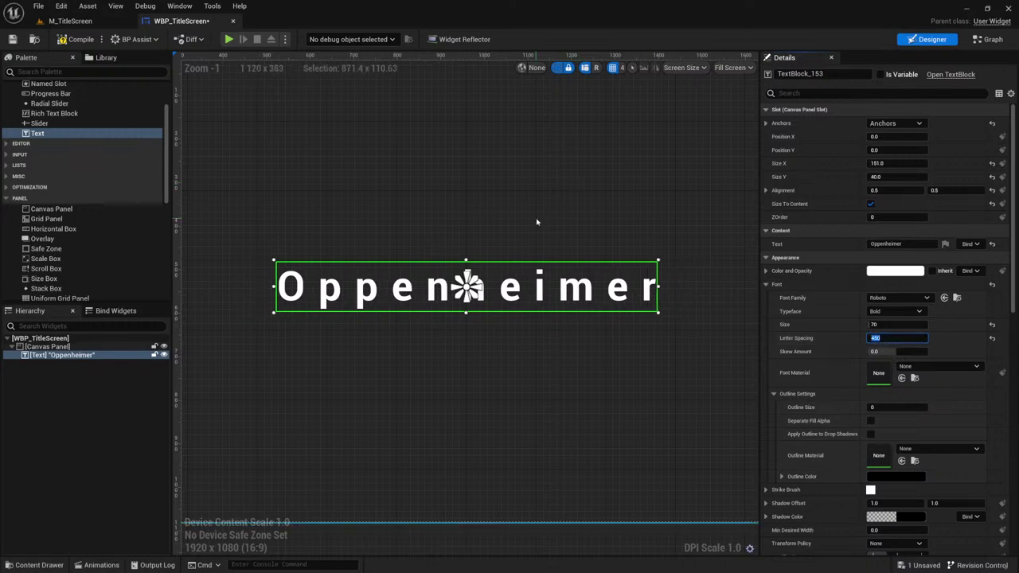
pyautogui.scroll(-3, 562, 253)
pyautogui.scroll(2, 562, 253)
pyautogui.scroll(-1, 564, 252)
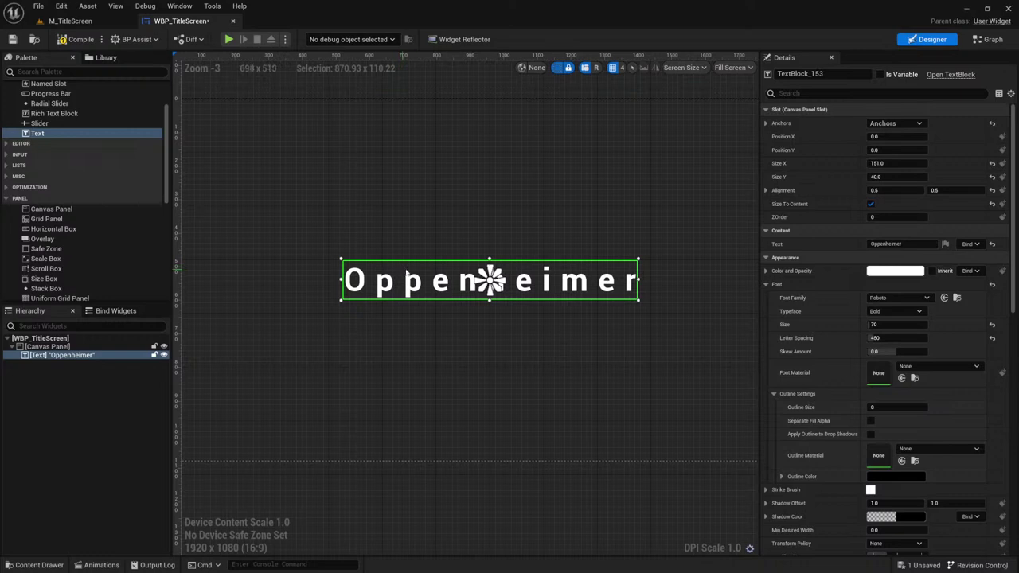
# Step: Open the Level Blueprint of the M_TitleScreen level
pyautogui.click(68, 22)
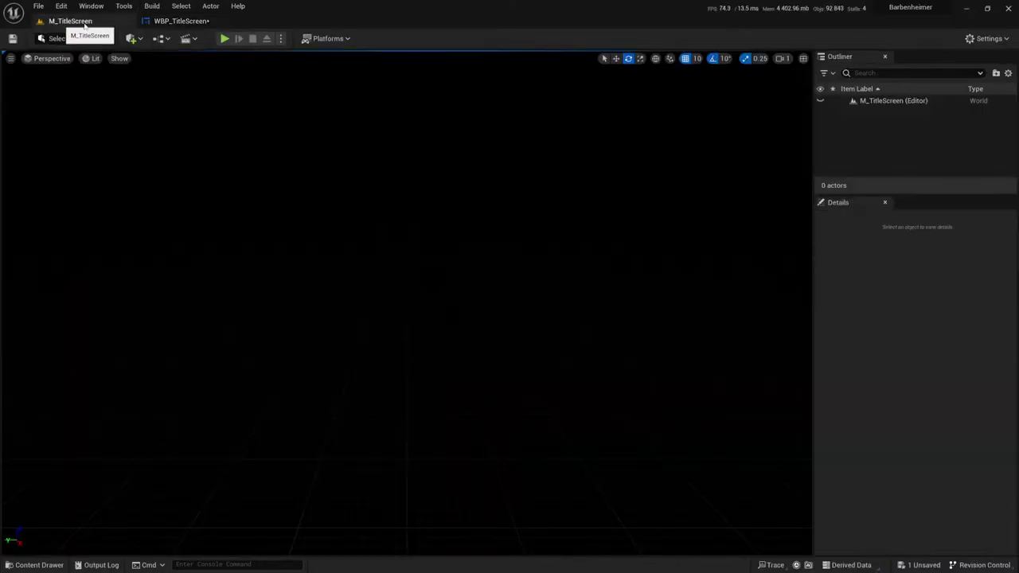
pyautogui.click(159, 39)
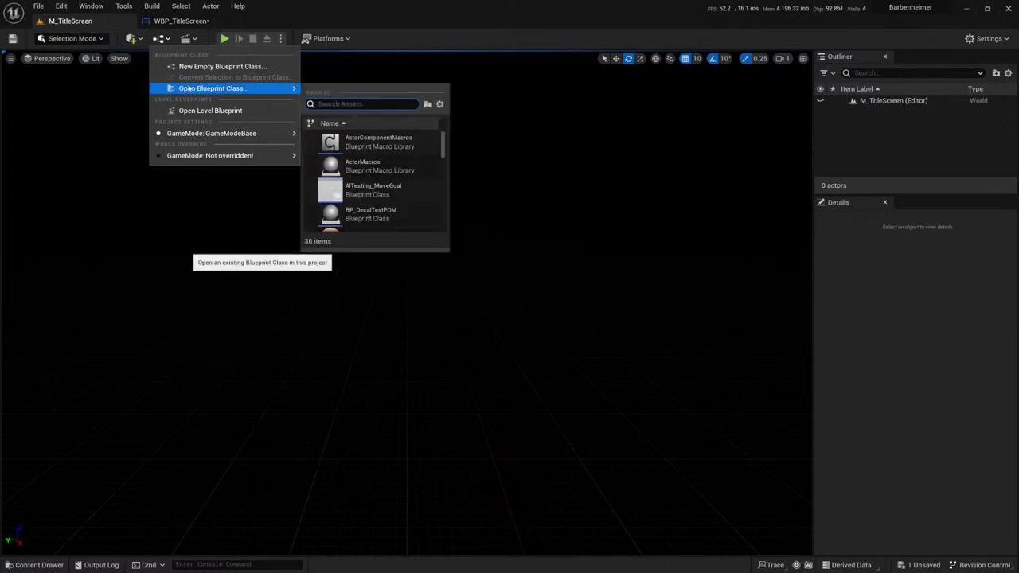
pyautogui.click(163, 41)
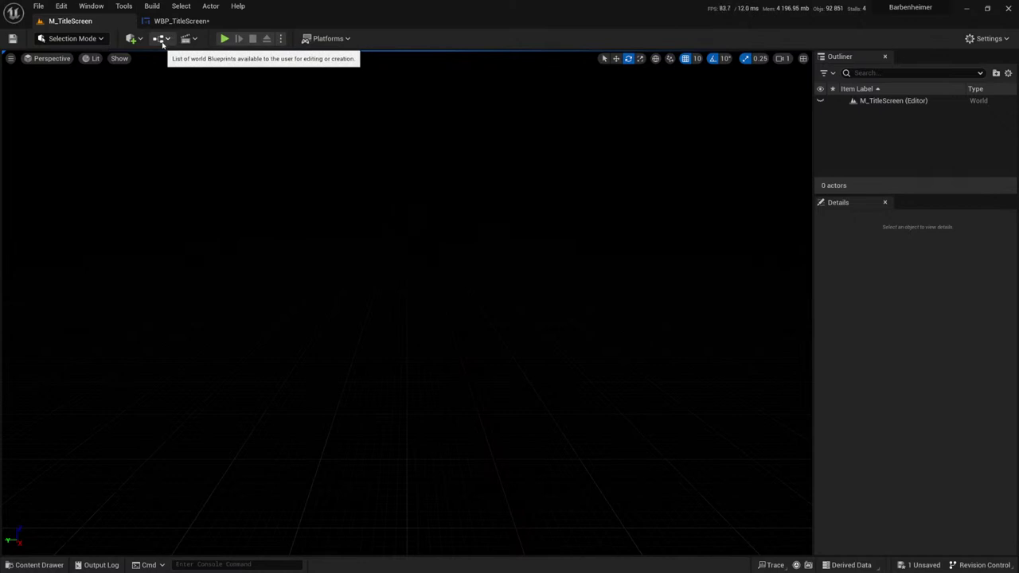
pyautogui.click(162, 41)
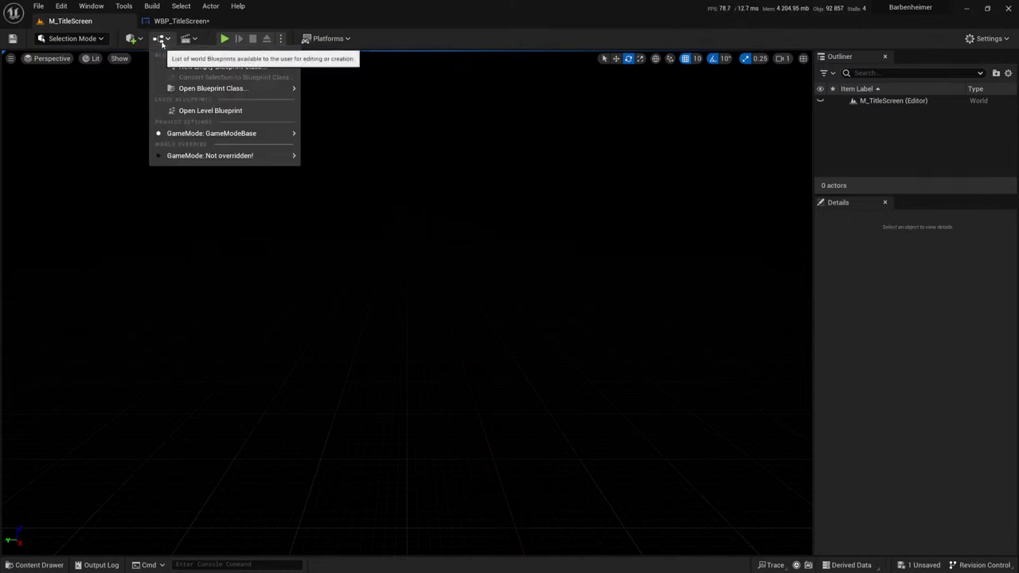
pyautogui.click(209, 111)
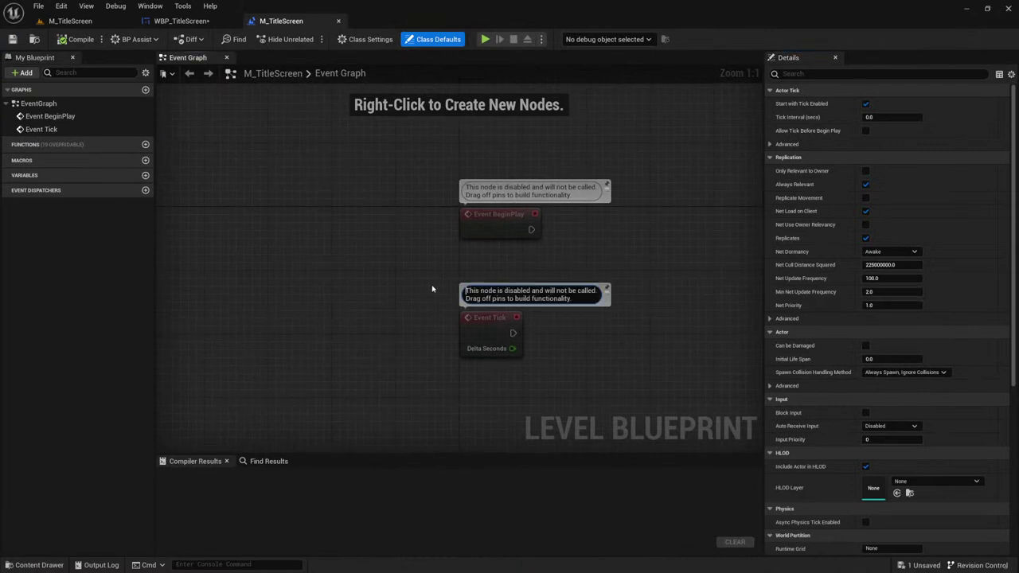
# Step: Add a Create Widget node connected to the execution output of Event BeginPlay
pyautogui.moveTo(378, 235); pyautogui.dragTo(258, 246, button='right')
pyautogui.moveTo(410, 239); pyautogui.dragTo(458, 240)
pyautogui.write('create')
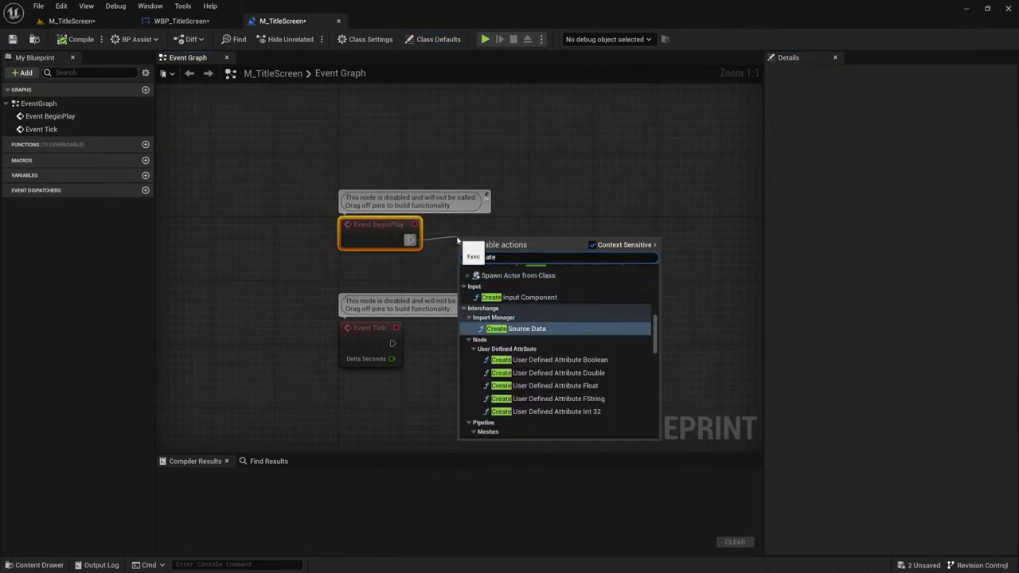
pyautogui.write(' widget')
pyautogui.press('Return')
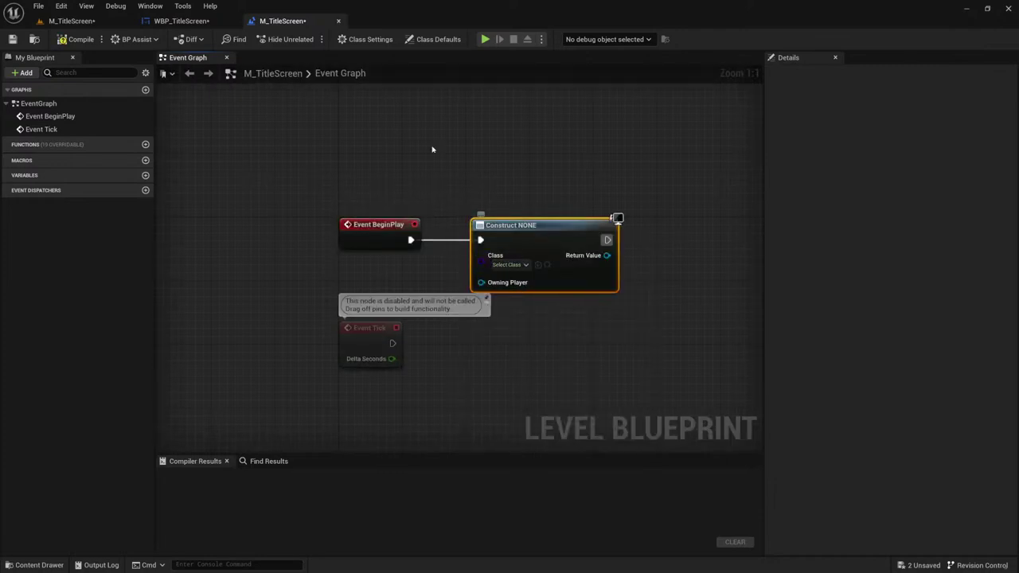
# Step: Set the Create Widget node's class to WBP_TitleScreen in the Level Blueprint
pyautogui.click(162, 24)
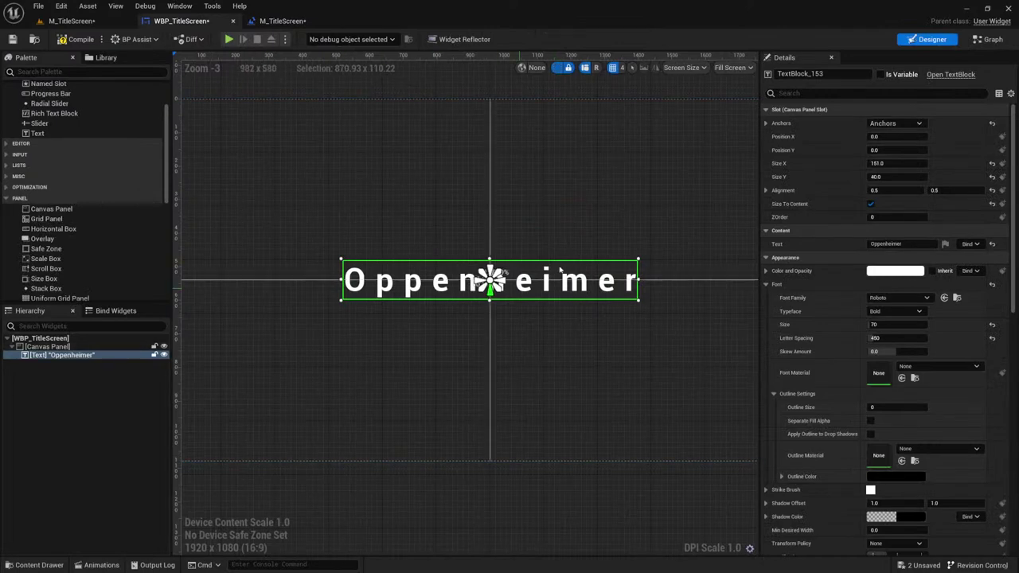
pyautogui.scroll(-4, 550, 150)
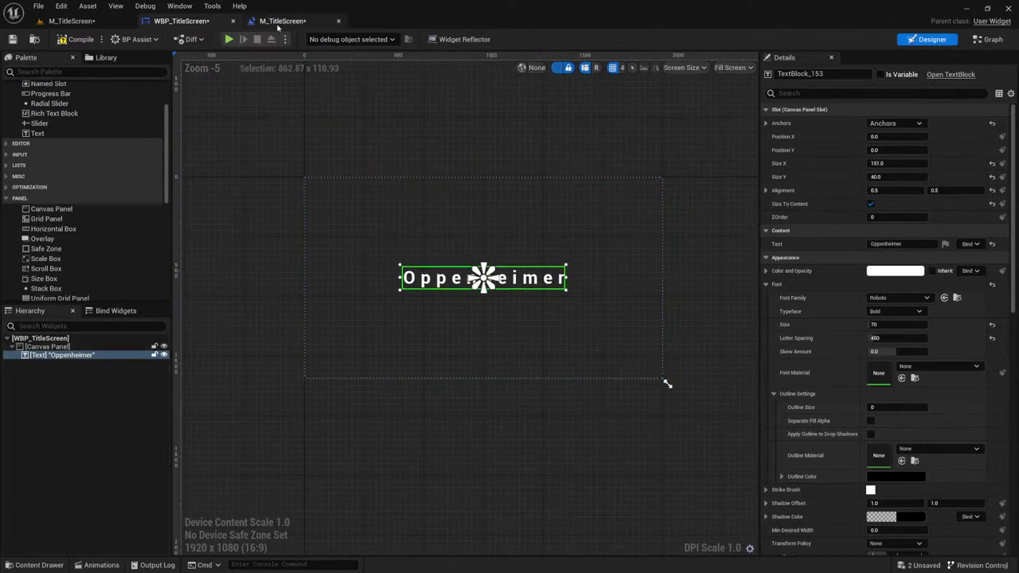
pyautogui.click(279, 20)
pyautogui.click(514, 265)
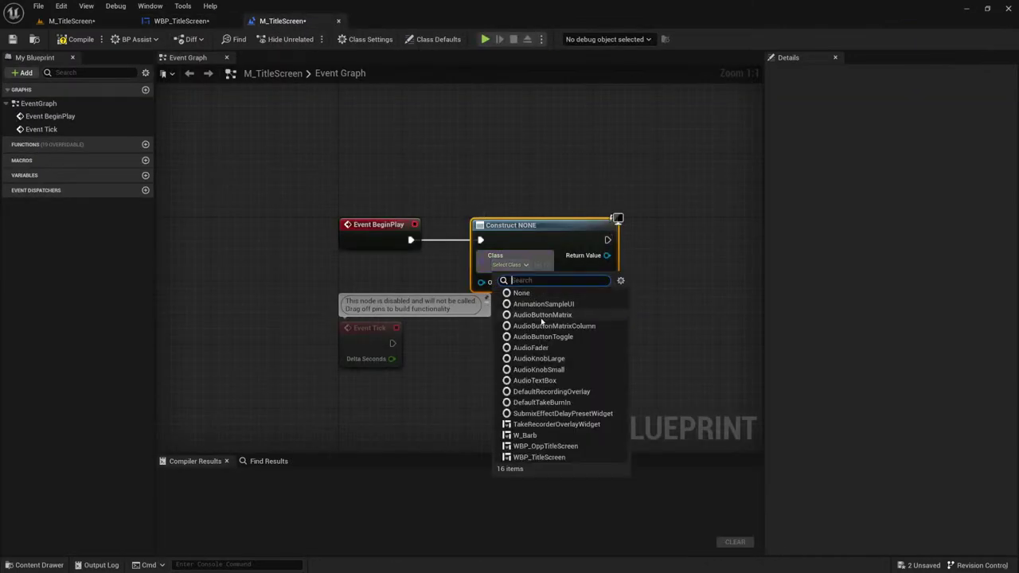
pyautogui.click(547, 457)
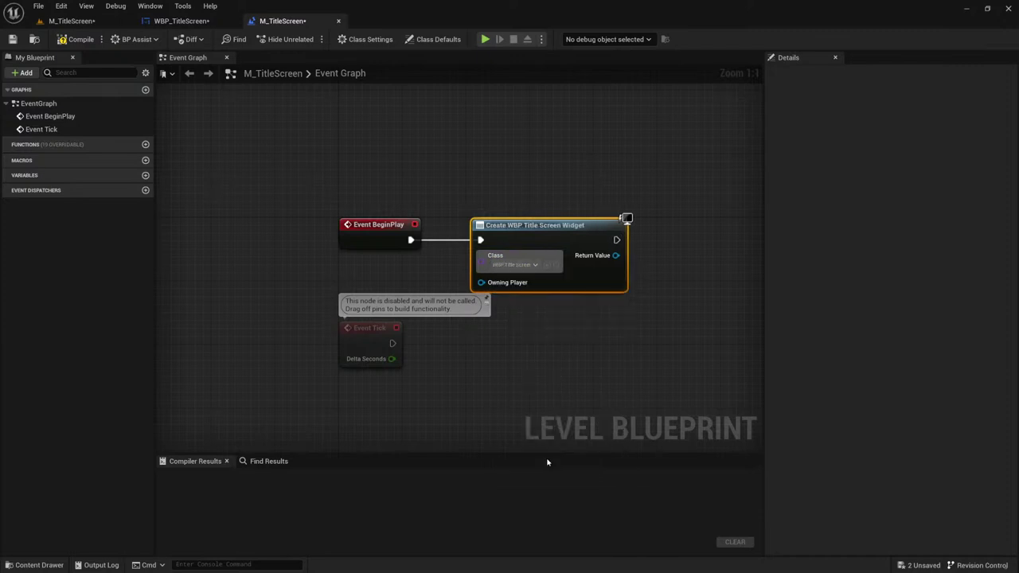
# Step: Add an Add to Viewport node from the Create Widget node's Return Value
pyautogui.moveTo(605, 334); pyautogui.dragTo(492, 345, button='right')
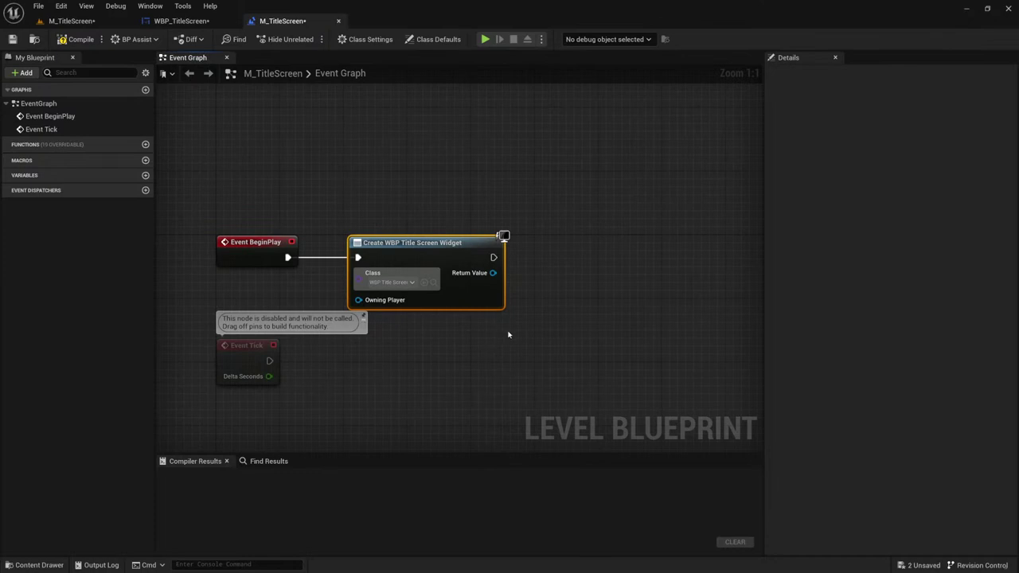
pyautogui.moveTo(493, 273); pyautogui.dragTo(555, 272)
pyautogui.write('add to')
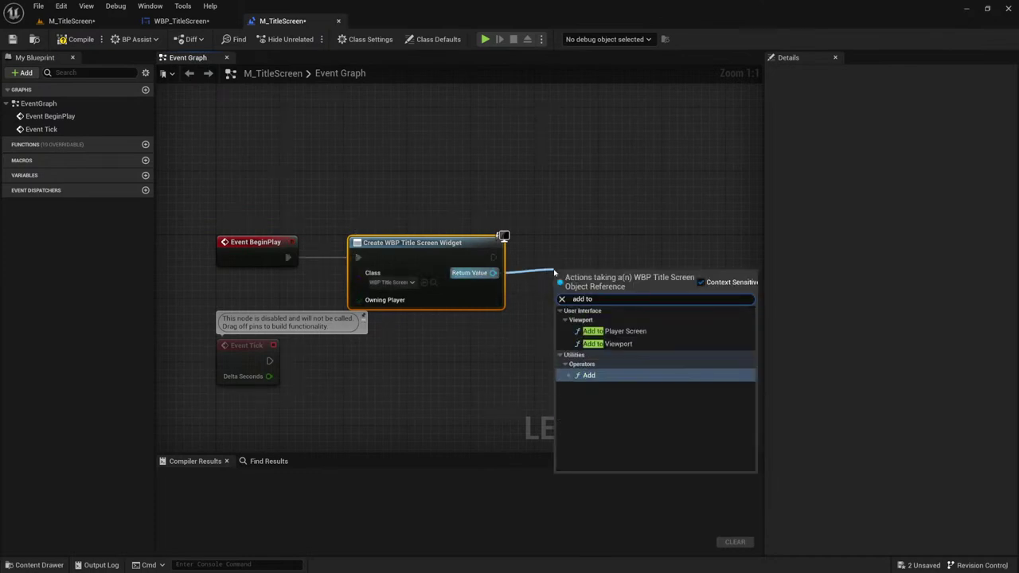
pyautogui.press('Return')
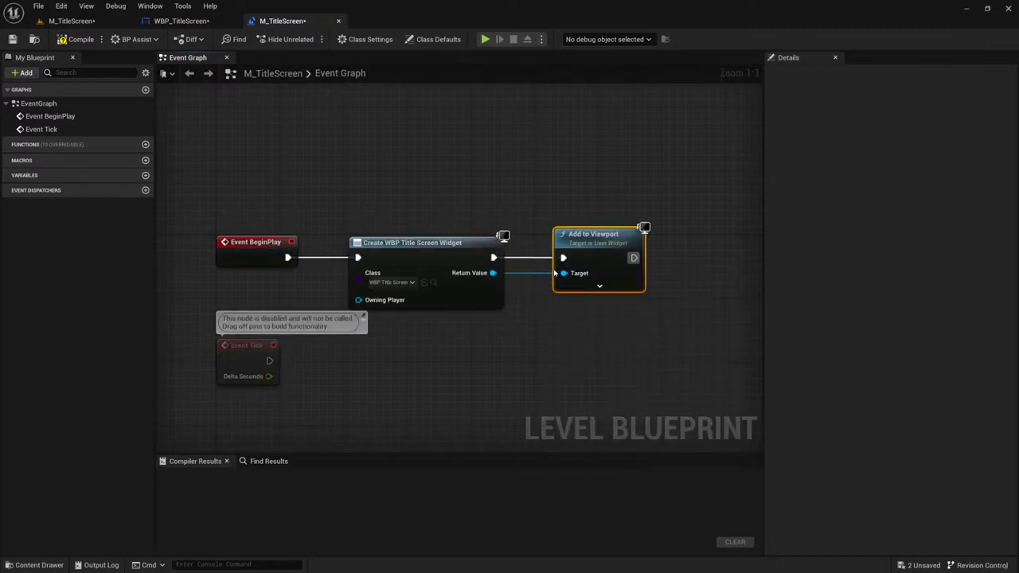
# Step: Play the level to check the title screen, resize the preview window slightly, and close it
pyautogui.click(485, 40)
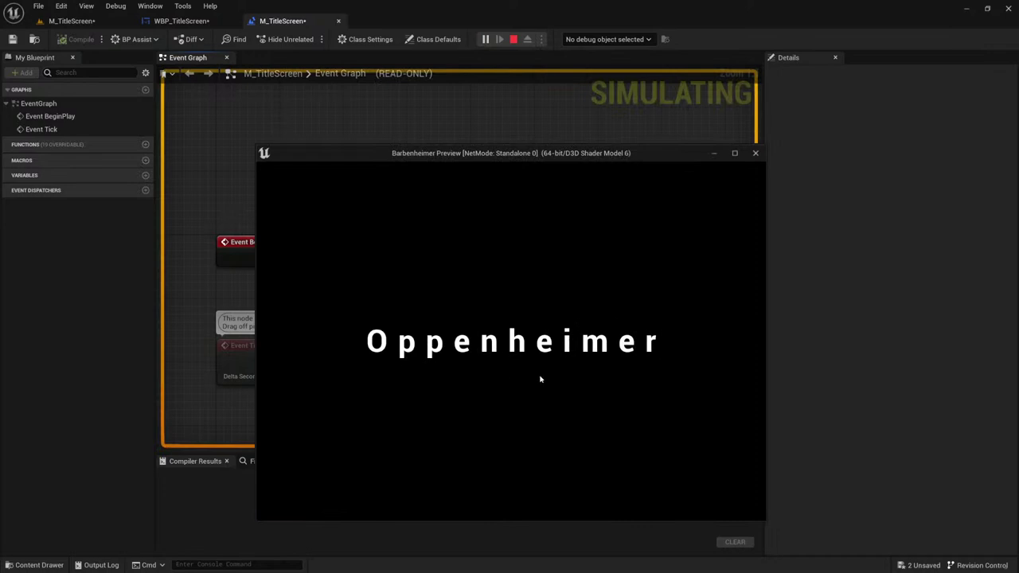
pyautogui.moveTo(767, 522); pyautogui.dragTo(762, 484)
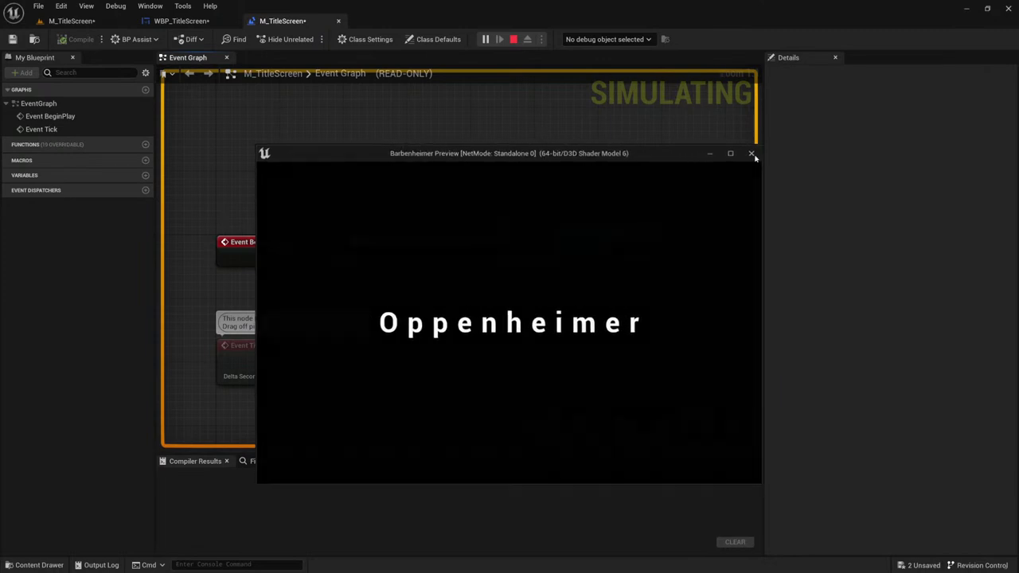
pyautogui.click(751, 153)
pyautogui.click(520, 197)
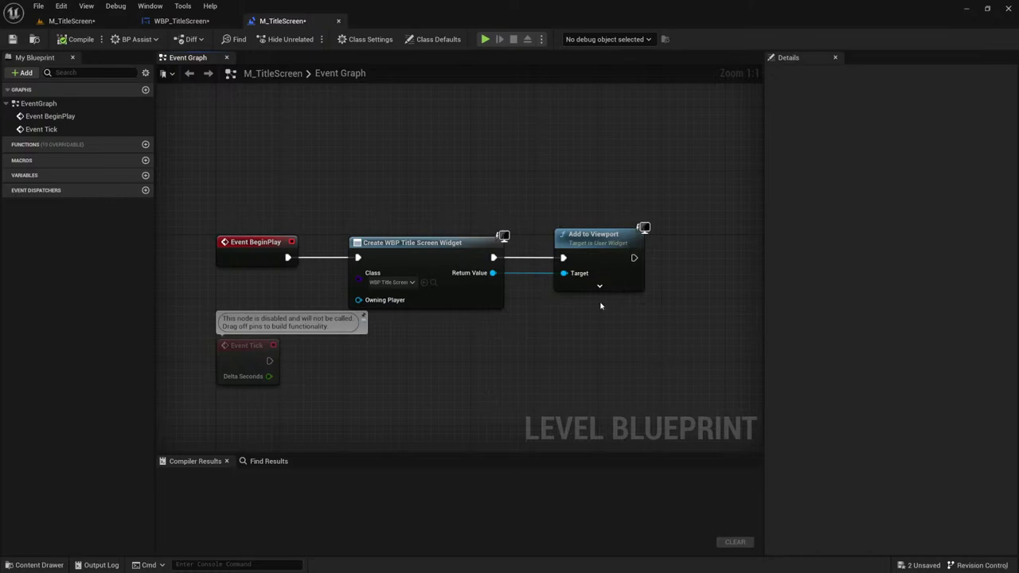
# Step: Examine the trailer's title card in the browser against the title text in WBP_TitleScreen, comparing lettering and layout
pyautogui.hotkey('alt', 'Tab')
pyautogui.hotkey('alt', 'Tab')
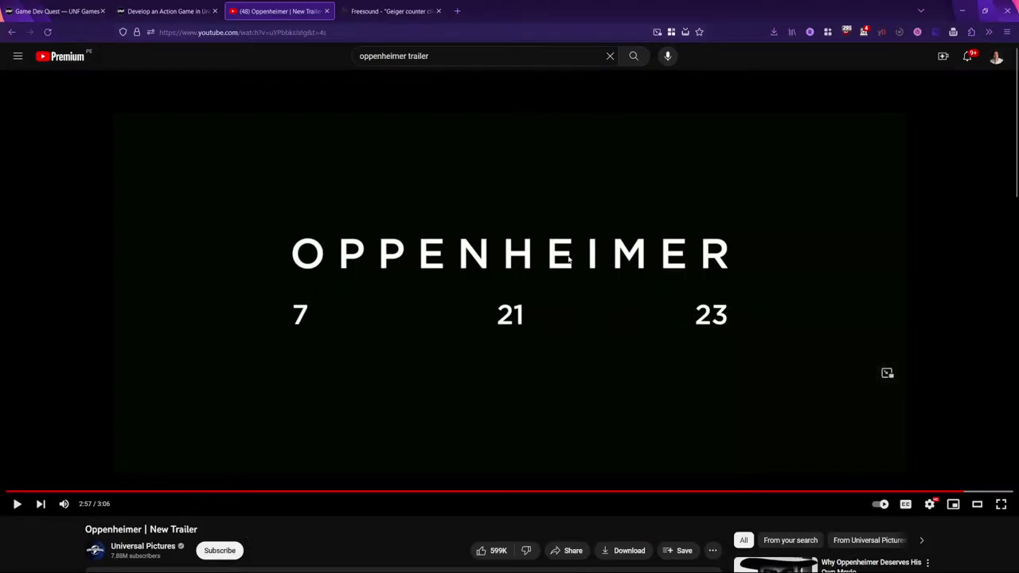
pyautogui.hotkey('alt', 'Tab')
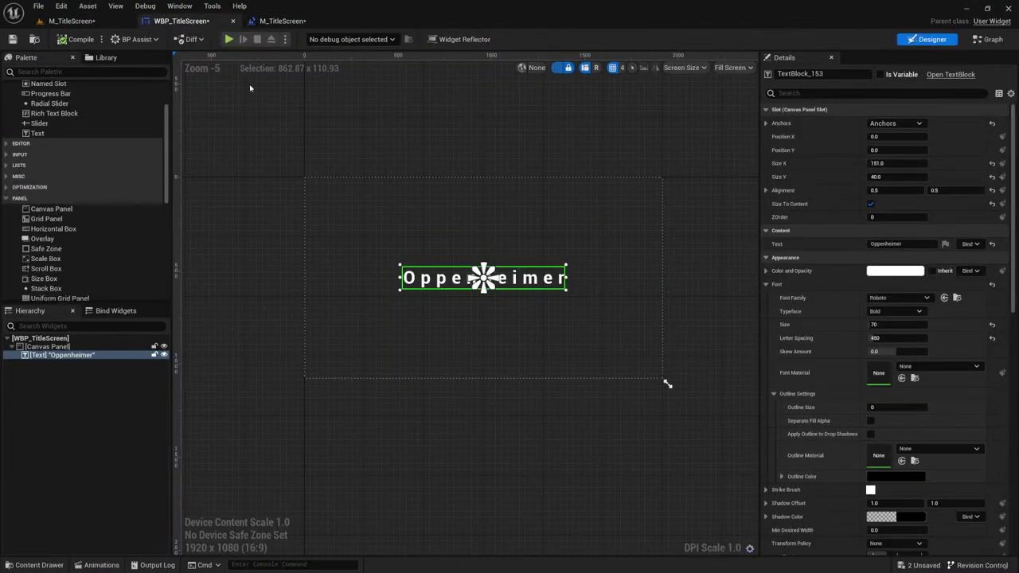
pyautogui.click(182, 21)
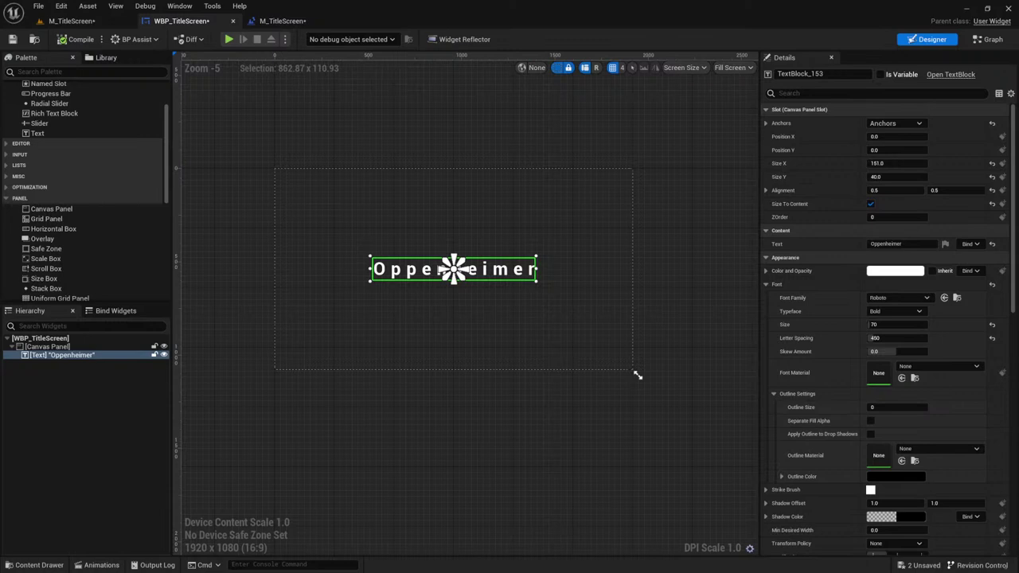
pyautogui.click(460, 128)
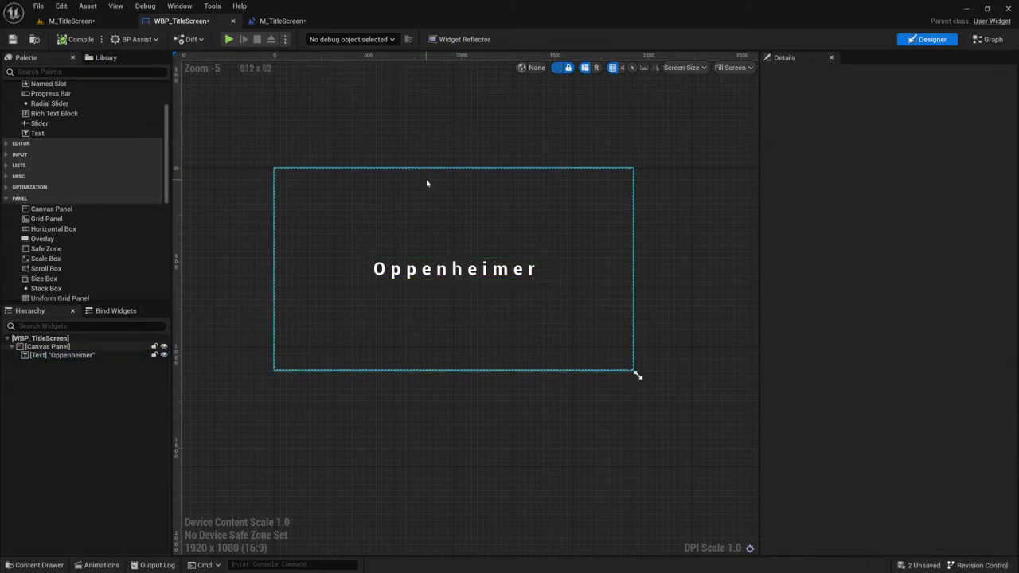
pyautogui.hotkey('ctrl', 'space')
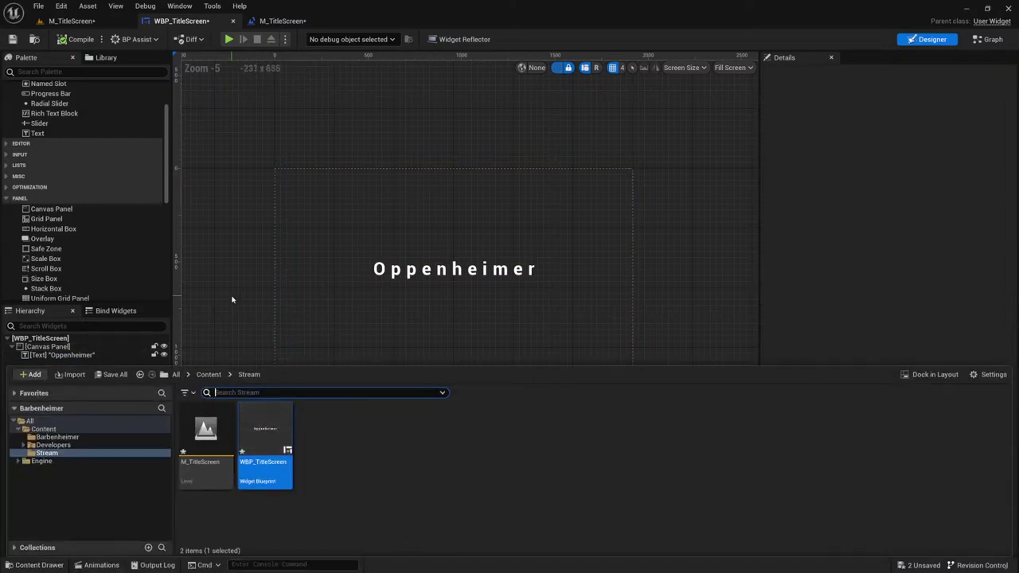
pyautogui.click(231, 298)
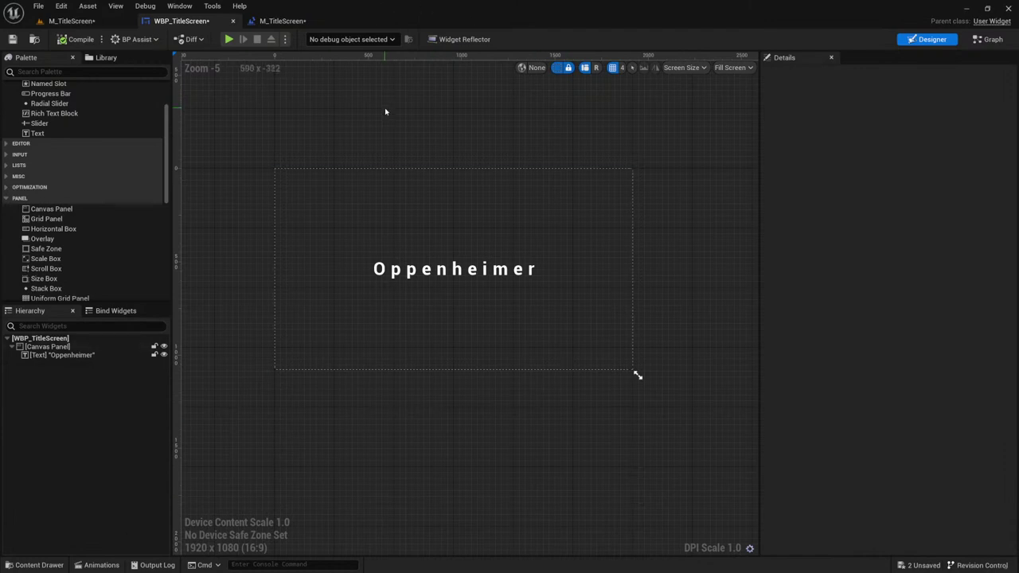
pyautogui.click(552, 248)
pyautogui.hotkey('alt', 'Tab')
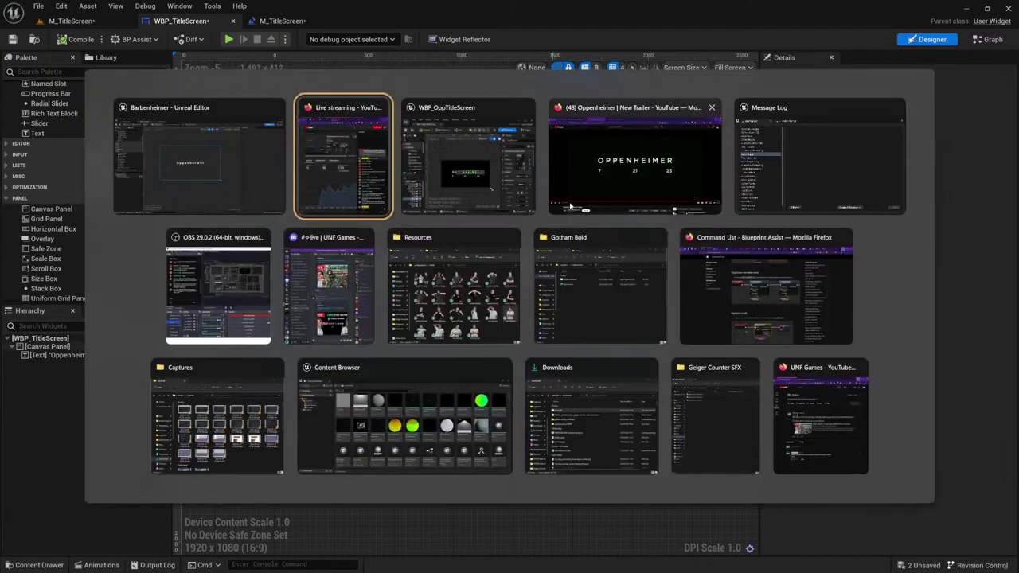
pyautogui.click(614, 151)
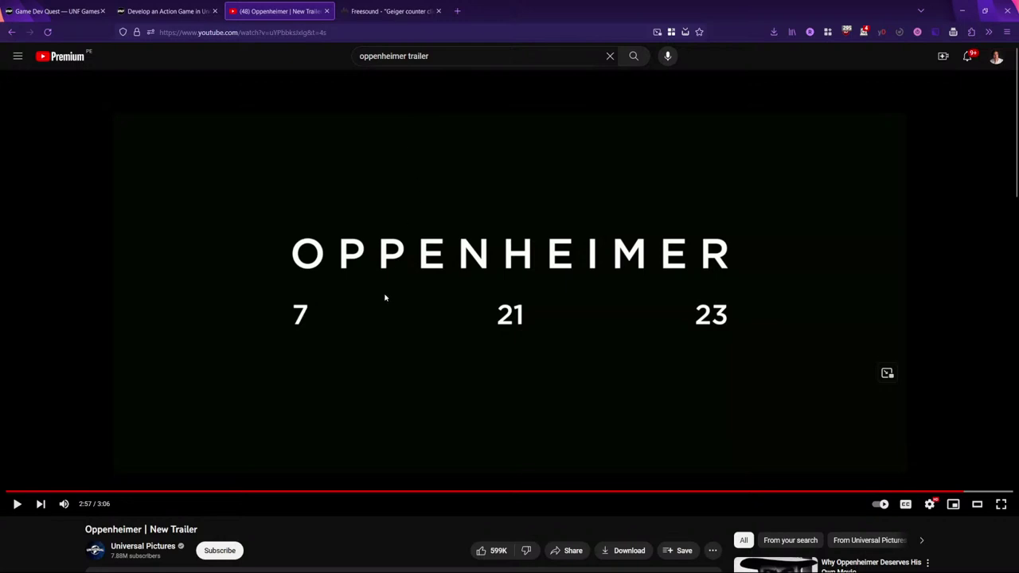
pyautogui.hotkey('alt', 'Tab')
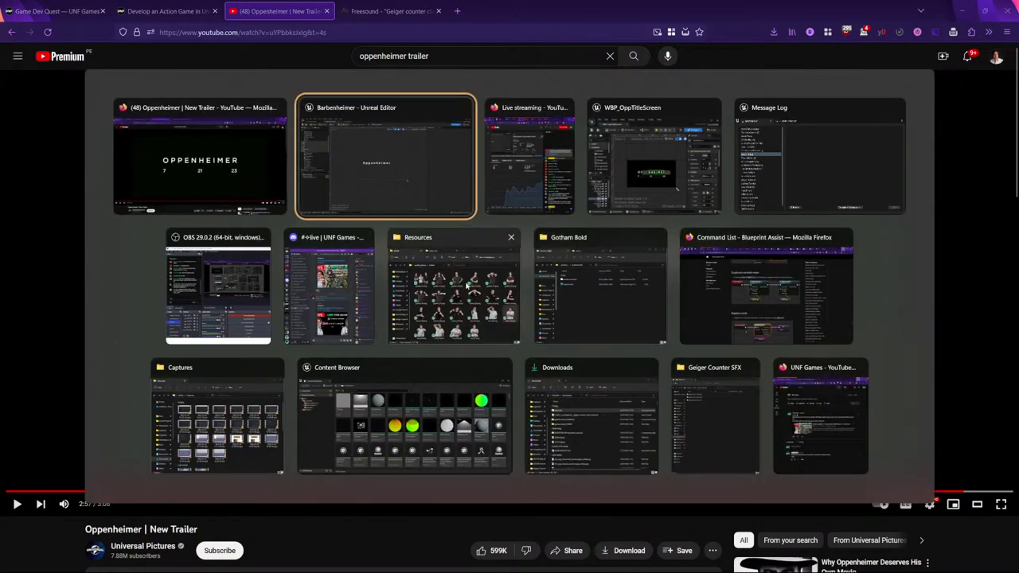
# Step: Import Gotham Bold.otf from the Gotham Bold folder into the project's Stream folder, creating a new Font asset from it
pyautogui.click(637, 298)
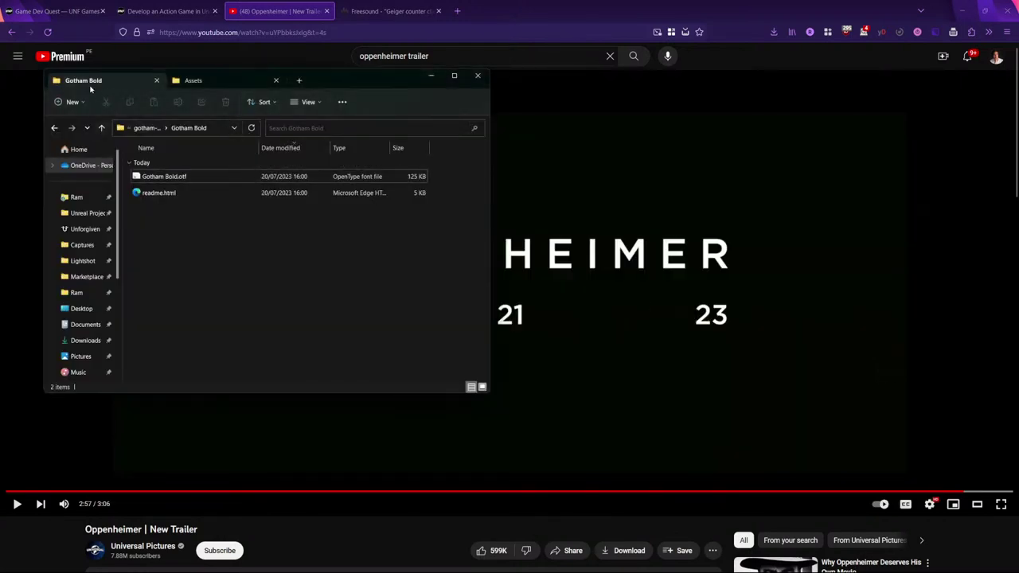
pyautogui.click(194, 177)
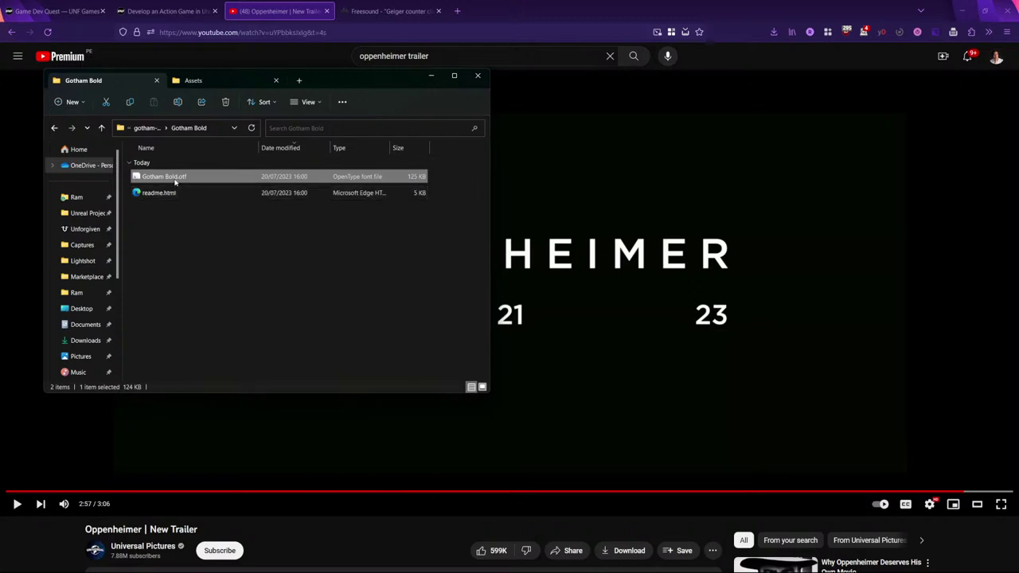
pyautogui.hotkey('alt', 'Tab')
pyautogui.hotkey('alt', 'Tab')
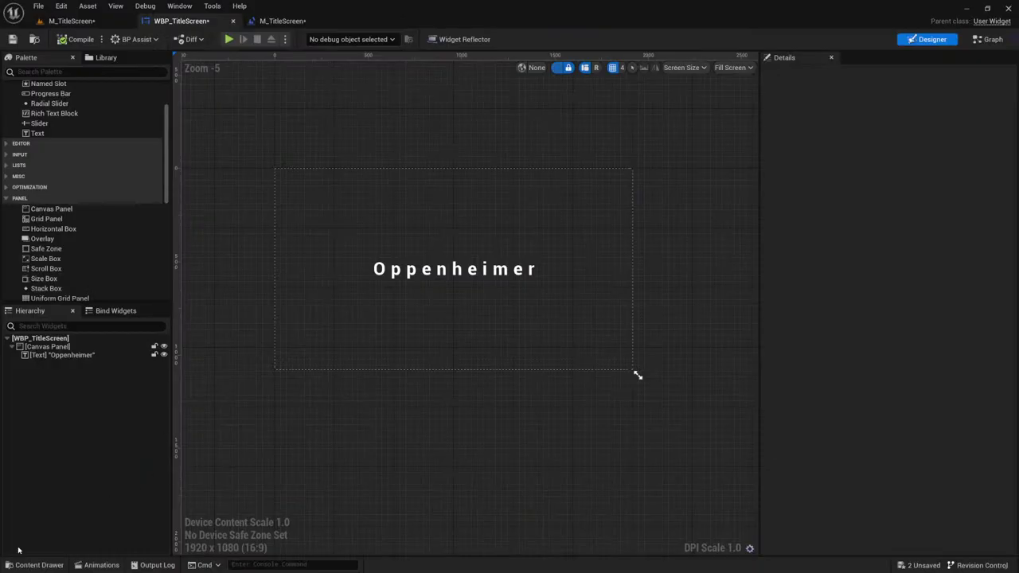
pyautogui.click(32, 564)
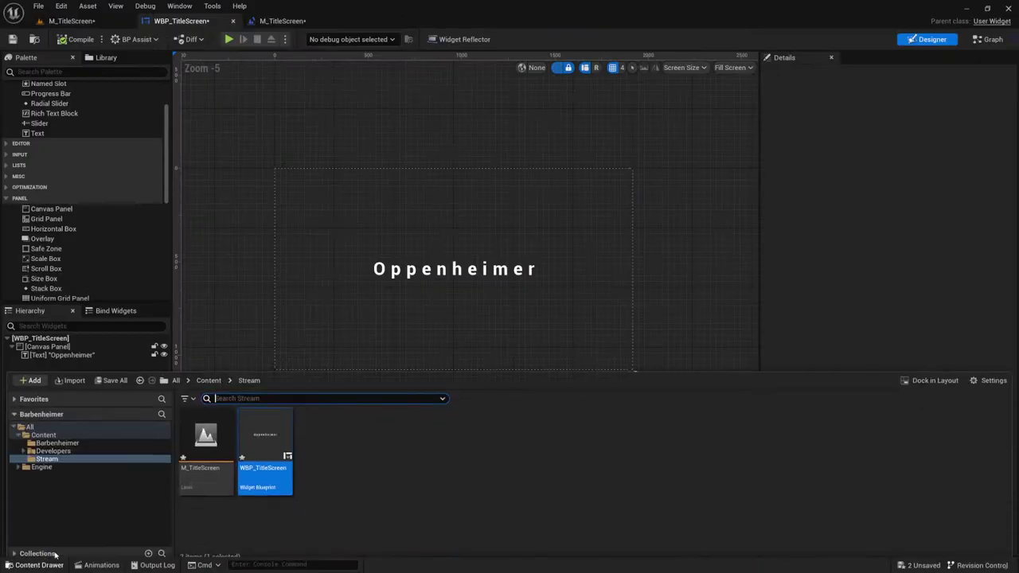
pyautogui.click(360, 488)
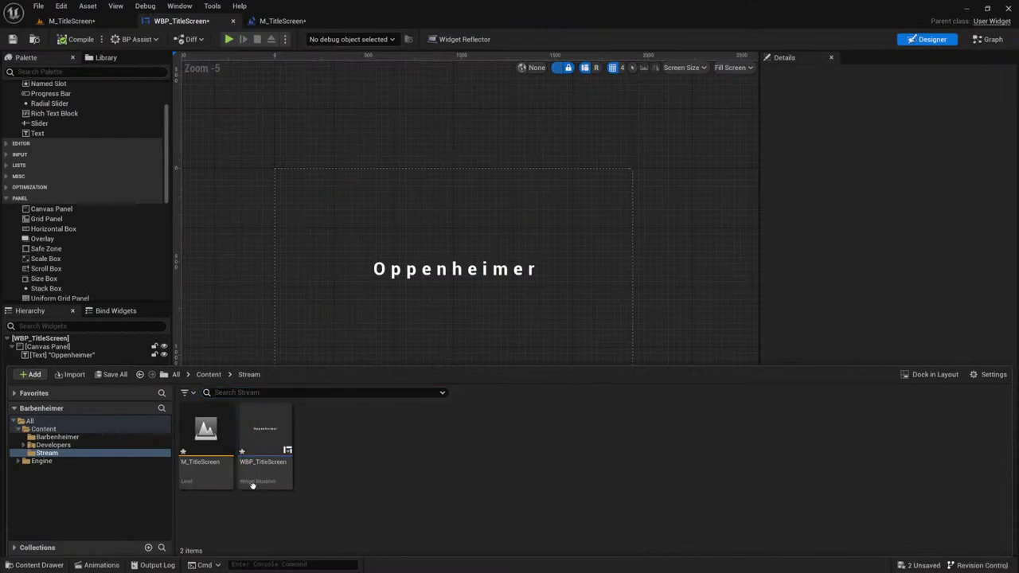
pyautogui.hotkey('alt', 'Tab')
pyautogui.moveTo(164, 176); pyautogui.dragTo(374, 441)
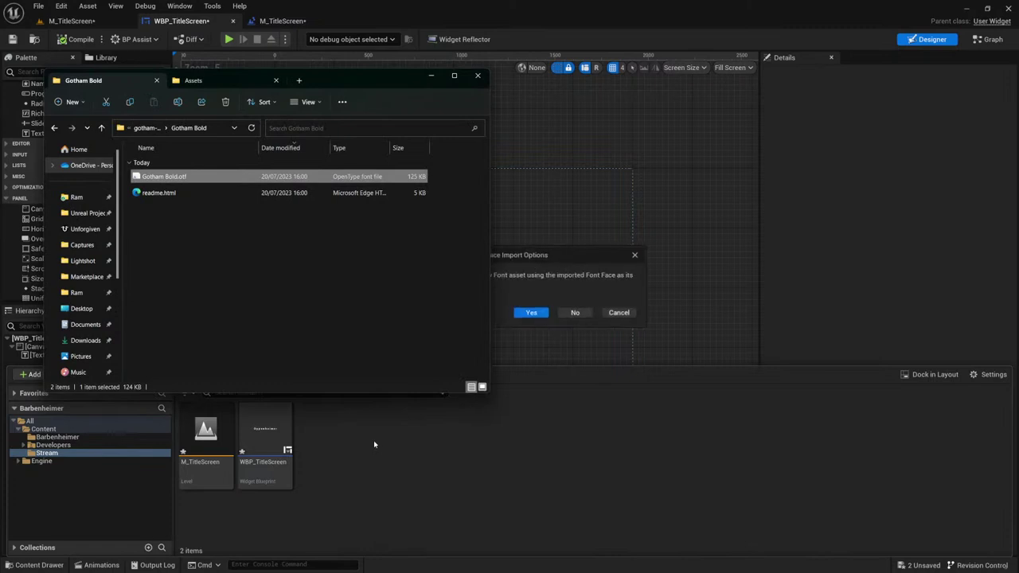
pyautogui.click(568, 248)
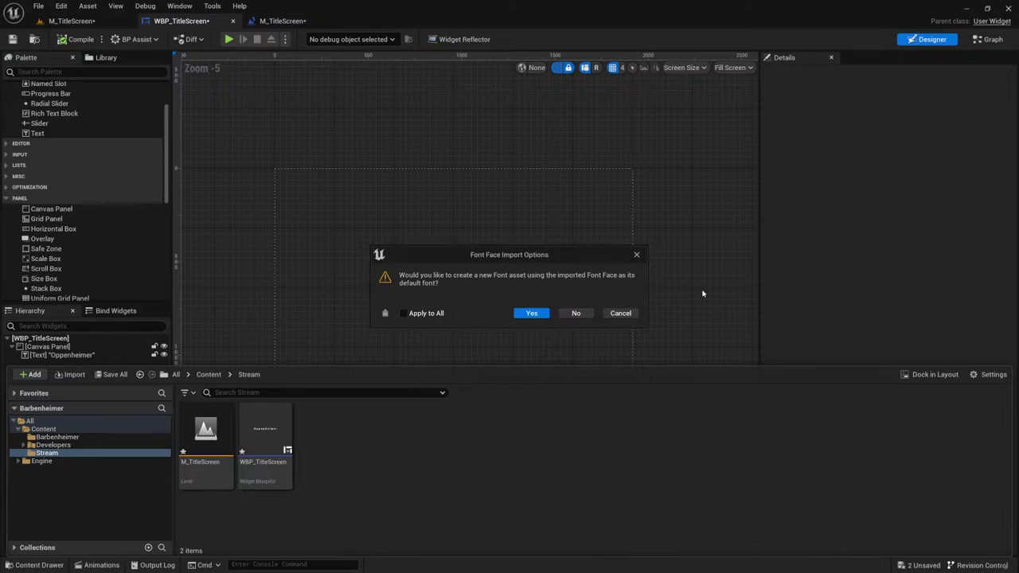
pyautogui.click(529, 315)
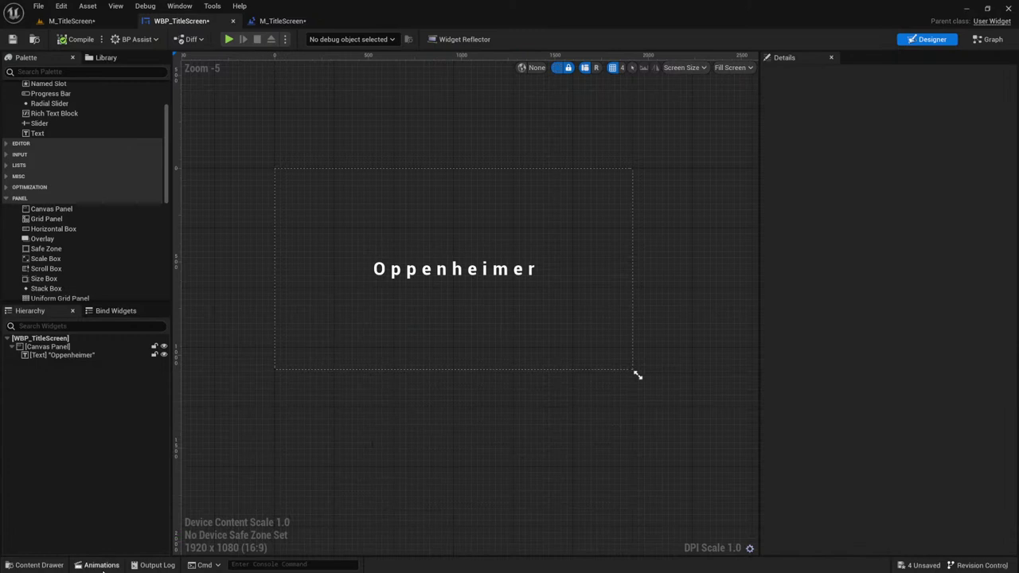
# Step: Select all assets in the Stream folder and save everything
pyautogui.click(40, 566)
pyautogui.click(207, 446)
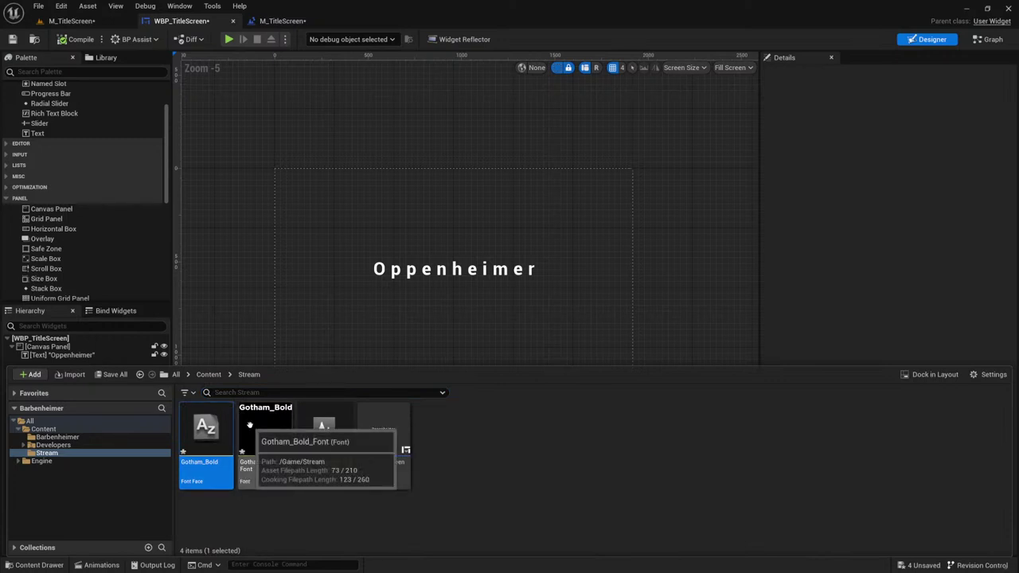
pyautogui.keyDown('shift'); pyautogui.click(388, 439); pyautogui.keyUp('shift')
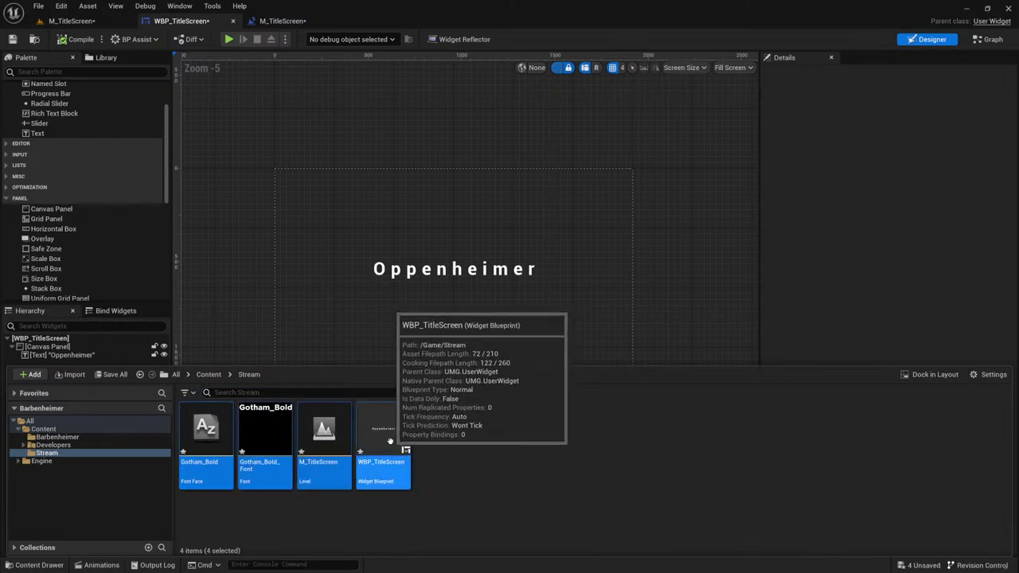
pyautogui.hotkey('ctrl', 'shift', 's')
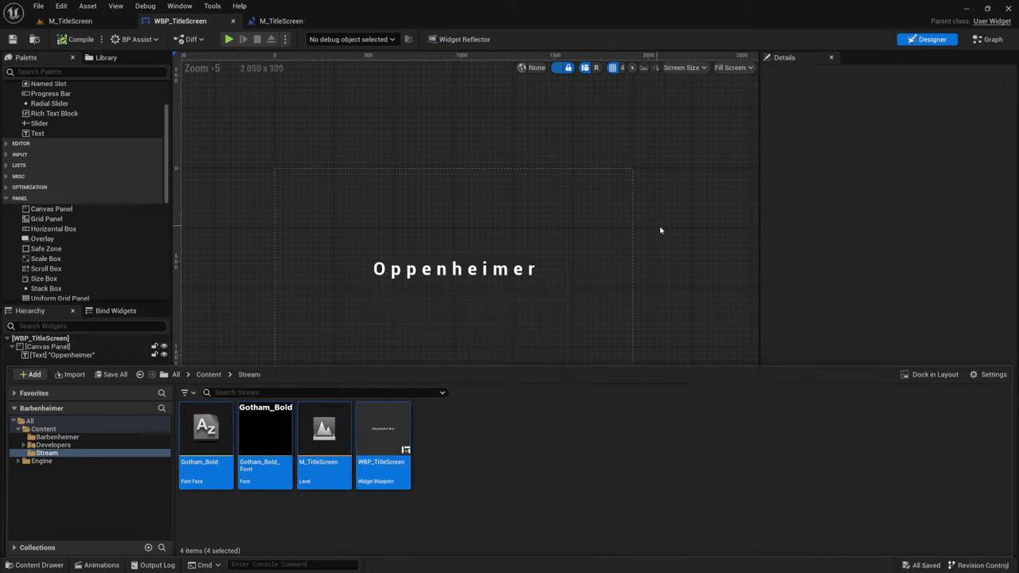
# Step: Try to assign the Gotham_Bold font face as the Oppenheimer text's font family
pyautogui.click(450, 273)
pyautogui.scroll(3, 460, 284)
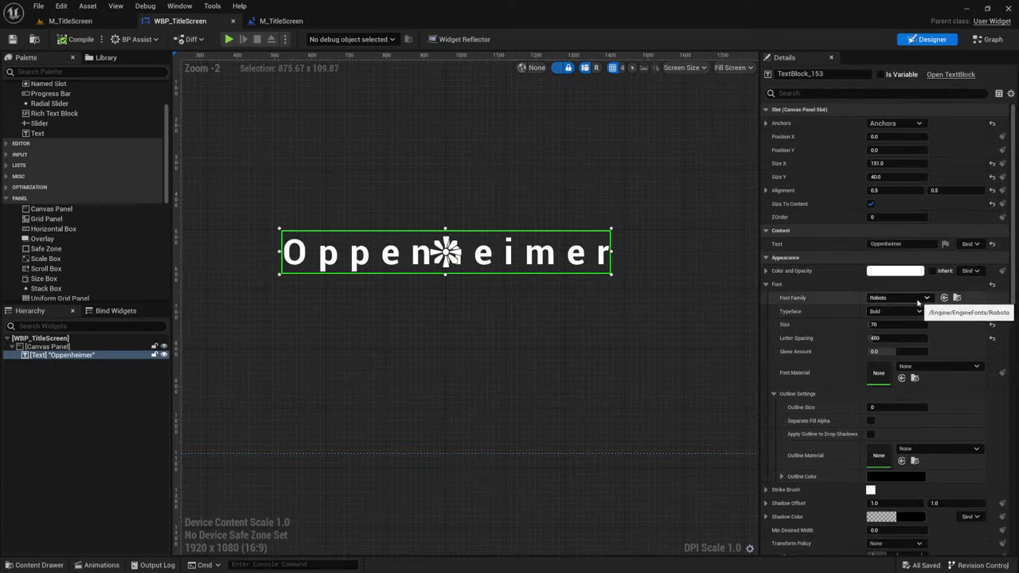
pyautogui.click(879, 298)
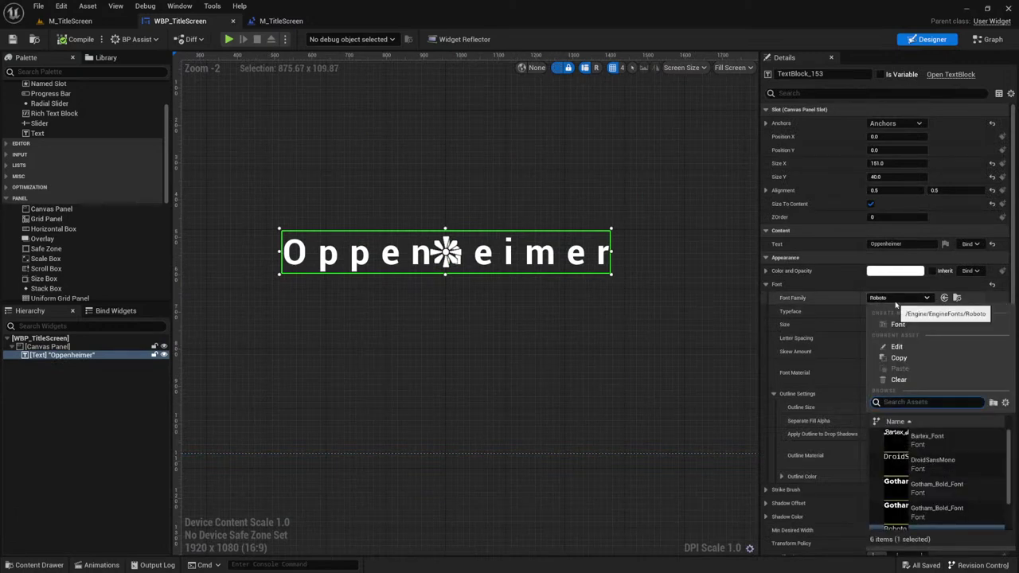
pyautogui.click(847, 300)
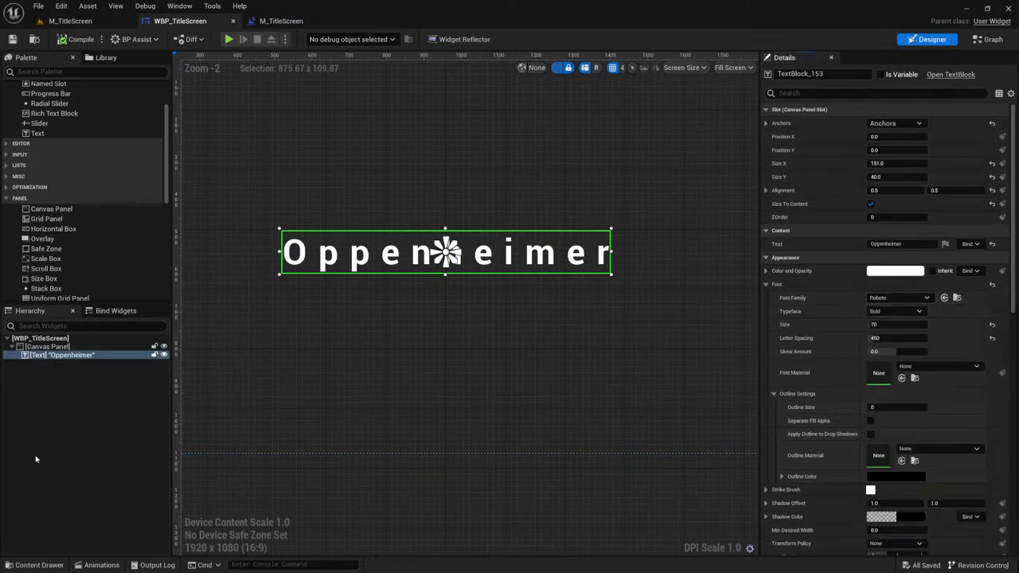
pyautogui.click(27, 566)
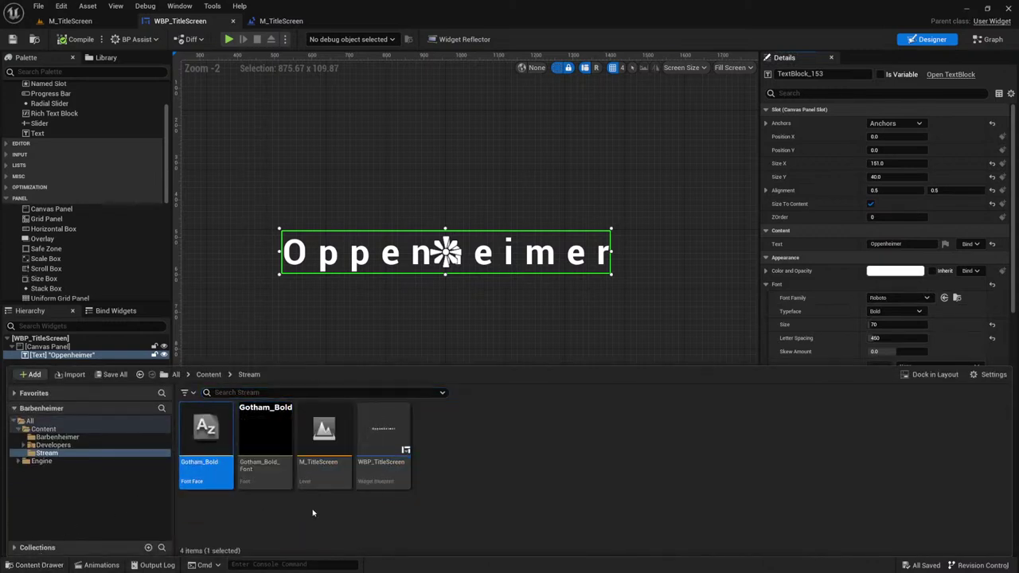
pyautogui.click(944, 297)
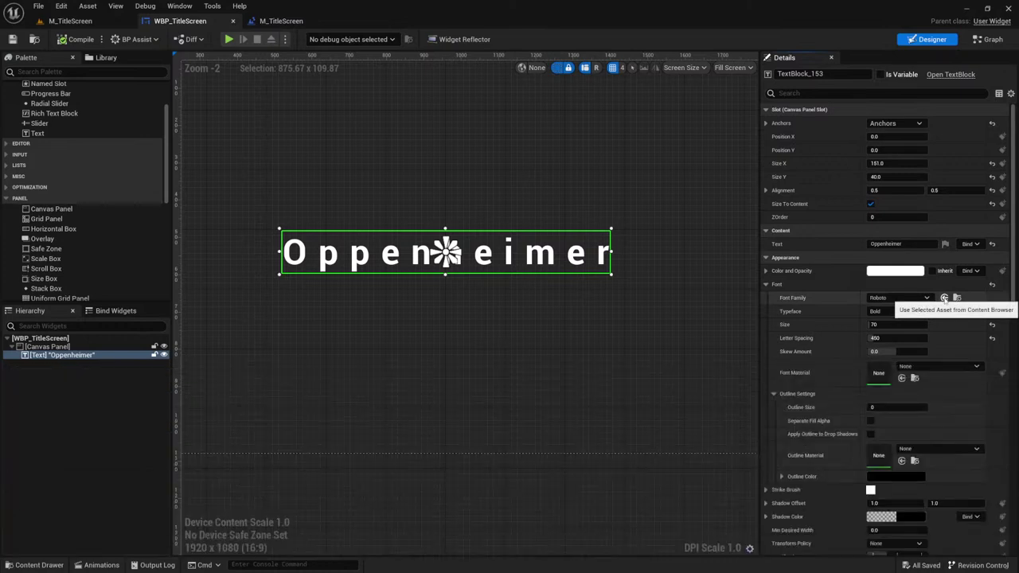
# Step: Set the Oppenheimer text's font family to the Gotham_Bold_Font asset from the Stream folder
pyautogui.click(27, 566)
pyautogui.click(266, 446)
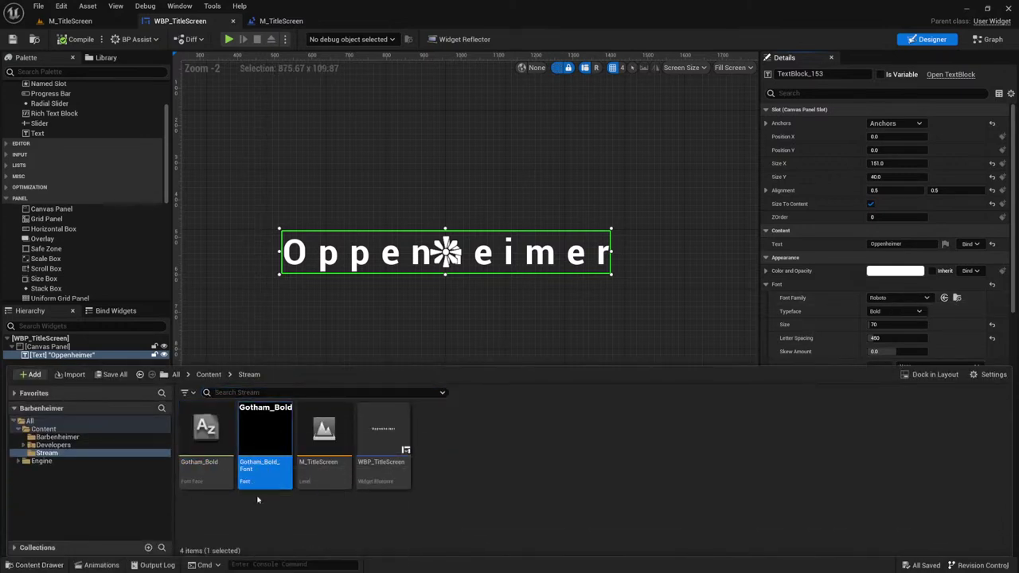
pyautogui.click(944, 299)
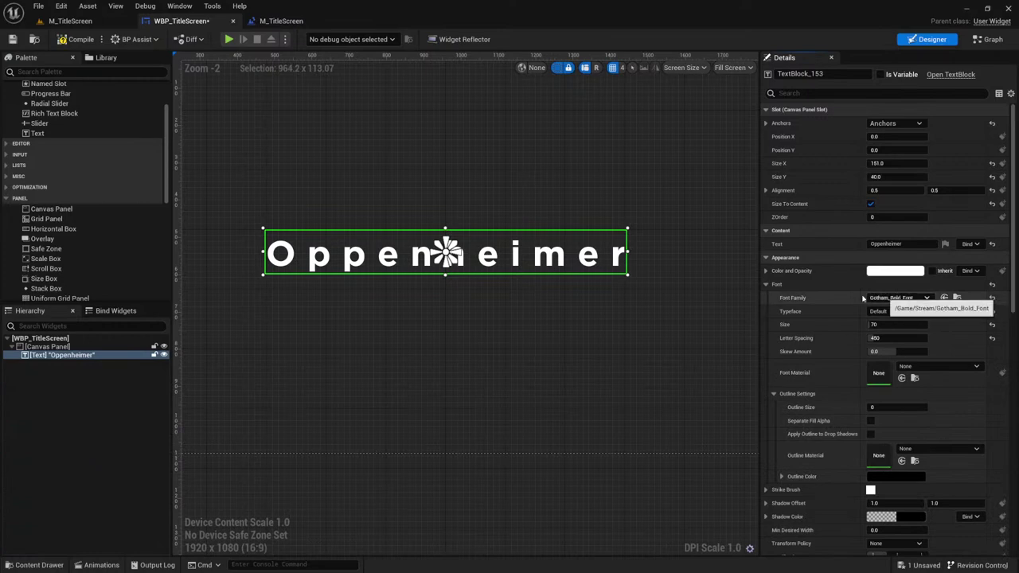
# Step: Check the trailer's title card in the browser and change the title text to the all-caps OPPENHEIMER
pyautogui.hotkey('alt', 'Tab')
pyautogui.hotkey('alt', 'Tab')
pyautogui.hotkey('alt', 'Tab')
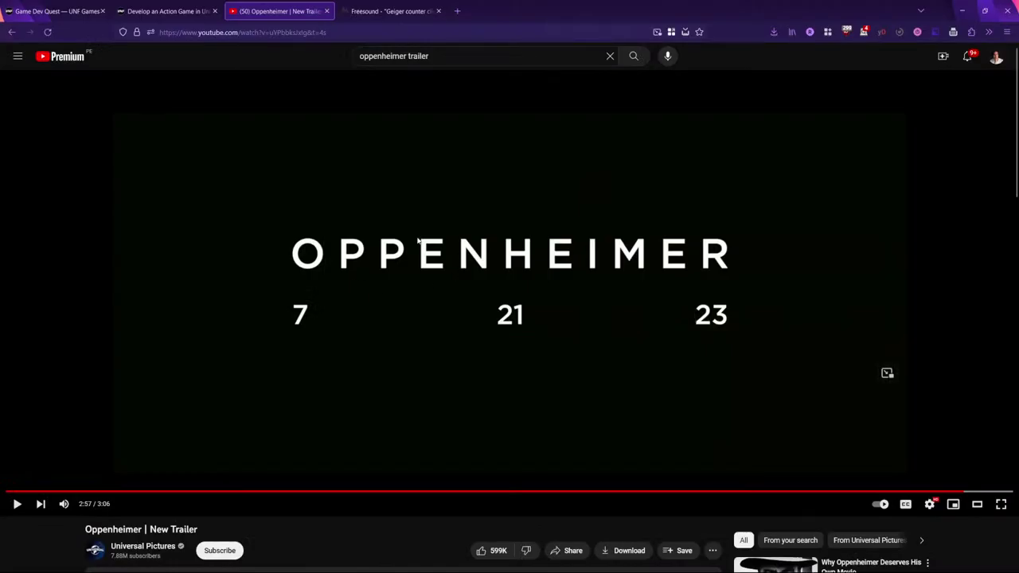
pyautogui.hotkey('alt', 'Tab')
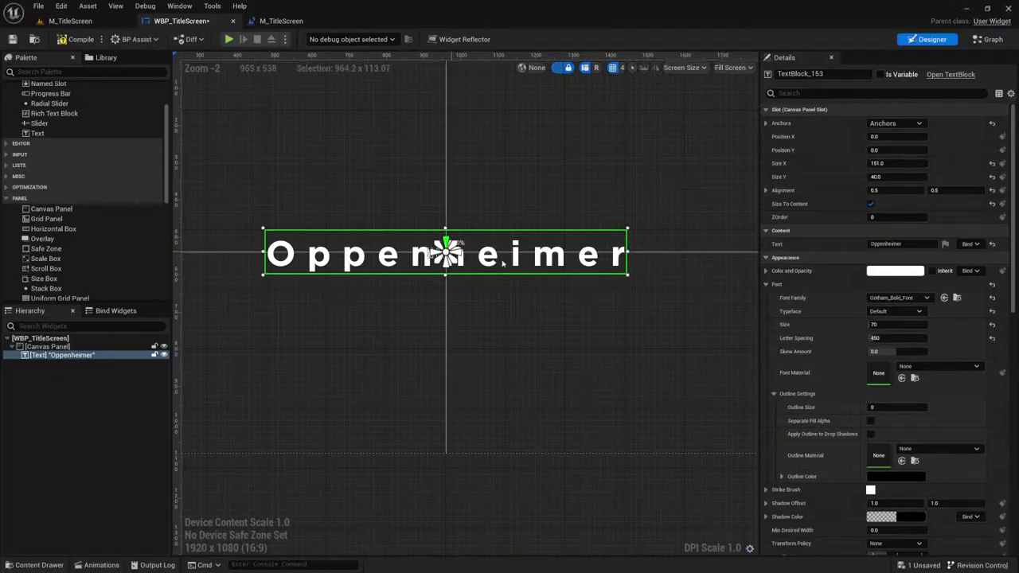
pyautogui.moveTo(913, 244); pyautogui.dragTo(872, 243)
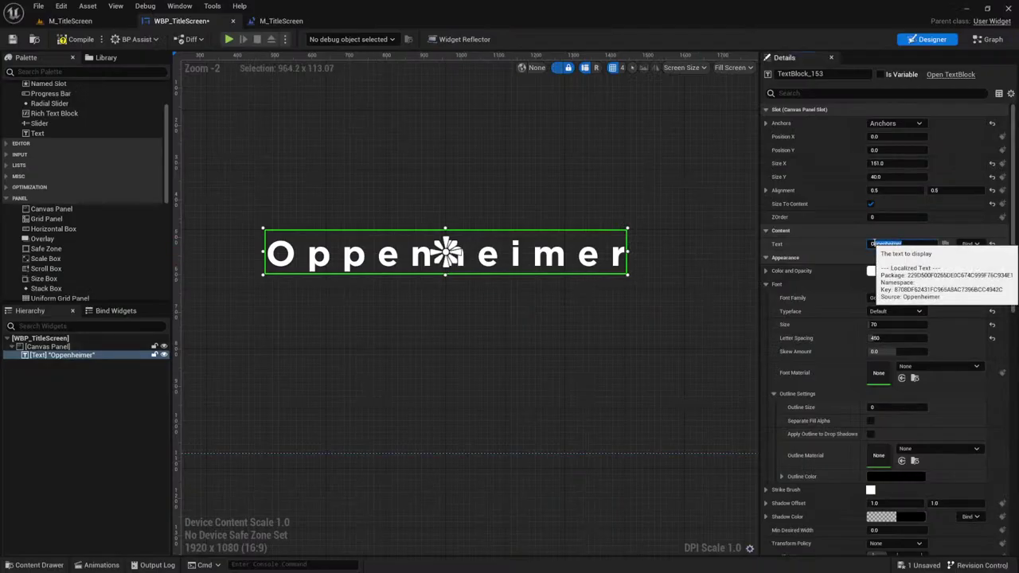
pyautogui.write('OPPENHEIMER')
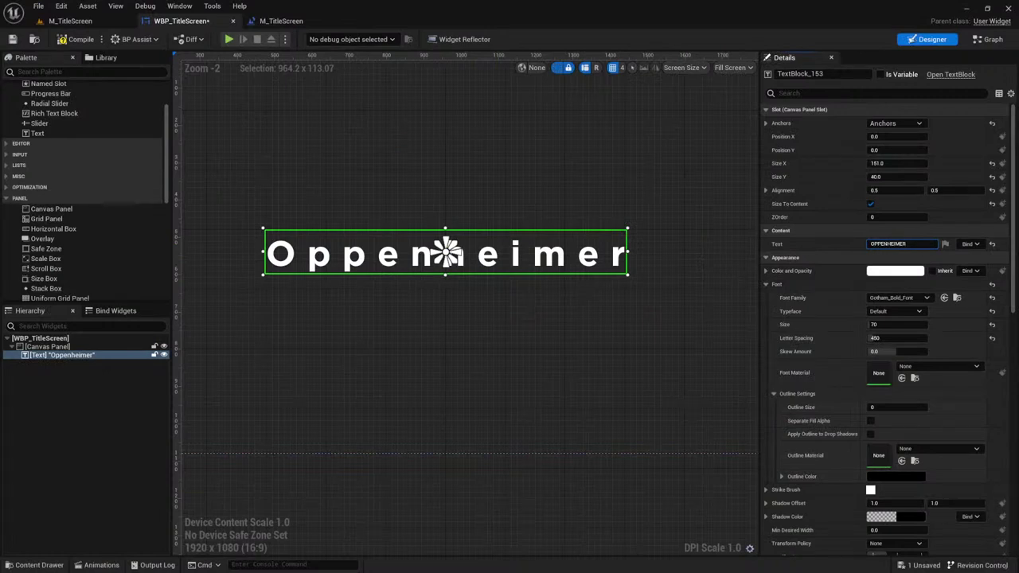
pyautogui.press('Return')
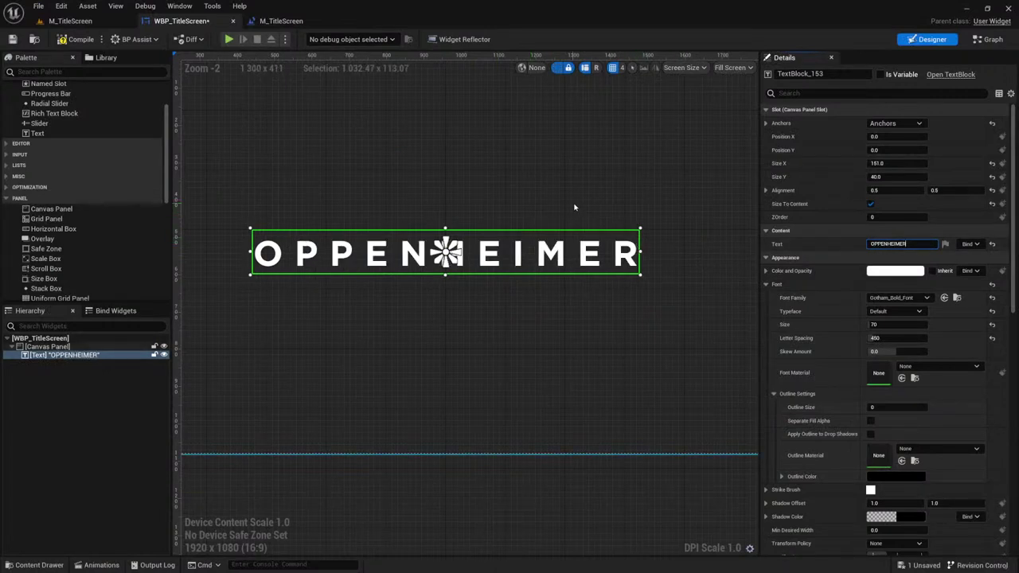
pyautogui.click(575, 209)
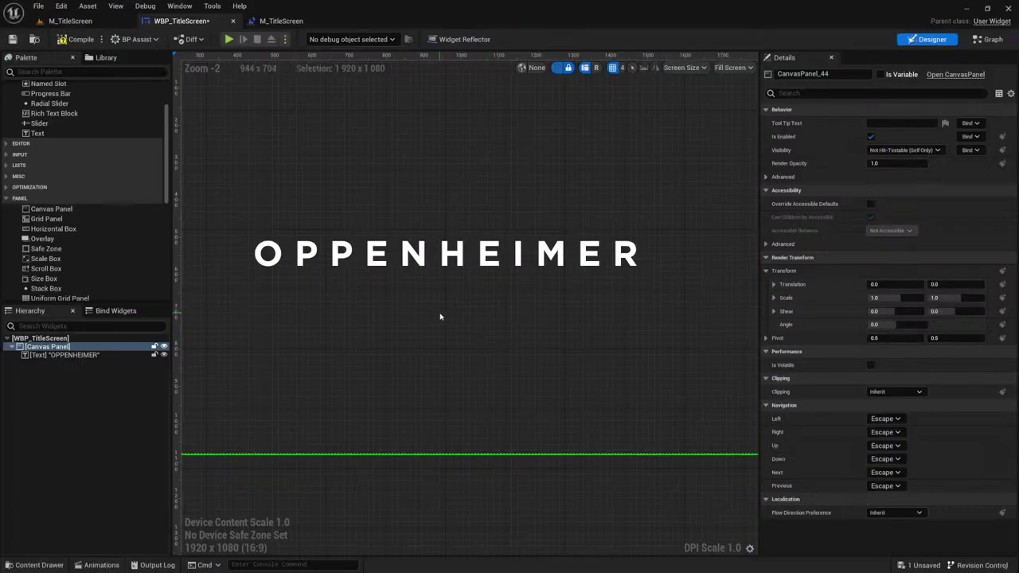
pyautogui.scroll(-2, 604, 313)
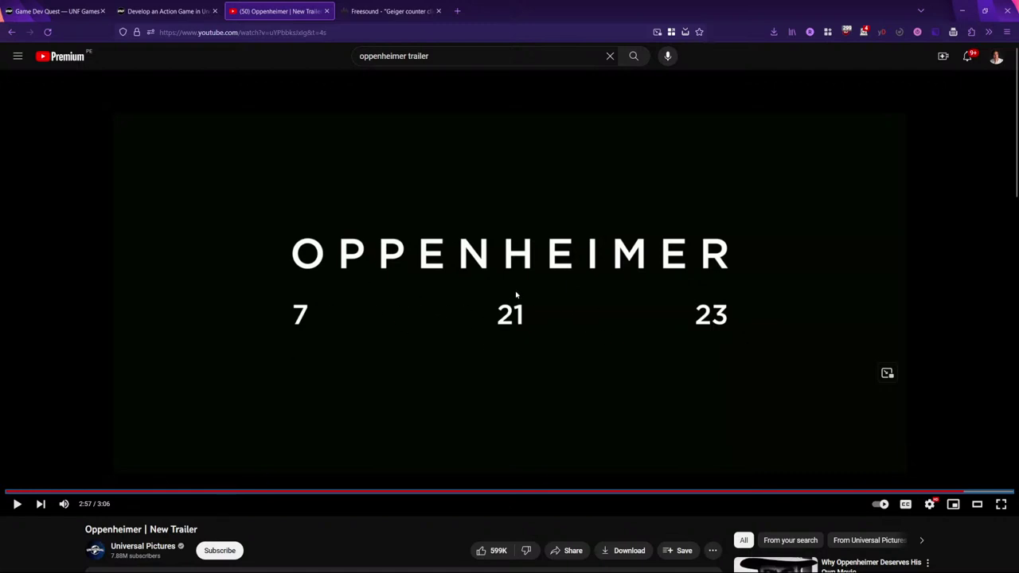
# Step: Capture the trailer's title card from the browser with Snipping Tool, open the snip and enlarge its window
pyautogui.press('super+shift+s')
pyautogui.moveTo(182, 88); pyautogui.dragTo(940, 445)
pyautogui.click(923, 518)
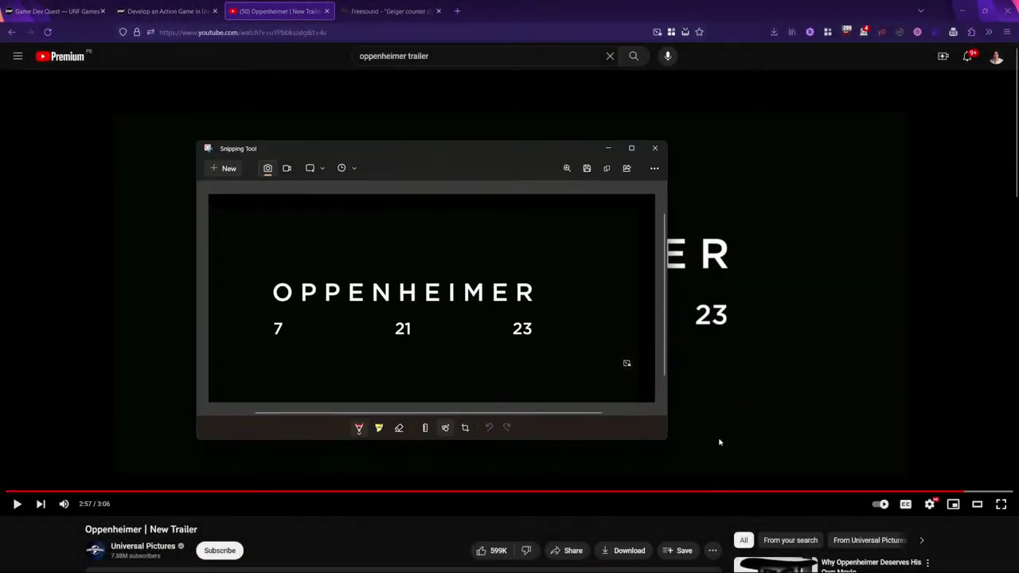
pyautogui.moveTo(666, 441); pyautogui.dragTo(761, 492)
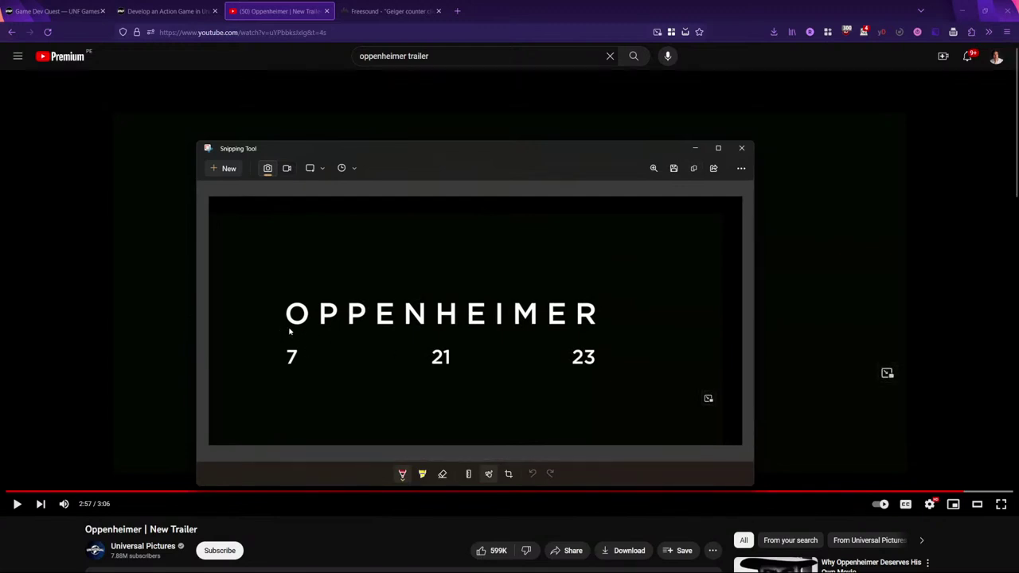
# Step: Mark up the snip in red with the gap below the title, the spacing between the date numbers and the outer edges
pyautogui.moveTo(283, 333); pyautogui.dragTo(300, 343)
pyautogui.moveTo(440, 333); pyautogui.dragTo(444, 335)
pyautogui.moveTo(301, 360)
pyautogui.mouseDown()
pyautogui.moveTo(421, 359)
pyautogui.moveTo(427, 373)
pyautogui.moveTo(304, 366)
pyautogui.mouseUp()
pyautogui.moveTo(456, 350)
pyautogui.mouseDown()
pyautogui.moveTo(454, 371)
pyautogui.moveTo(516, 360)
pyautogui.moveTo(574, 371)
pyautogui.mouseUp()
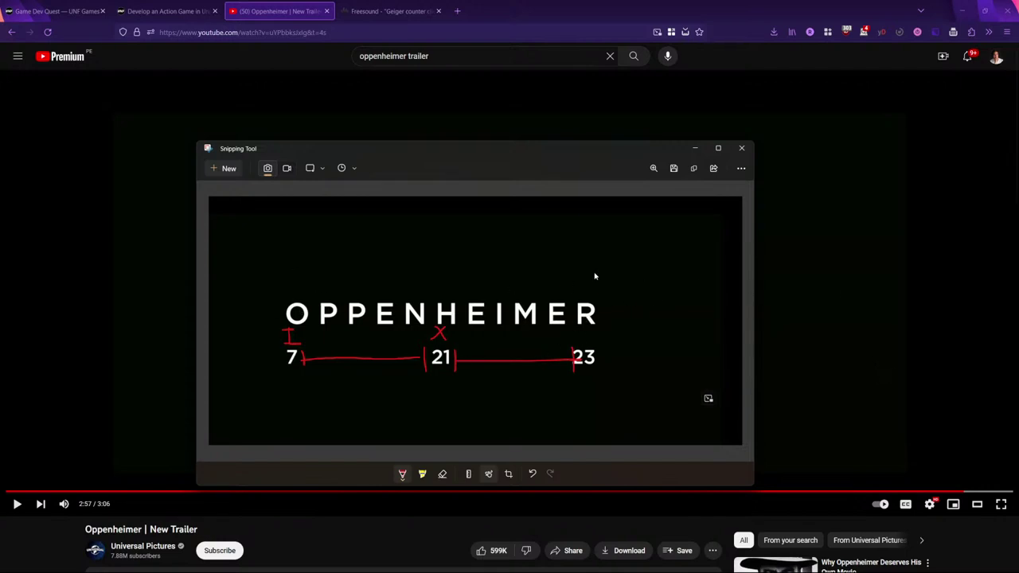
pyautogui.moveTo(601, 288); pyautogui.dragTo(602, 386)
pyautogui.moveTo(283, 296); pyautogui.dragTo(277, 380)
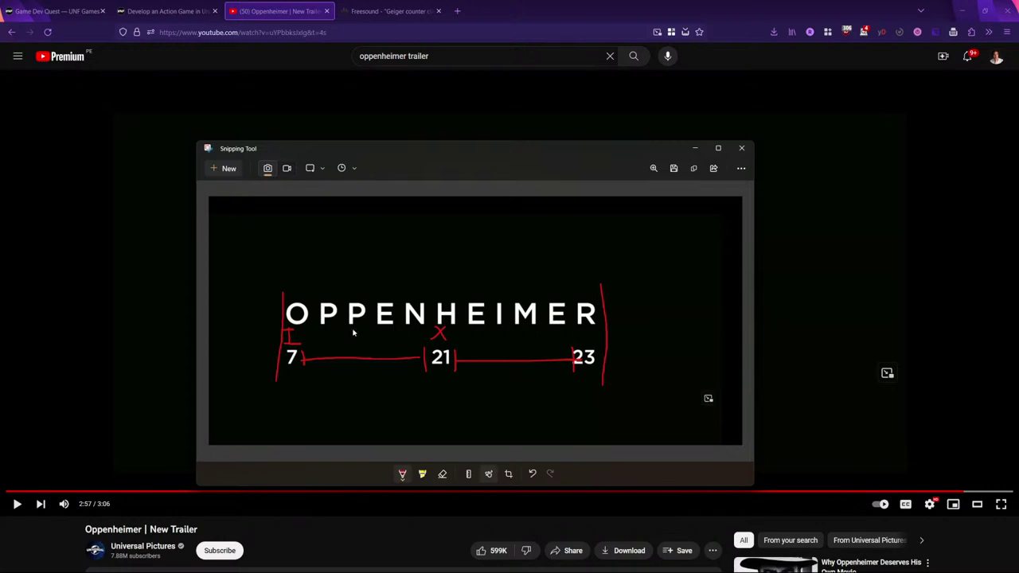
# Step: Return to WBP_TitleScreen in Unreal Editor and wrap the OPPENHEIMER text in a Vertical Box
pyautogui.hotkey('alt', 'Tab')
pyautogui.hotkey('alt', 'Tab')
pyautogui.hotkey('alt', 'Tab')
pyautogui.press('Tab')
pyautogui.click(514, 283)
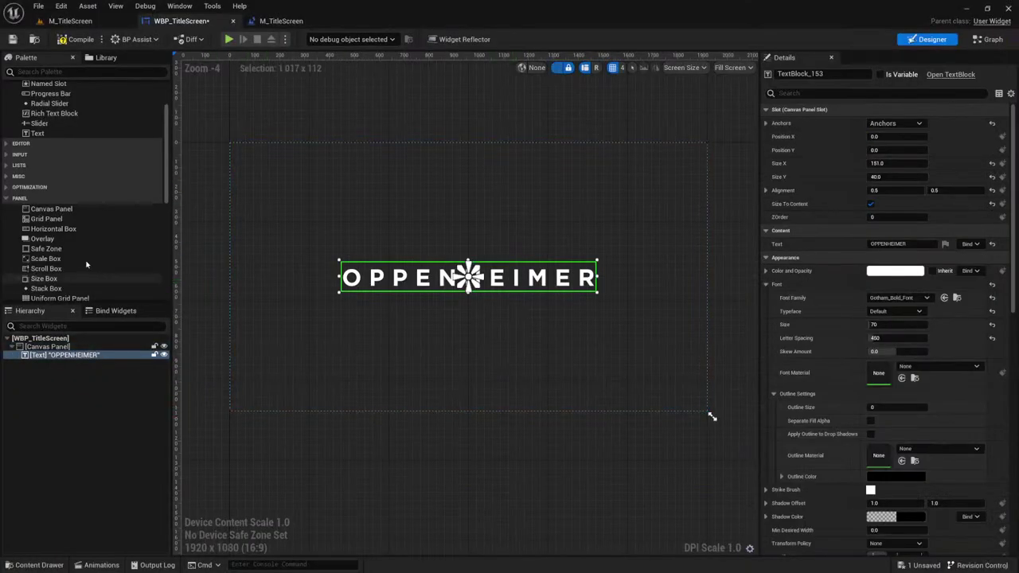
pyautogui.scroll(-1, 56, 221)
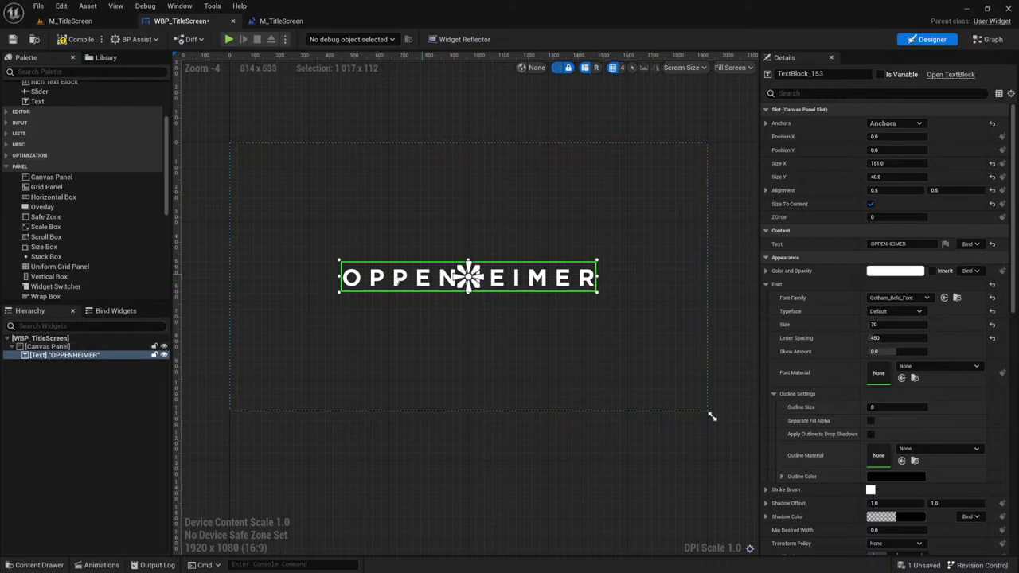
pyautogui.rightClick(70, 359)
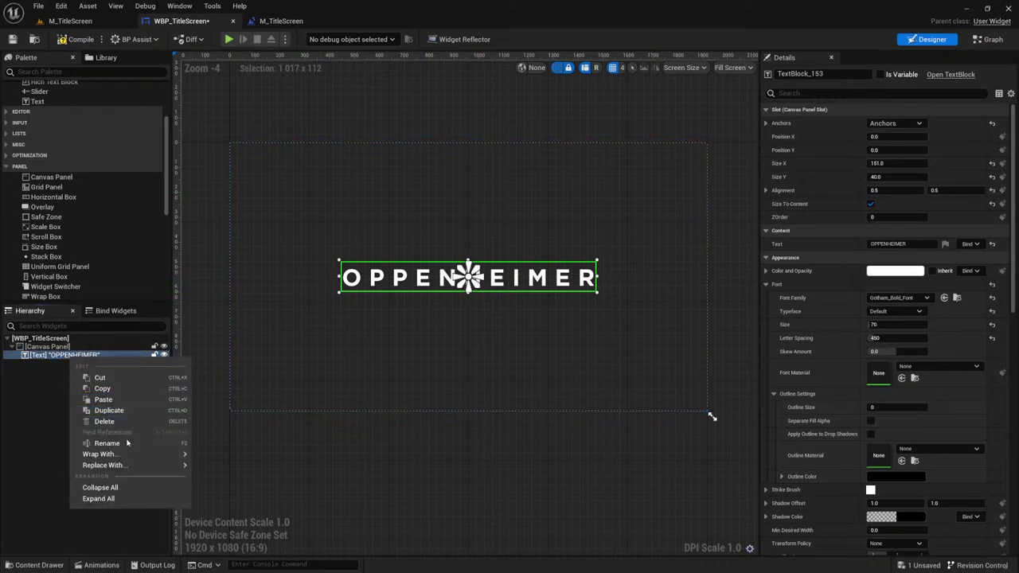
pyautogui.moveTo(104, 456)
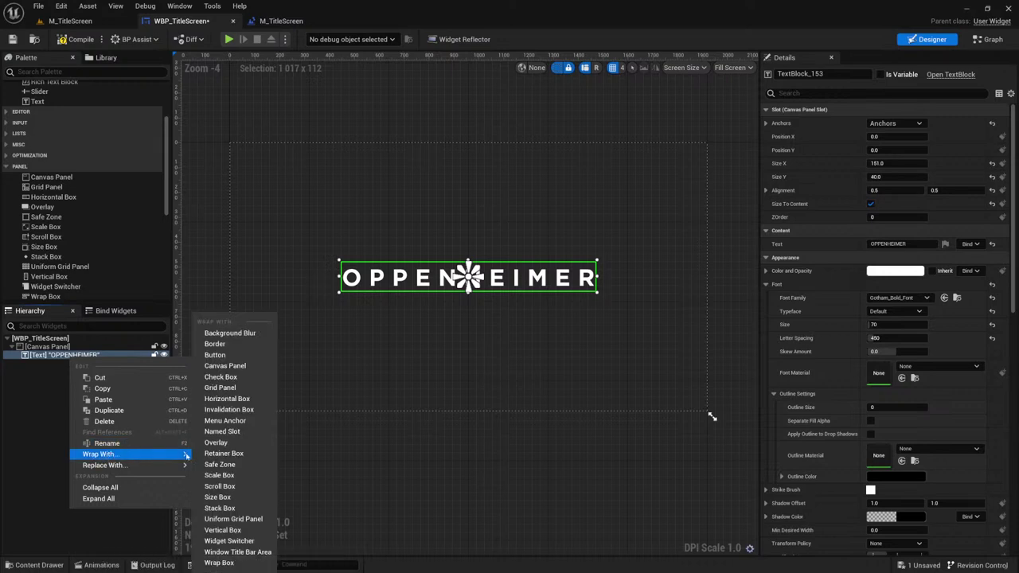
pyautogui.click(230, 530)
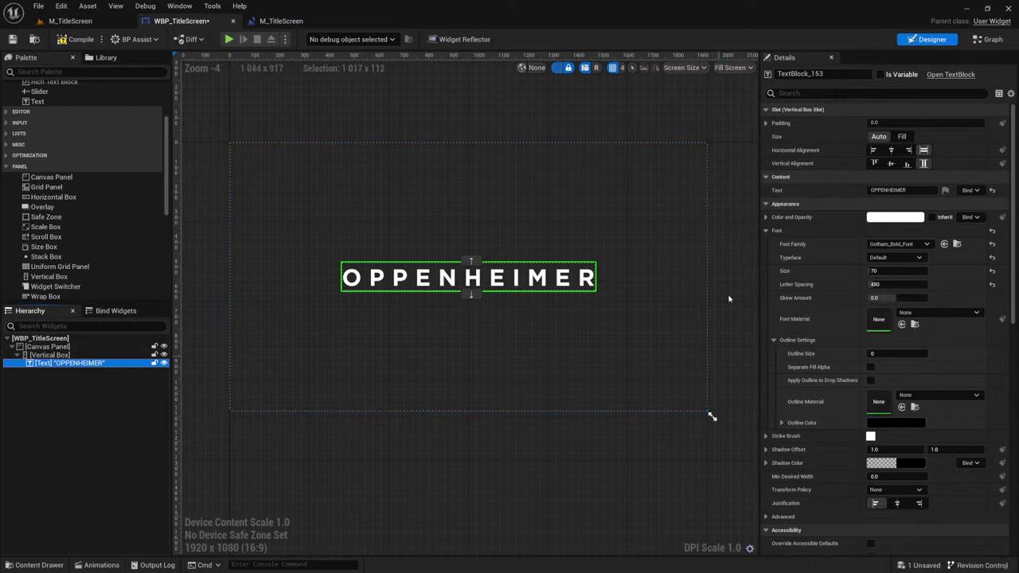
pyautogui.scroll(1, 409, 257)
pyautogui.scroll(-1, 701, 306)
pyautogui.scroll(1, 697, 294)
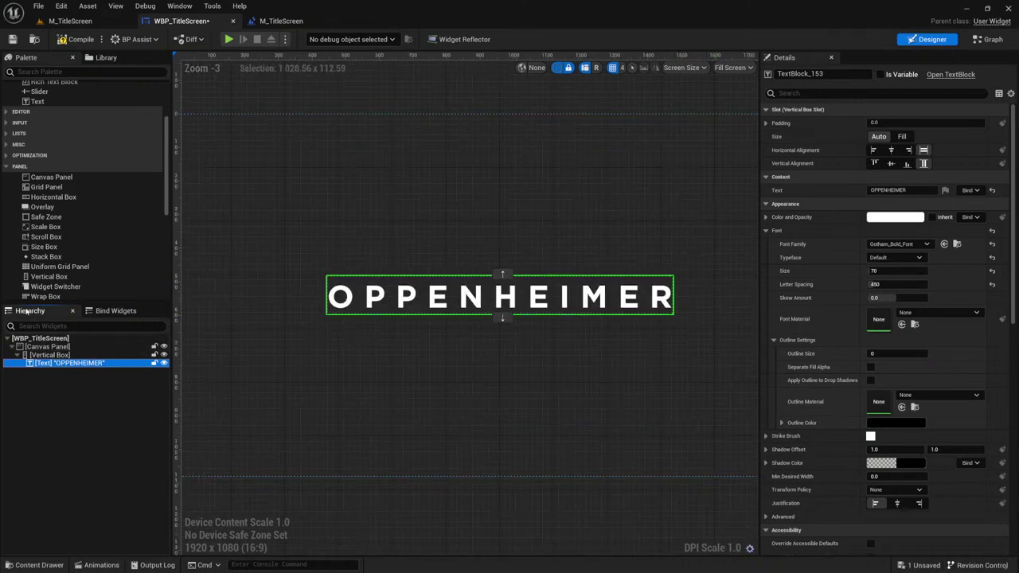
# Step: Duplicate the OPPENHEIMER text inside the Vertical Box
pyautogui.click(68, 355)
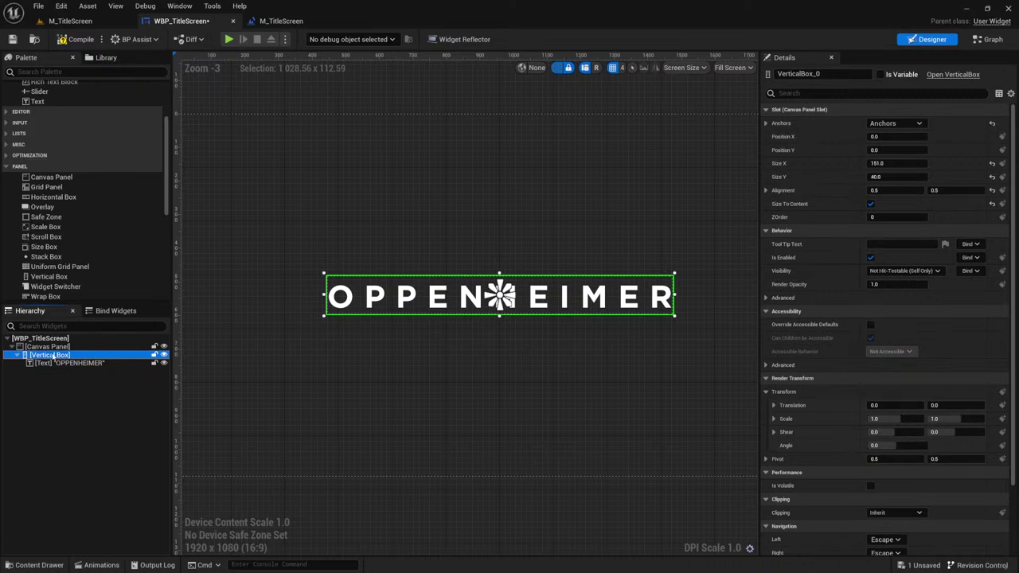
pyautogui.click(62, 364)
pyautogui.click(69, 356)
pyautogui.click(70, 364)
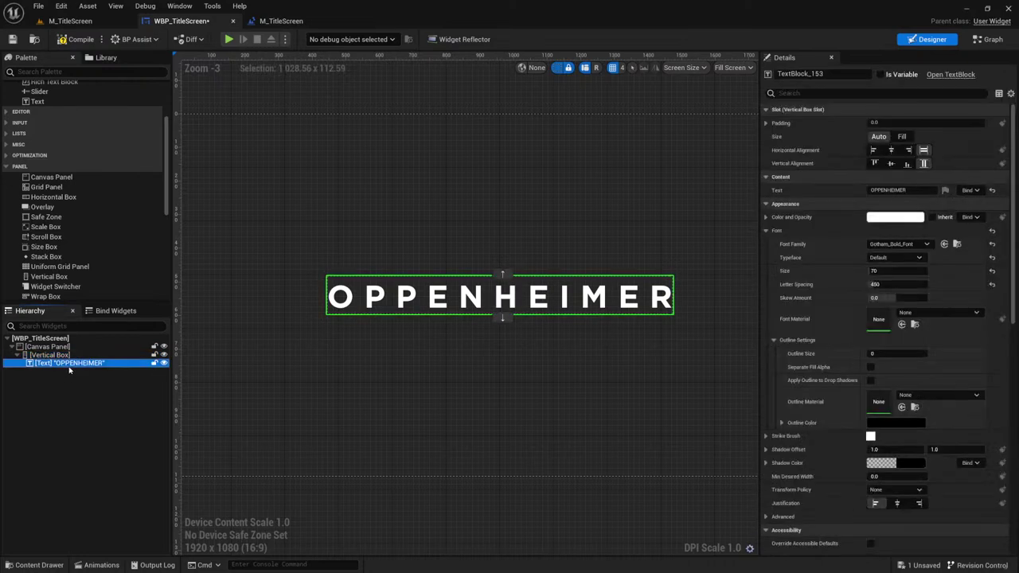
pyautogui.rightClick(67, 365)
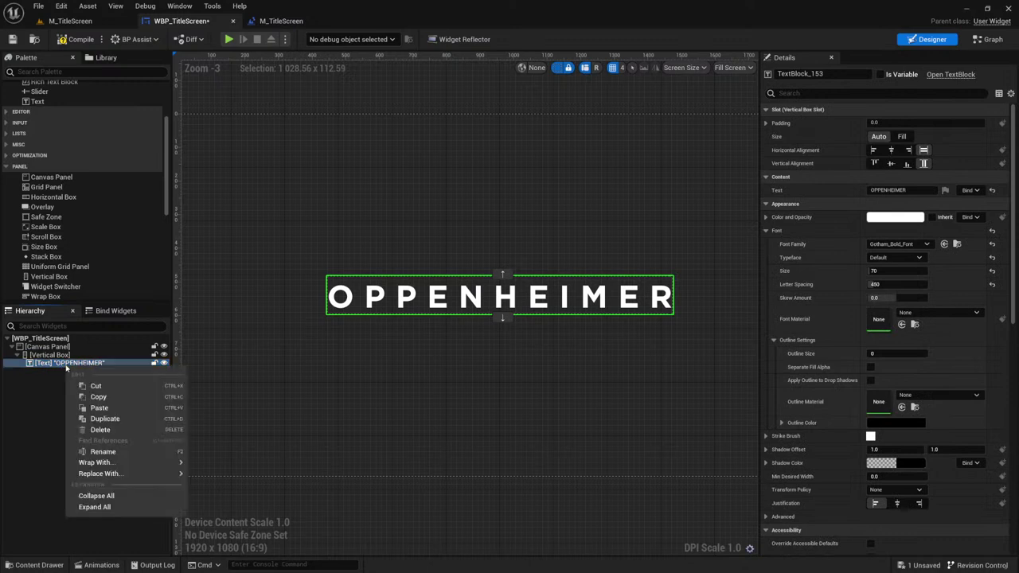
pyautogui.click(113, 415)
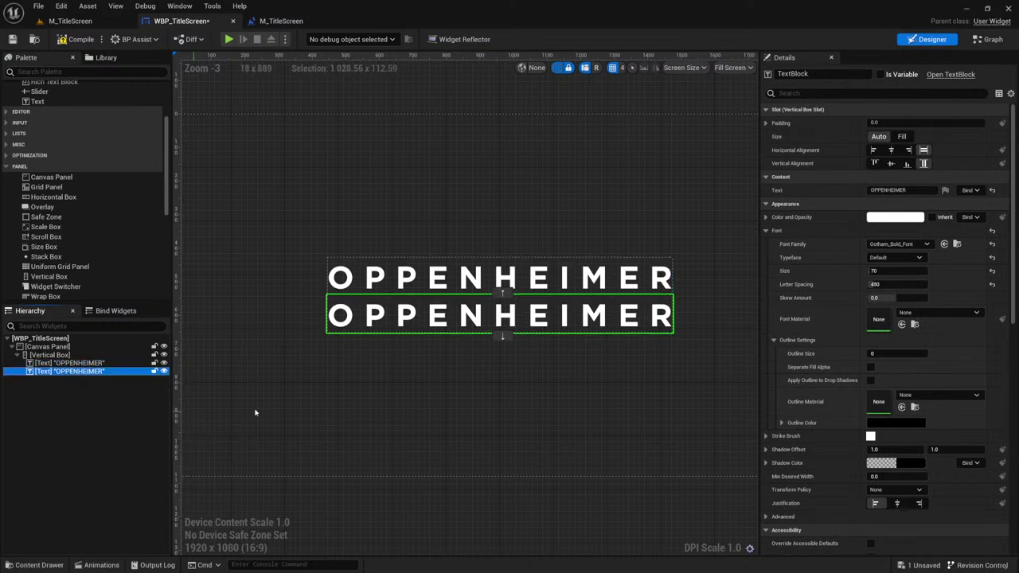
# Step: Inspect the Vertical Box and its two texts and compare the layout with the marked-up snip and the browser's trailer title card
pyautogui.click(500, 294)
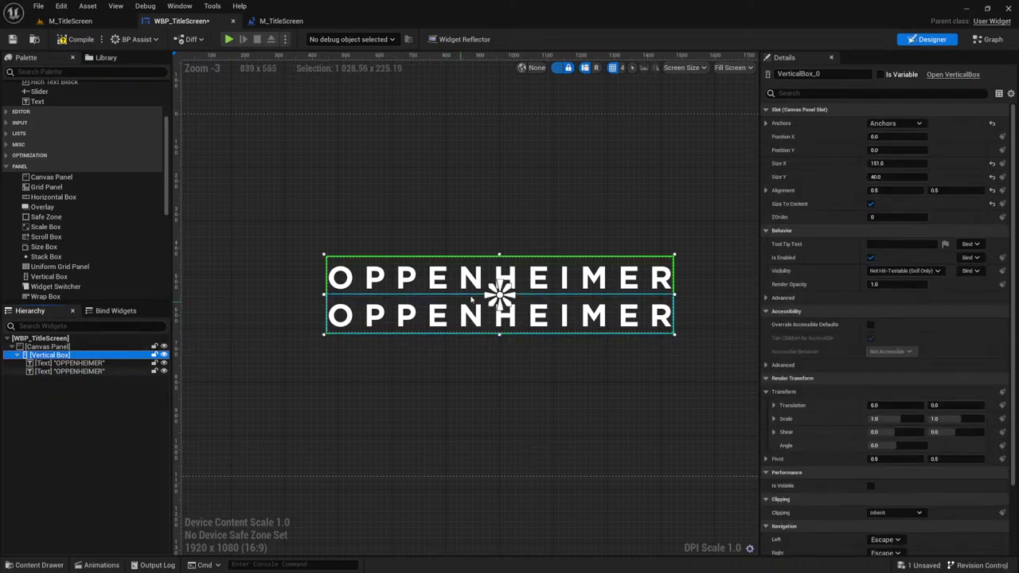
pyautogui.moveTo(500, 295); pyautogui.dragTo(495, 295)
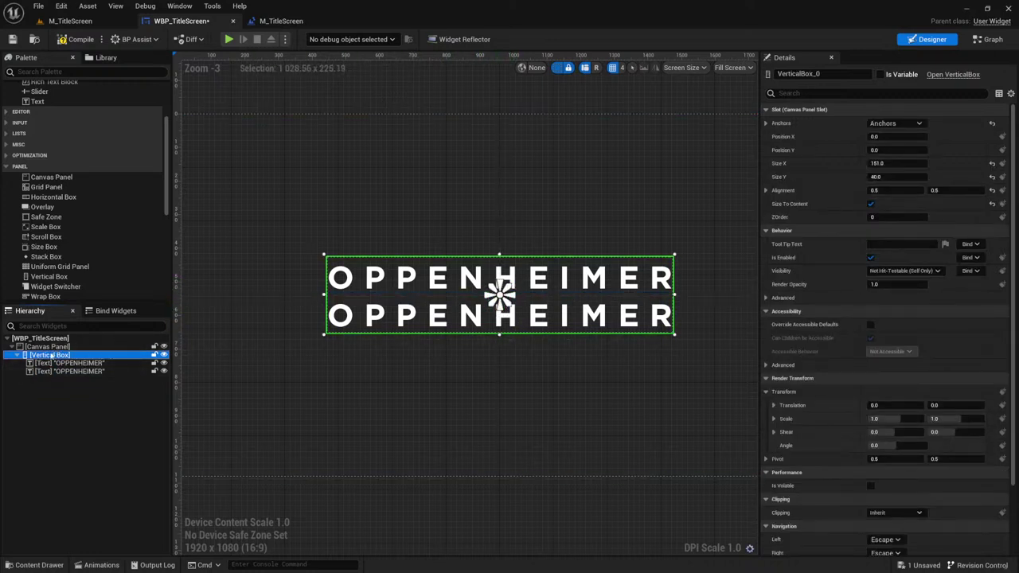
pyautogui.doubleClick(51, 356)
pyautogui.click(59, 366)
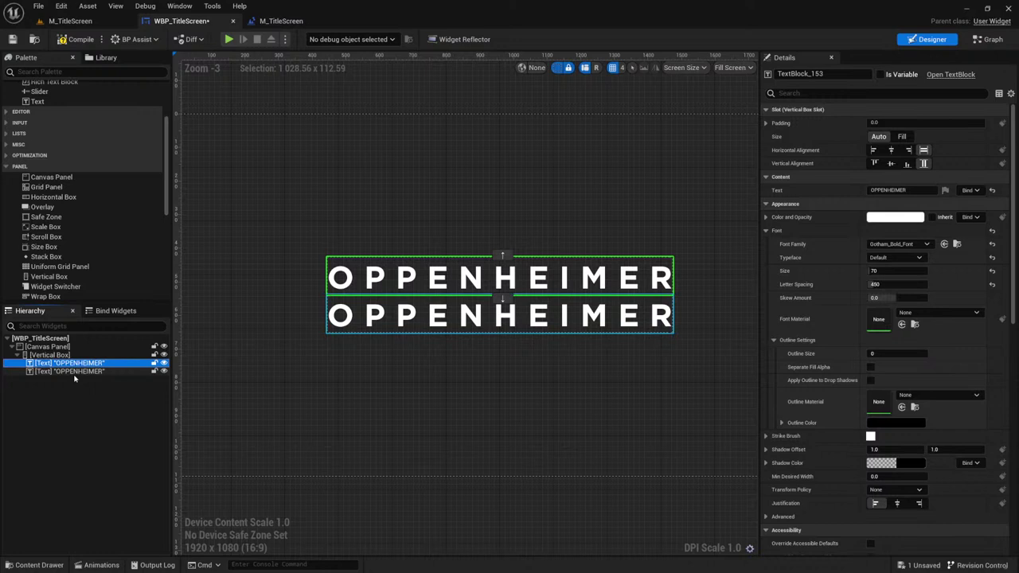
pyautogui.click(89, 372)
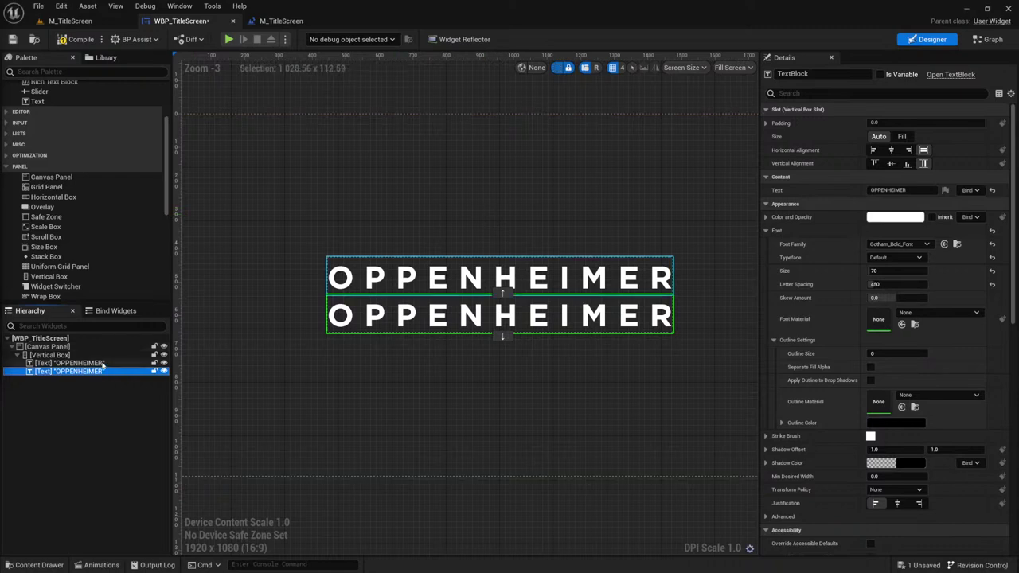
pyautogui.hotkey('alt', 'Tab')
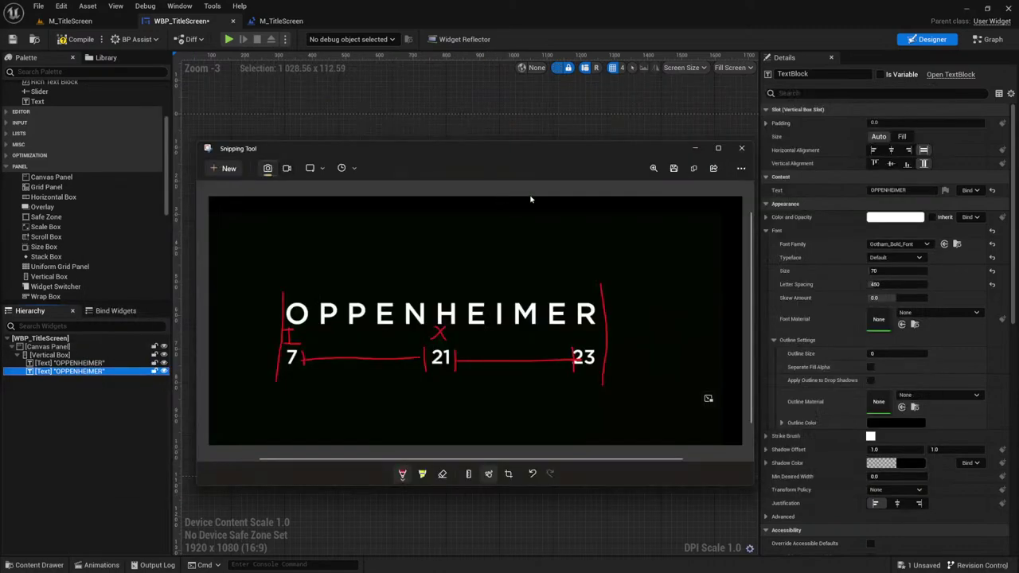
pyautogui.hotkey('alt', 'Tab')
pyautogui.click(575, 203)
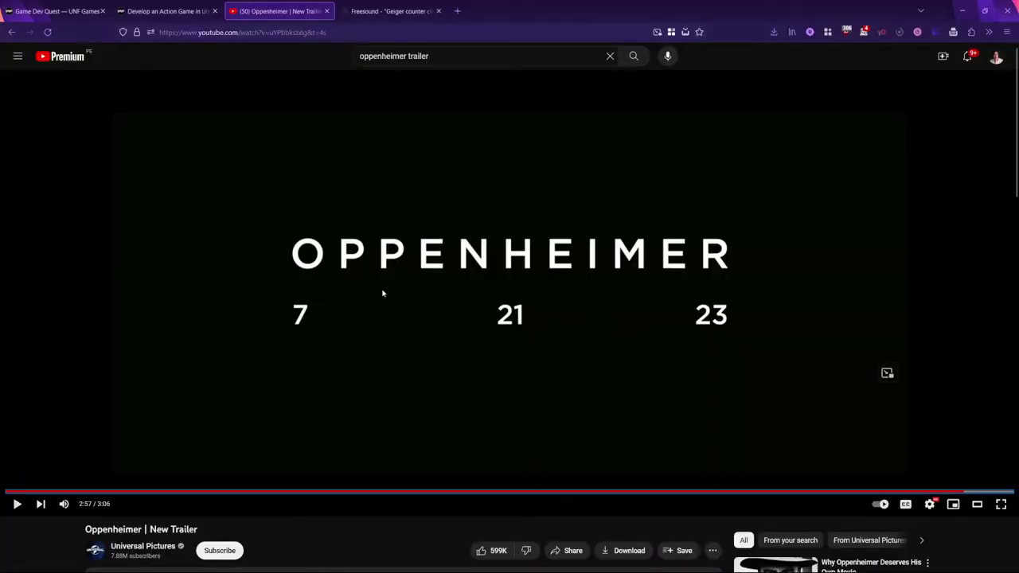
pyautogui.hotkey('alt', 'Tab')
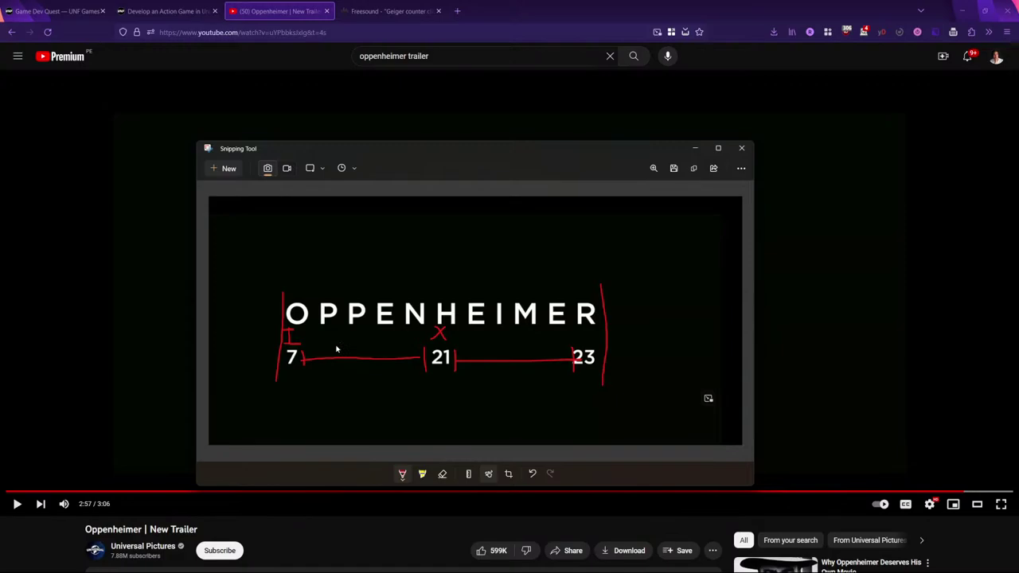
pyautogui.hotkey('alt', 'Tab')
pyautogui.hotkey('alt', 'Tab')
pyautogui.hotkey('alt', 'Tab')
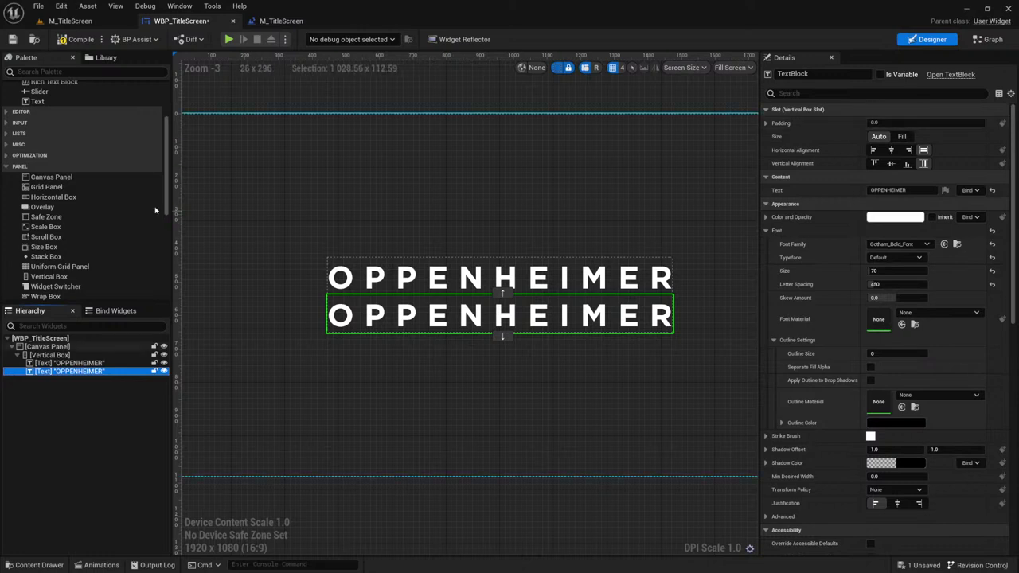
# Step: Add a Spacer to the Vertical Box in WBP_TitleScreen
pyautogui.scroll(-3, 108, 227)
pyautogui.scroll(-1, 108, 228)
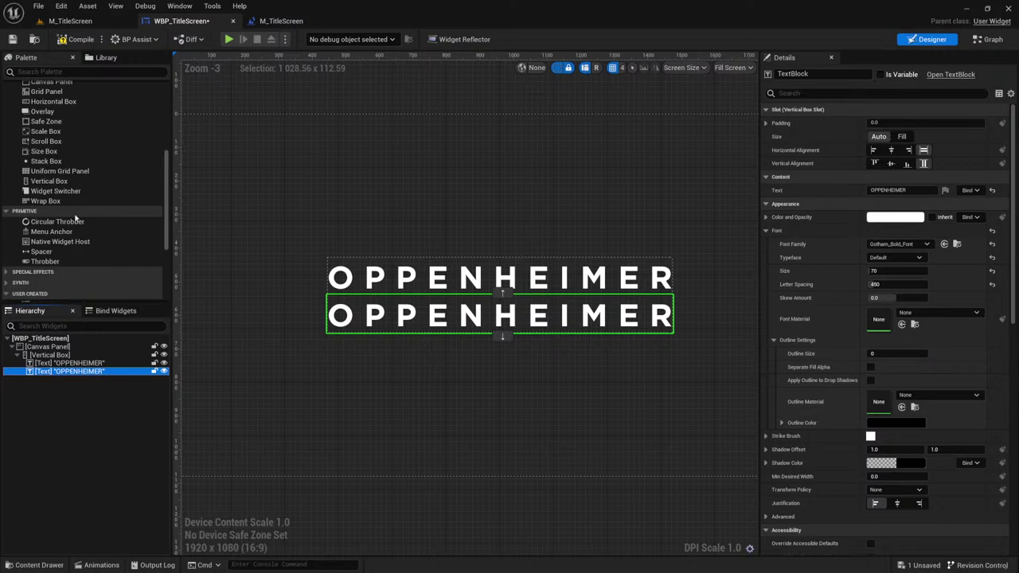
pyautogui.click(43, 251)
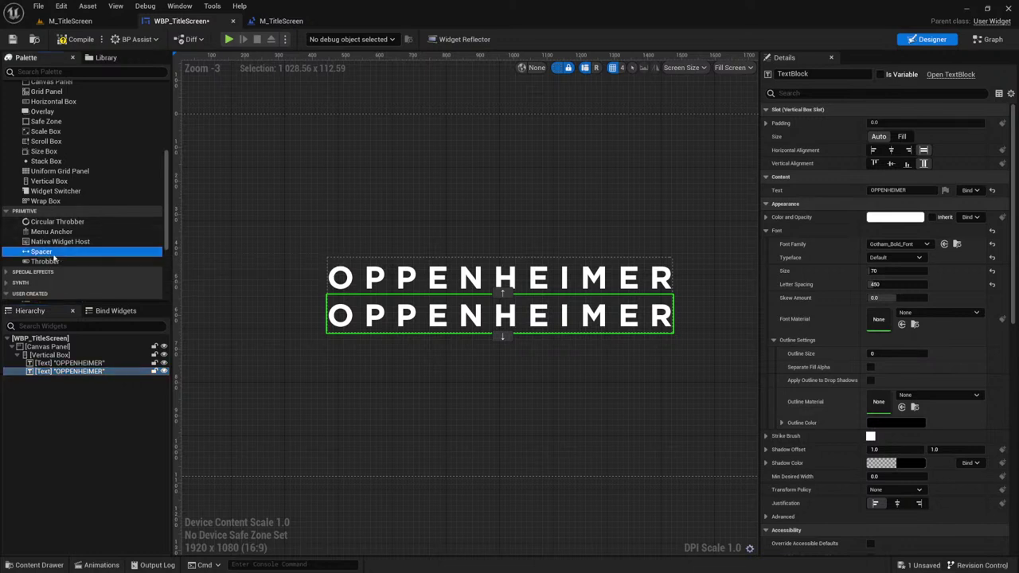
pyautogui.moveTo(41, 255); pyautogui.dragTo(60, 368)
pyautogui.click(48, 379)
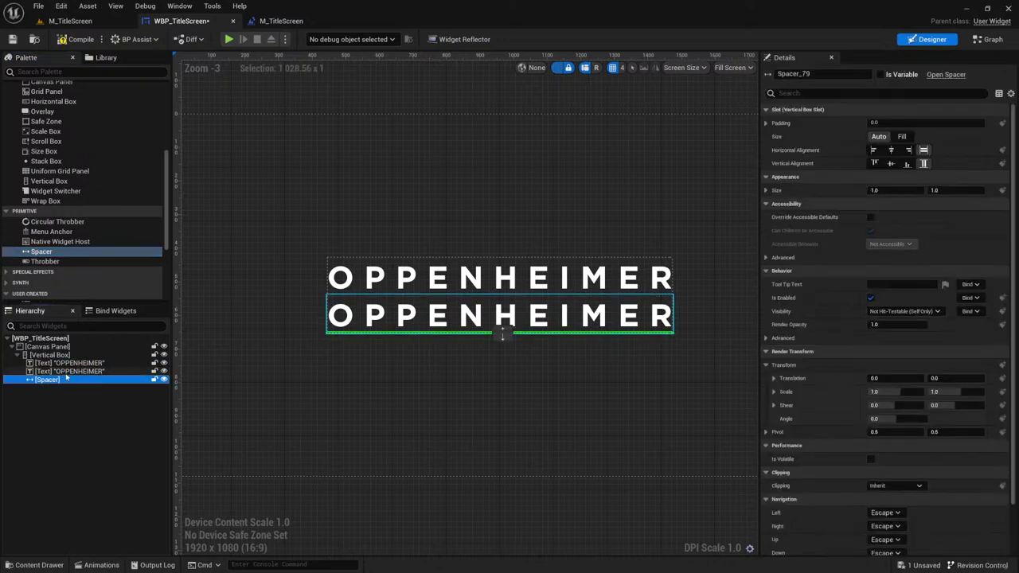
# Step: Set the Spacer's Y size to 60 and move it up between the two OPPENHEIMER texts
pyautogui.click(503, 335)
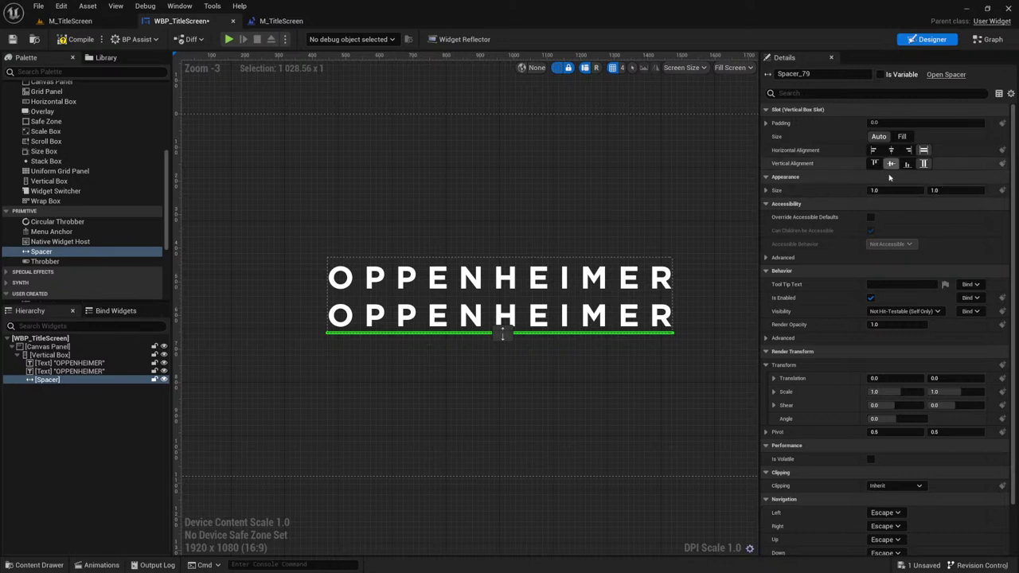
pyautogui.click(952, 191)
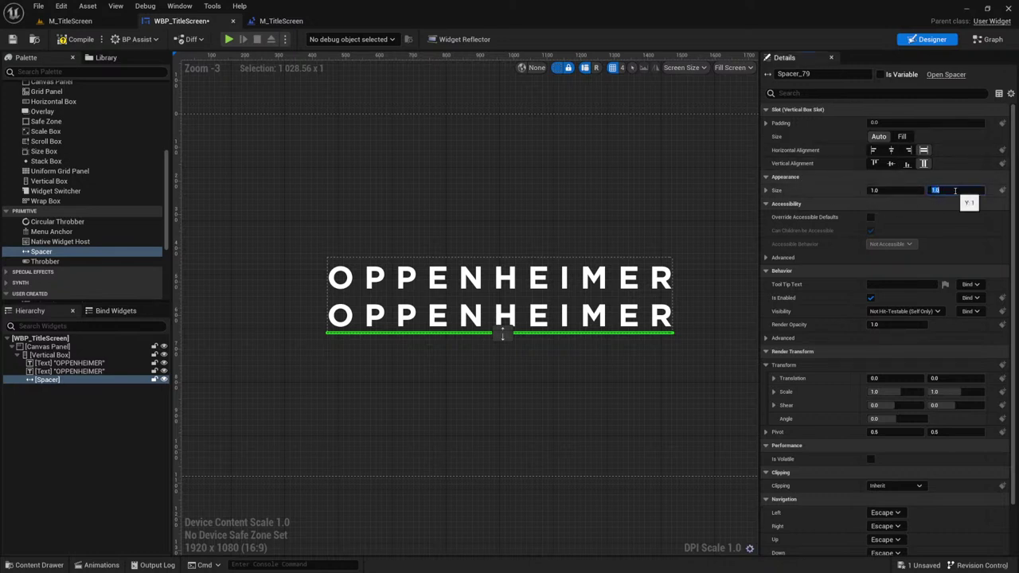
pyautogui.press('Return')
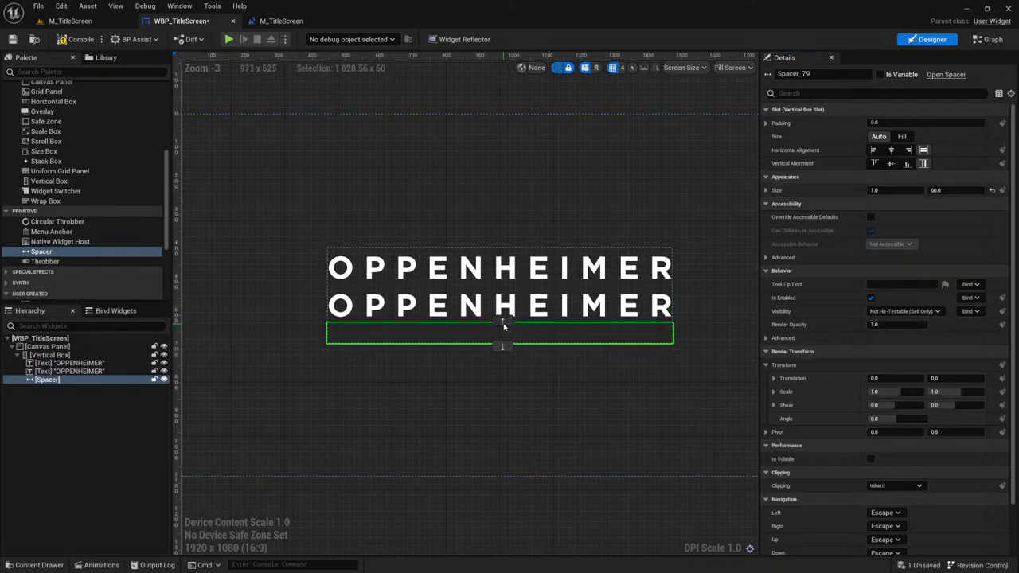
pyautogui.click(503, 321)
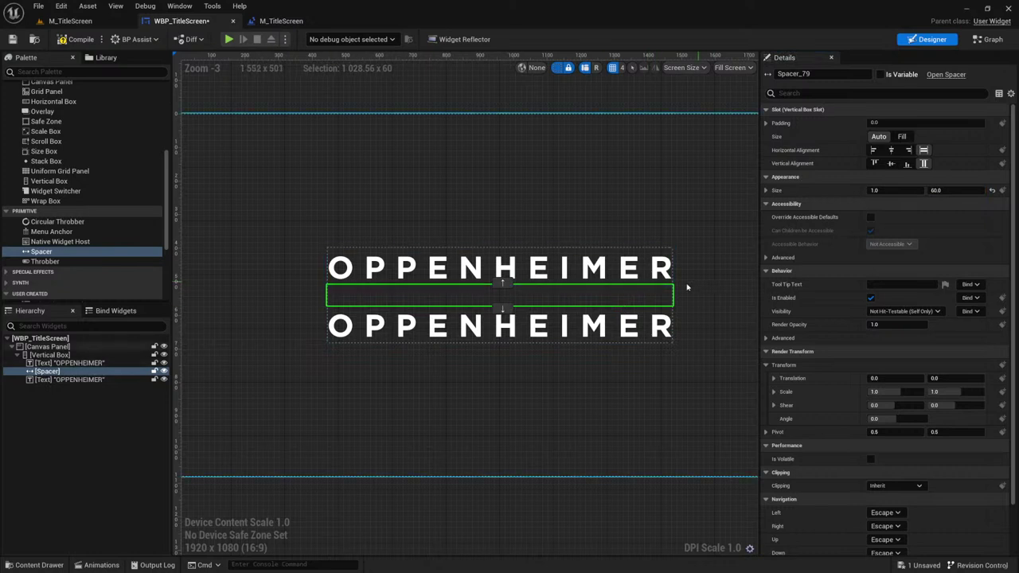
# Step: Change the duplicated OPPENHEIMER text below the Spacer to 19
pyautogui.click(374, 328)
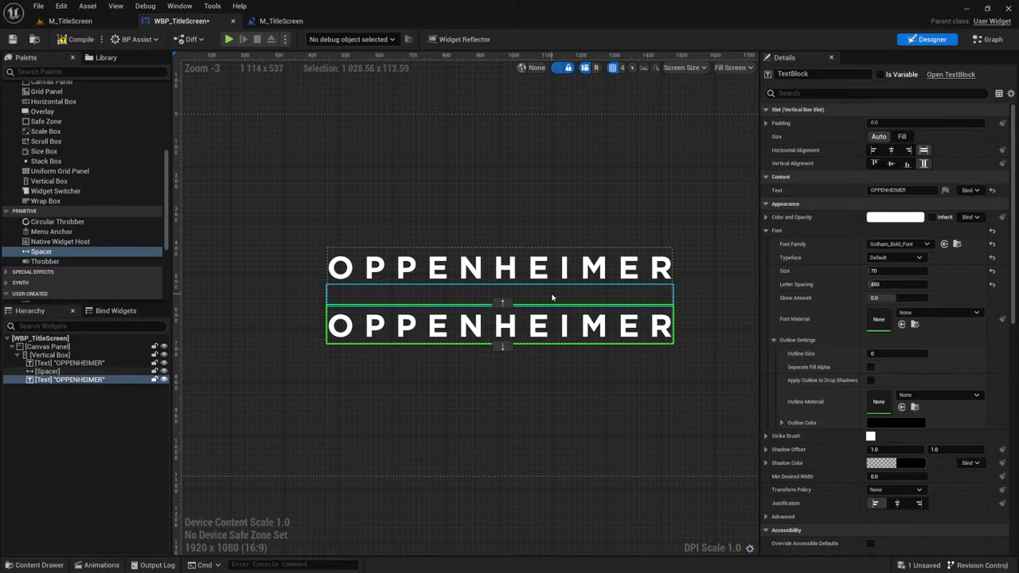
pyautogui.click(899, 190)
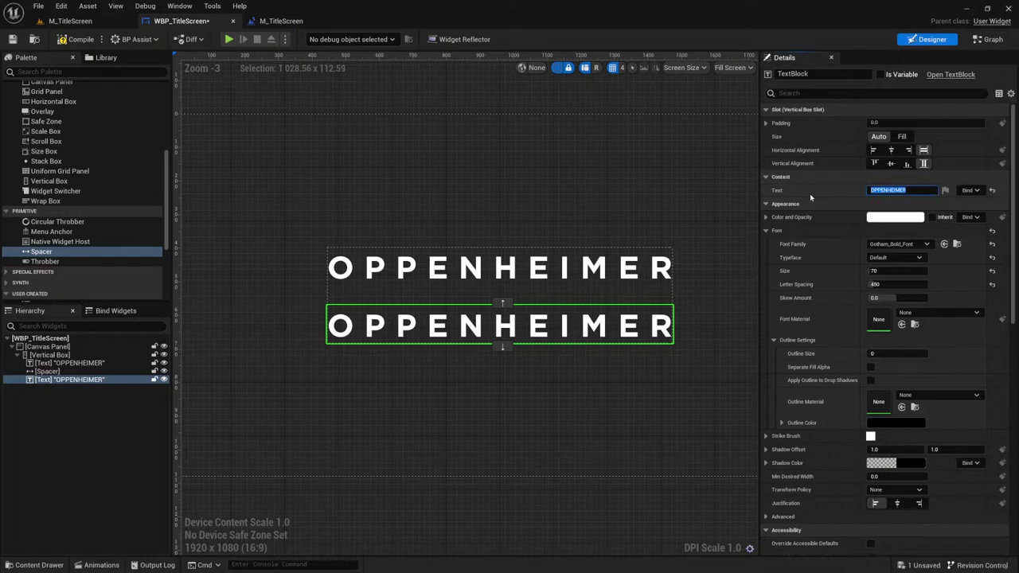
pyautogui.write('19')
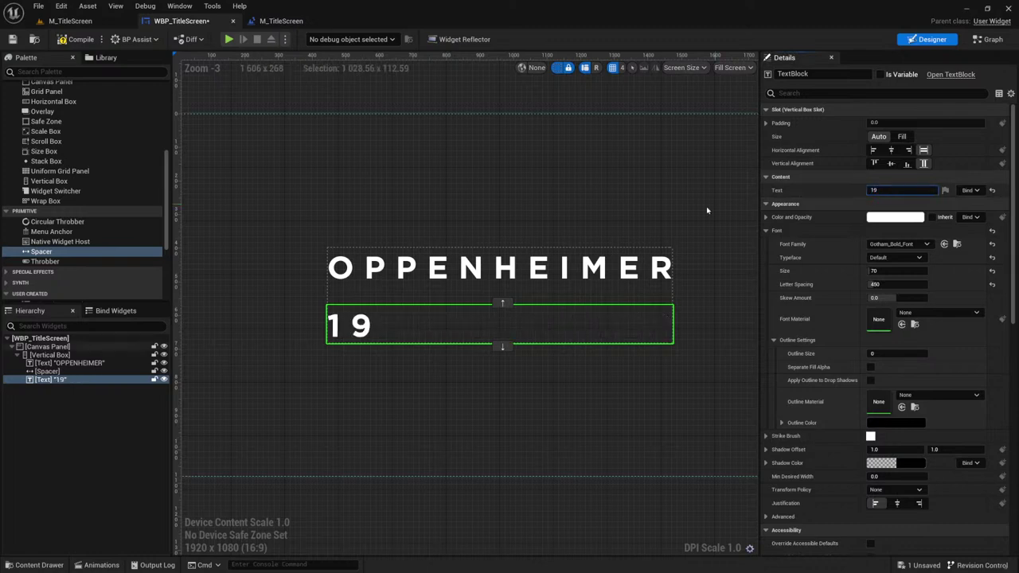
# Step: Check the date numbers in the marked-up snip and change the text below the Spacer to 7
pyautogui.hotkey('alt', 'Tab')
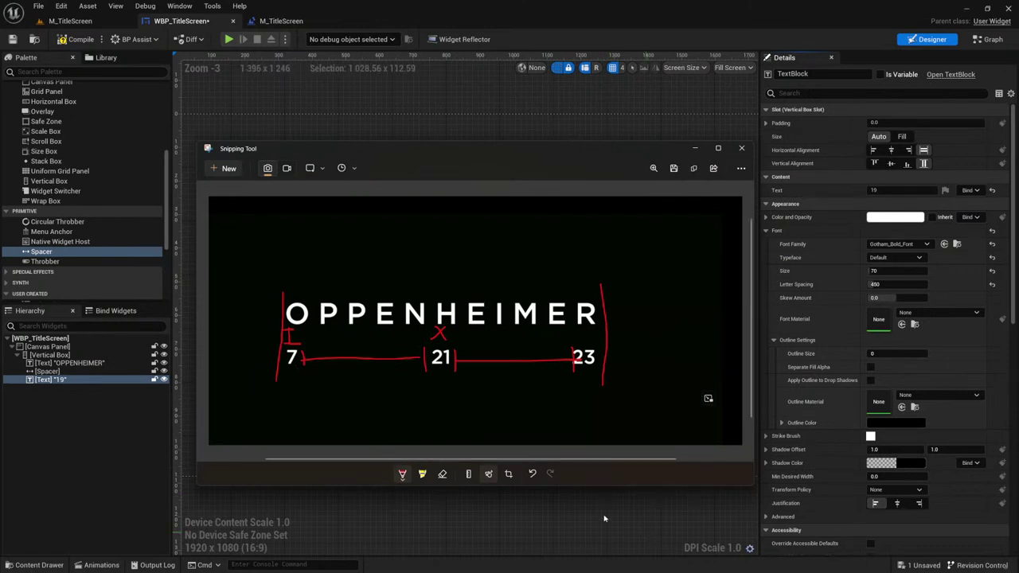
pyautogui.click(605, 516)
pyautogui.click(478, 331)
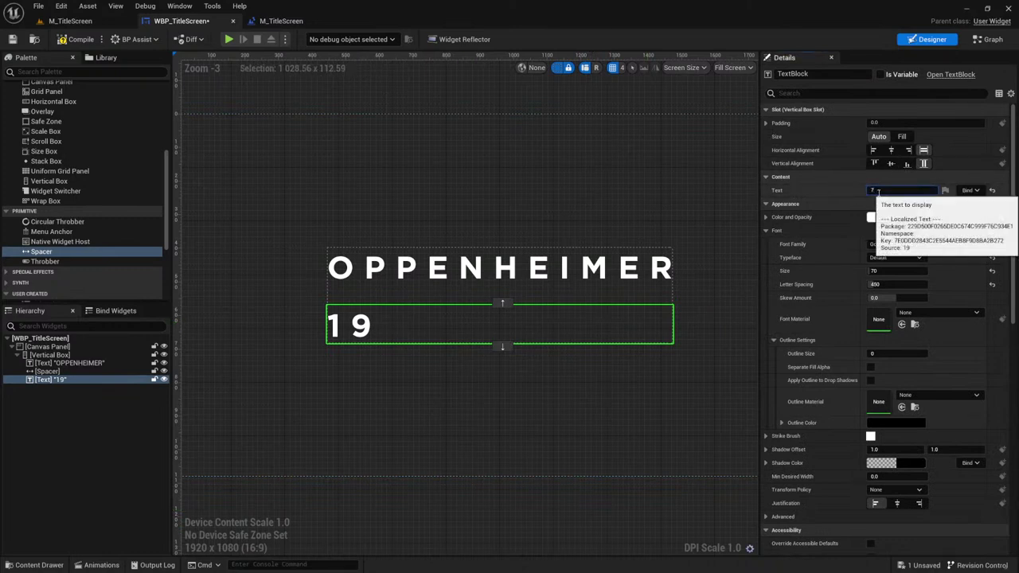
pyautogui.click(879, 191)
pyautogui.write('7')
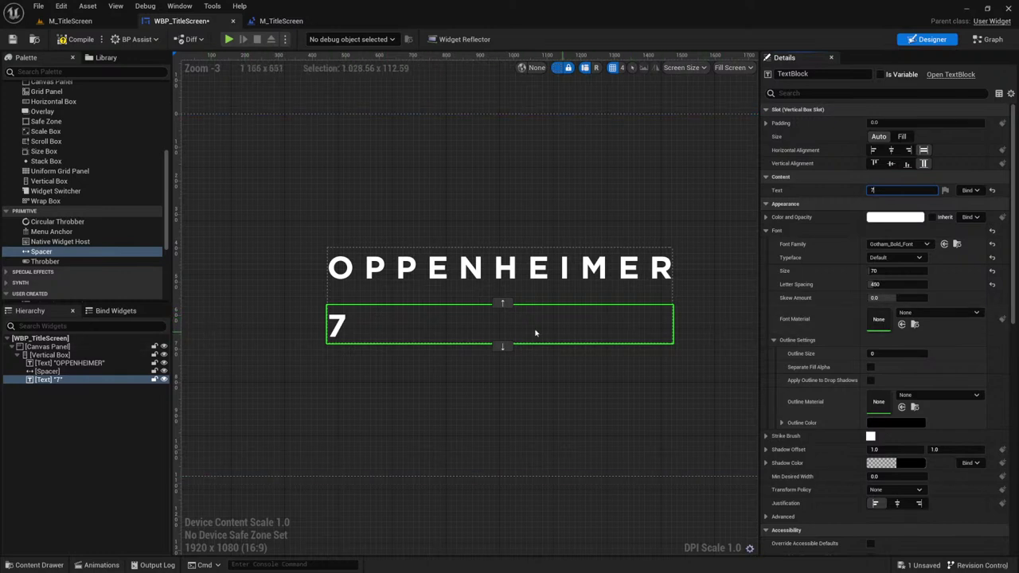
# Step: Wrap the 7 text in a Horizontal Box
pyautogui.click(76, 380)
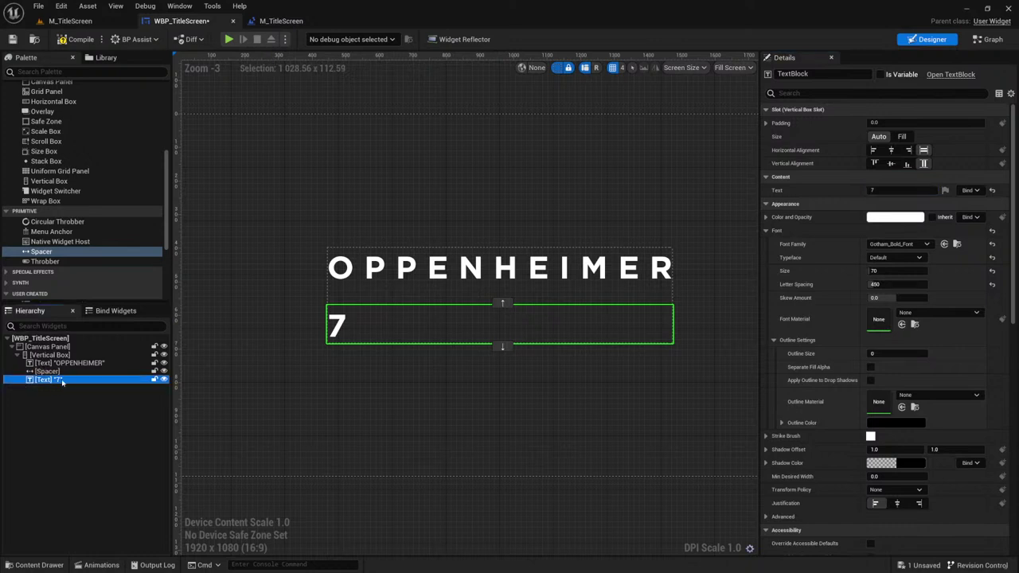
pyautogui.rightClick(62, 380)
pyautogui.moveTo(119, 477)
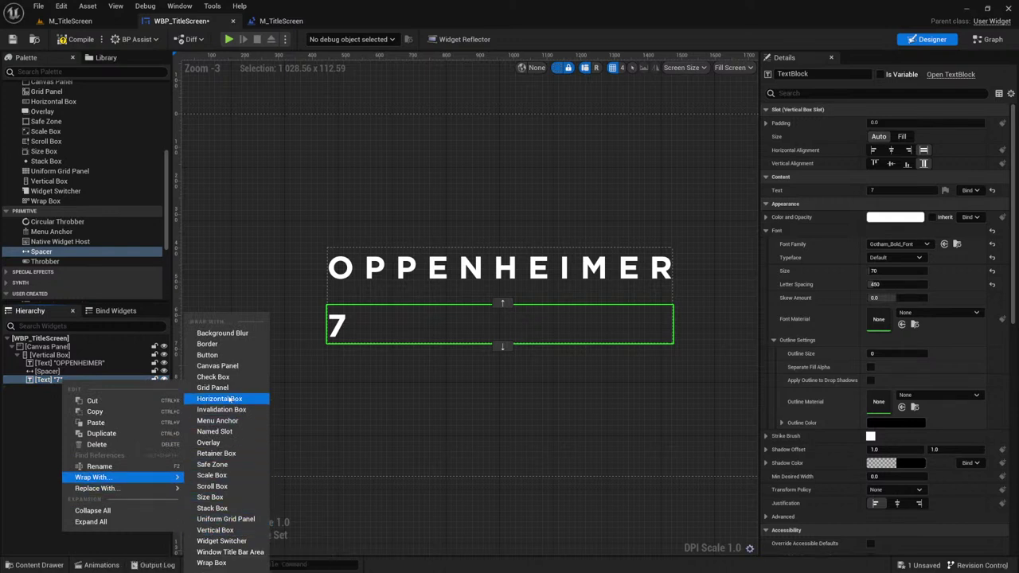
pyautogui.click(230, 399)
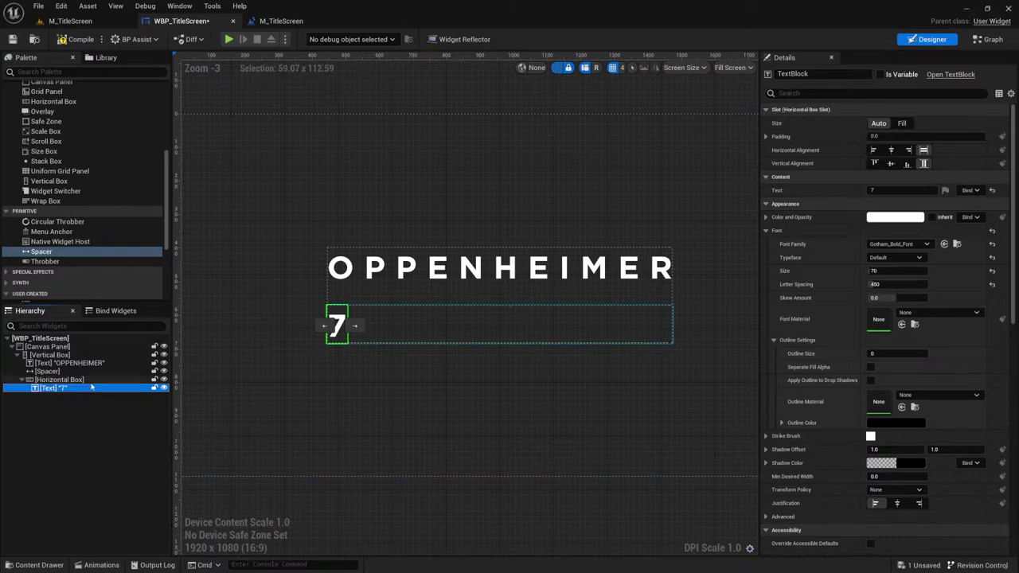
# Step: Duplicate the 7 text inside the Horizontal Box and change the copy to 21, checking the date against the marked-up snip
pyautogui.click(90, 380)
pyautogui.click(90, 389)
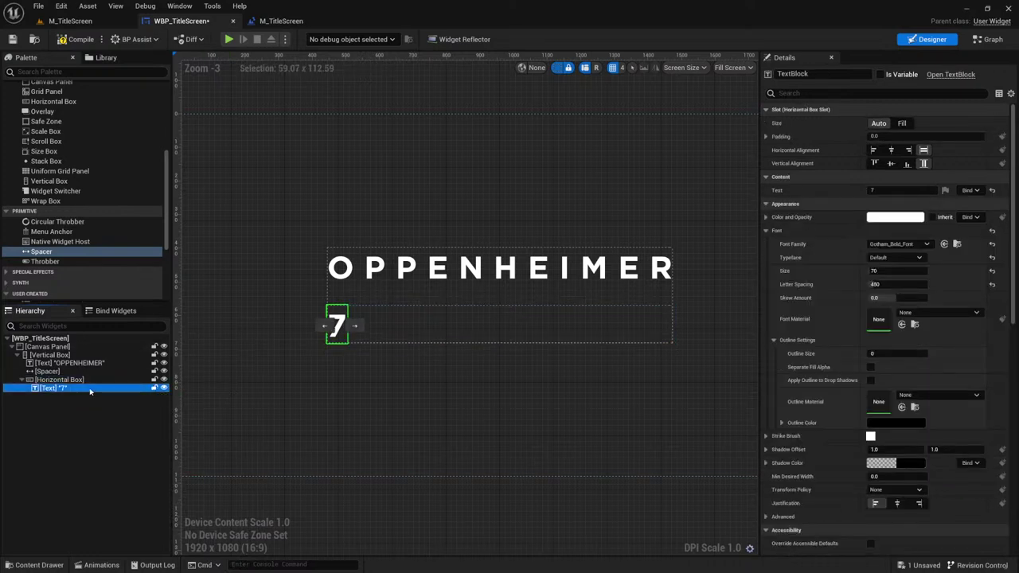
pyautogui.hotkey('ctrl', 'd')
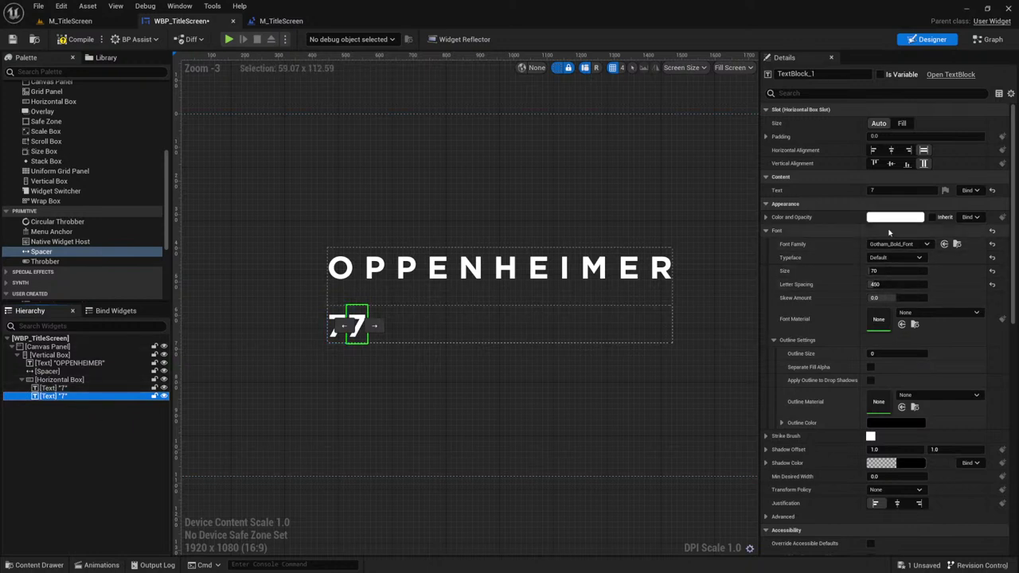
pyautogui.hotkey('alt', 'Tab')
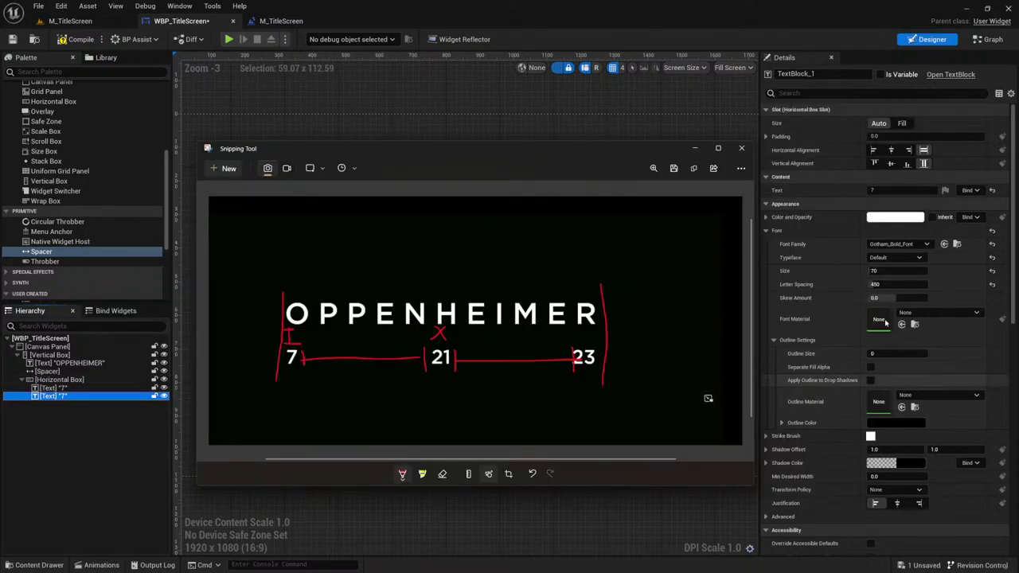
pyautogui.click(899, 380)
pyautogui.click(897, 271)
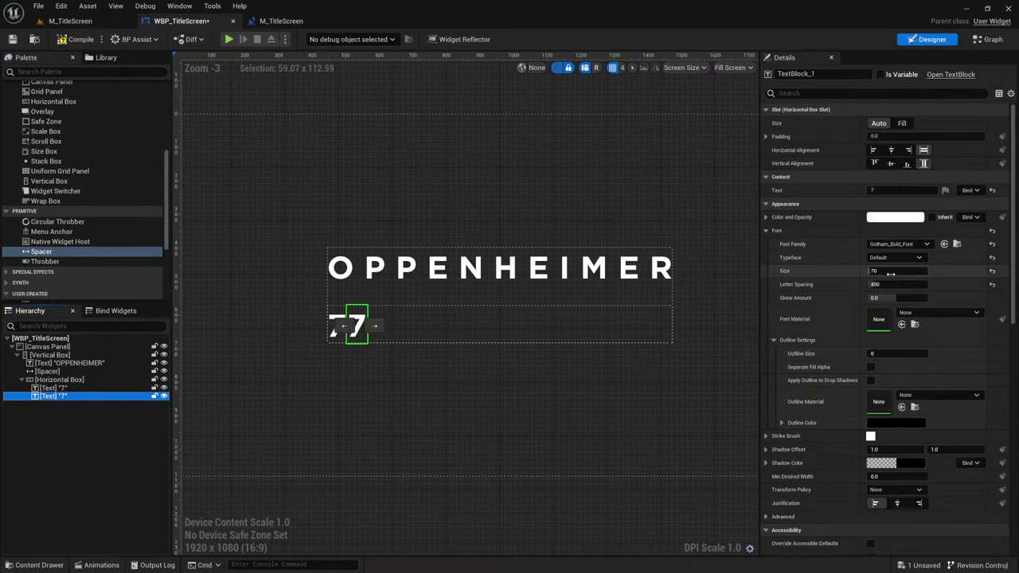
pyautogui.click(889, 189)
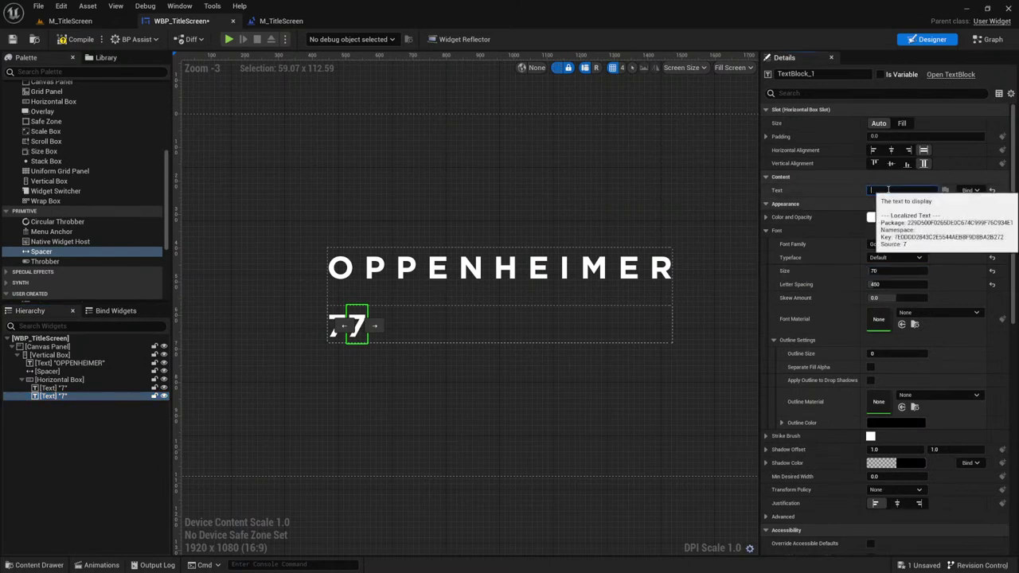
pyautogui.press('Return')
pyautogui.click(321, 494)
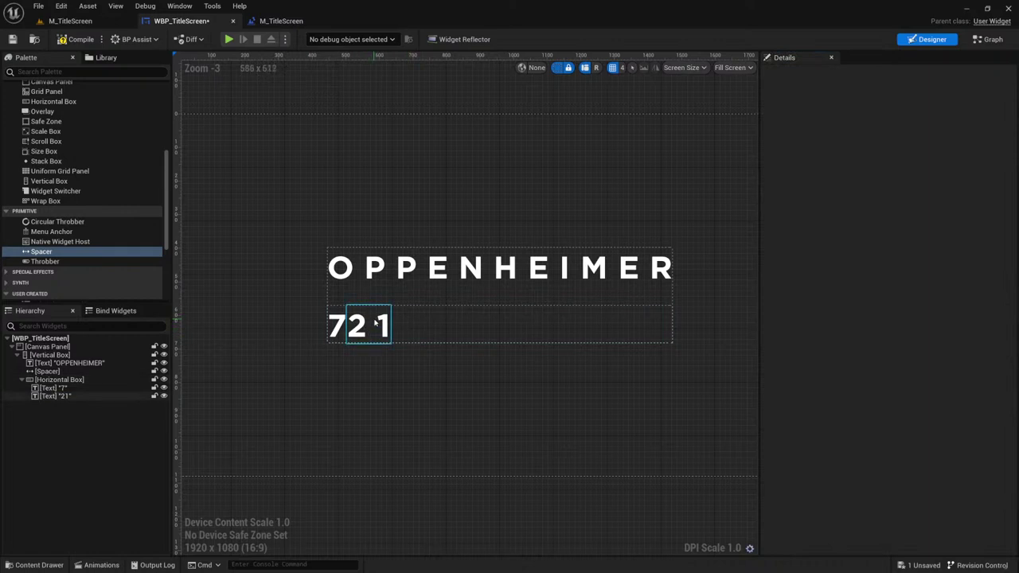
pyautogui.hotkey('alt', 'Tab')
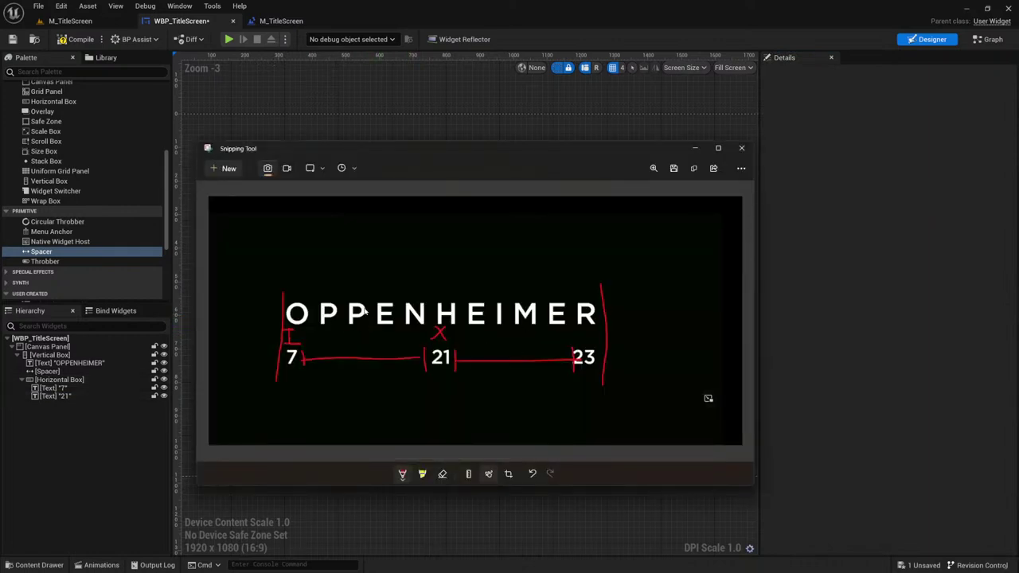
# Step: Reset the letter spacing of the 21 and 7 texts to 0
pyautogui.hotkey('alt', 'Tab')
pyautogui.click(369, 325)
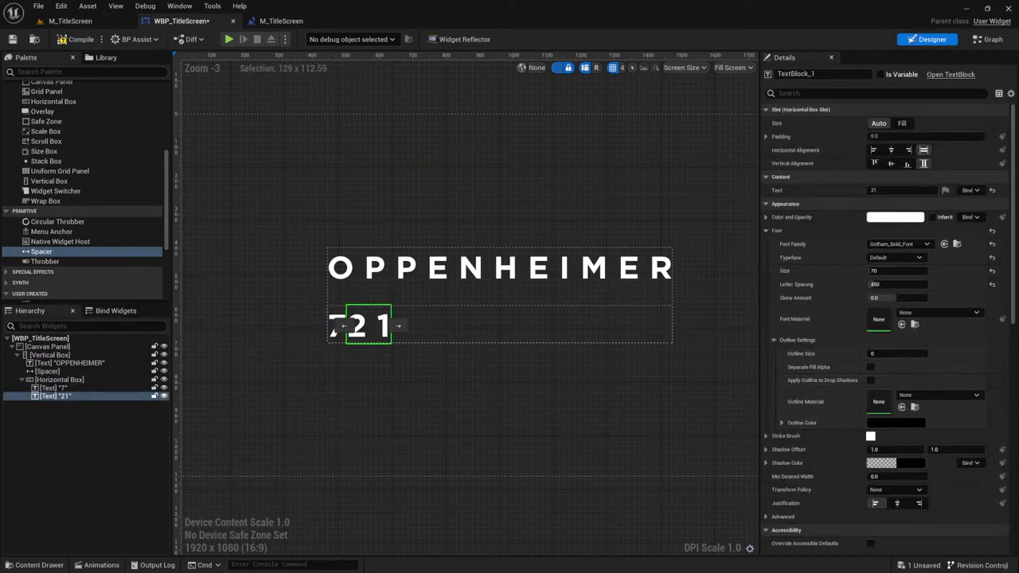
pyautogui.scroll(-3, 836, 359)
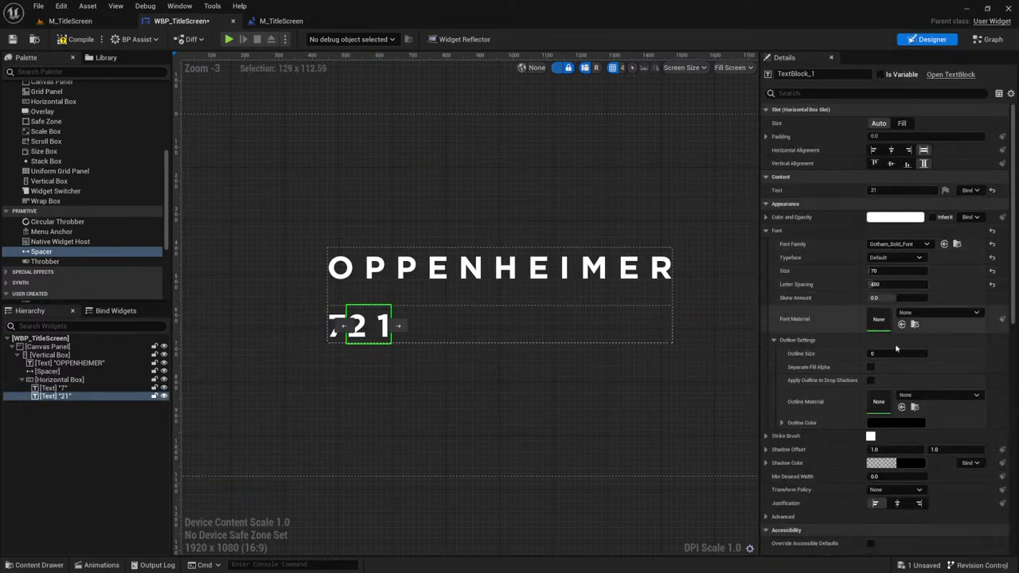
pyautogui.scroll(3, 878, 414)
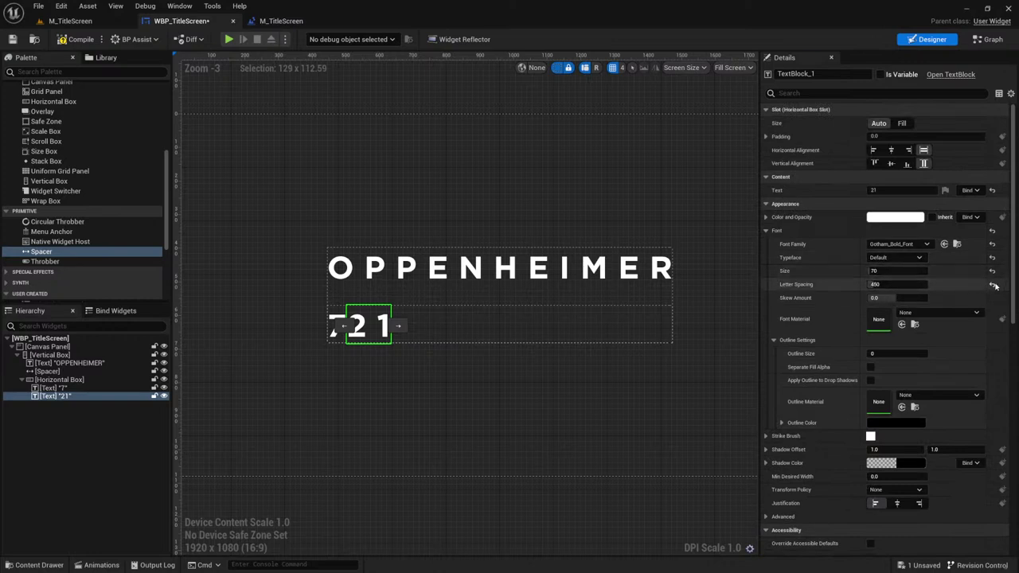
pyautogui.click(337, 330)
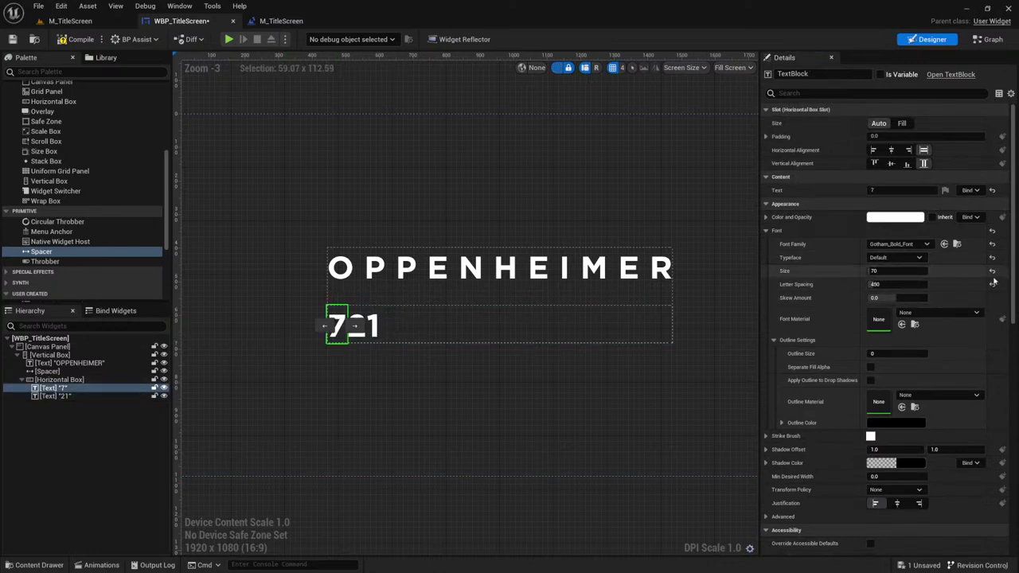
pyautogui.click(992, 283)
# Step: Duplicate the 21 text inside the Horizontal Box and change the copy to 23
pyautogui.click(365, 326)
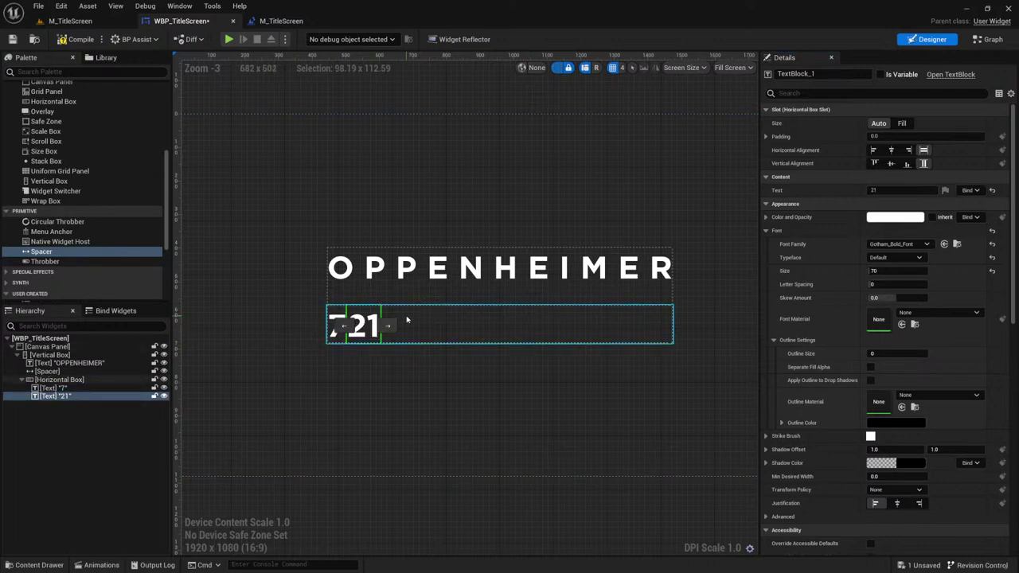
pyautogui.hotkey('ctrl', 'd')
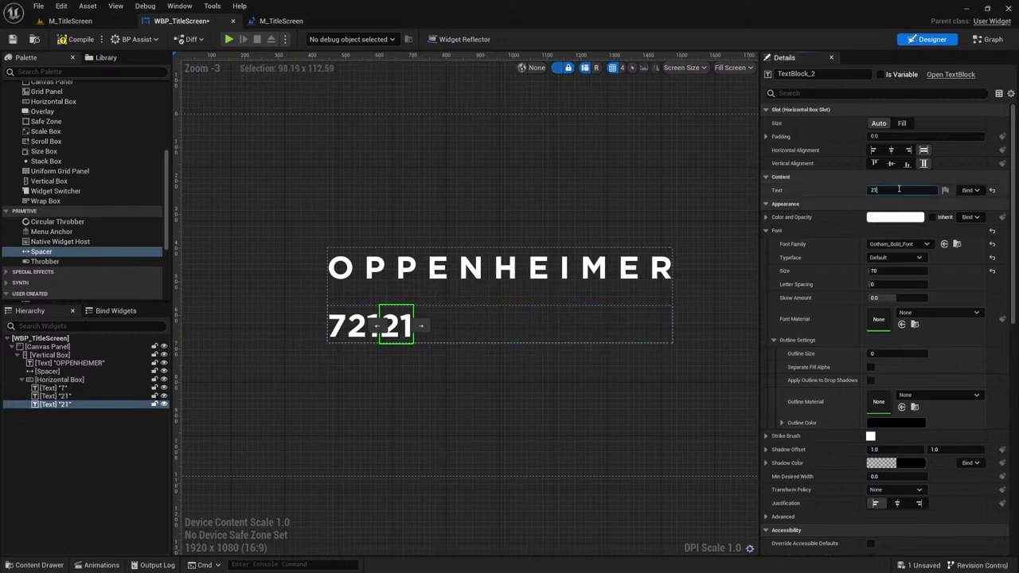
pyautogui.click(899, 189)
pyautogui.write('23')
pyautogui.press('Return')
pyautogui.click(594, 364)
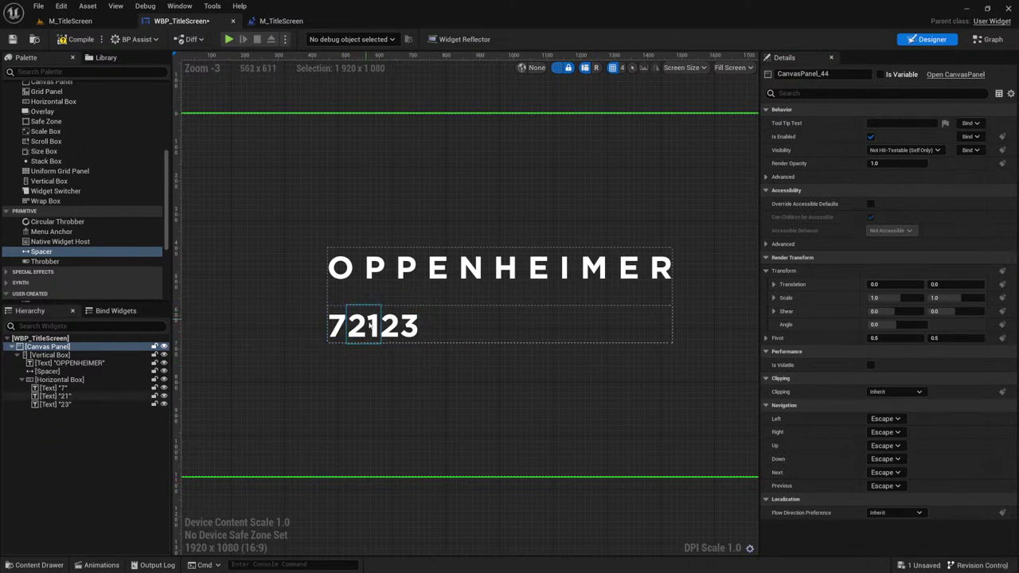
# Step: Add a Spacer between the 7 and 21 texts in the Horizontal Box and set its slot size to Fill
pyautogui.moveTo(42, 252); pyautogui.dragTo(49, 407)
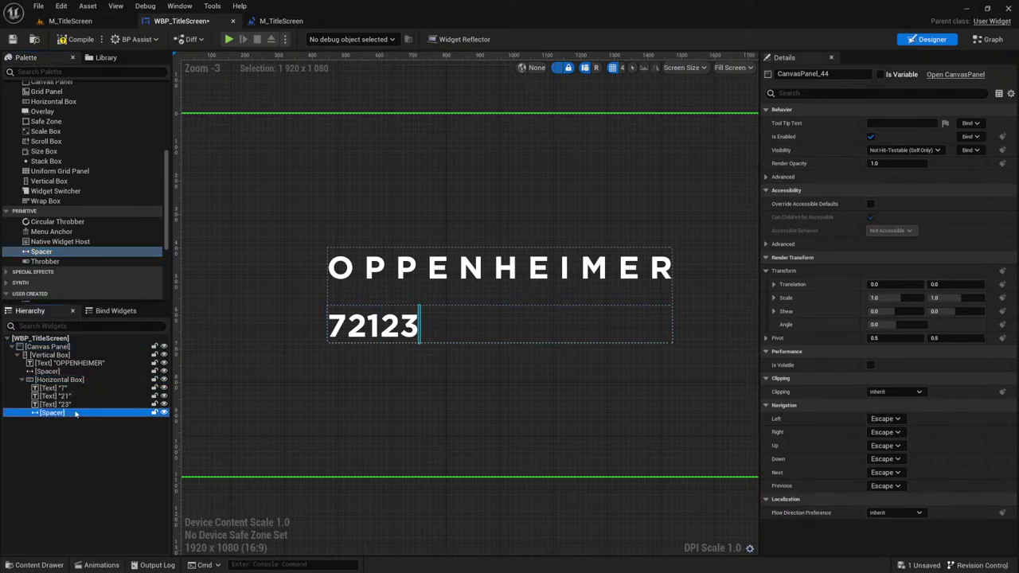
pyautogui.moveTo(419, 324); pyautogui.dragTo(334, 331)
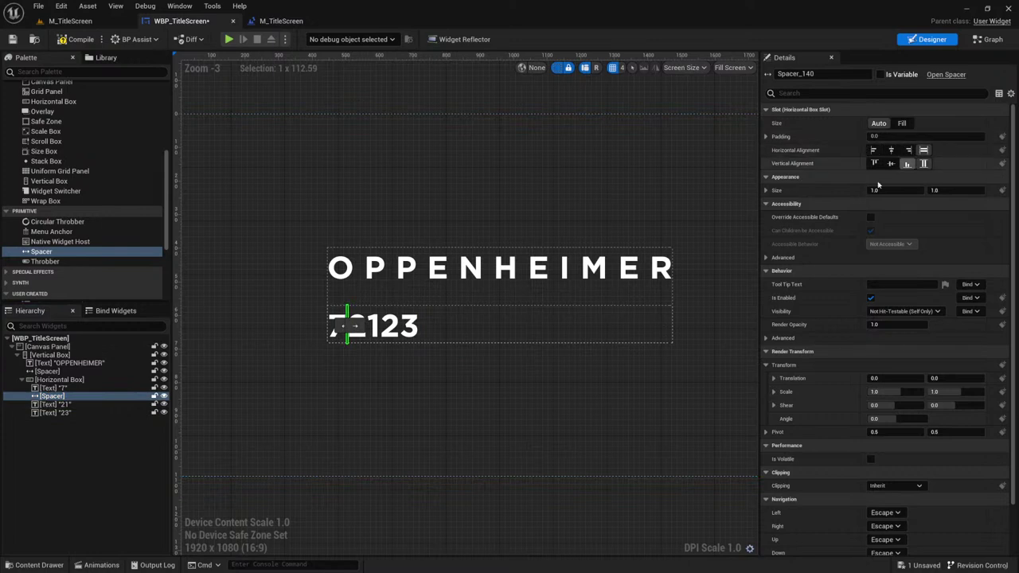
pyautogui.moveTo(890, 193); pyautogui.dragTo(948, 193)
pyautogui.click(992, 192)
pyautogui.scroll(-5, 701, 342)
pyautogui.scroll(3, 535, 345)
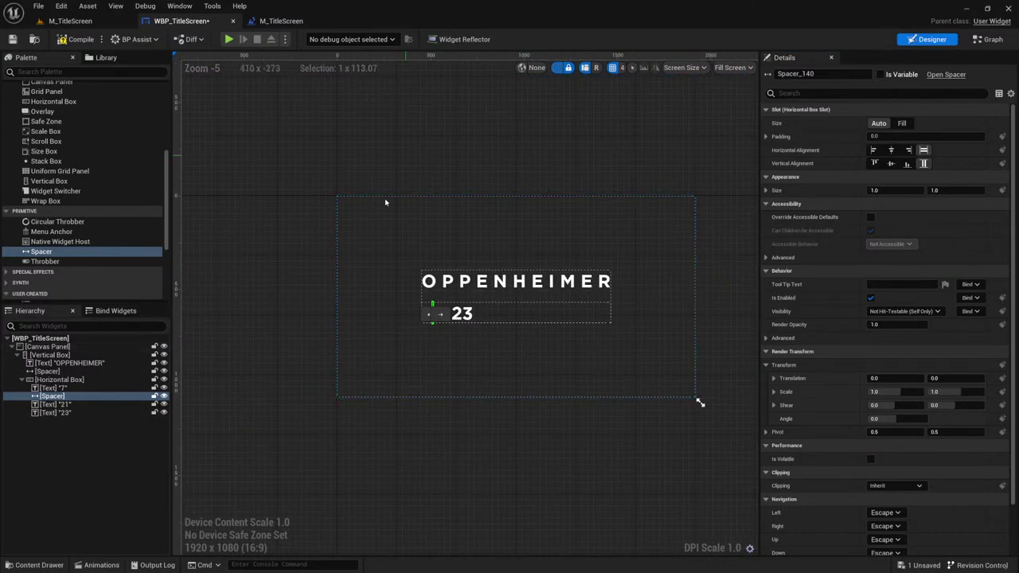
pyautogui.moveTo(508, 160); pyautogui.dragTo(476, 140, button='right')
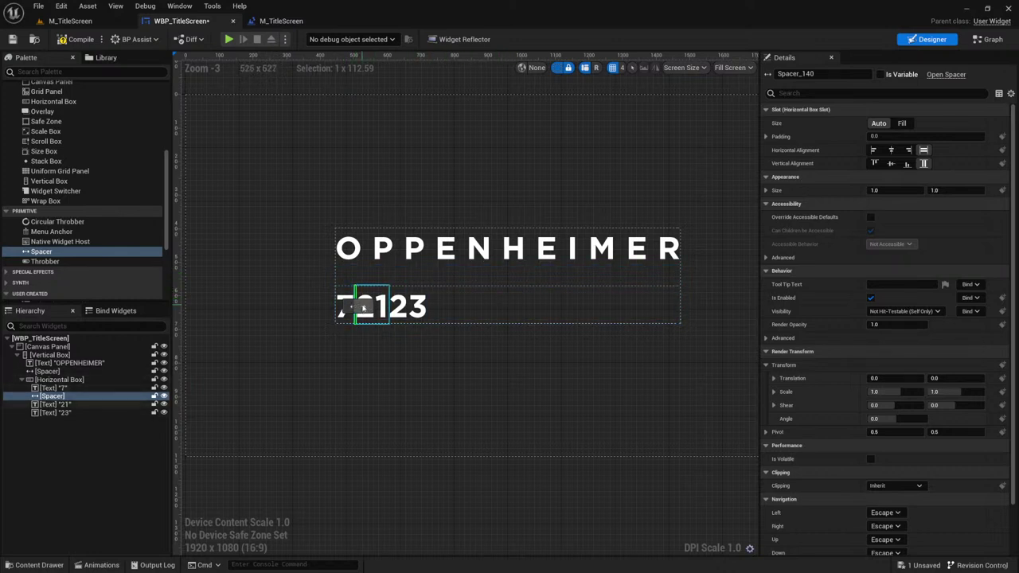
pyautogui.click(902, 124)
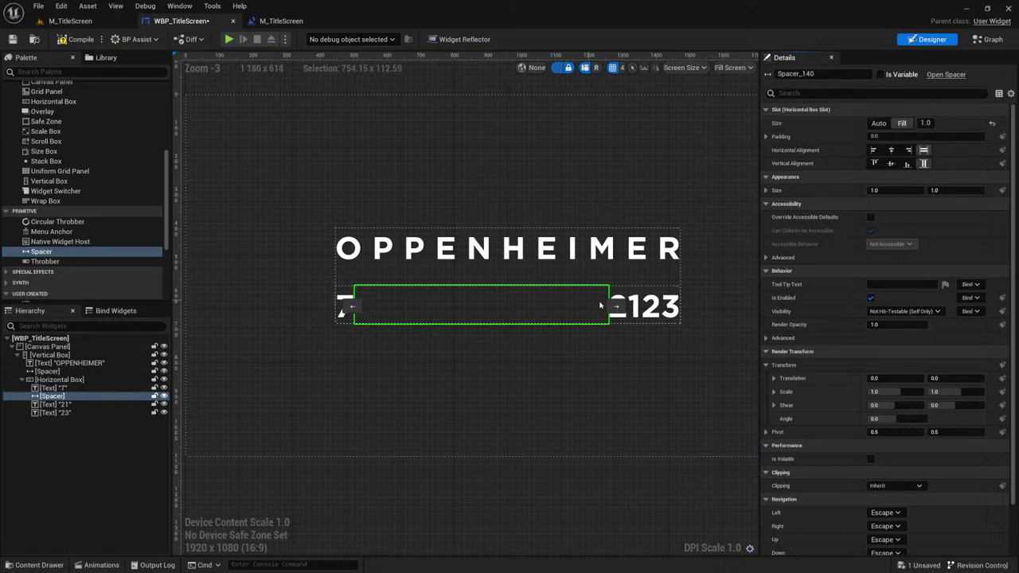
pyautogui.click(502, 377)
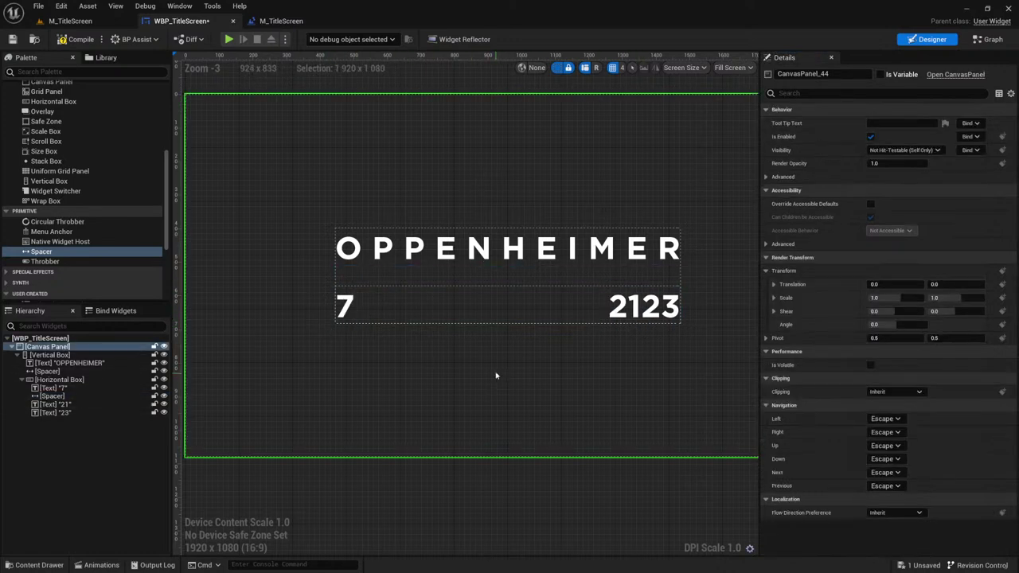
# Step: Duplicate the filling Spacer in the Horizontal Box and move the copy between the 21 and 23 texts
pyautogui.click(493, 304)
pyautogui.click(83, 388)
pyautogui.click(83, 396)
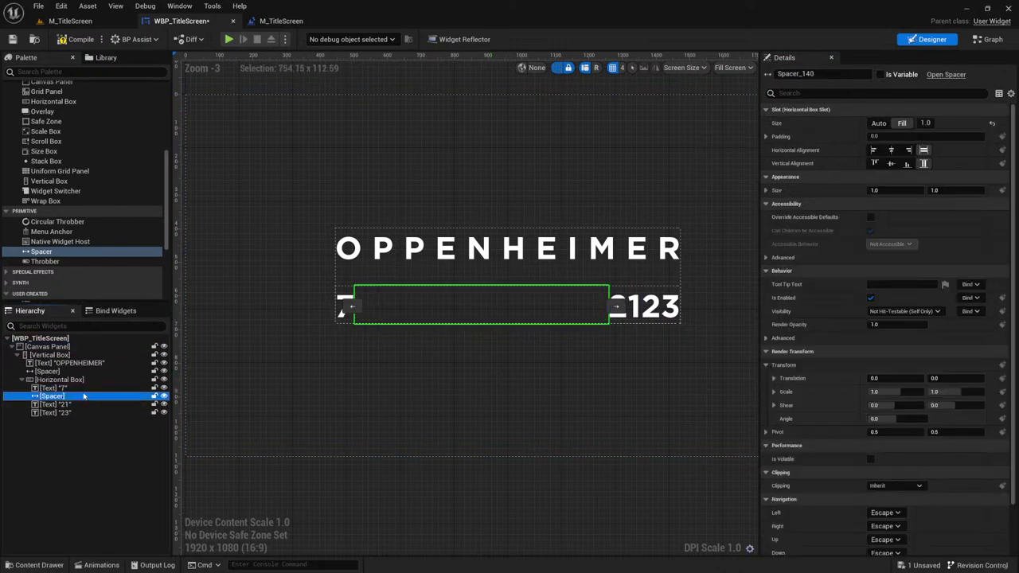
pyautogui.hotkey('ctrl', 'd')
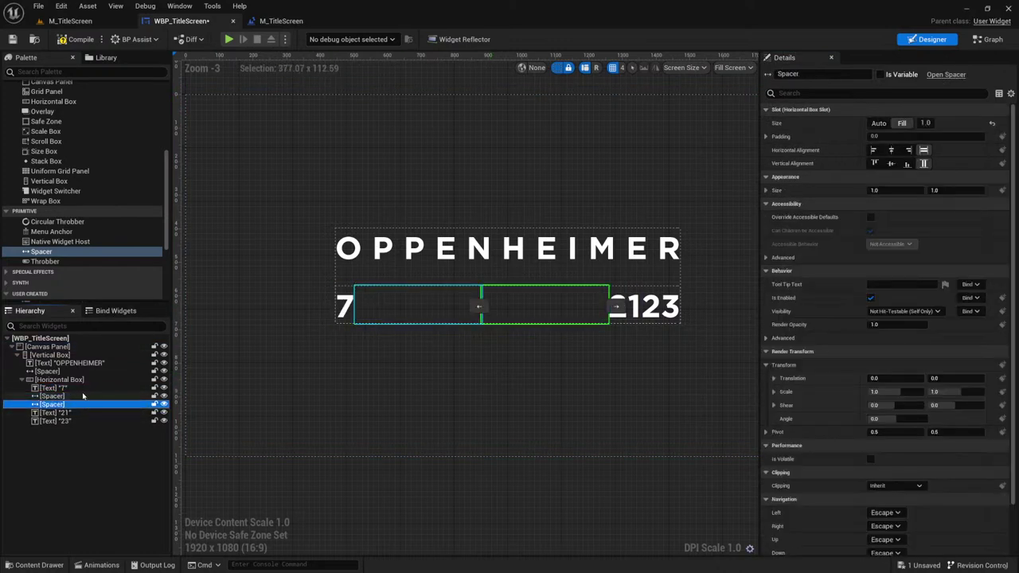
pyautogui.click(450, 303)
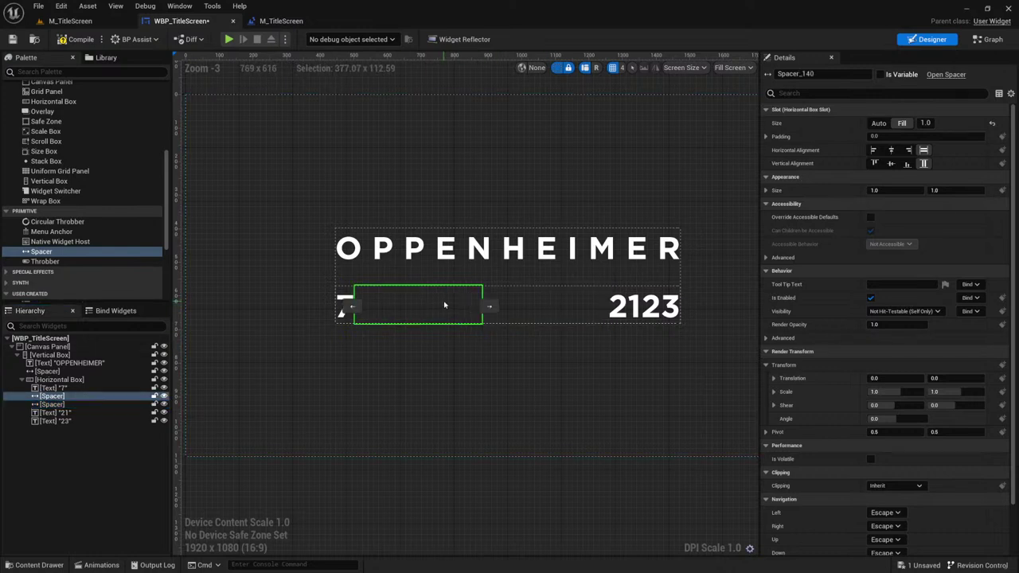
pyautogui.click(519, 300)
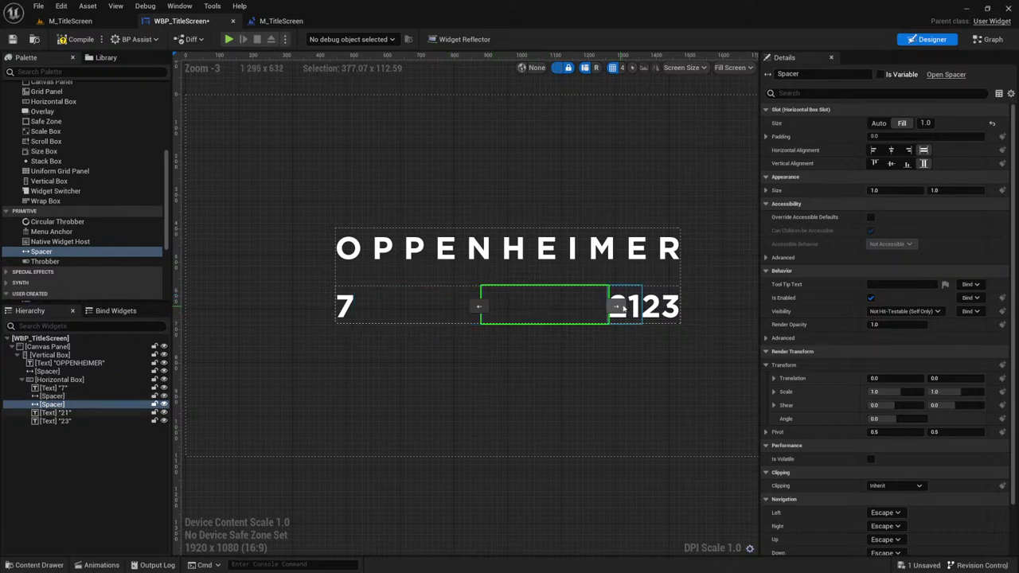
pyautogui.click(617, 305)
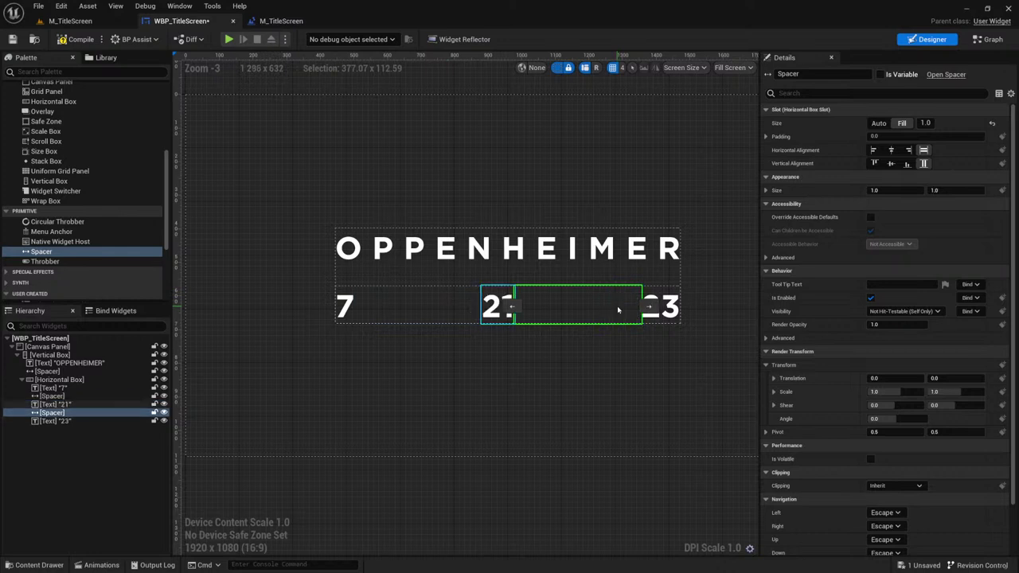
# Step: Review the spacing of the date row under the title and look at the empty M_TitleScreen level
pyautogui.click(566, 368)
pyautogui.click(443, 318)
pyautogui.click(550, 305)
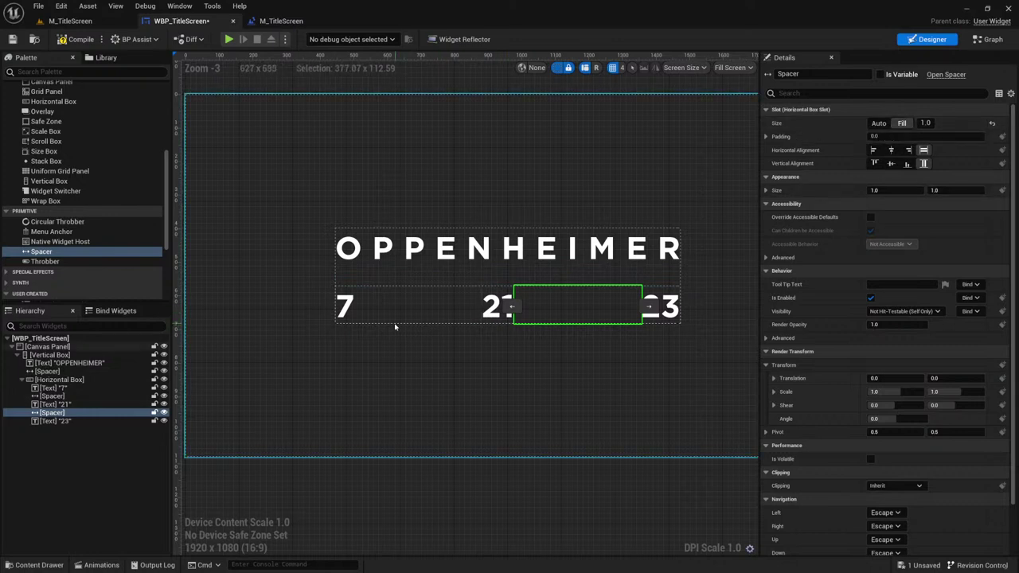
pyautogui.click(639, 374)
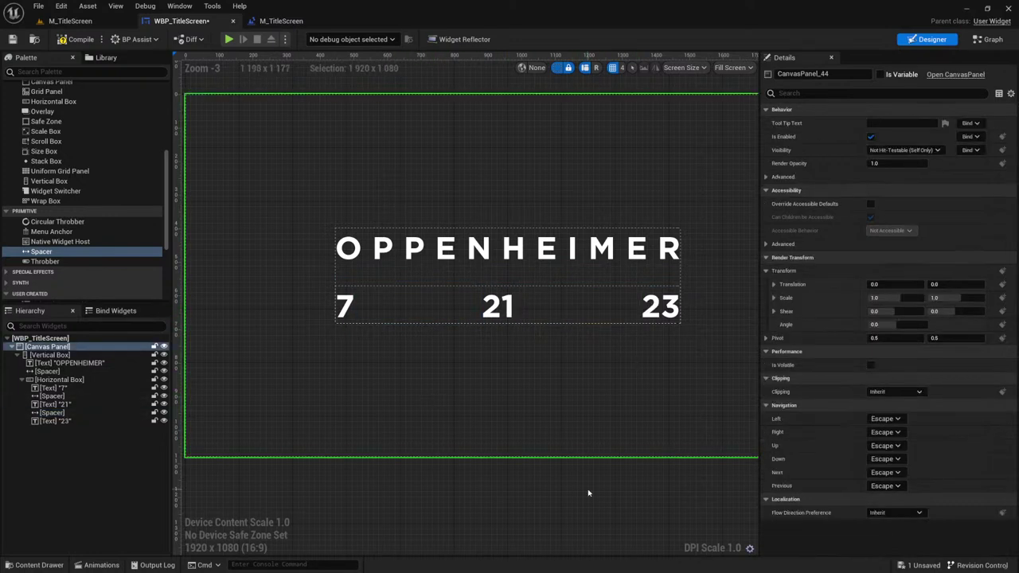
pyautogui.scroll(-2, 586, 487)
pyautogui.scroll(2, 565, 446)
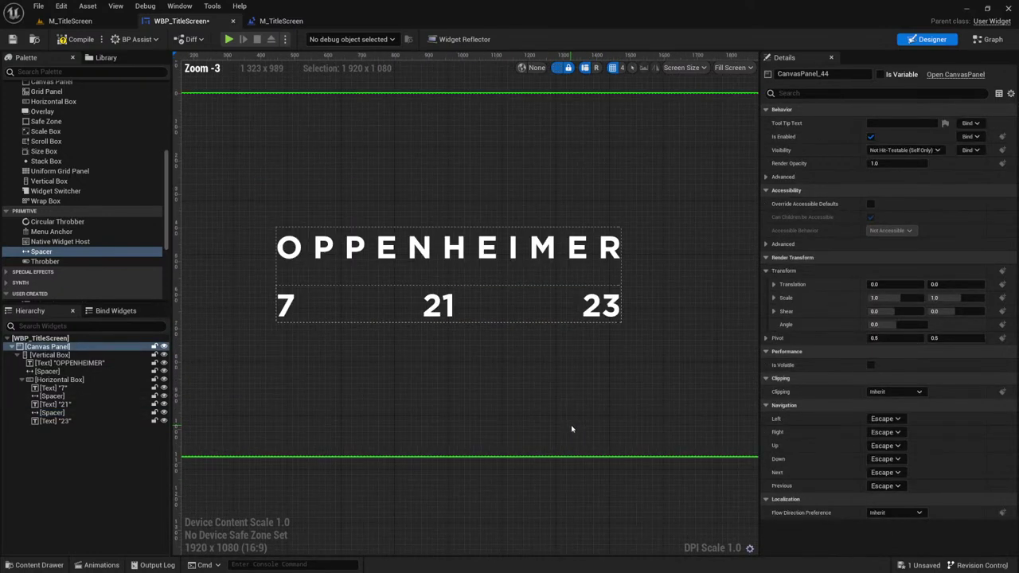
pyautogui.scroll(-1, 564, 446)
pyautogui.click(740, 352)
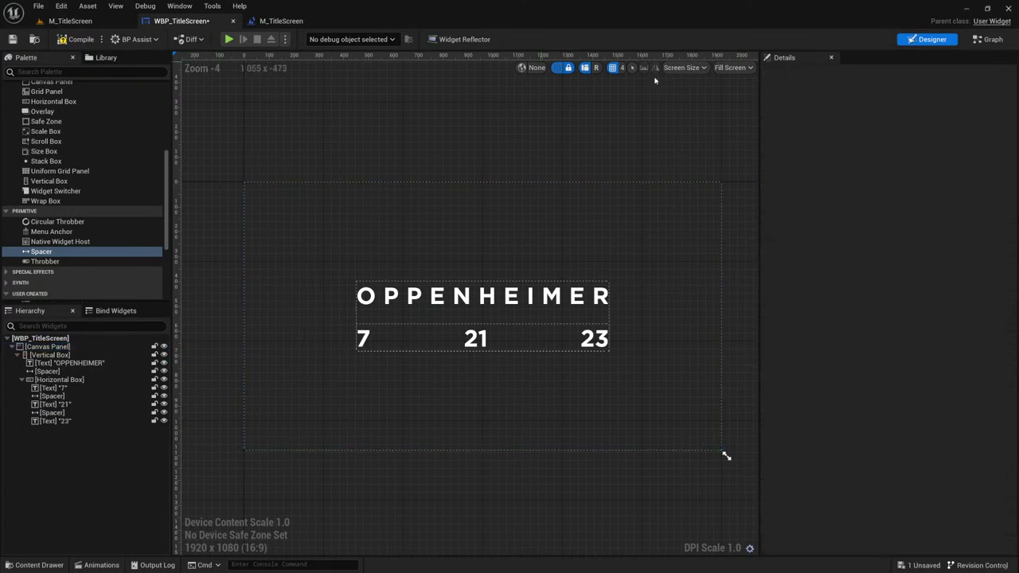
pyautogui.click(70, 21)
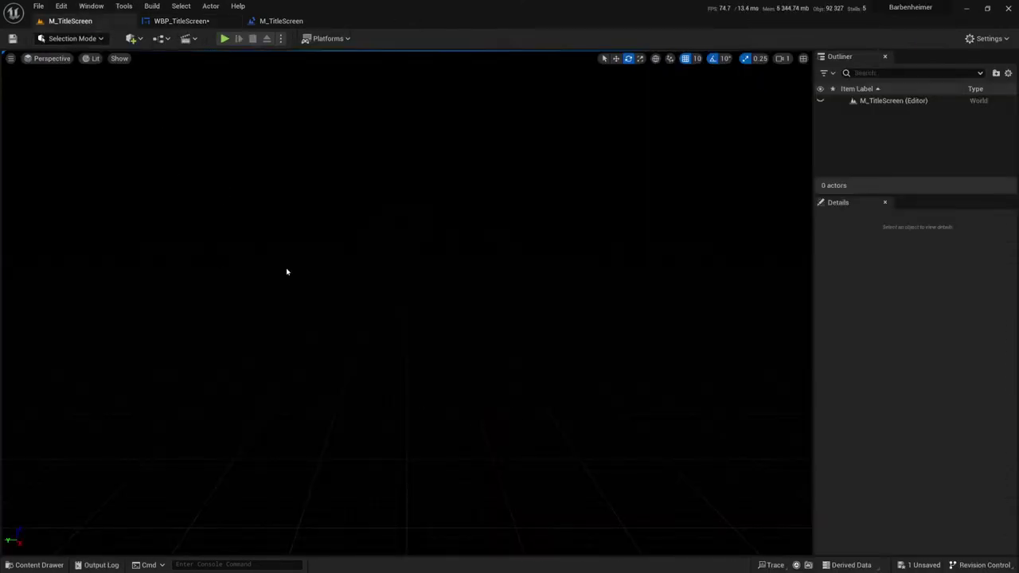
pyautogui.click(189, 25)
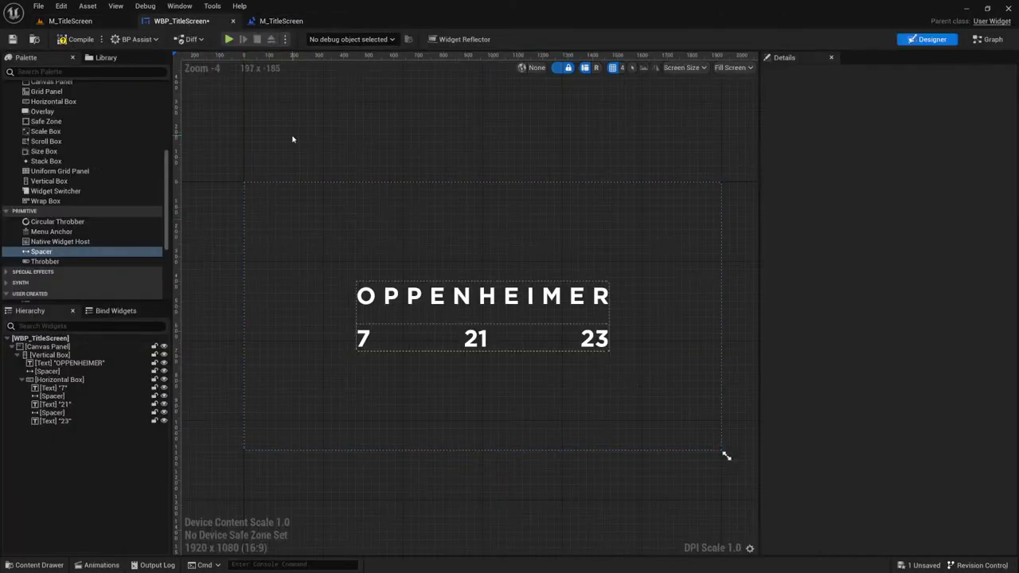
pyautogui.click(48, 348)
pyautogui.click(56, 355)
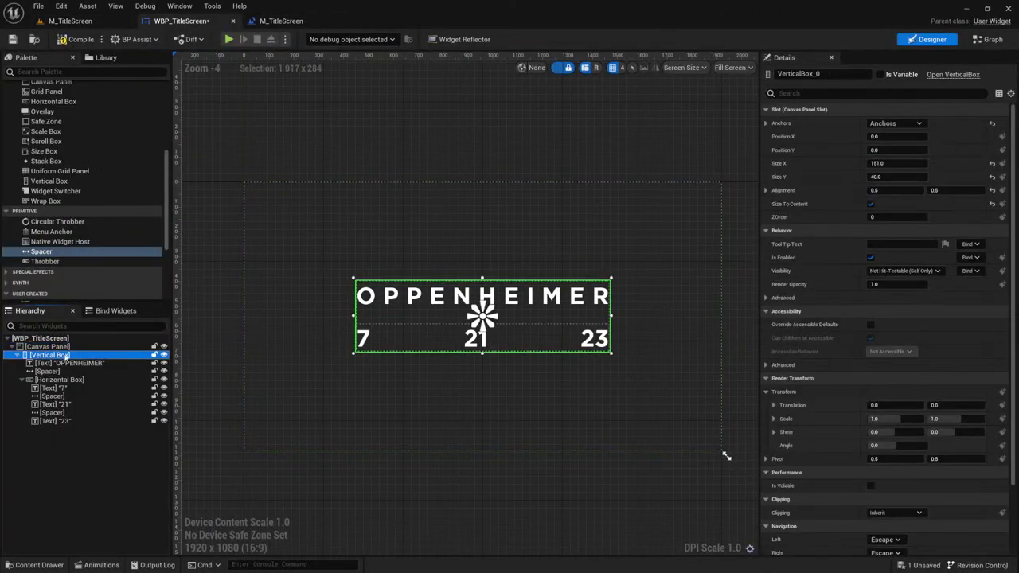
pyautogui.scroll(3, 72, 139)
pyautogui.scroll(4, 48, 135)
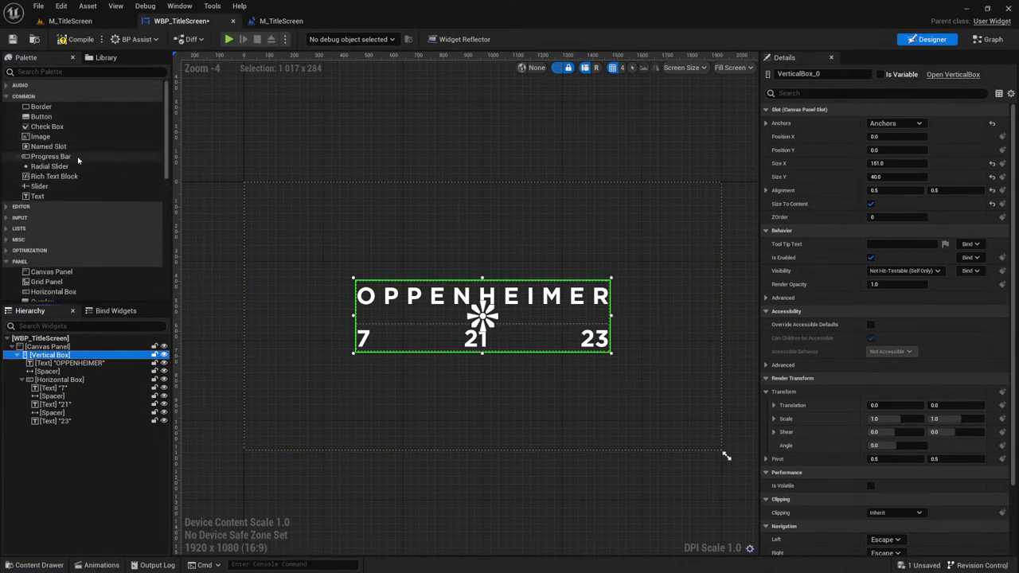
pyautogui.moveTo(40, 136); pyautogui.dragTo(49, 355)
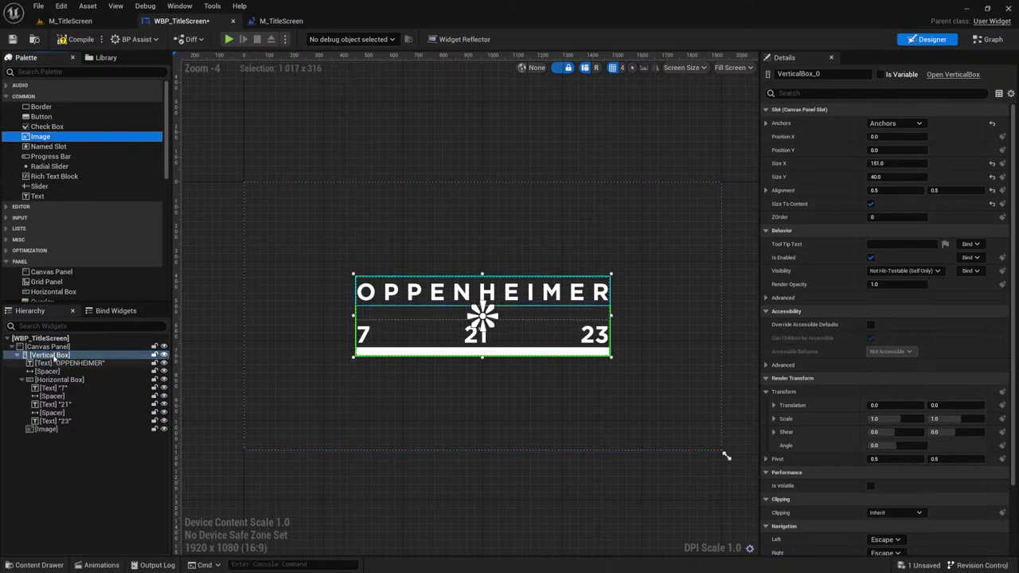
pyautogui.hotkey('ctrl', 'z')
# Step: Add an Image to the Canvas Panel and anchor it to stretch over the whole canvas with all offsets at 0
pyautogui.moveTo(40, 136); pyautogui.dragTo(265, 189)
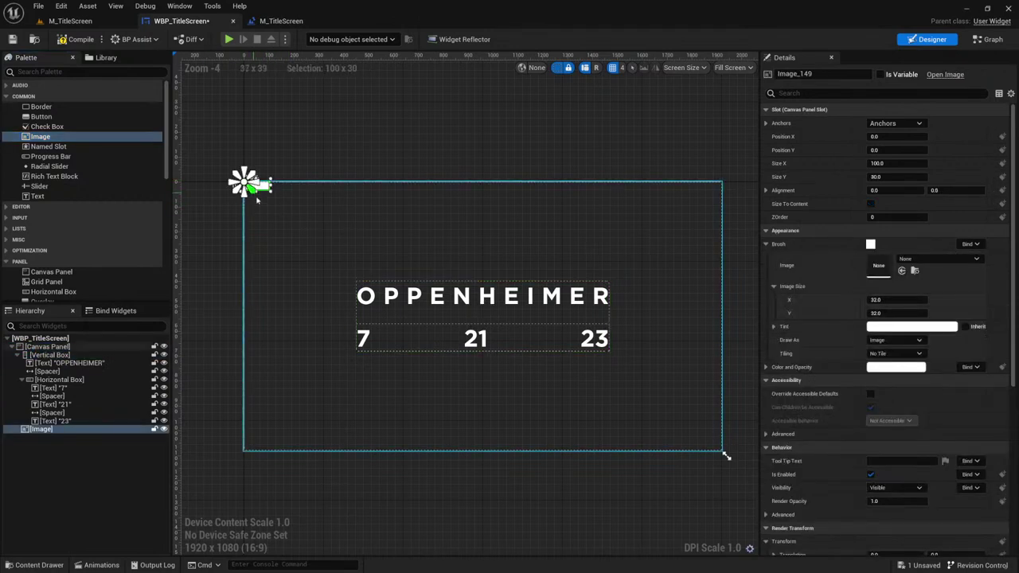
pyautogui.click(912, 124)
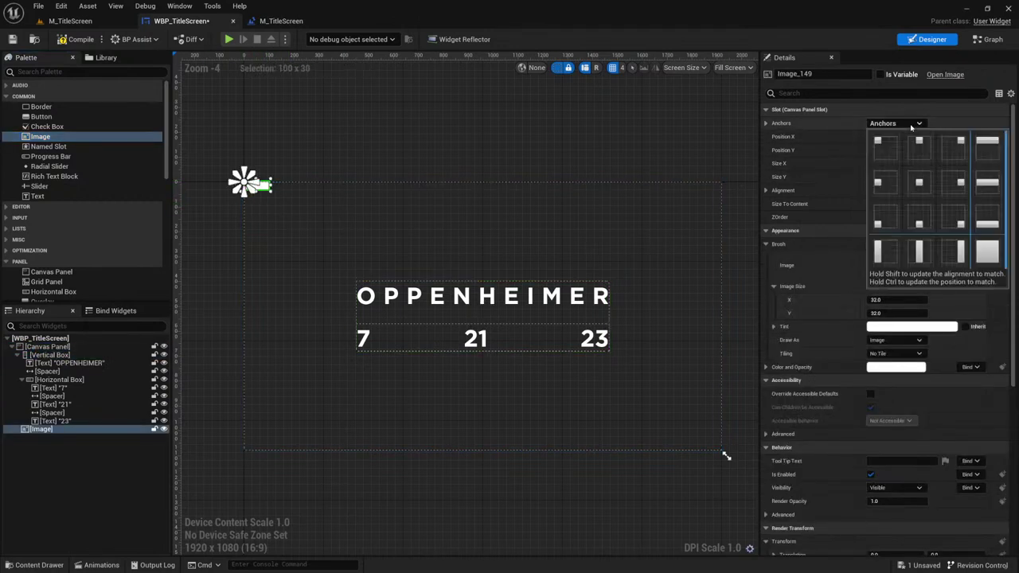
pyautogui.click(986, 251)
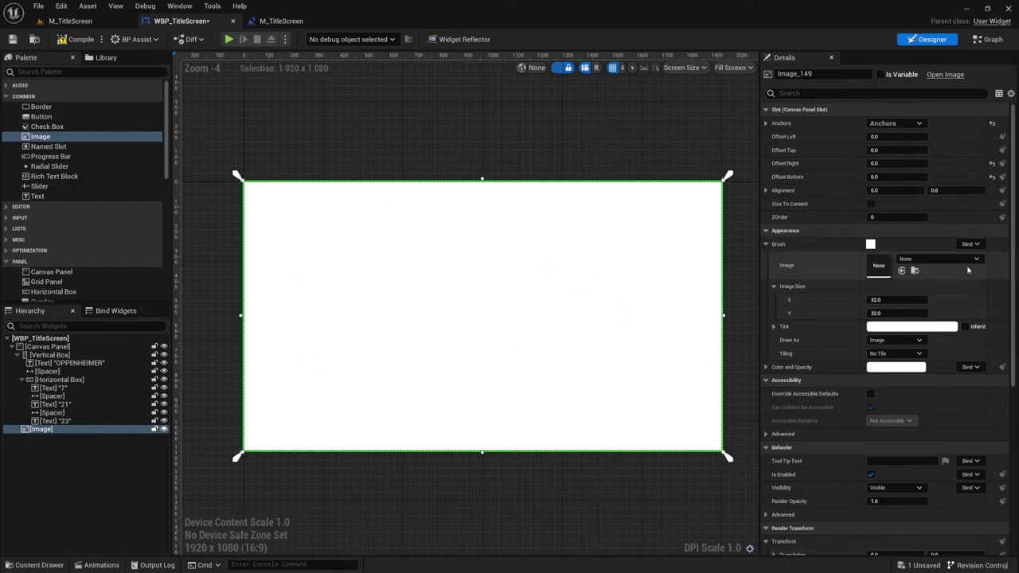
# Step: Set the Image's brush tint to black
pyautogui.click(885, 334)
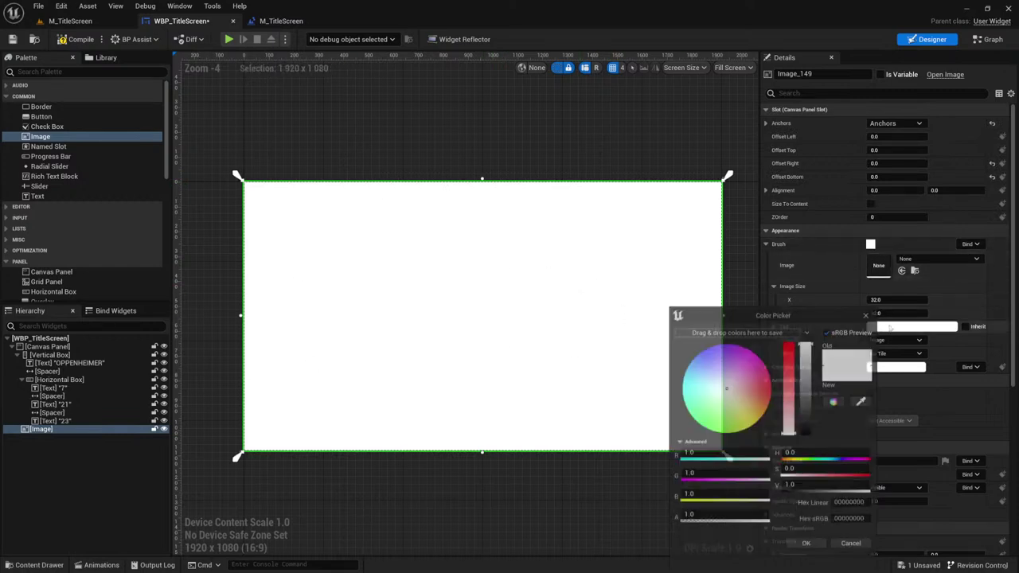
pyautogui.moveTo(814, 350); pyautogui.dragTo(814, 443)
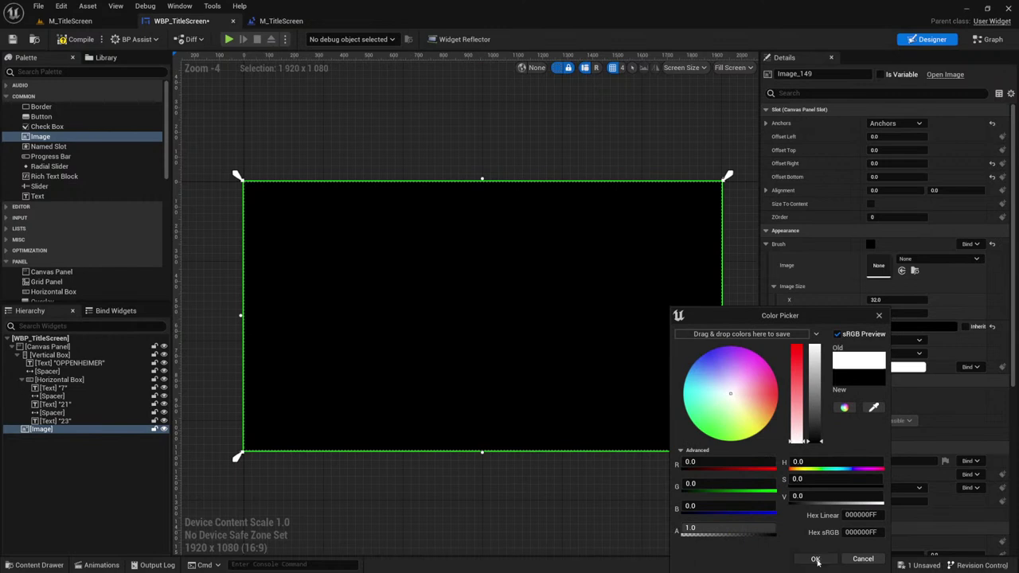
pyautogui.click(815, 560)
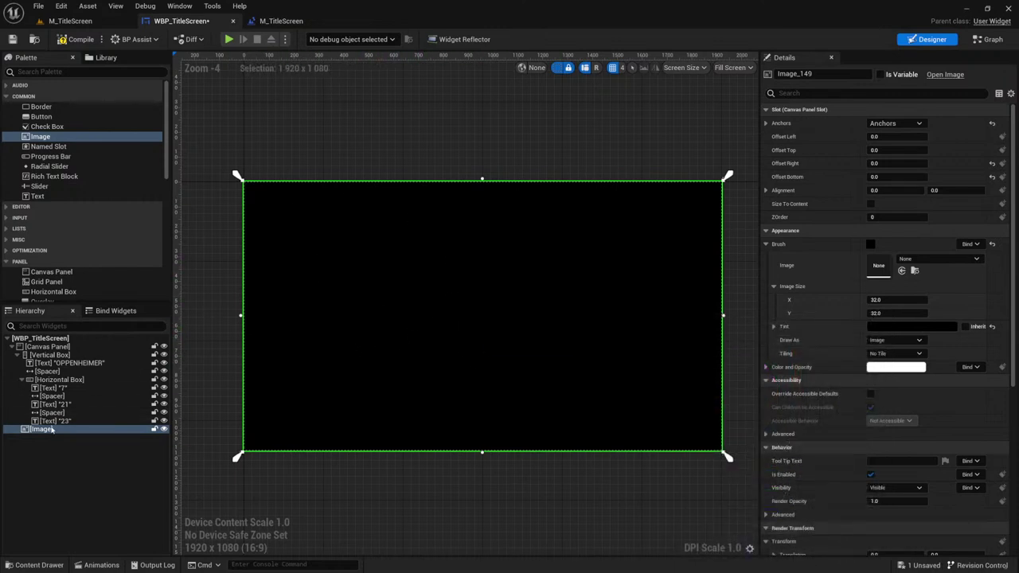
# Step: Move the black Image ahead of the Vertical Box in the Canvas Panel's hierarchy so it sits behind the text
pyautogui.moveTo(35, 433); pyautogui.dragTo(43, 354)
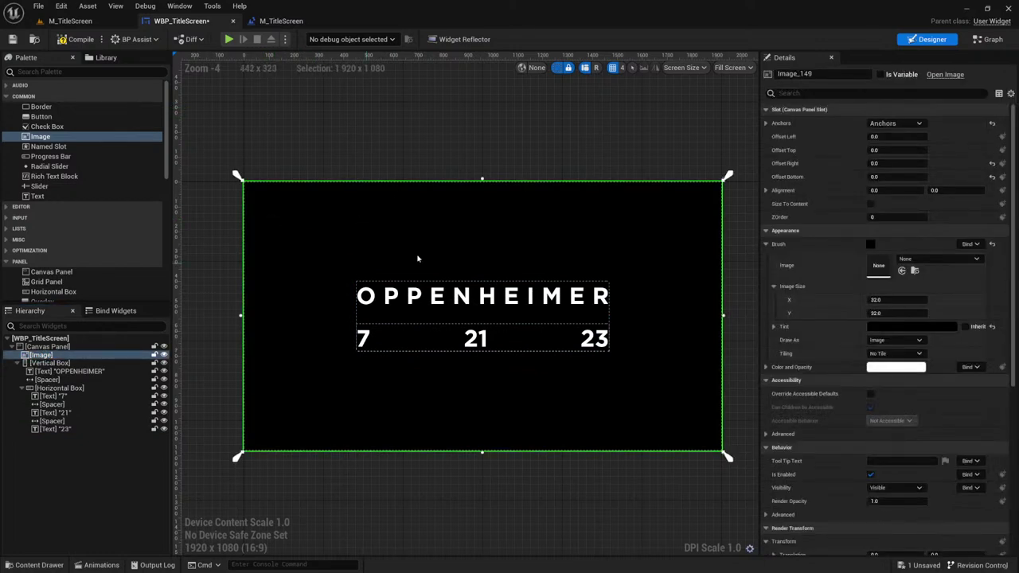
pyautogui.scroll(-2, 742, 287)
pyautogui.scroll(3, 740, 291)
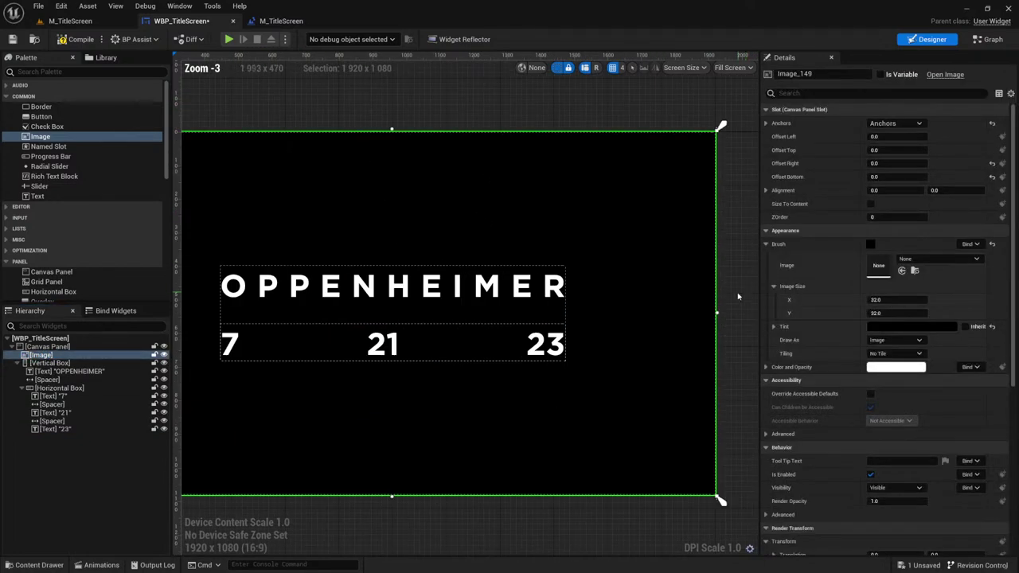
# Step: Select the OPPENHEIMER text in the centred title layout and save the WBP_TitleScreen widget
pyautogui.scroll(-1, 735, 291)
pyautogui.click(485, 312)
pyautogui.click(414, 291)
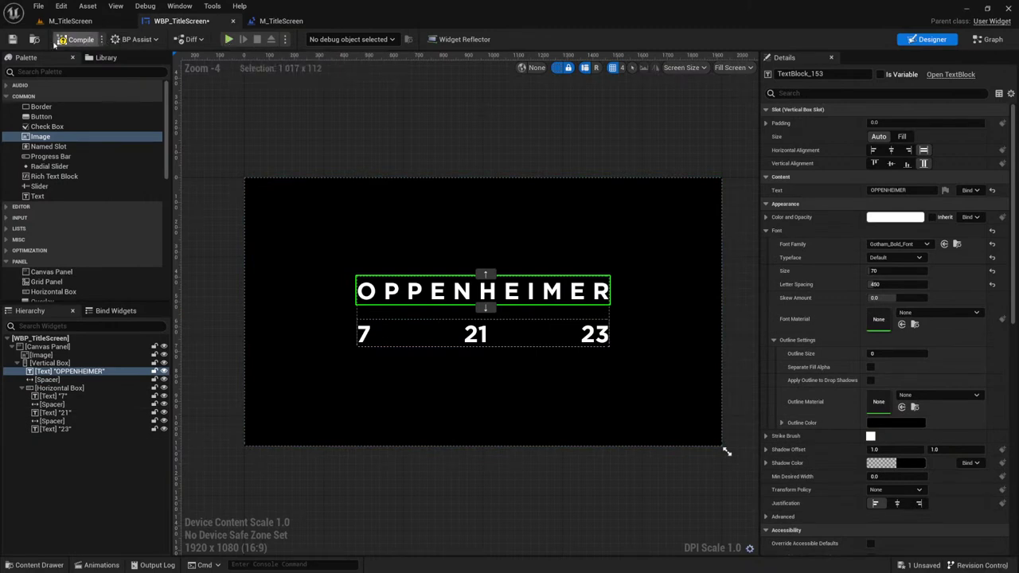
pyautogui.click(12, 39)
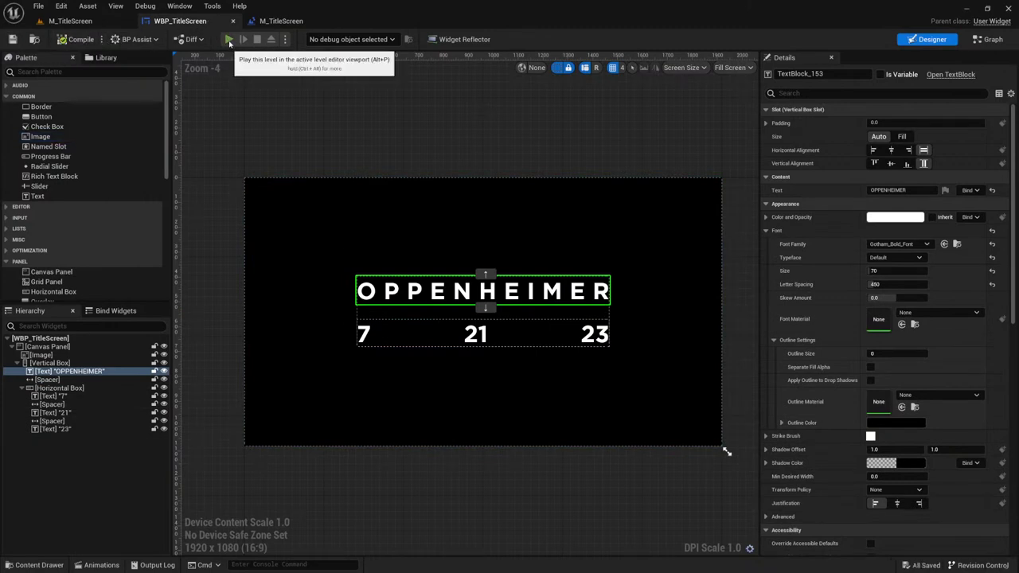
# Step: Play the level to preview the title screen on its black background, and close the preview window
pyautogui.click(229, 40)
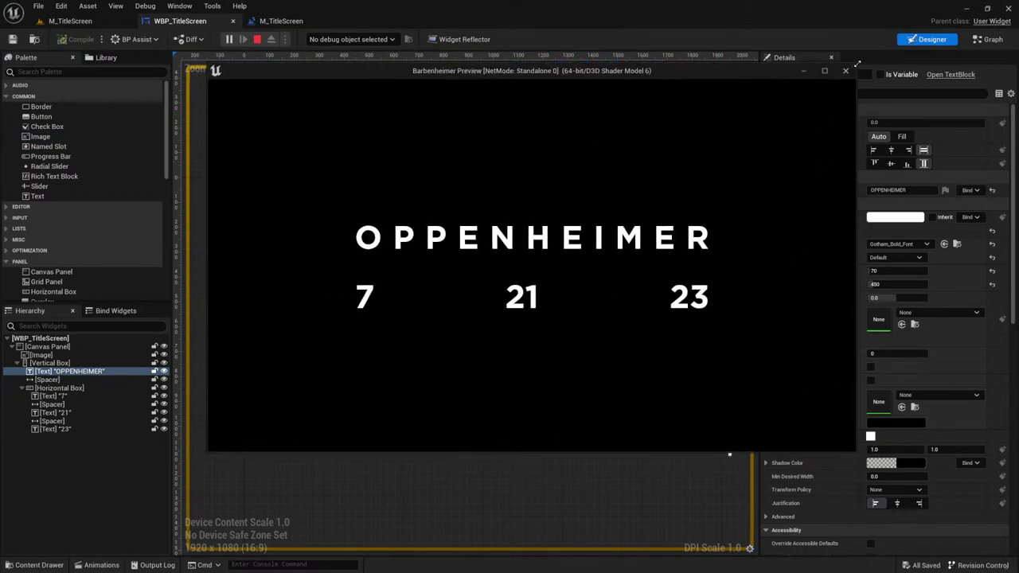
pyautogui.moveTo(619, 112)
pyautogui.mouseDown()
pyautogui.moveTo(619, 278)
pyautogui.moveTo(619, 101)
pyautogui.mouseUp()
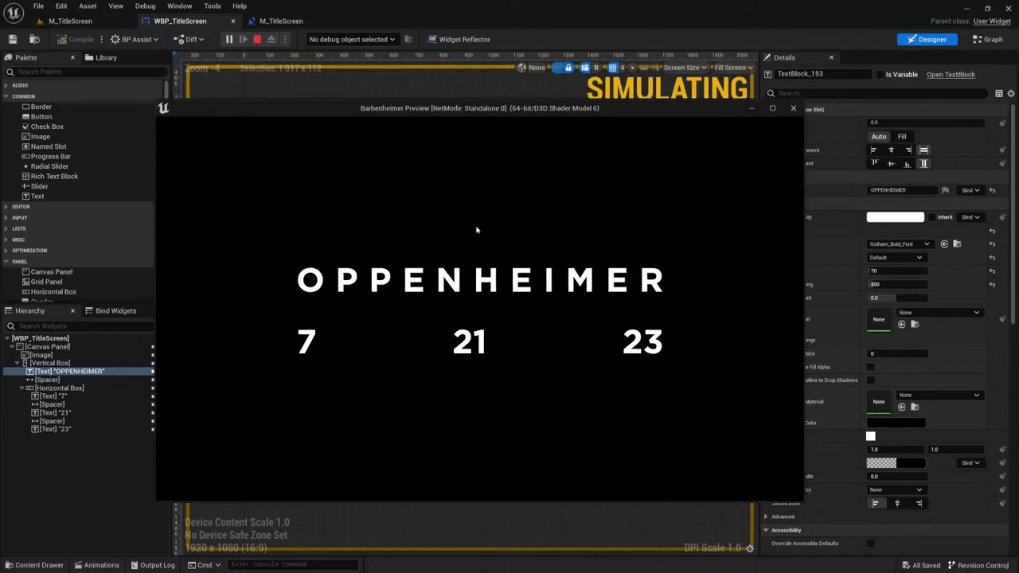
pyautogui.click(793, 110)
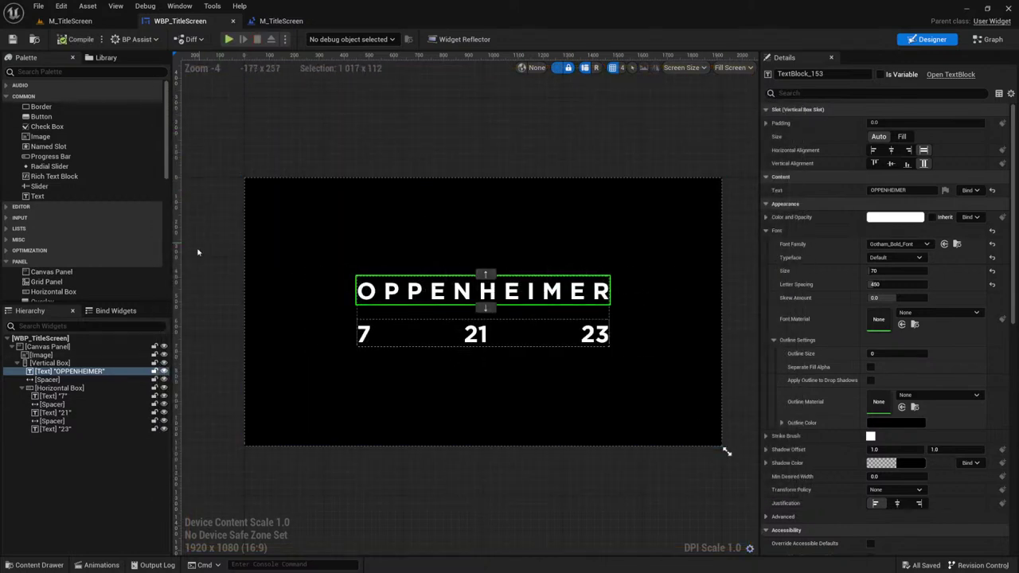
# Step: Open the M_OppLevel level from the Barbenheimer content folder and play it to view its finished title screen, and stop the play session
pyautogui.click(44, 566)
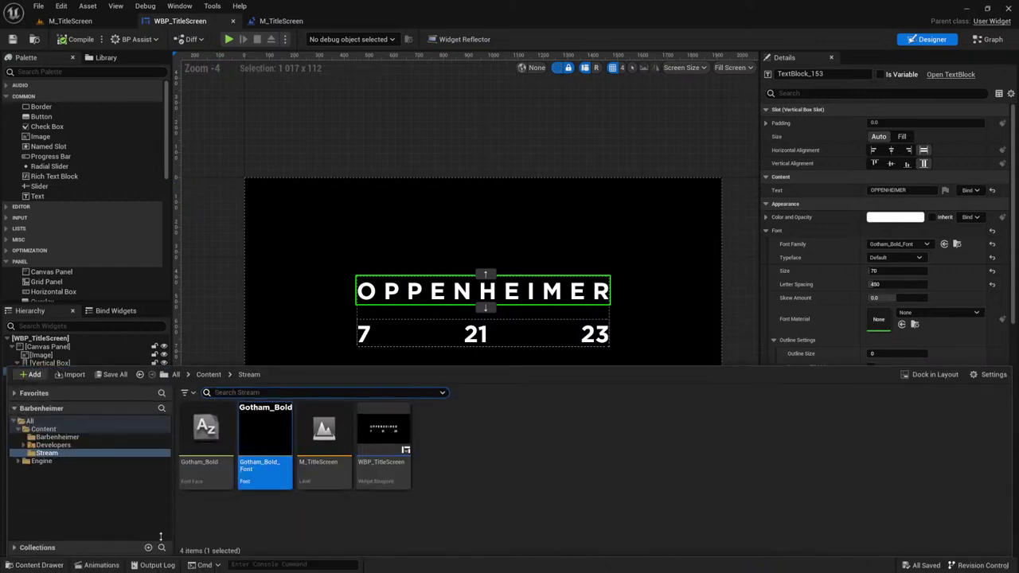
pyautogui.click(54, 445)
pyautogui.click(57, 437)
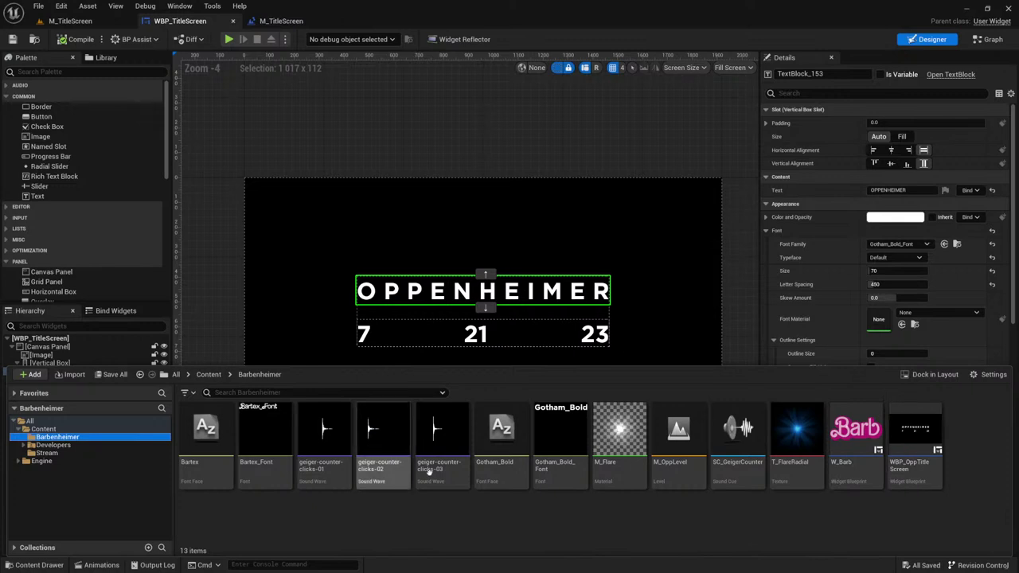
pyautogui.click(914, 430)
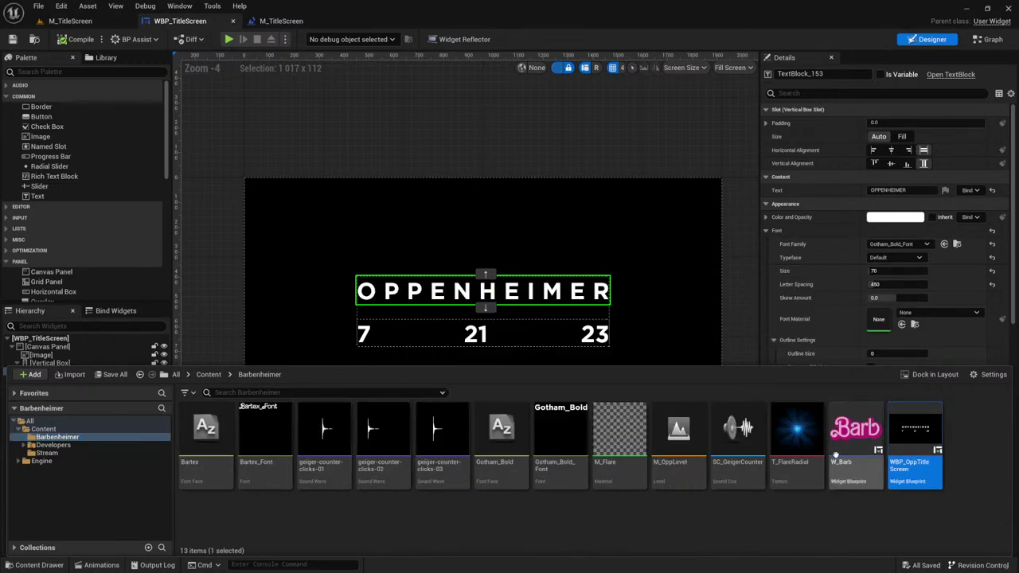
pyautogui.doubleClick(679, 436)
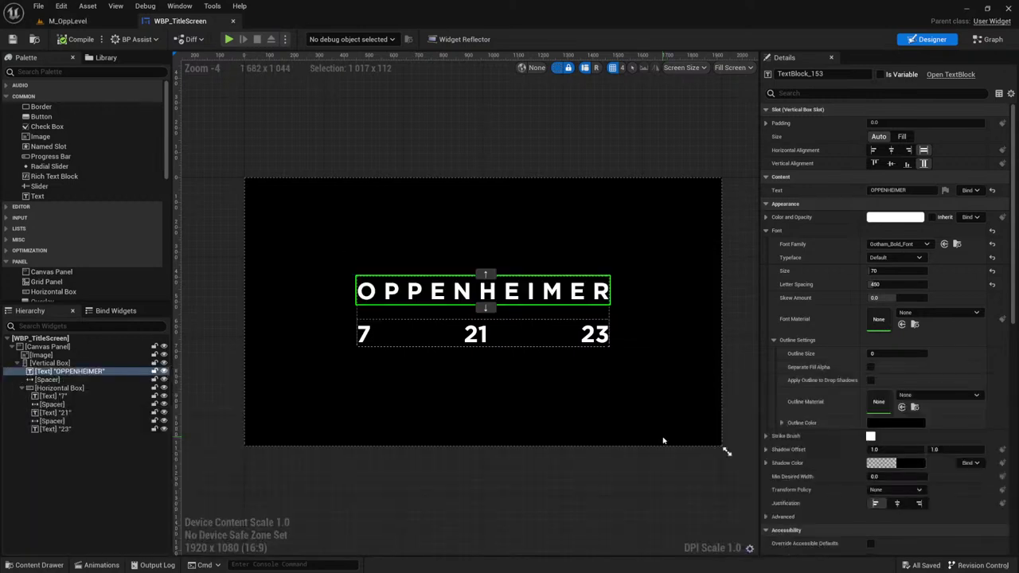
pyautogui.click(68, 21)
pyautogui.click(225, 39)
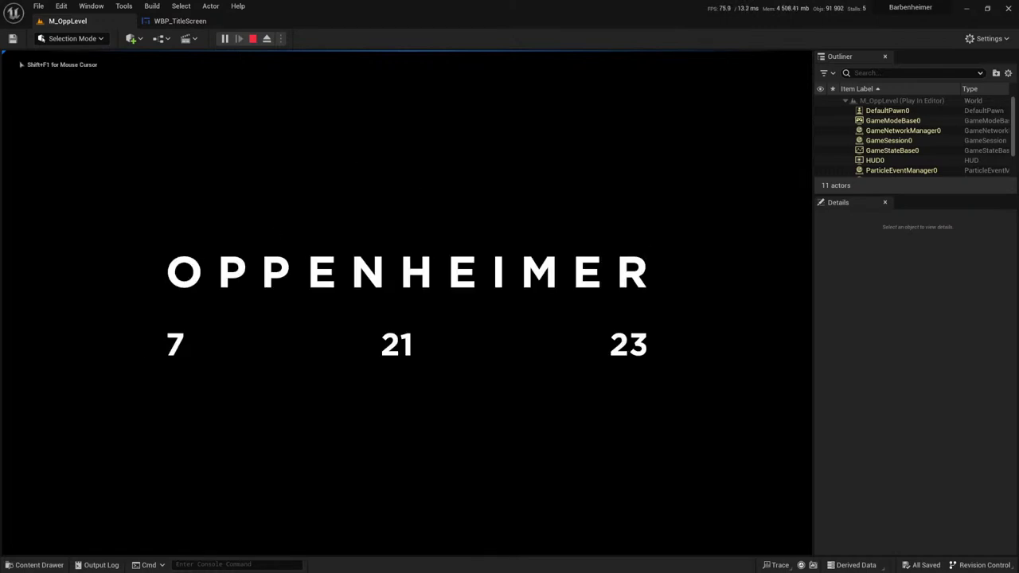
pyautogui.press('Escape')
# Step: Switch to the Oppenheimer trailer in Firefox and replay the title card around 2:57 to study how it appears, and return to Unreal Editor
pyautogui.press('super+Tab')
pyautogui.click(699, 163)
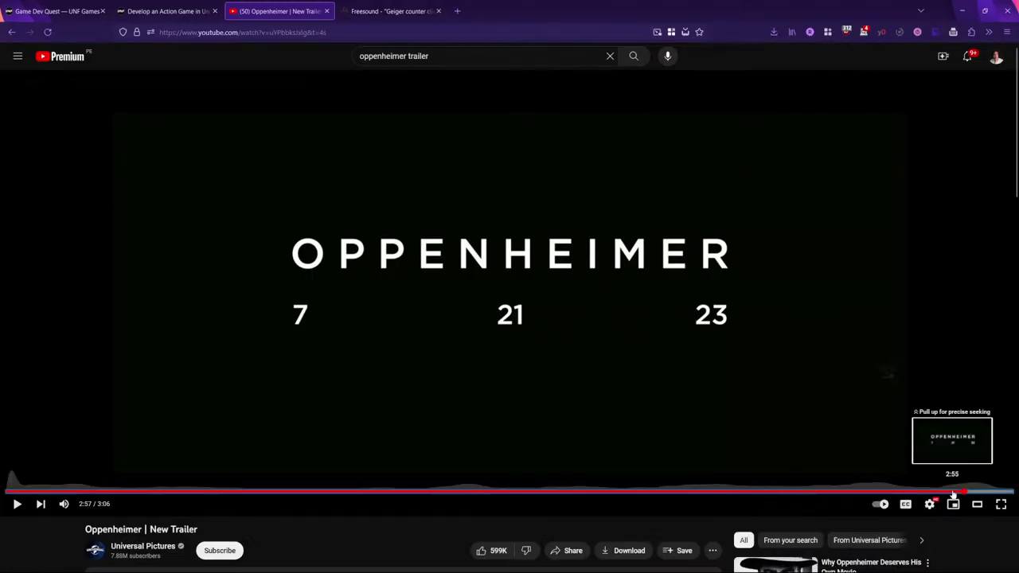
pyautogui.click(717, 414)
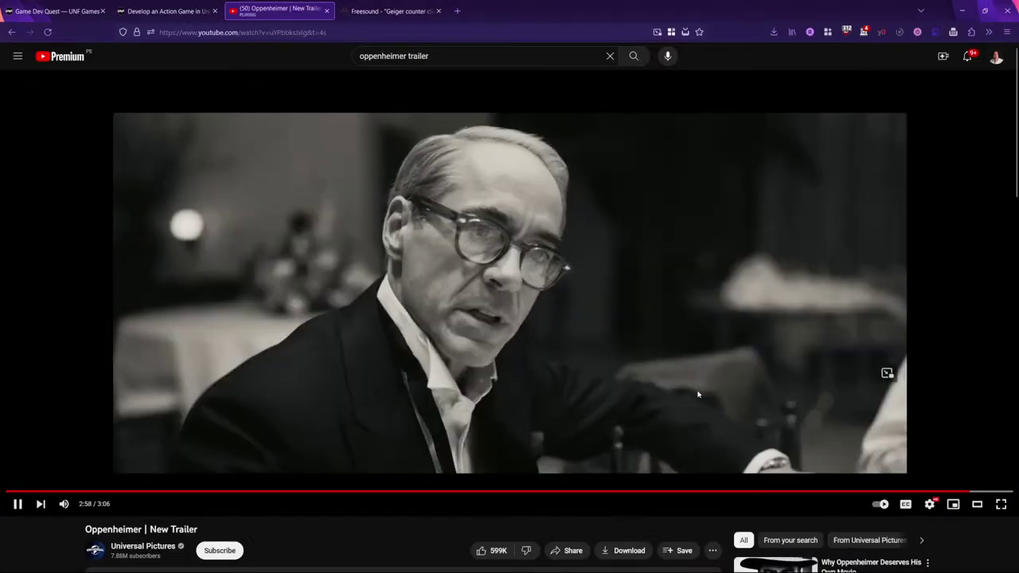
pyautogui.click(965, 494)
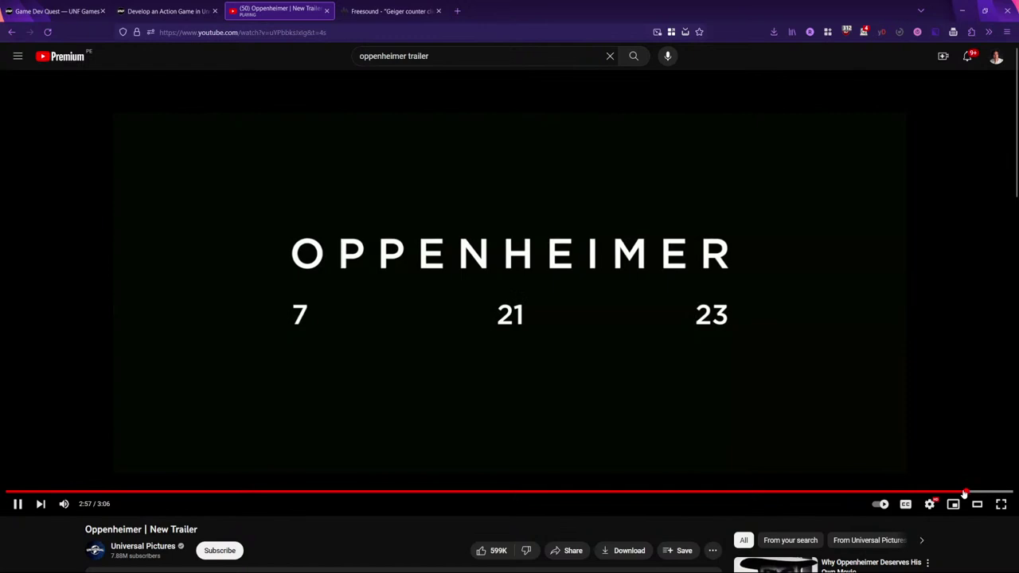
pyautogui.click(963, 495)
pyautogui.click(960, 494)
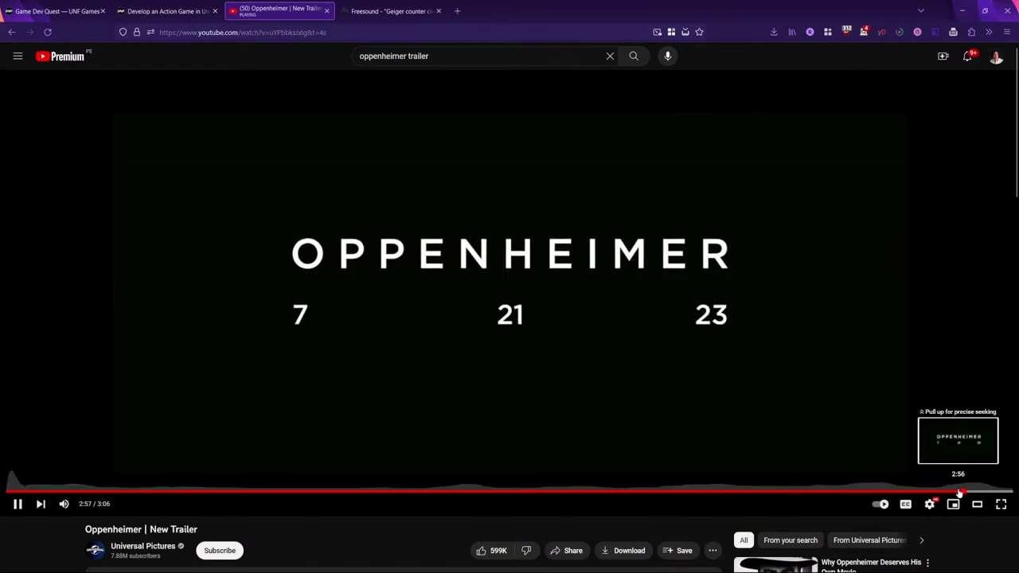
pyautogui.press('space')
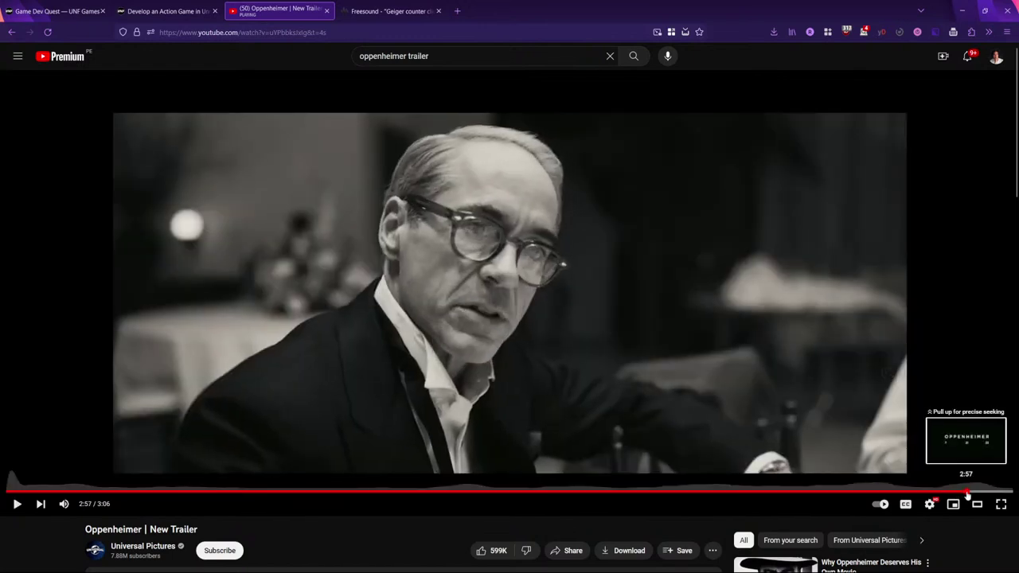
pyautogui.click(967, 494)
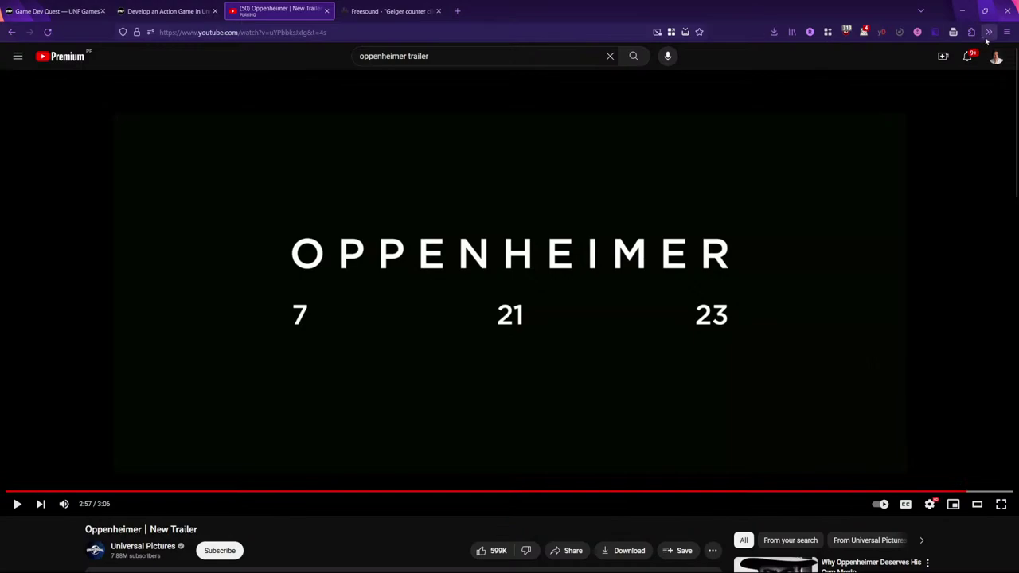
pyautogui.hotkey('alt', 'Tab')
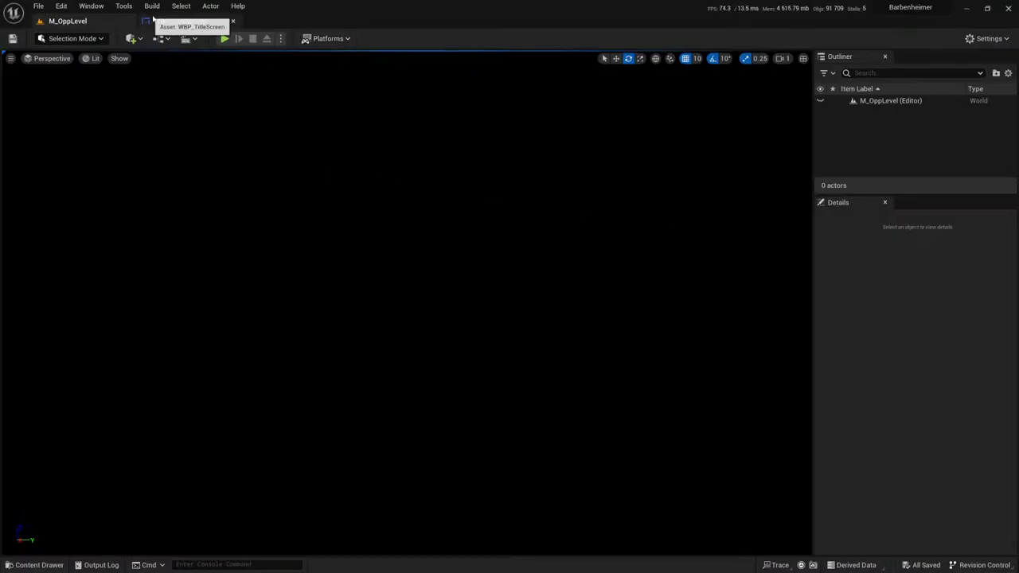
# Step: Look at the animation timeline of WBP_TitleScreen and close it again
pyautogui.click(179, 20)
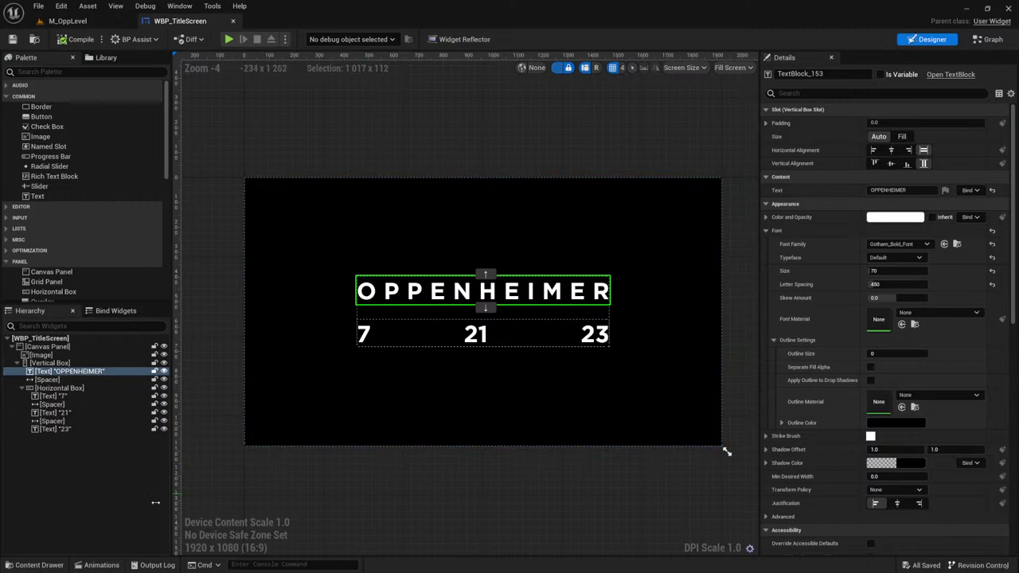
pyautogui.click(102, 565)
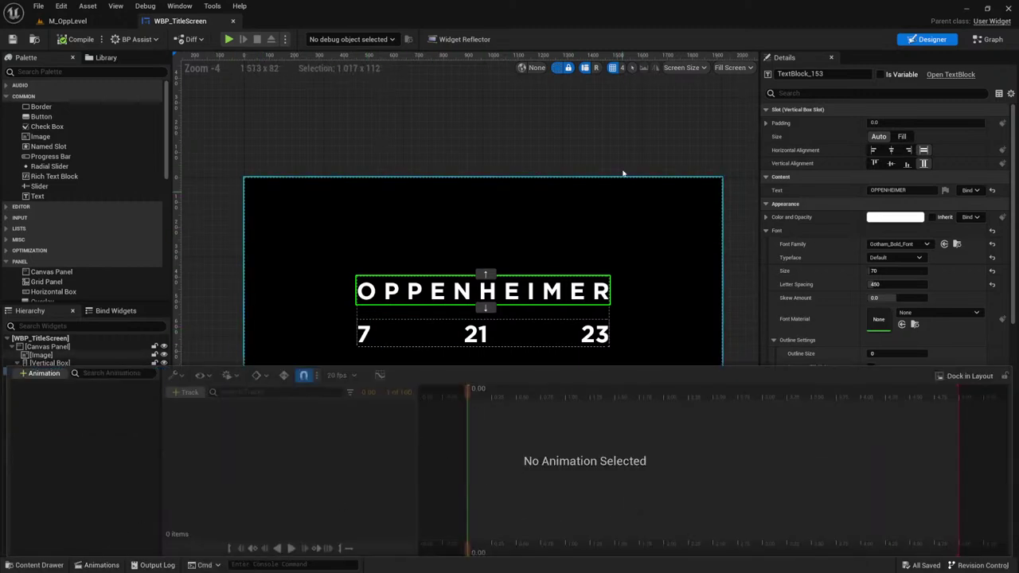
pyautogui.click(582, 132)
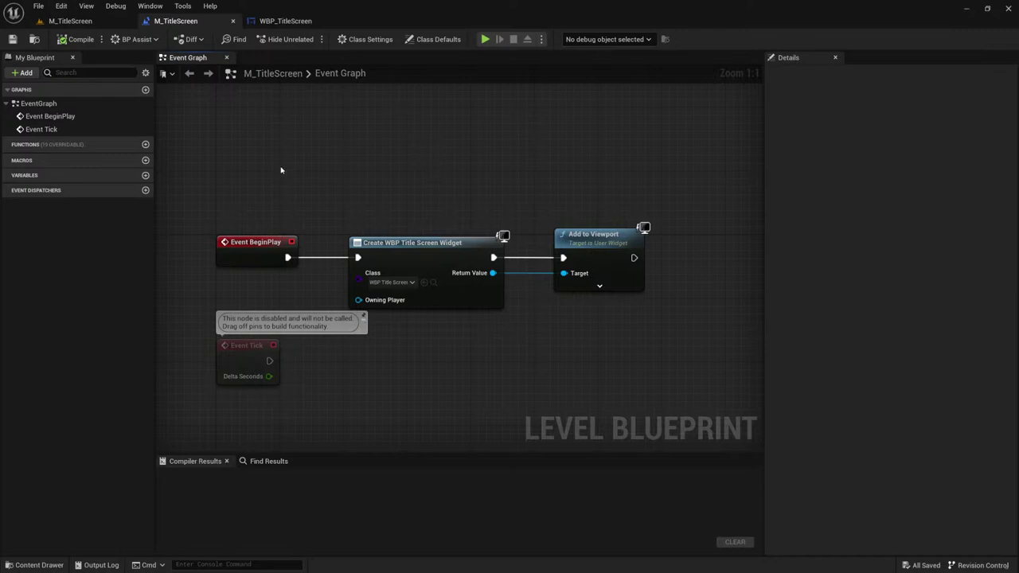
# Step: Switch to the UNF Games Game Dev Quest page in Firefox and review its introduction and quest levels
pyautogui.hotkey('alt', 'Tab')
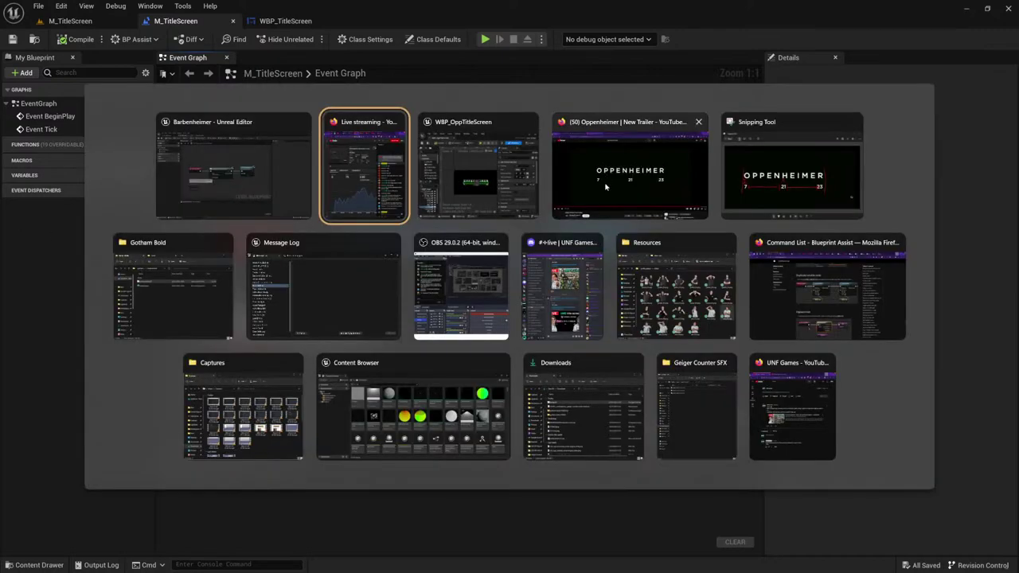
pyautogui.click(580, 178)
pyautogui.click(55, 11)
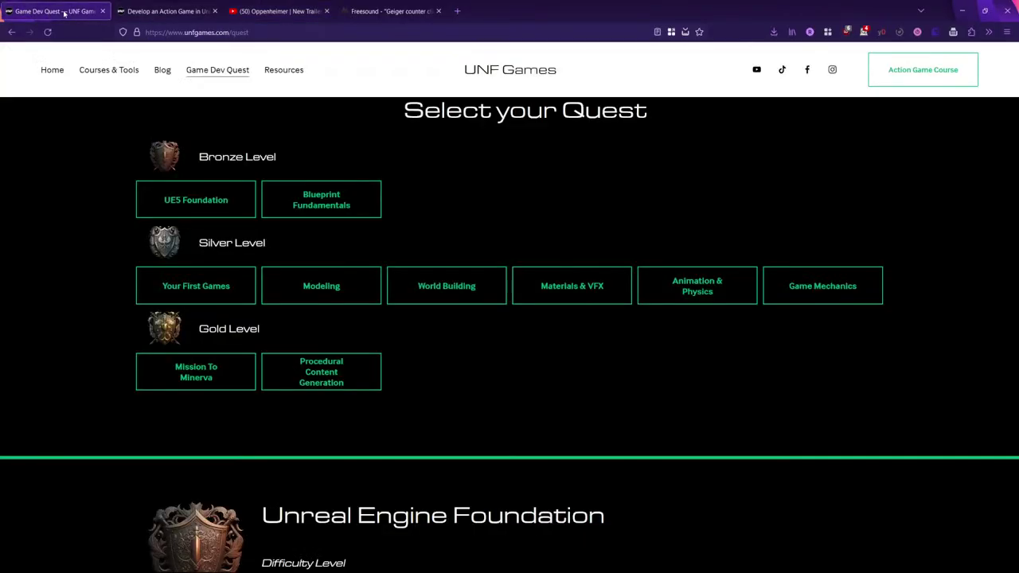
pyautogui.scroll(3, 527, 209)
pyautogui.scroll(3, 524, 199)
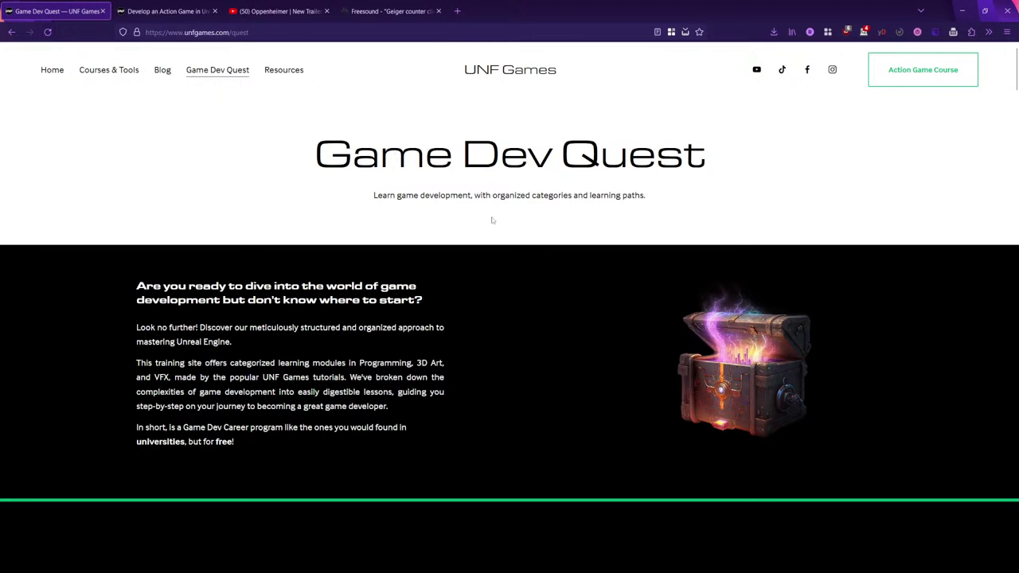
pyautogui.scroll(-5, 492, 220)
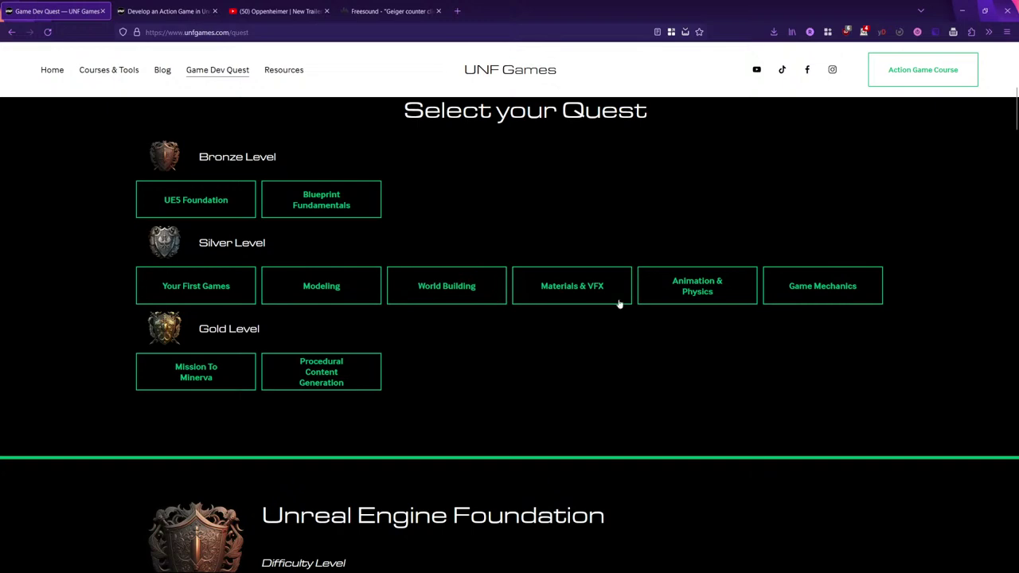
# Step: Go to the Materials & VFX quest and look through its tutorials
pyautogui.click(568, 302)
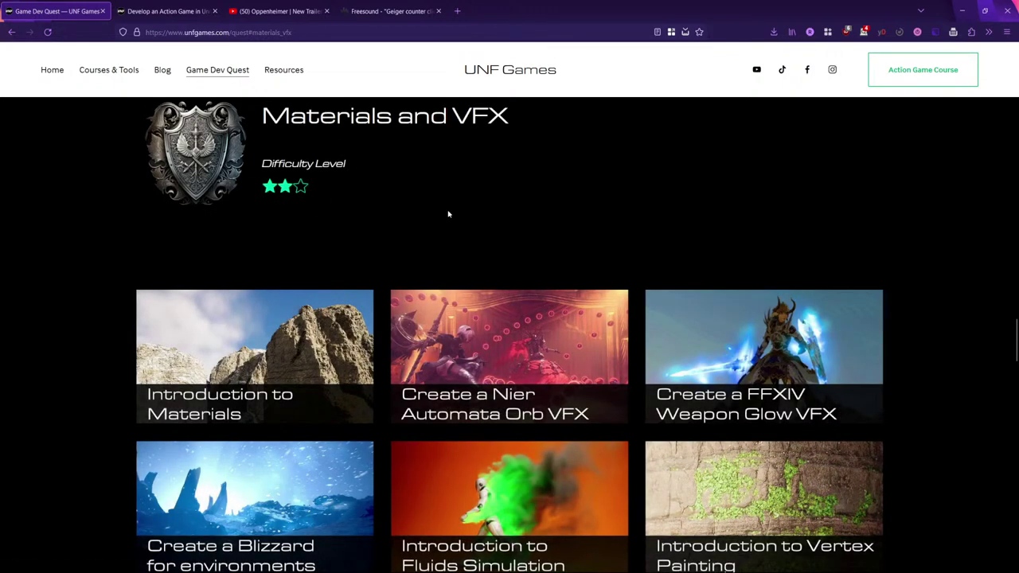
pyautogui.scroll(-2, 425, 213)
pyautogui.scroll(1, 584, 276)
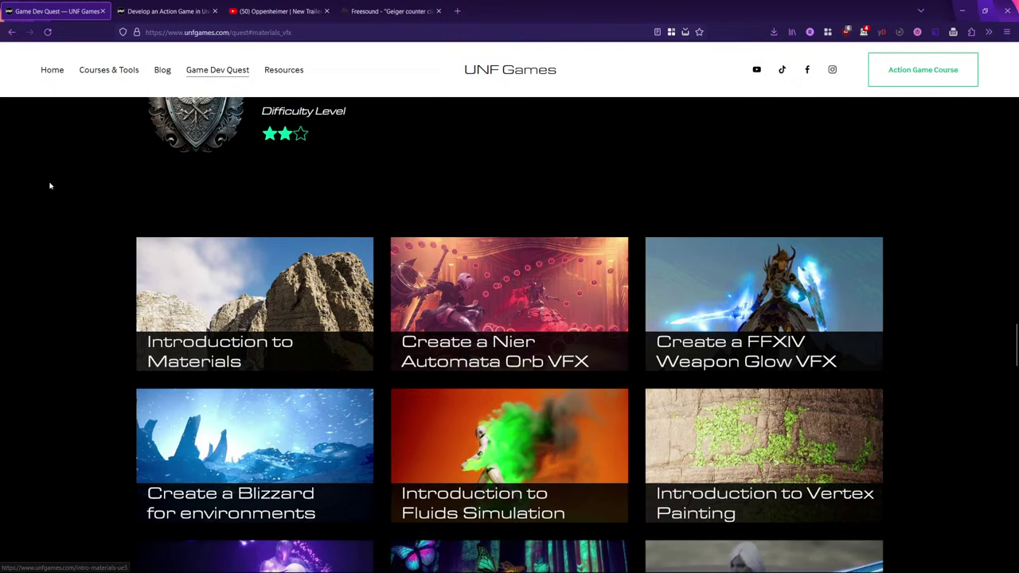
pyautogui.scroll(-3, 582, 276)
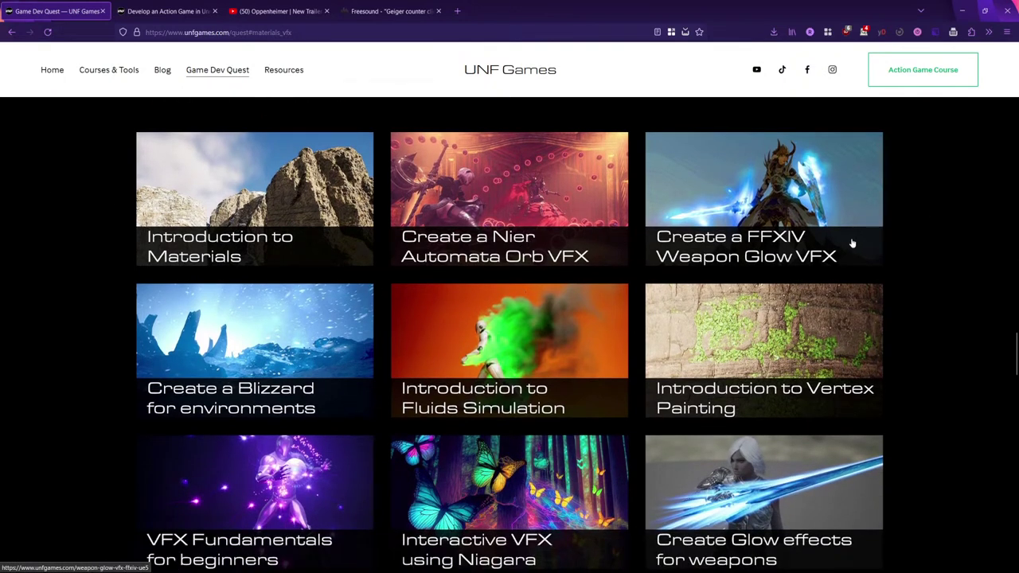
pyautogui.scroll(-2, 765, 296)
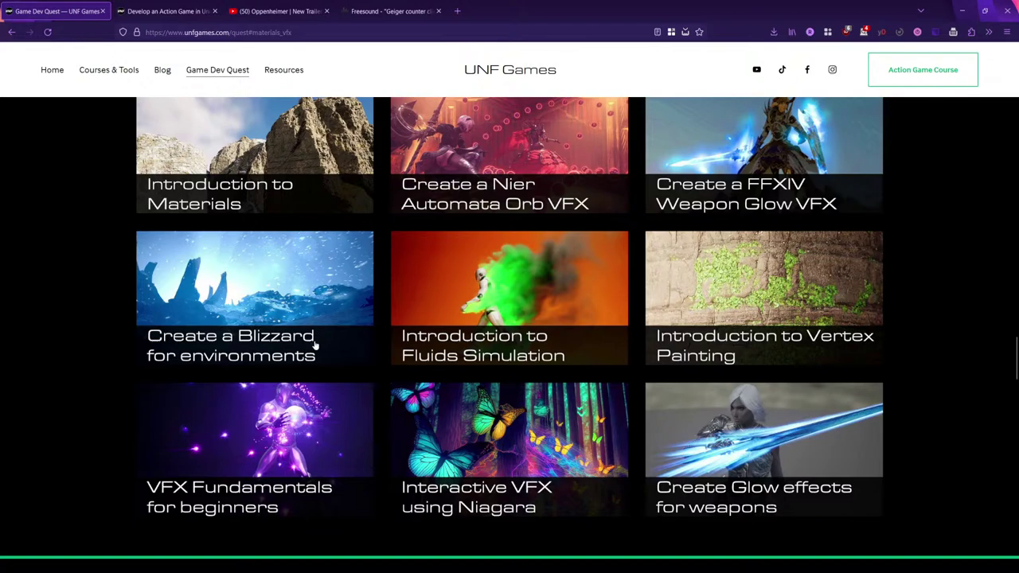
# Step: Look through the remaining quests from Animation and physics onward, and open the Create a Procedural Fence tutorial
pyautogui.scroll(-5, 369, 371)
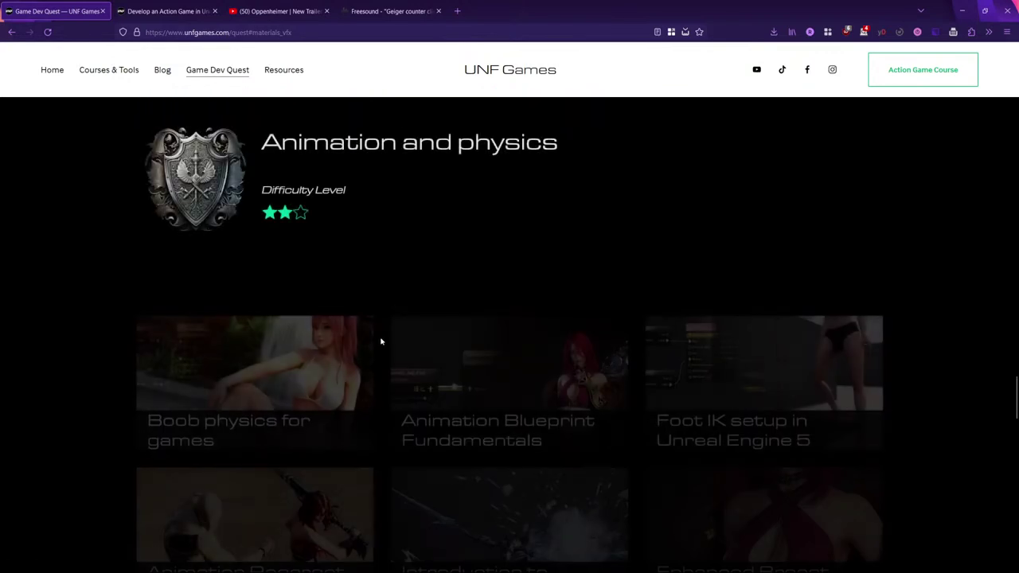
pyautogui.scroll(-8, 393, 260)
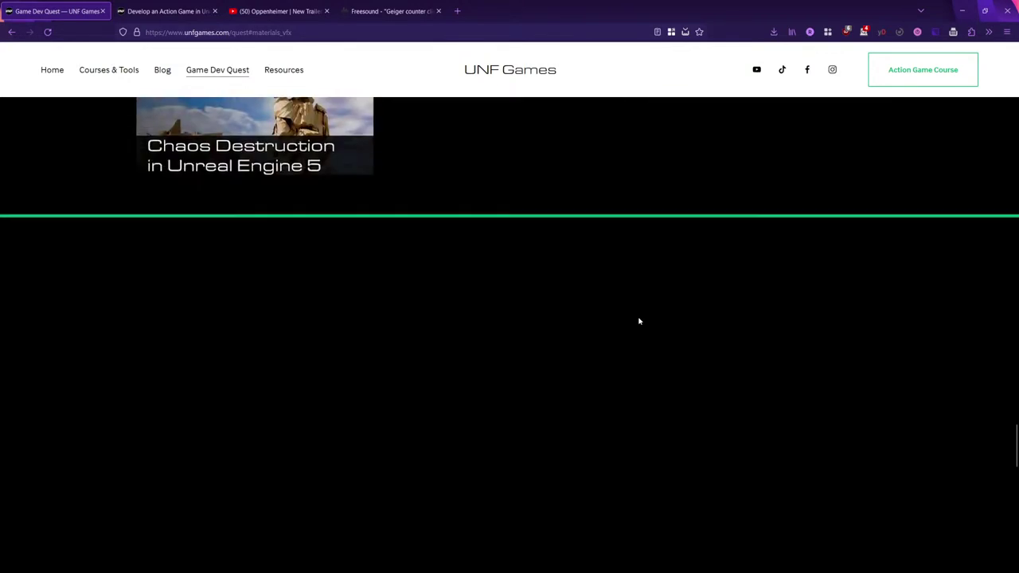
pyautogui.scroll(-2, 639, 321)
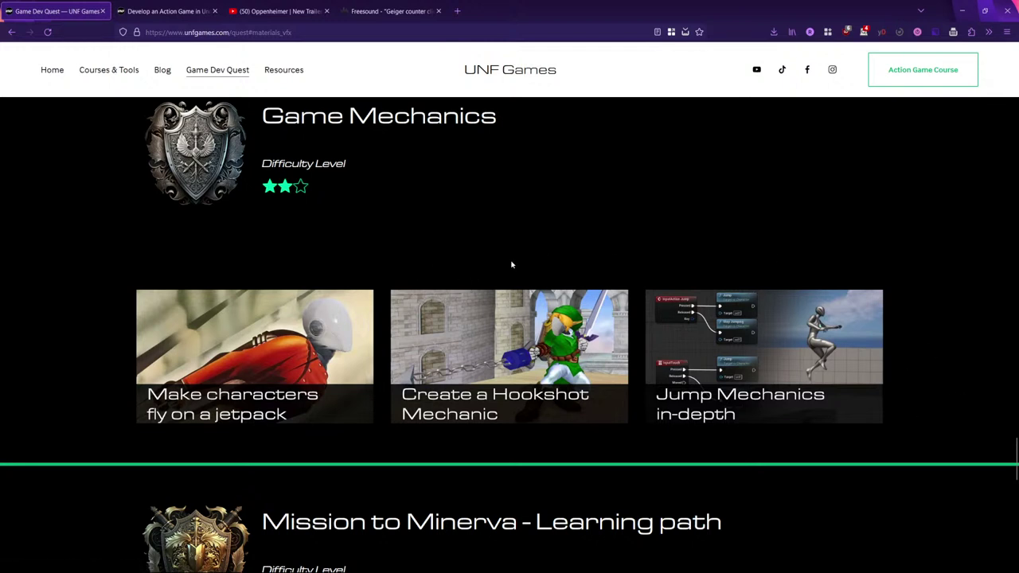
pyautogui.scroll(-2, 367, 391)
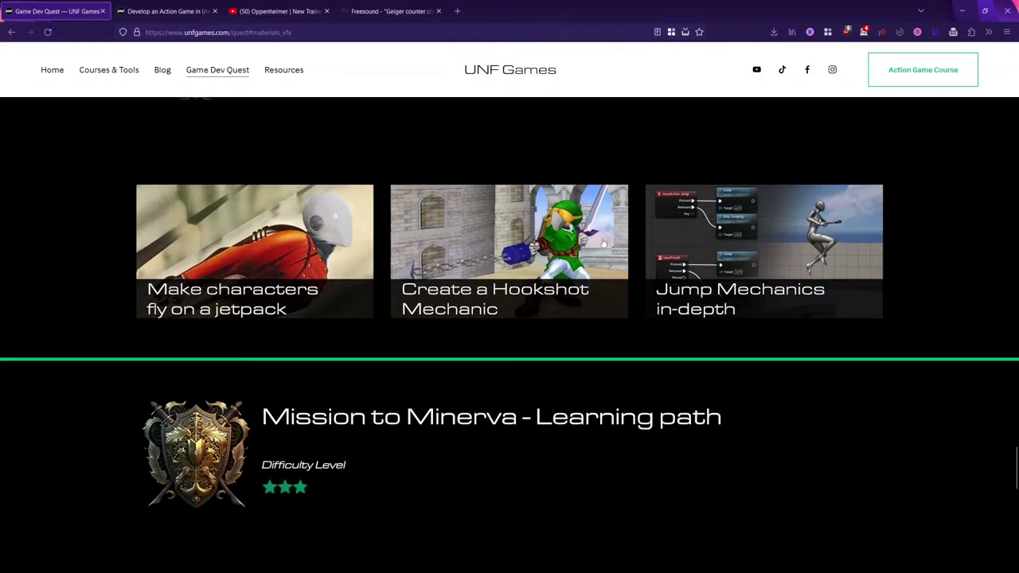
pyautogui.scroll(-3, 607, 243)
pyautogui.scroll(-6, 581, 363)
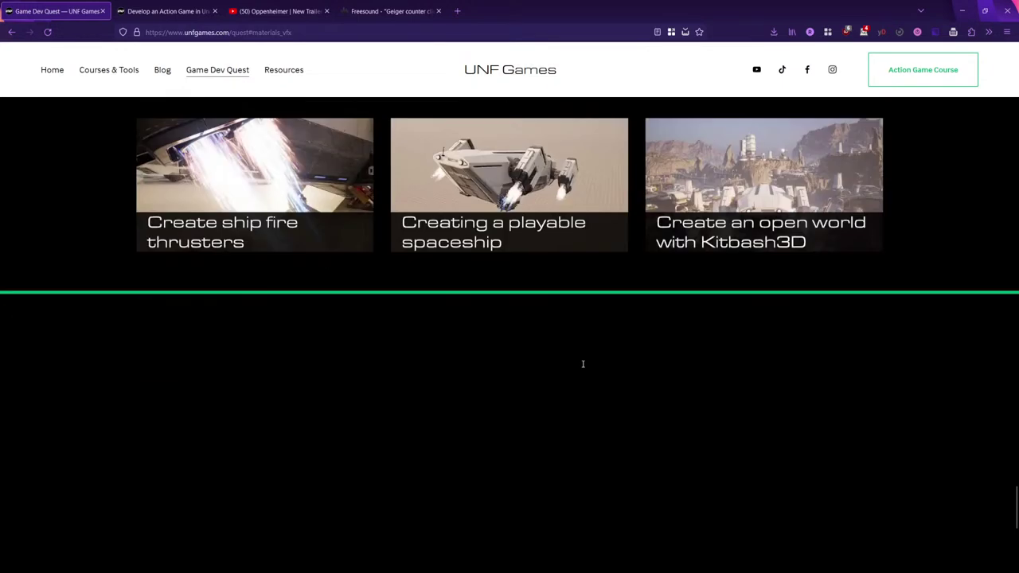
pyautogui.scroll(-5, 740, 302)
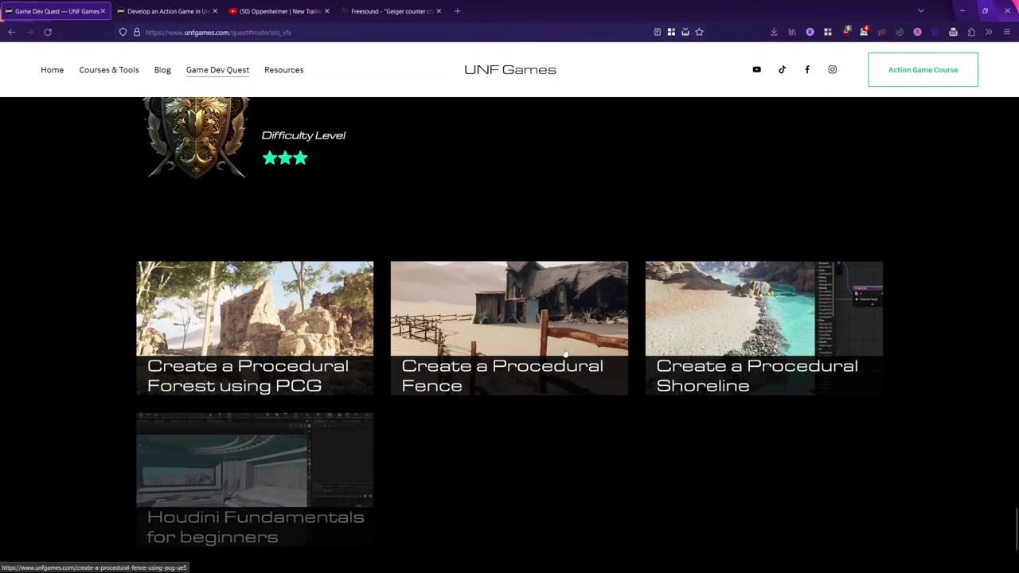
pyautogui.click(489, 338)
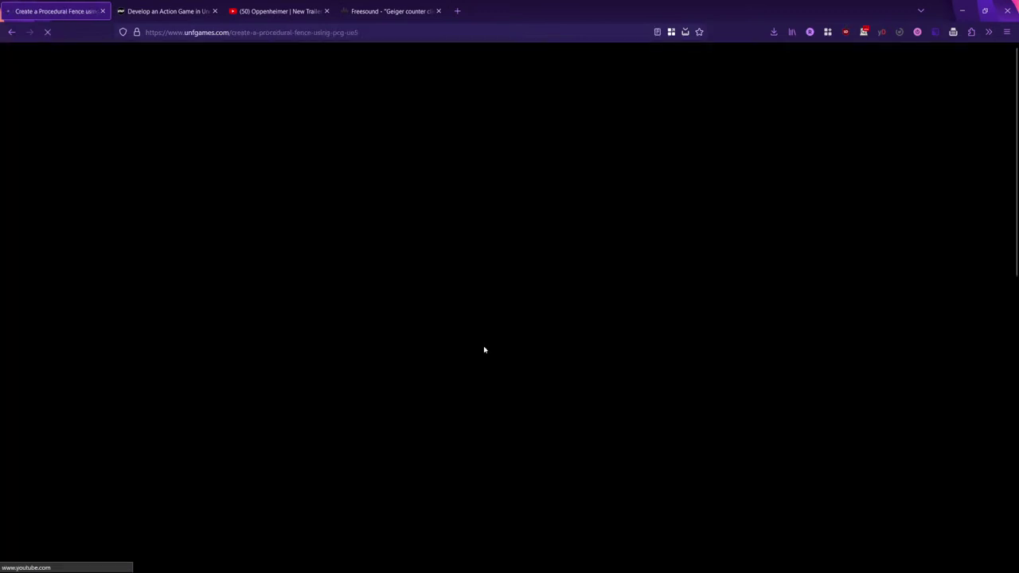
# Step: Look over the Create a Procedural Fence tutorial page, then return to the Game Dev Quest page and check its web address
pyautogui.scroll(-3, 678, 286)
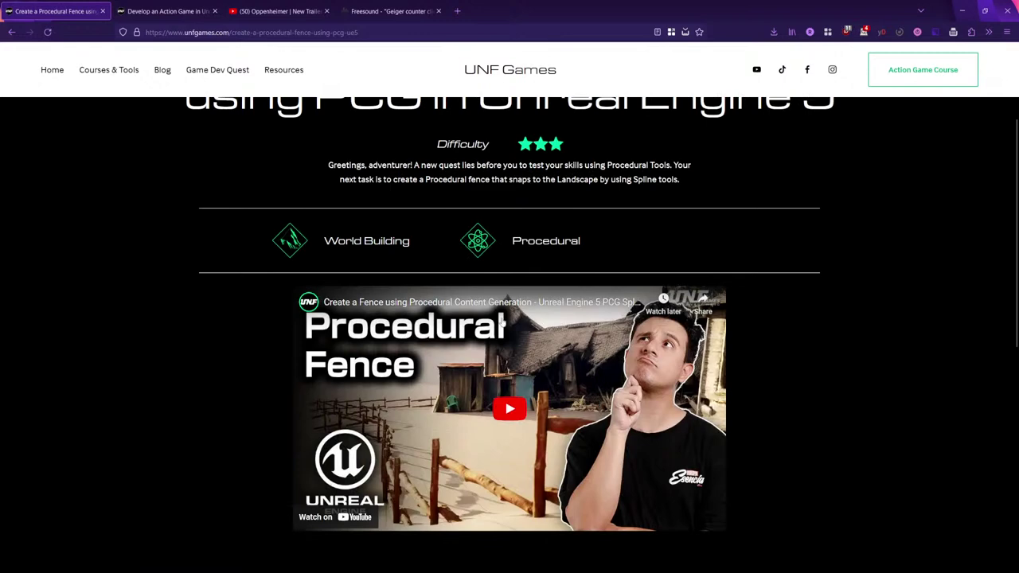
pyautogui.scroll(-1, 785, 248)
pyautogui.scroll(3, 785, 247)
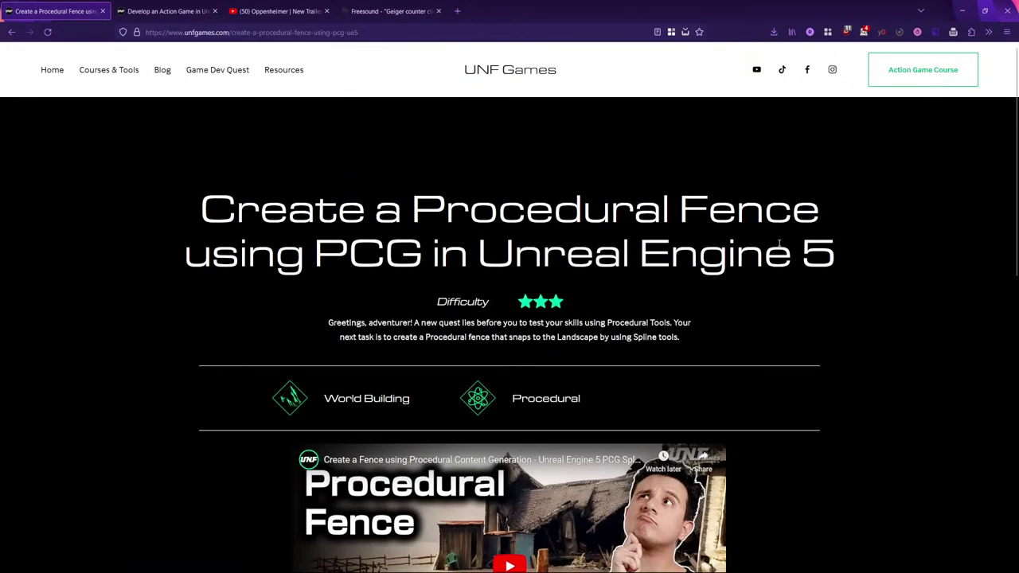
pyautogui.hotkey('alt', 'Left')
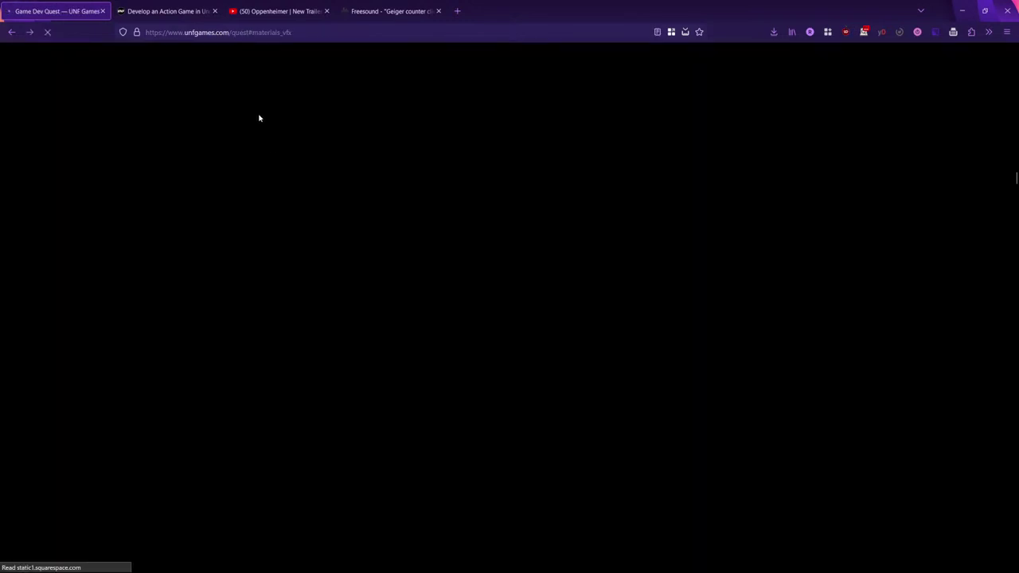
pyautogui.click(248, 32)
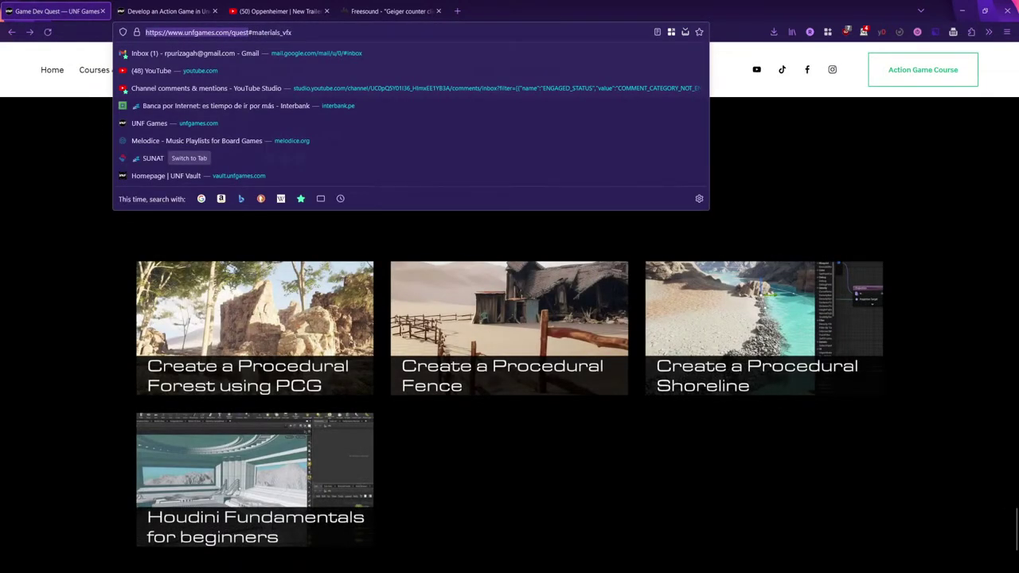
pyautogui.press('Escape')
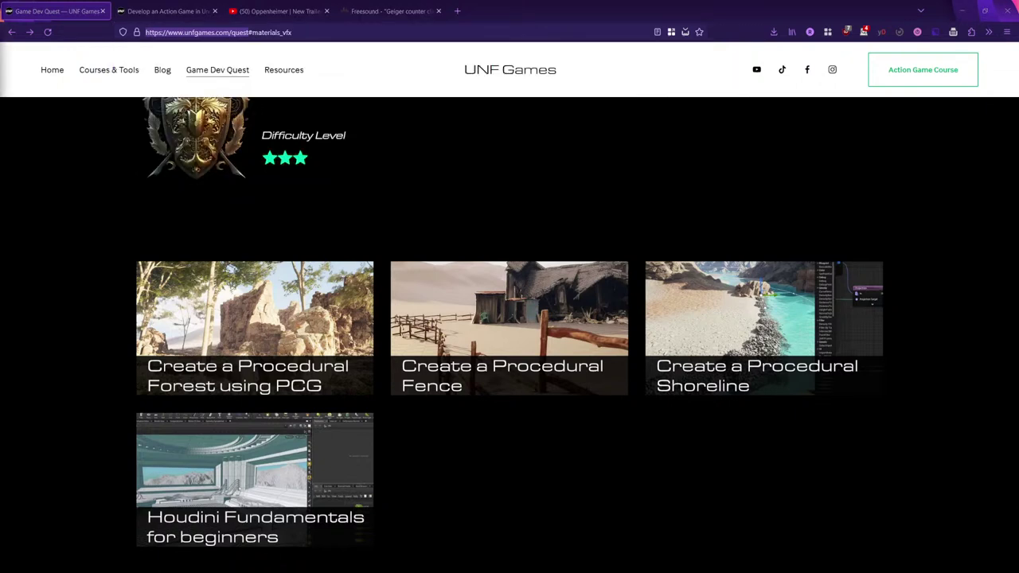
pyautogui.click(249, 33)
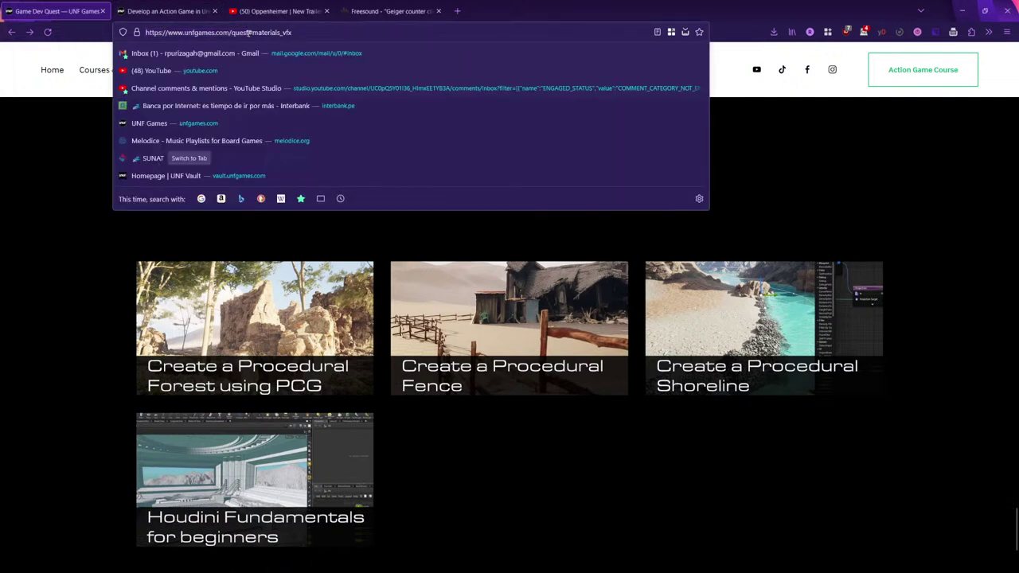
pyautogui.click(86, 251)
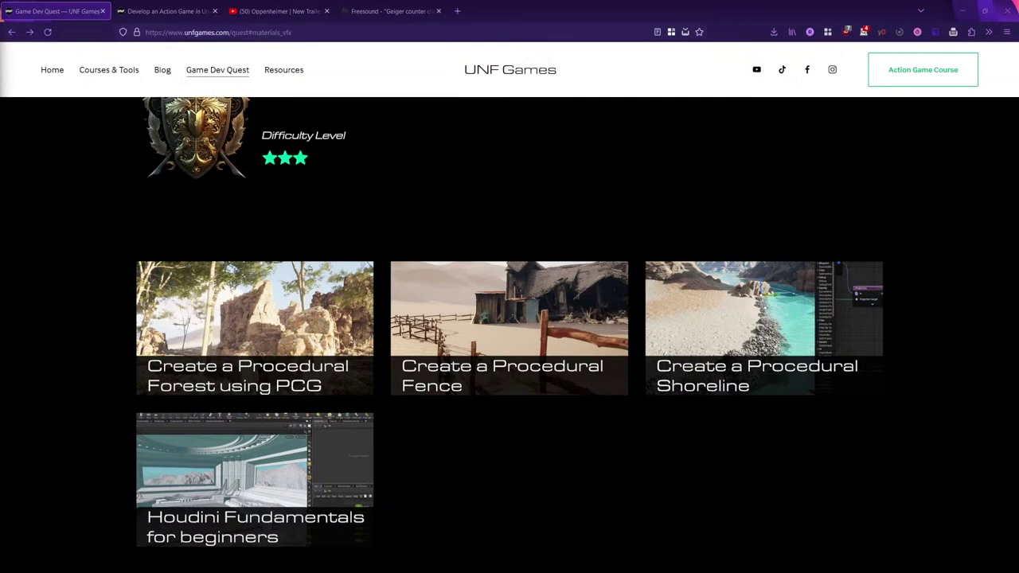
# Step: Open the UNF Games home page and its Action Game course page, and read the course introduction
pyautogui.click(179, 12)
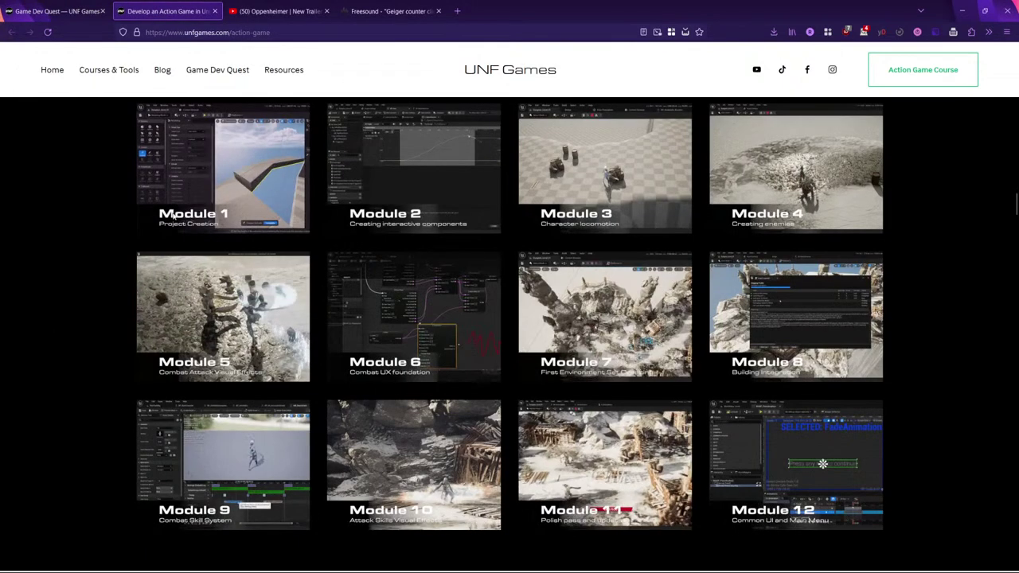
pyautogui.click(64, 10)
pyautogui.scroll(10, 455, 159)
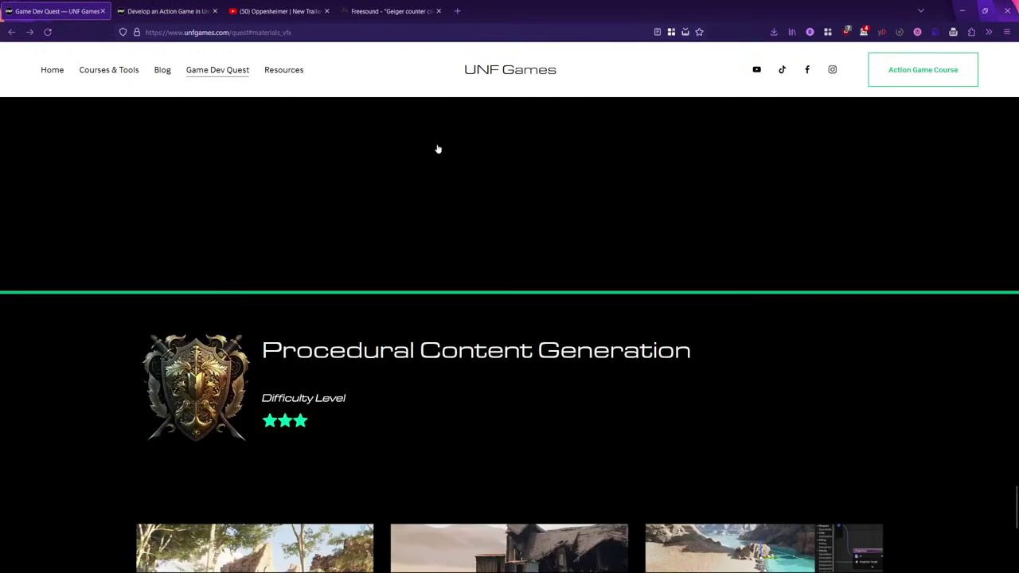
pyautogui.click(53, 71)
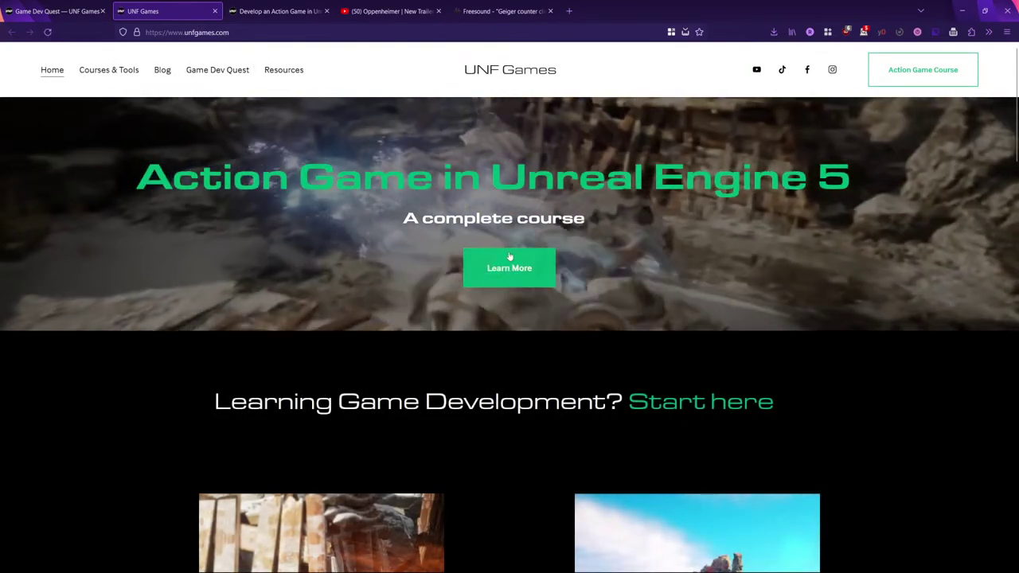
pyautogui.click(510, 267)
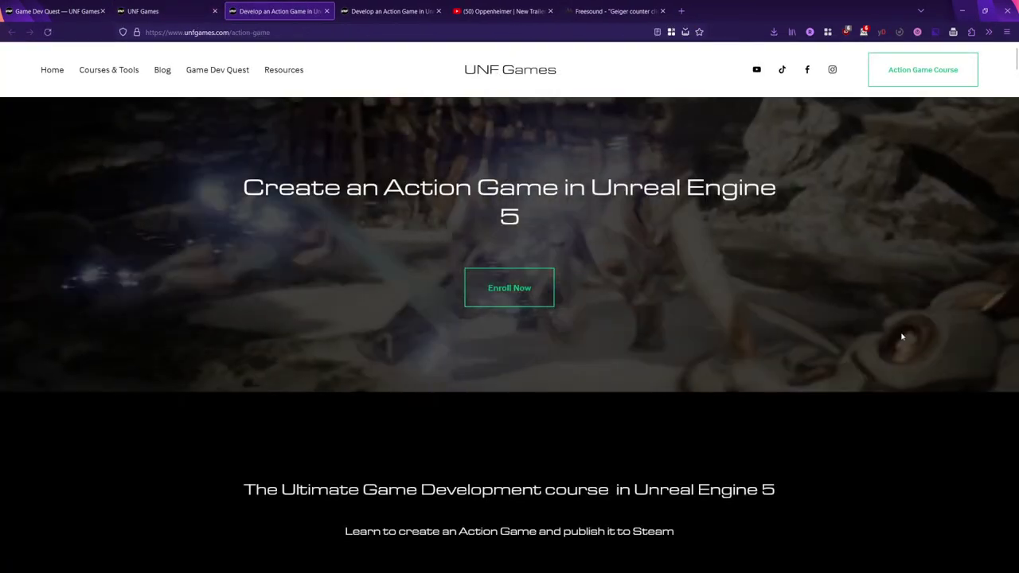
pyautogui.scroll(-1, 598, 353)
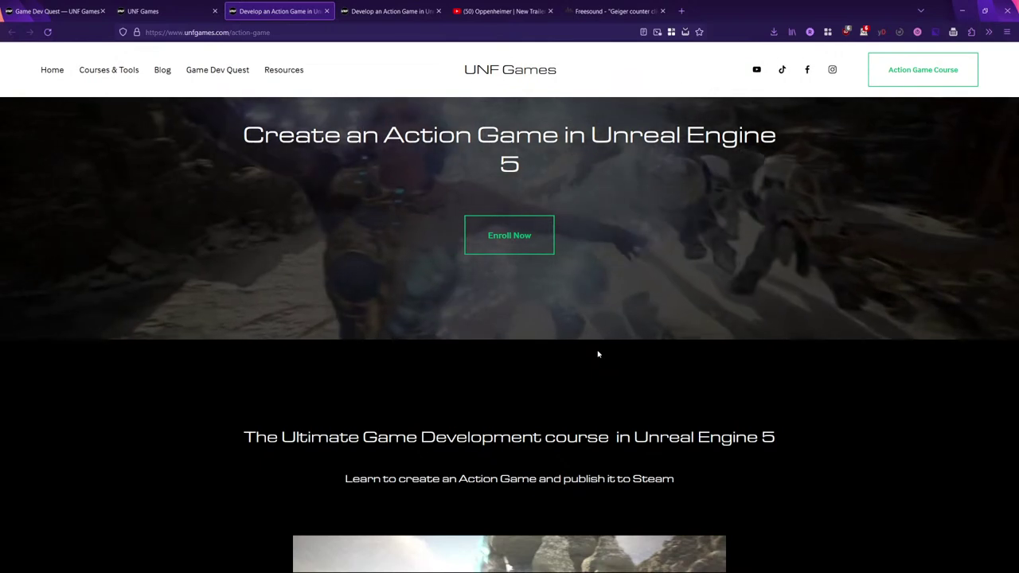
pyautogui.scroll(-1, 482, 335)
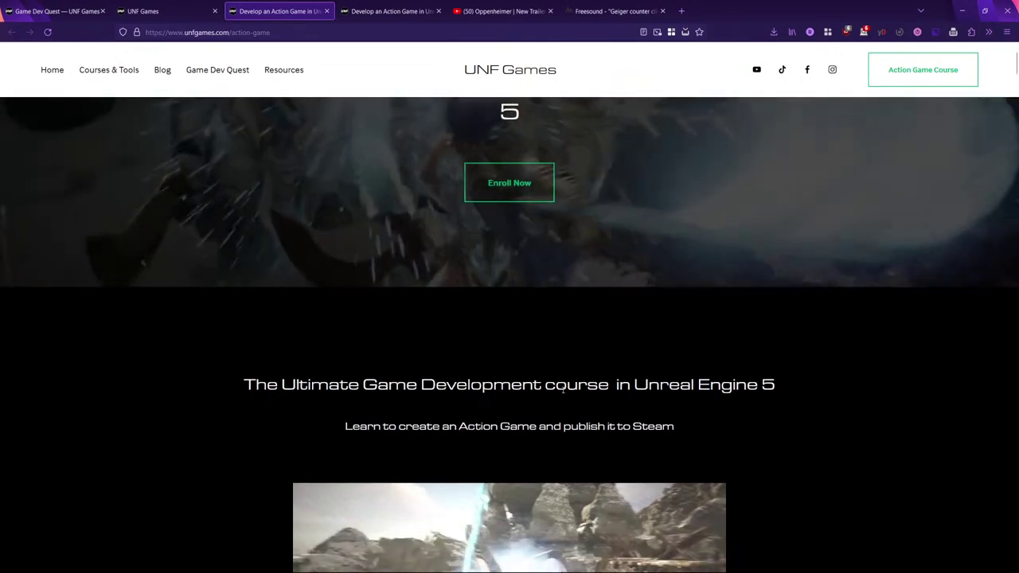
pyautogui.scroll(-10, 564, 391)
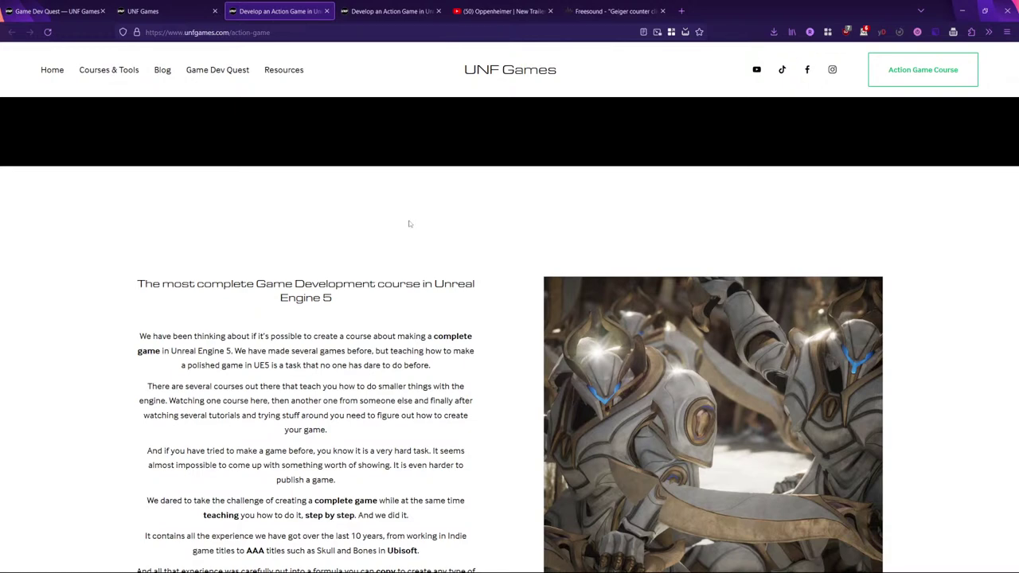
# Step: Look at the UNF Games home page again, then review the Action Game course's module overview and its web address
pyautogui.click(40, 11)
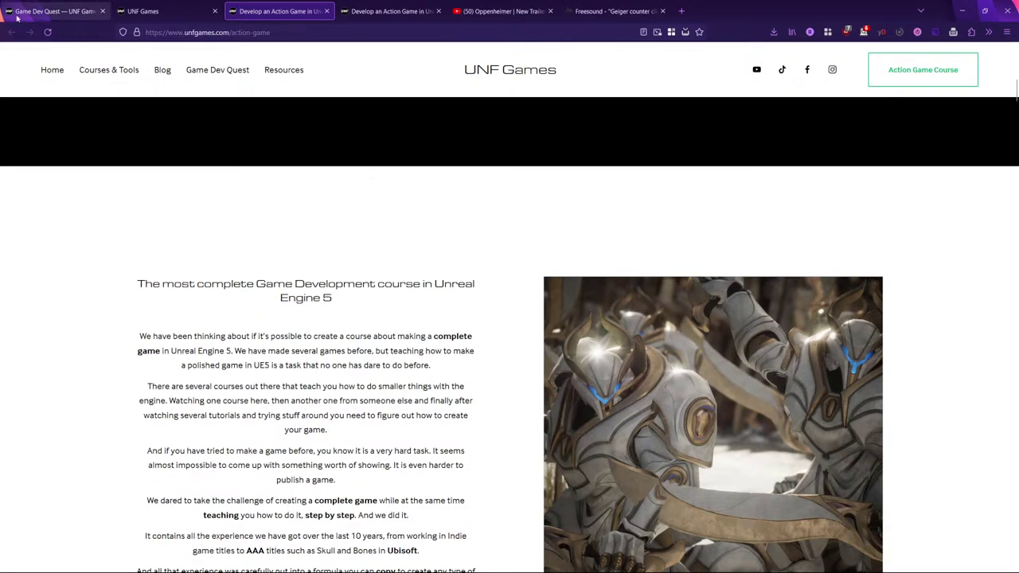
pyautogui.click(159, 11)
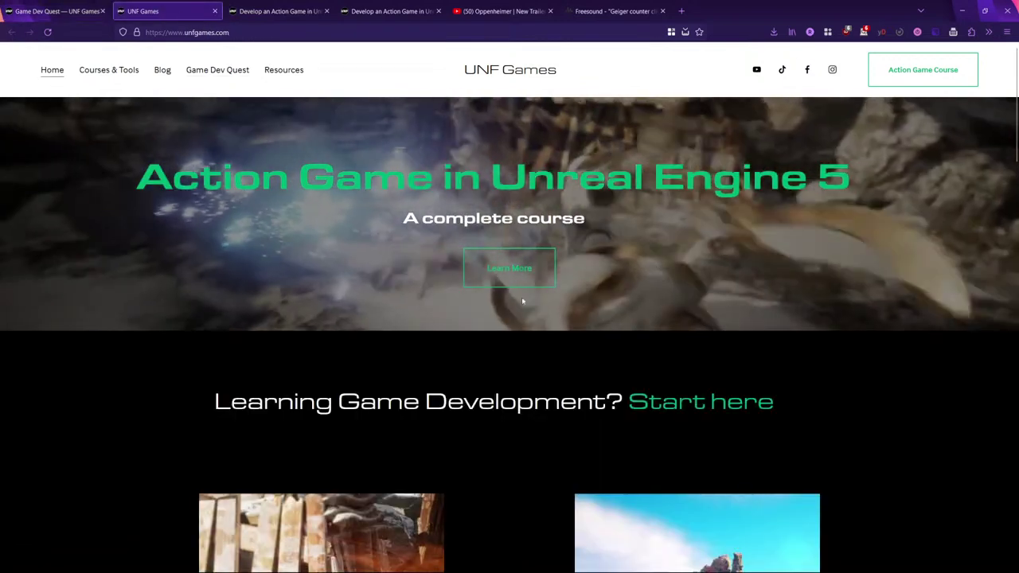
pyautogui.scroll(-4, 477, 335)
pyautogui.click(365, 9)
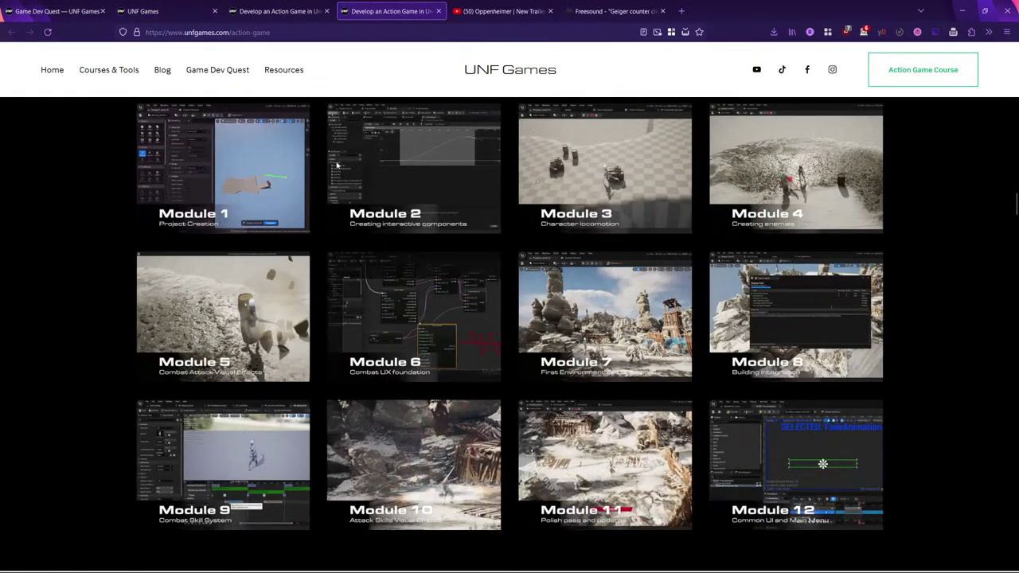
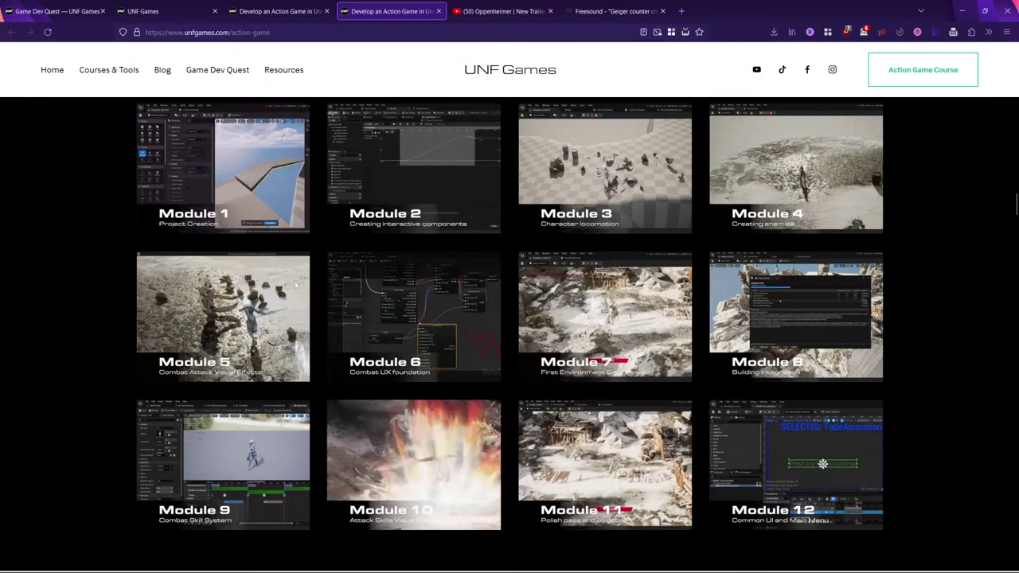
pyautogui.click(296, 30)
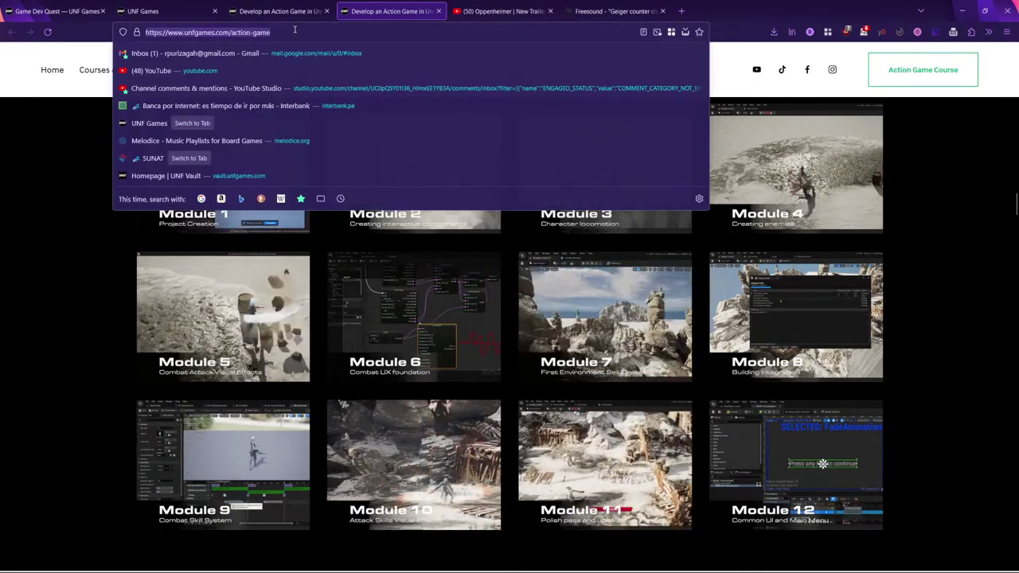
pyautogui.press('Escape')
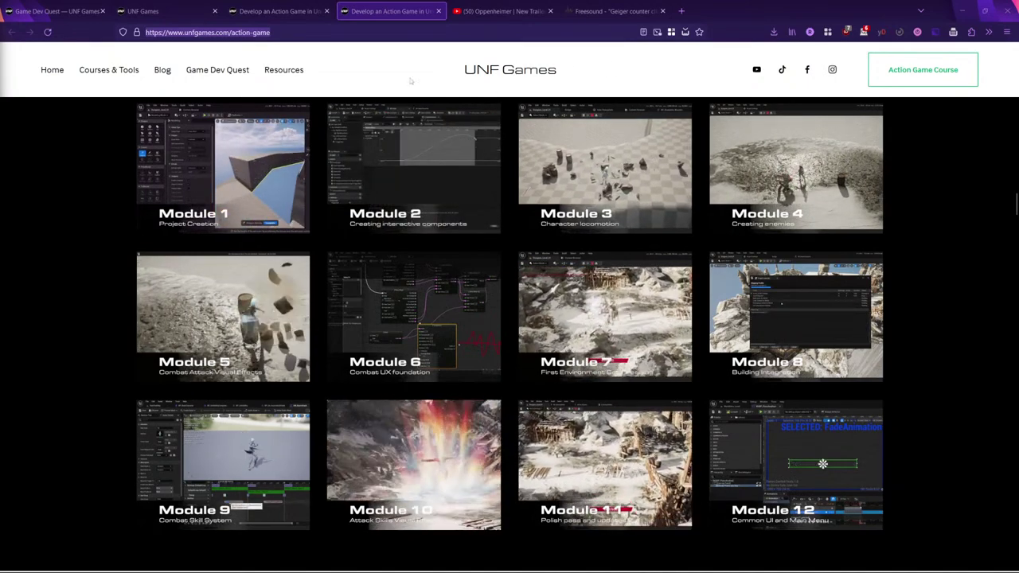
# Step: Go to the Oppenheimer trailer on YouTube and replay the title shot around 2:56
pyautogui.hotkey('ctrl', 'Tab')
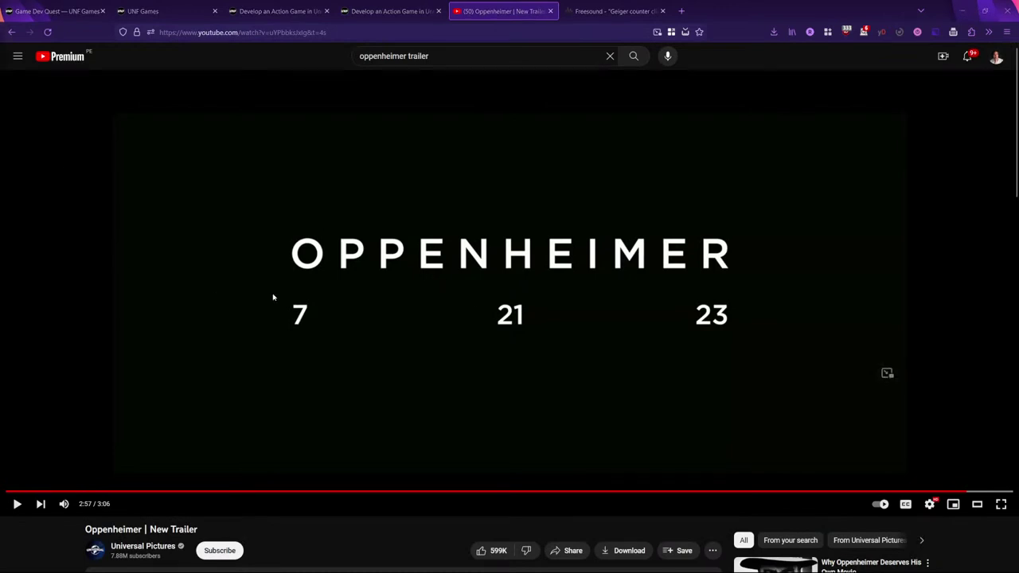
pyautogui.click(963, 493)
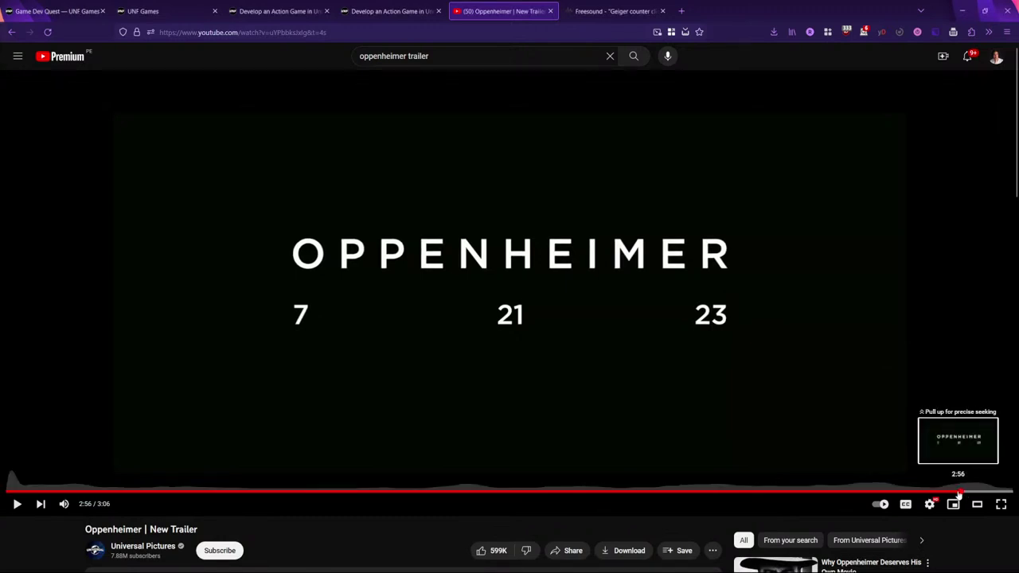
pyautogui.click(567, 349)
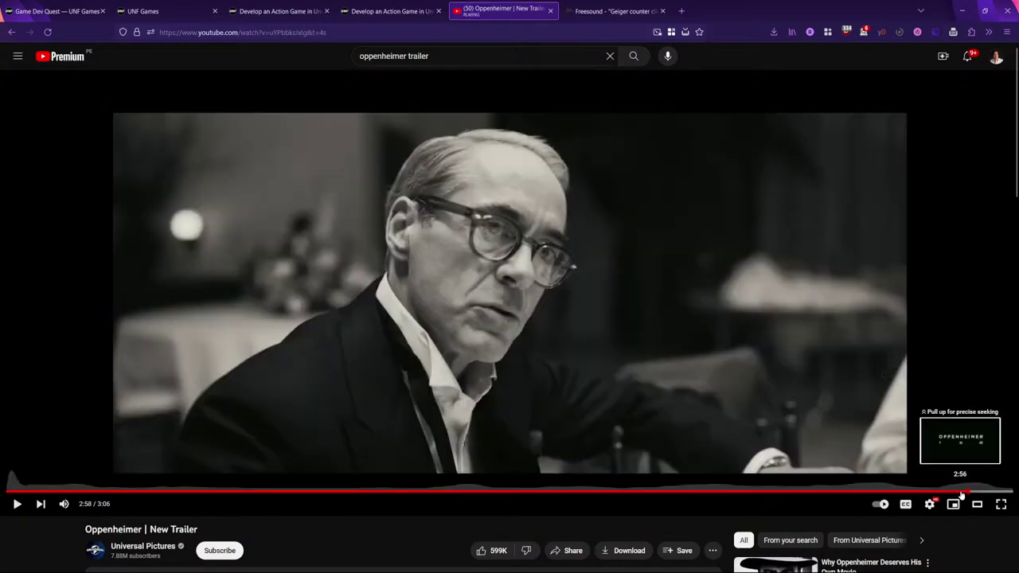
pyautogui.click(961, 493)
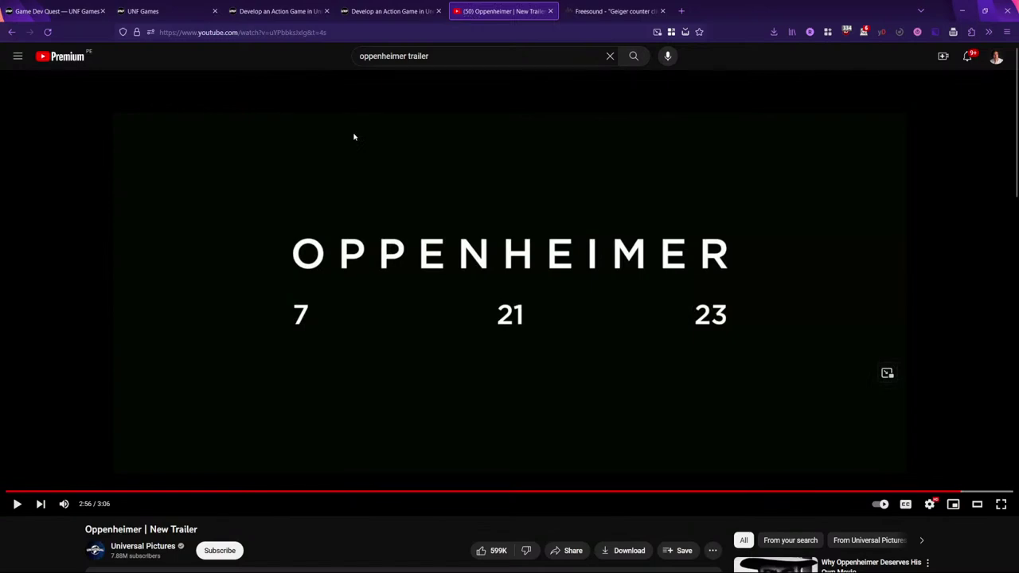
# Step: Switch to Unreal Engine and add an animation named Anim_FadeInFadeOut to WBP_TitleScreen, leaving it selected
pyautogui.hotkey('alt', 'Tab')
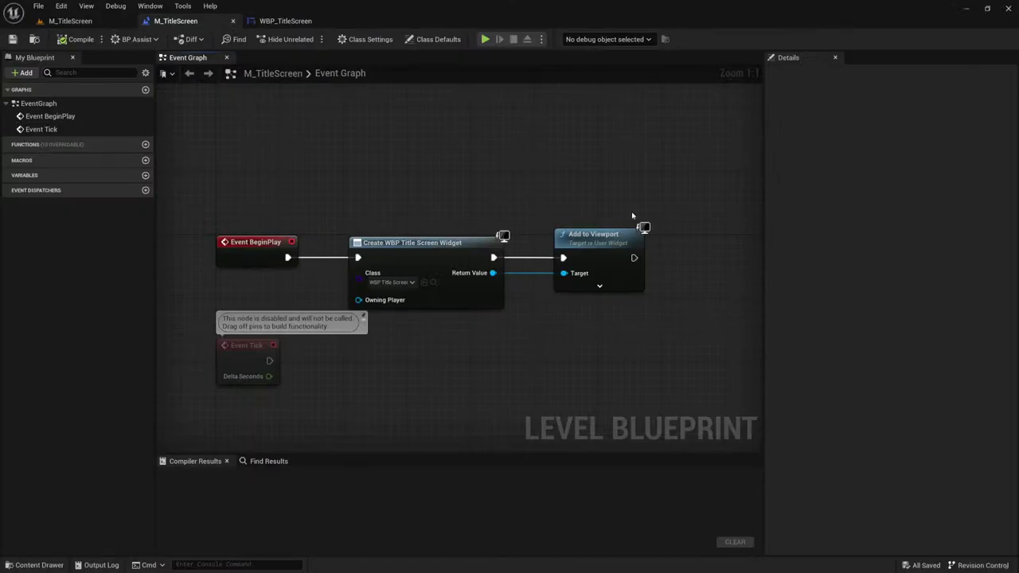
pyautogui.click(285, 21)
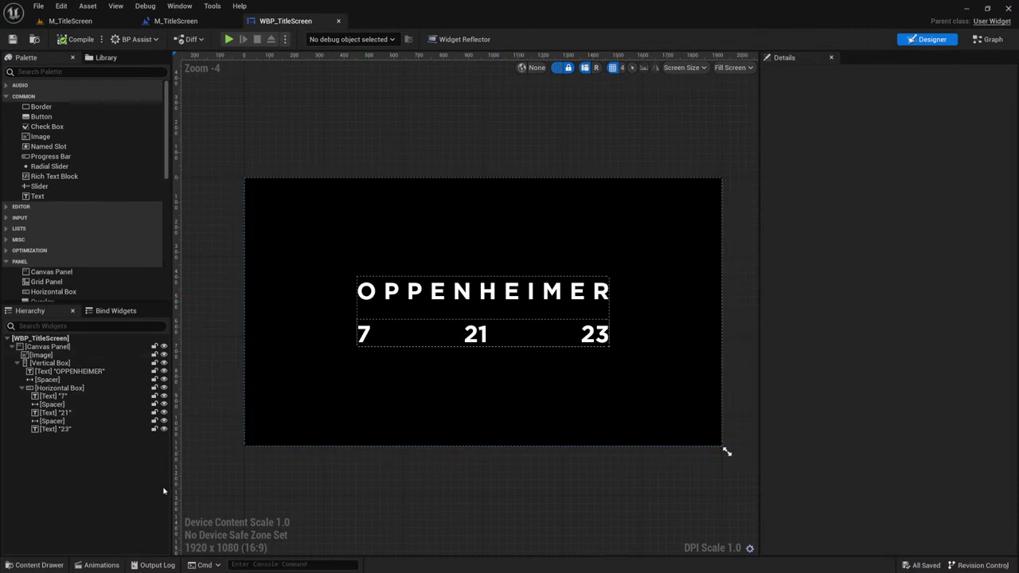
pyautogui.click(94, 564)
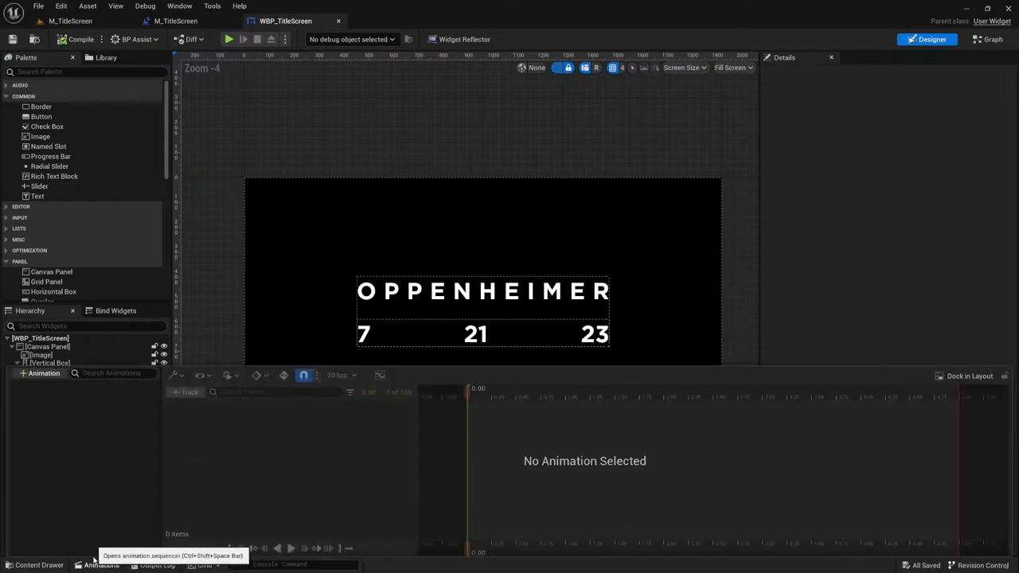
pyautogui.click(34, 374)
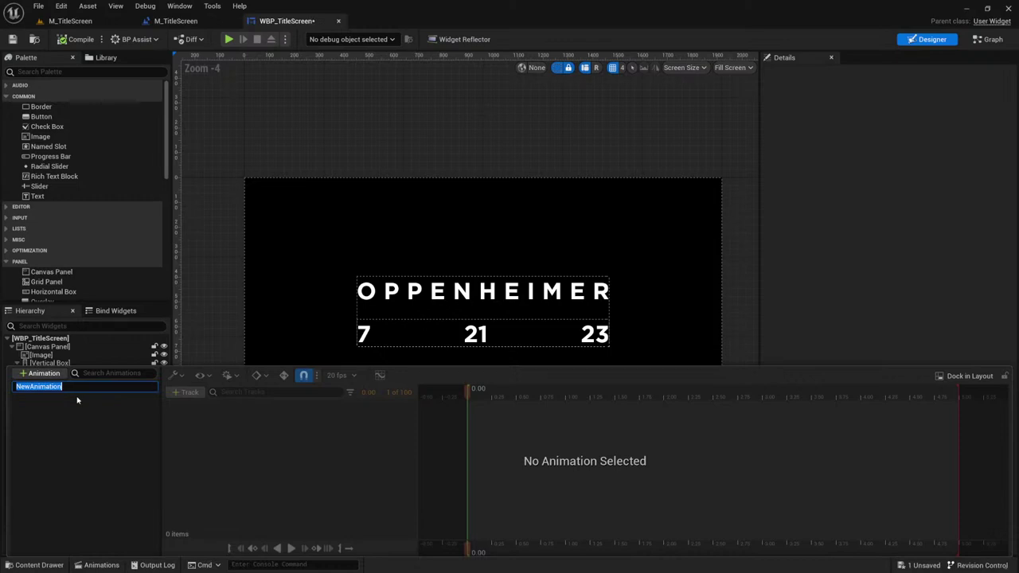
pyautogui.write('AN')
pyautogui.write('nim')
pyautogui.write('_Fade')
pyautogui.write('InFadeOu')
pyautogui.press('Return')
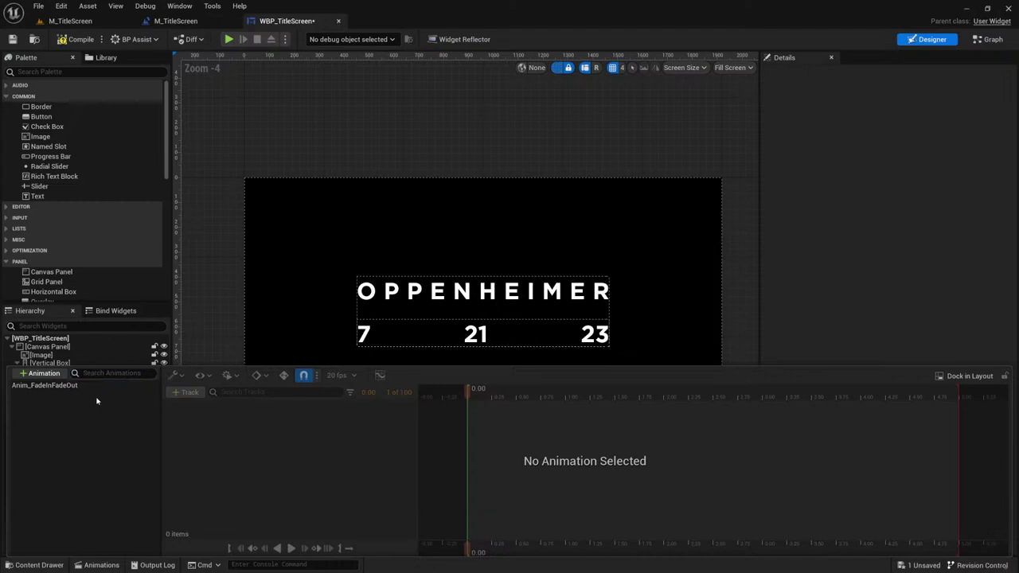
pyautogui.click(52, 388)
pyautogui.click(222, 148)
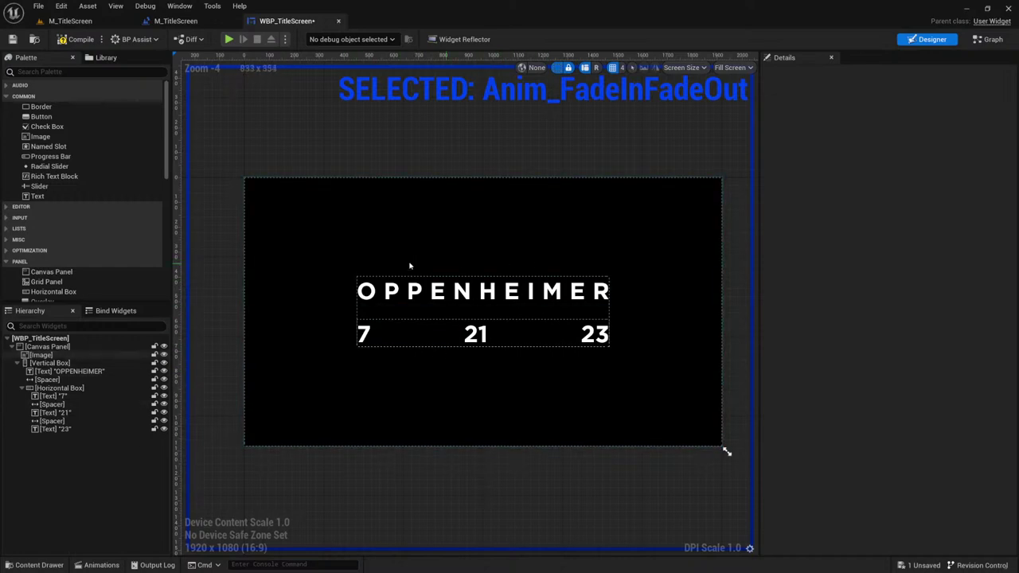
# Step: Rename the vertical box holding the title and date as VB, with Is Variable turned off
pyautogui.click(49, 363)
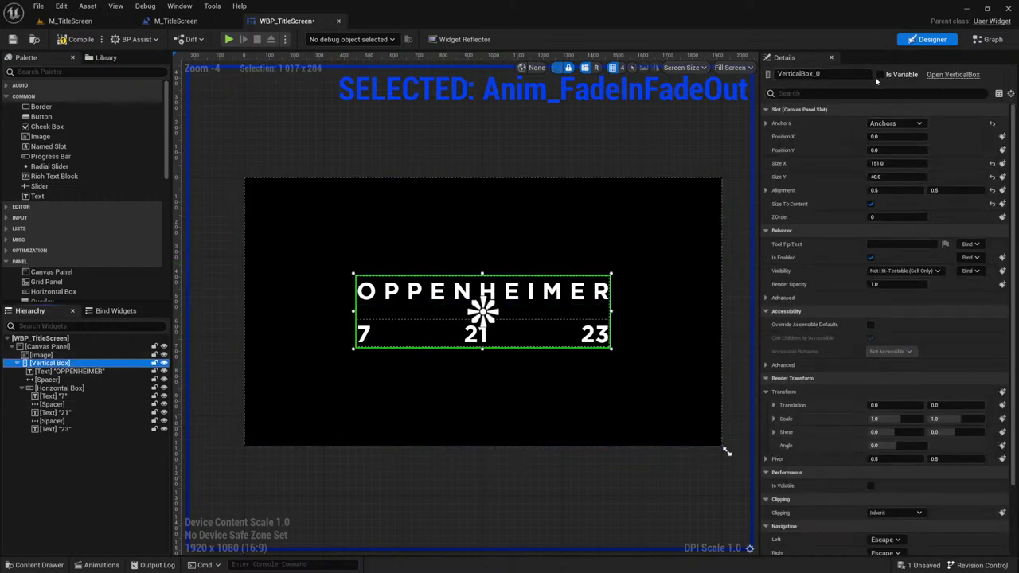
pyautogui.click(880, 75)
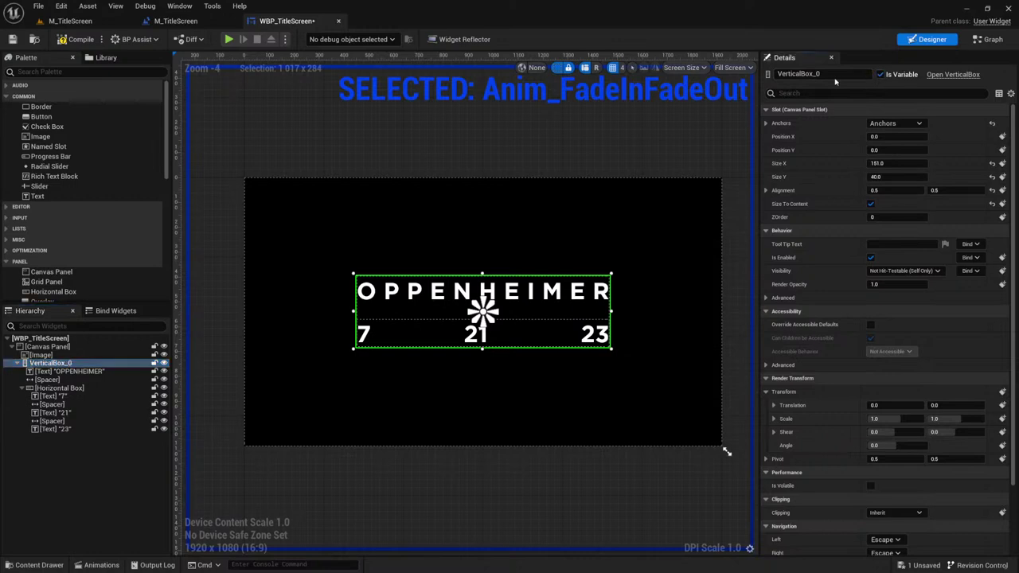
pyautogui.click(832, 75)
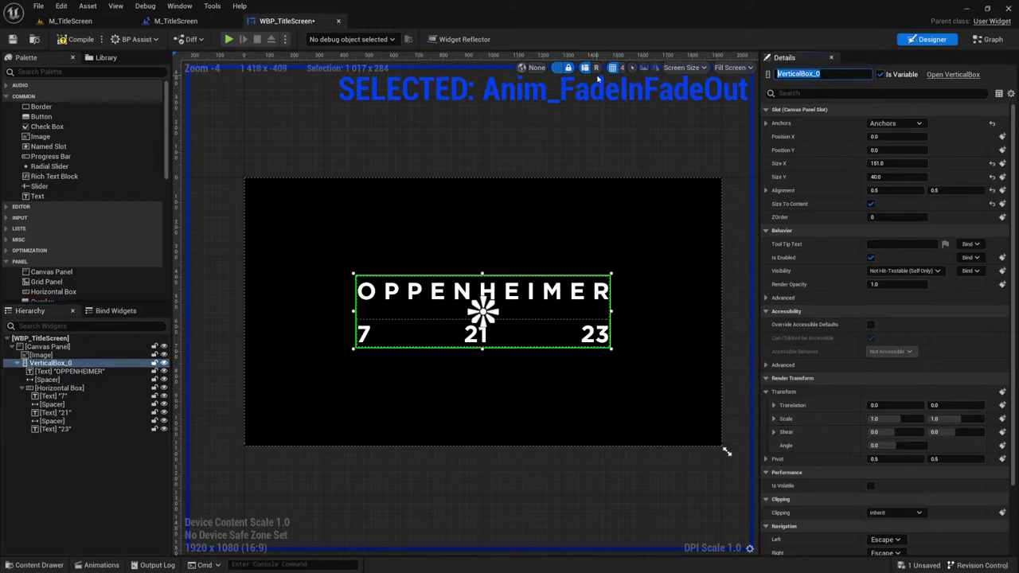
pyautogui.write('VB')
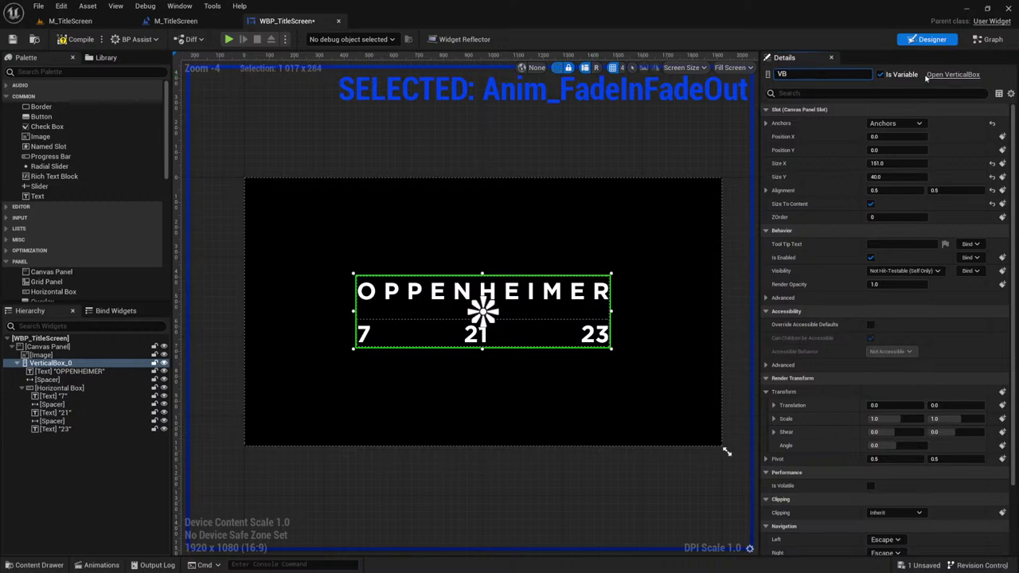
pyautogui.click(881, 77)
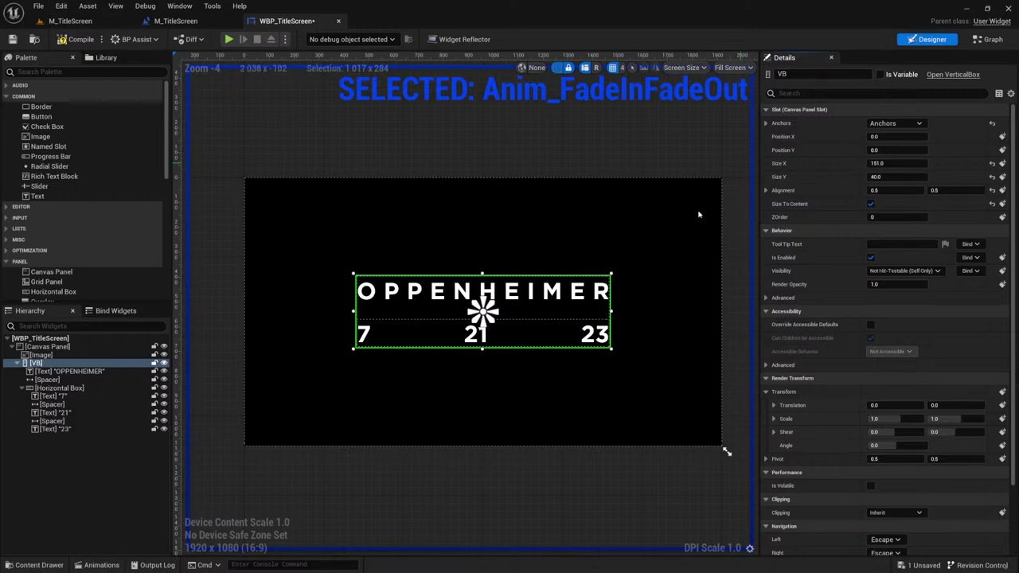
# Step: Rename the vertical box holding the title and date as VB_Title
pyautogui.click(828, 74)
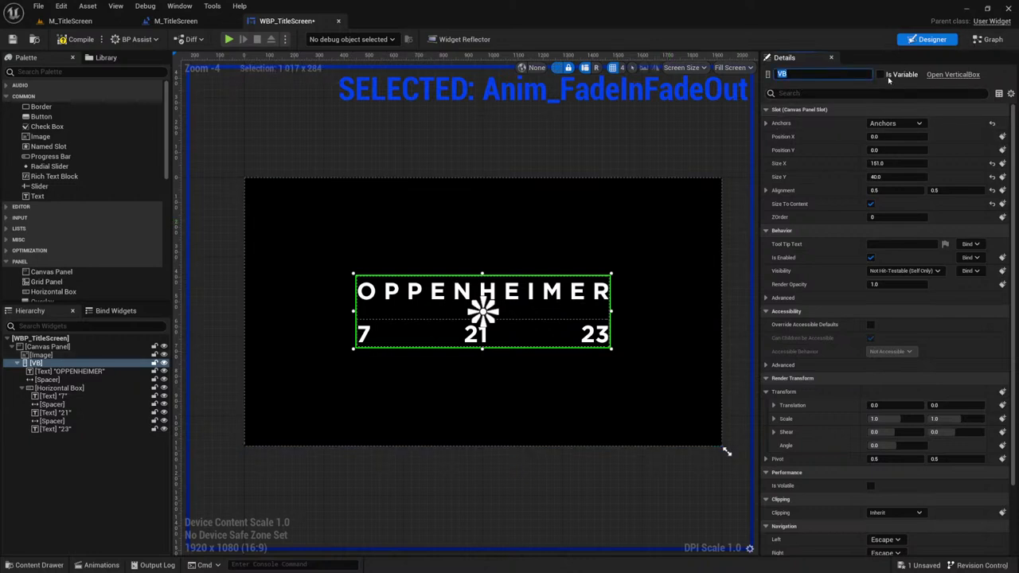
pyautogui.click(843, 74)
pyautogui.press('Return')
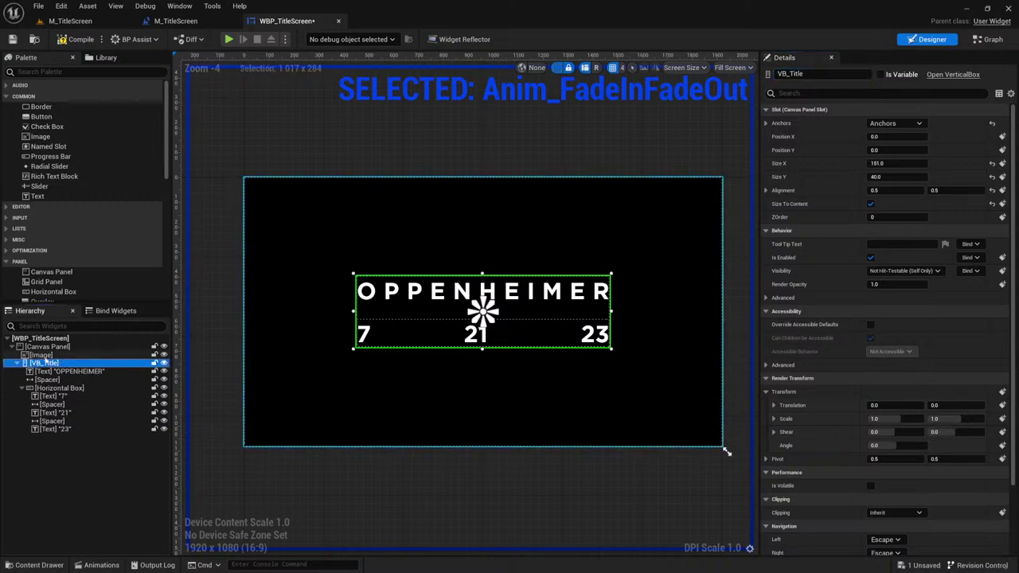
# Step: Open Anim_FadeInFadeOut for editing and add a VB_Title track to it with a Render Opacity property track
pyautogui.click(97, 566)
pyautogui.click(39, 387)
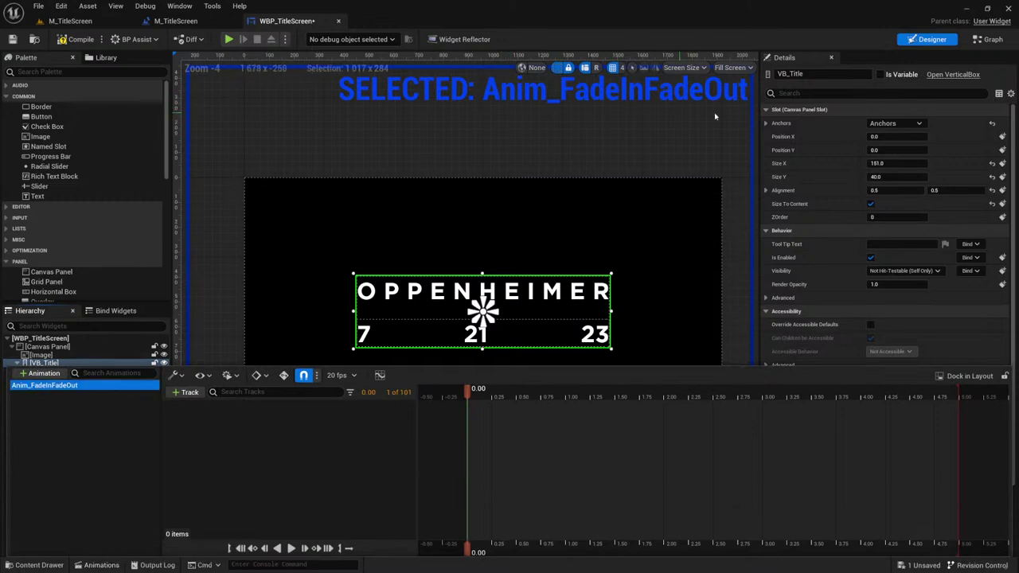
pyautogui.click(187, 395)
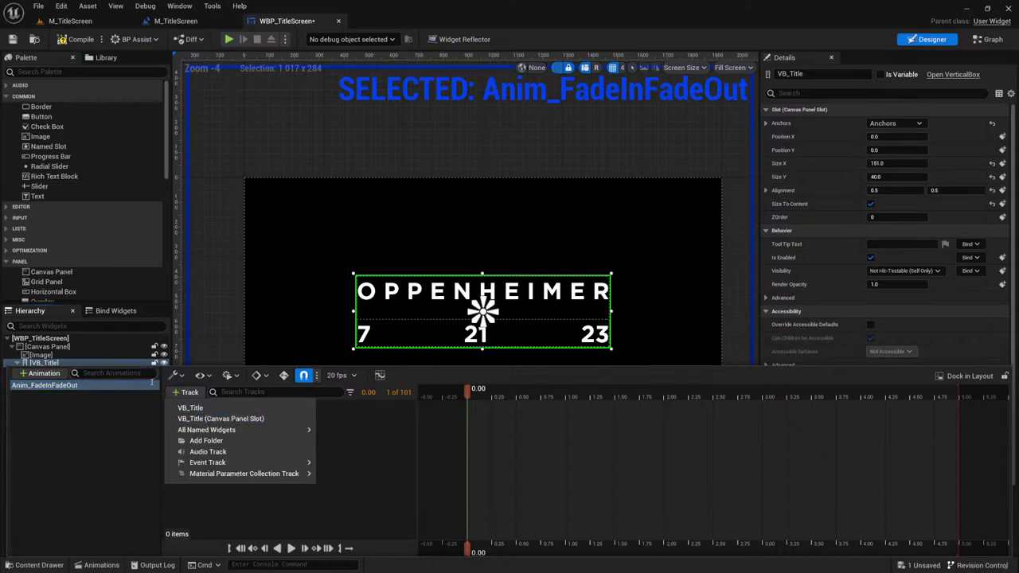
pyautogui.click(233, 410)
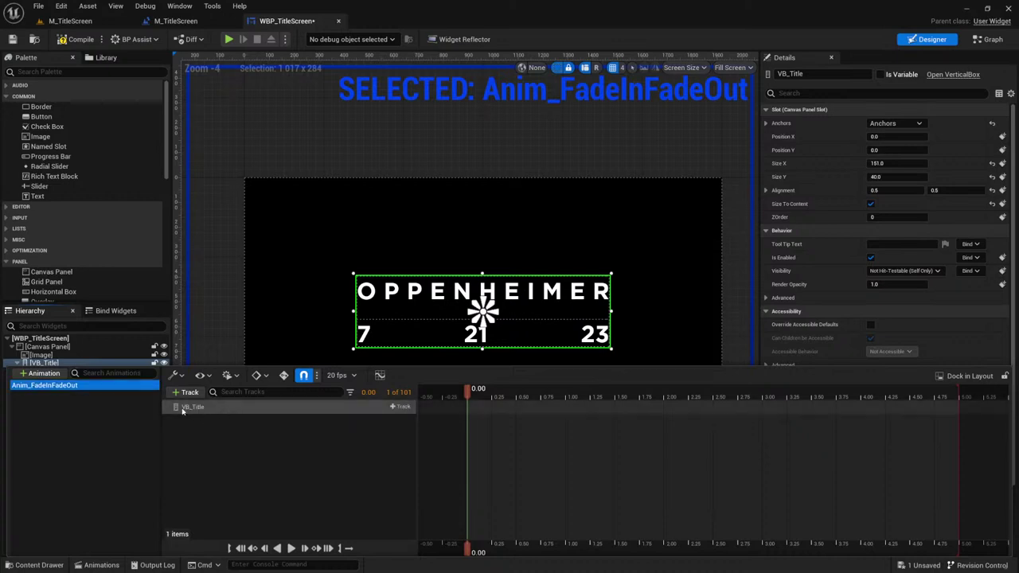
pyautogui.click(400, 407)
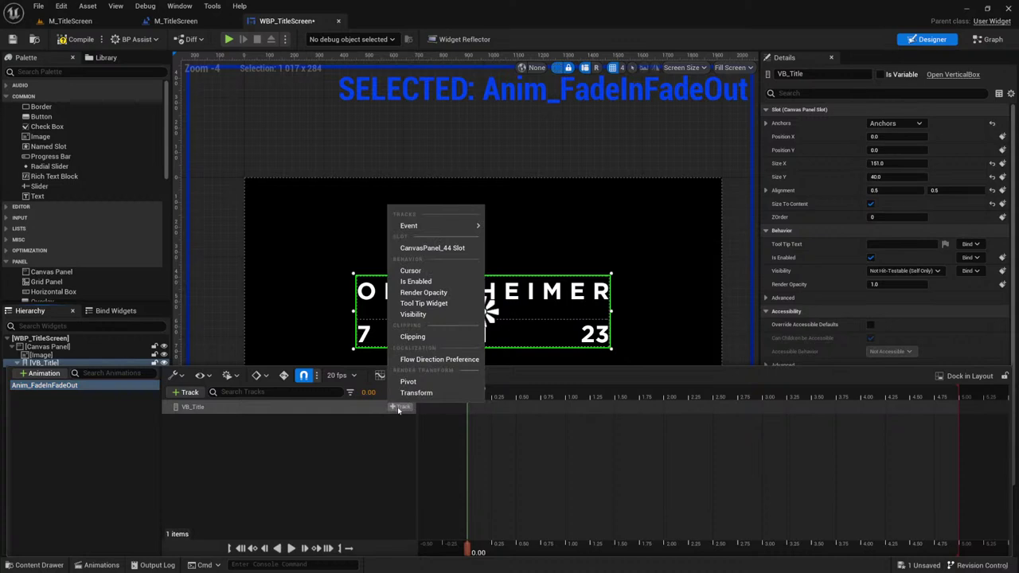
pyautogui.click(420, 293)
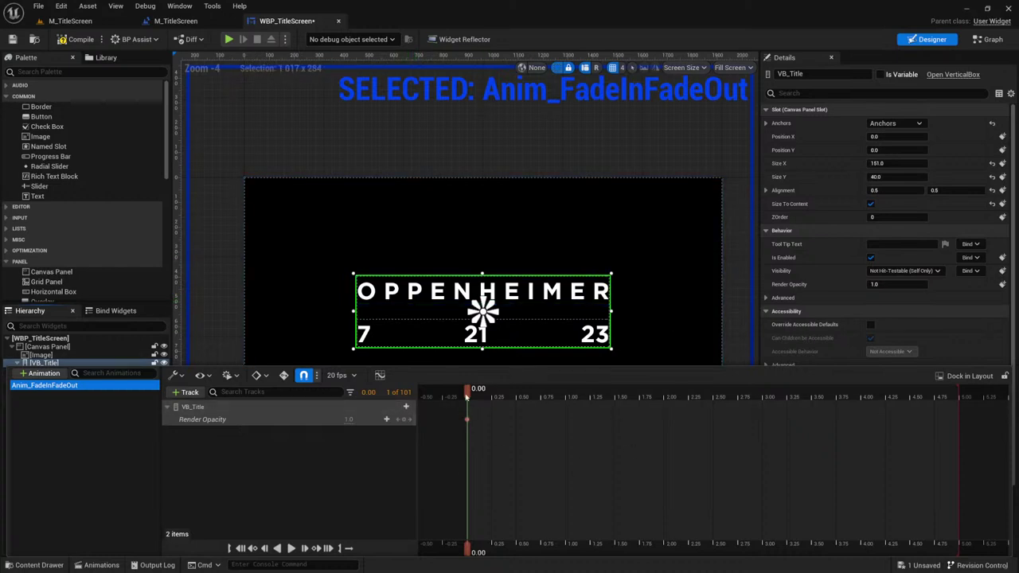
# Step: Open the Render Opacity value of VB_Title at time 0.00 for editing
pyautogui.click(346, 422)
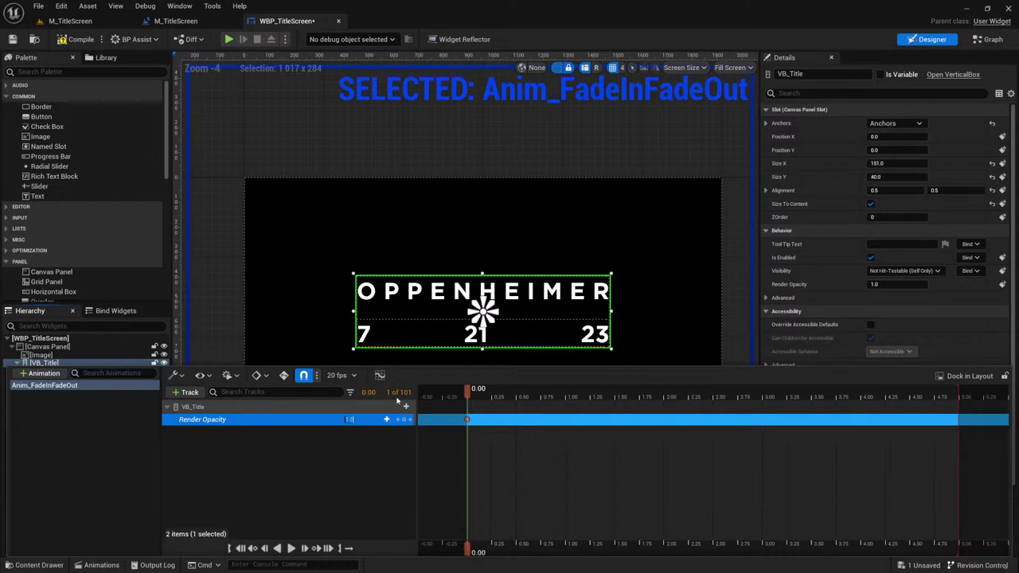
# Step: Add a Render Opacity key for VB_Title at 1.00 on the Anim_FadeInFadeOut timeline
pyautogui.click(334, 432)
pyautogui.moveTo(468, 391); pyautogui.dragTo(565, 397)
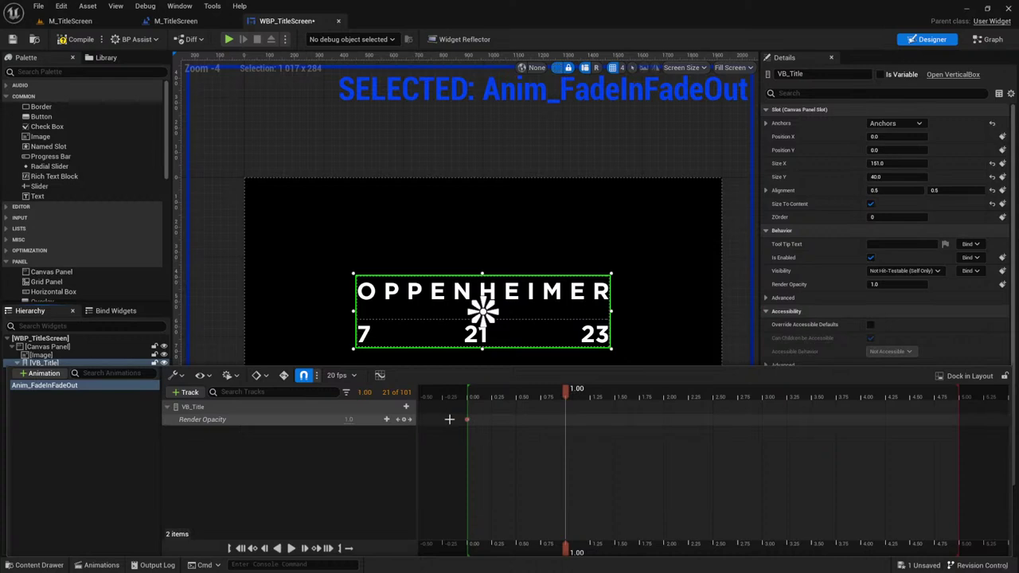
pyautogui.click(404, 420)
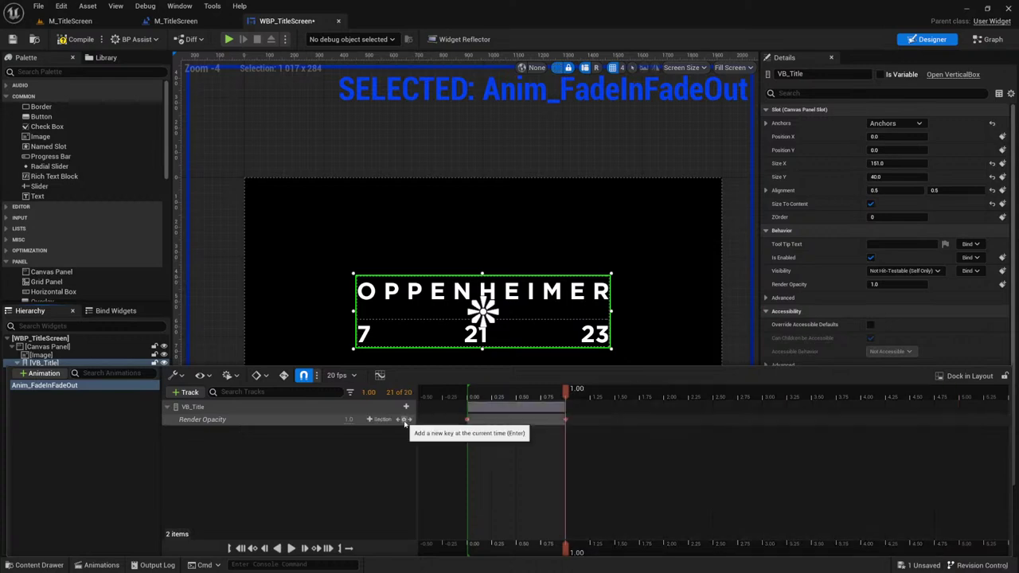
pyautogui.click(292, 548)
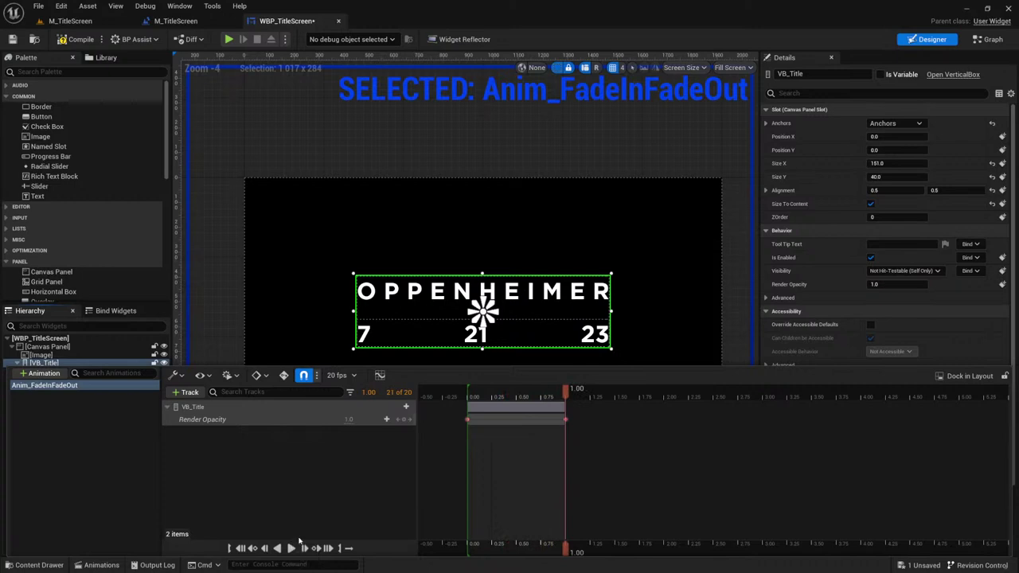
# Step: Key VB_Title's Render Opacity to 0 at 0.55 on the timeline
pyautogui.moveTo(482, 396); pyautogui.dragTo(521, 396)
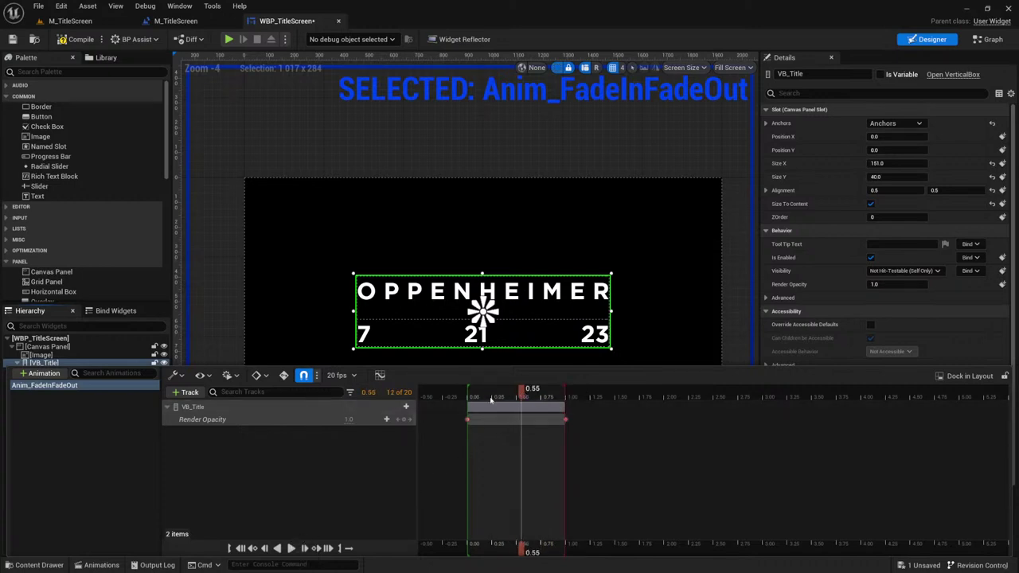
pyautogui.click(349, 420)
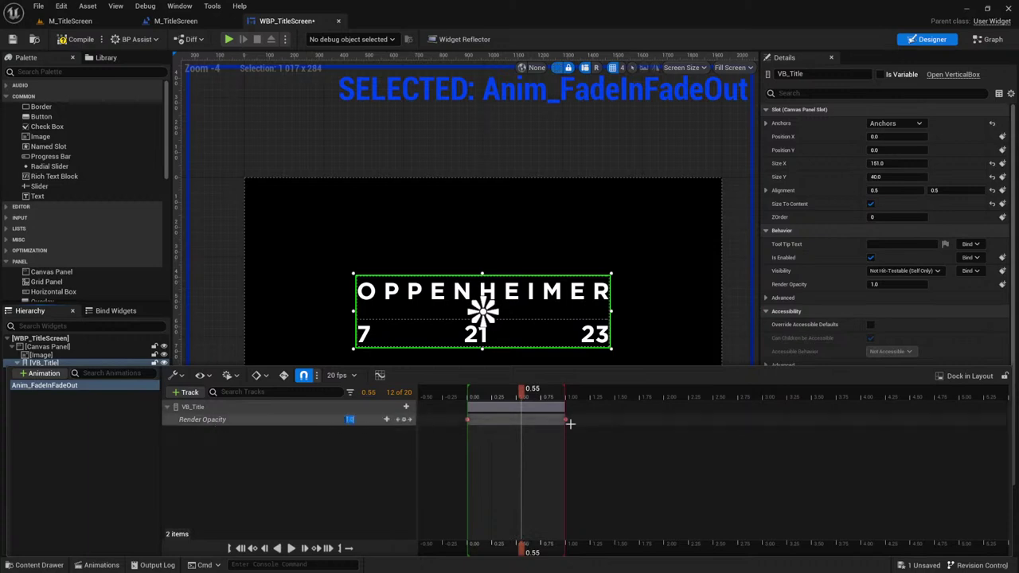
pyautogui.press('BackSpace')
pyautogui.press('Return')
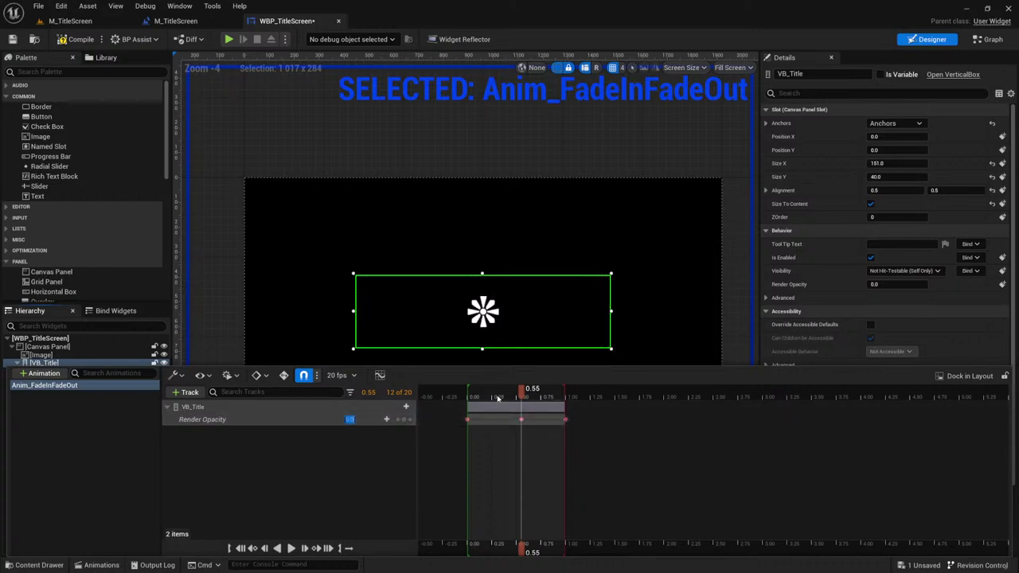
# Step: Rewind the animation to 0.00 and preview the title's opacity fade by playback and scrubbing
pyautogui.moveTo(509, 392); pyautogui.dragTo(469, 422)
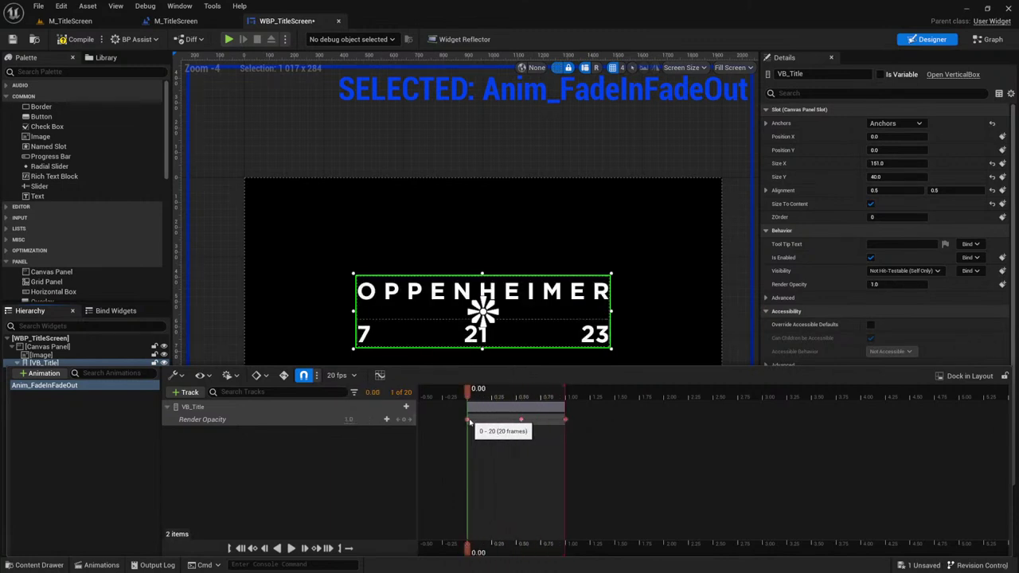
pyautogui.click(291, 548)
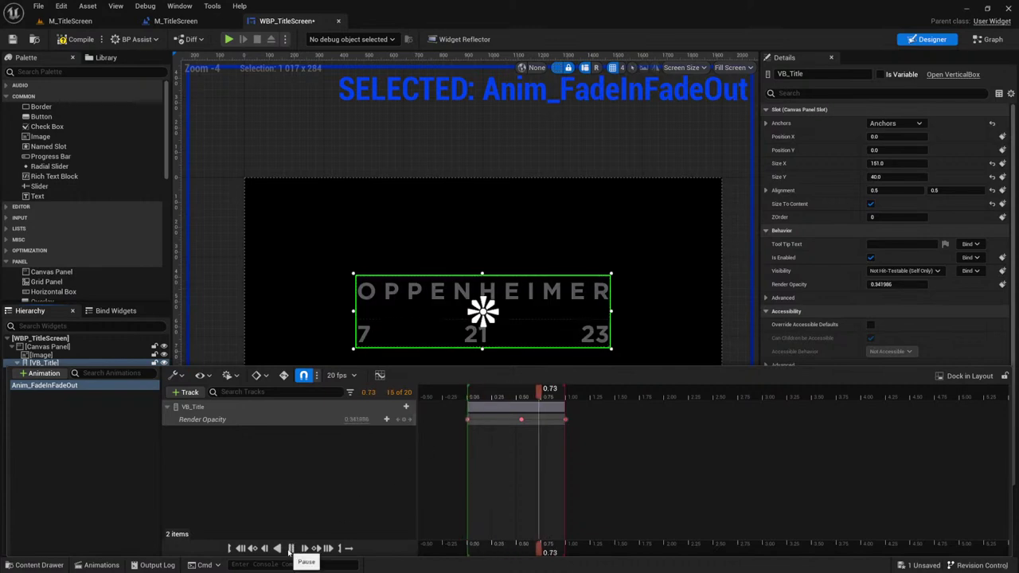
pyautogui.click(292, 549)
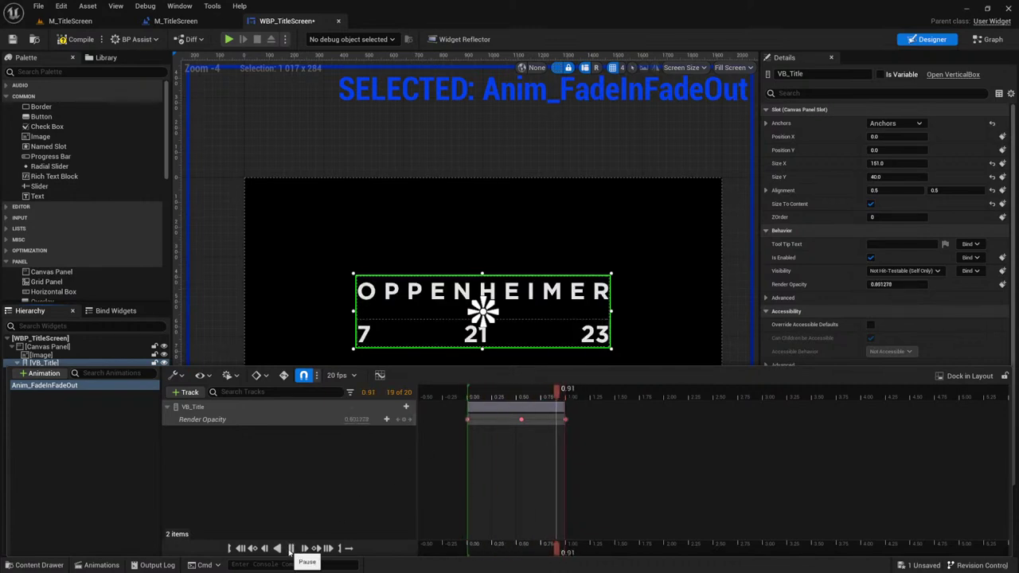
pyautogui.click(292, 549)
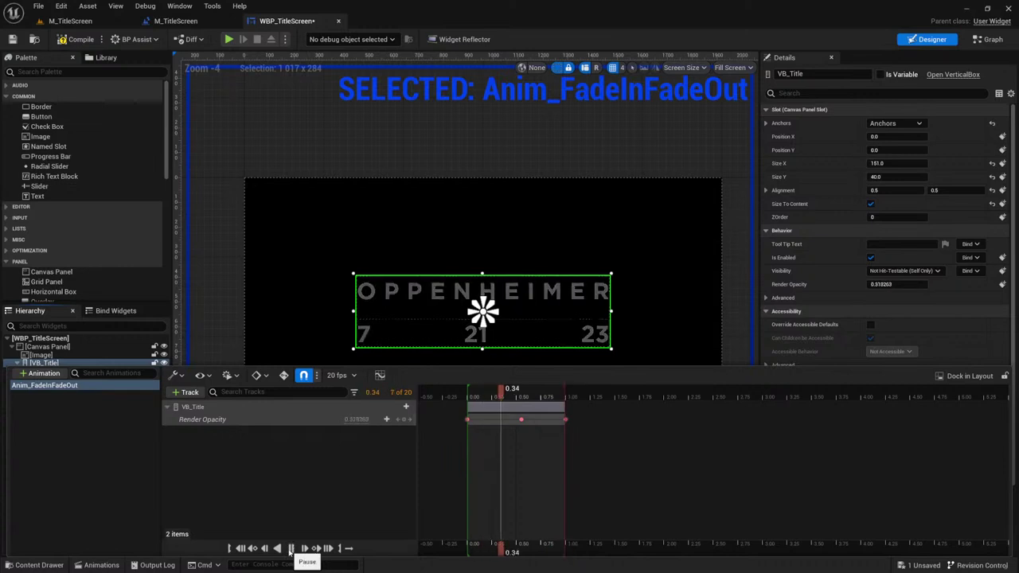
pyautogui.moveTo(528, 397)
pyautogui.mouseDown()
pyautogui.moveTo(489, 397)
pyautogui.moveTo(516, 397)
pyautogui.mouseUp()
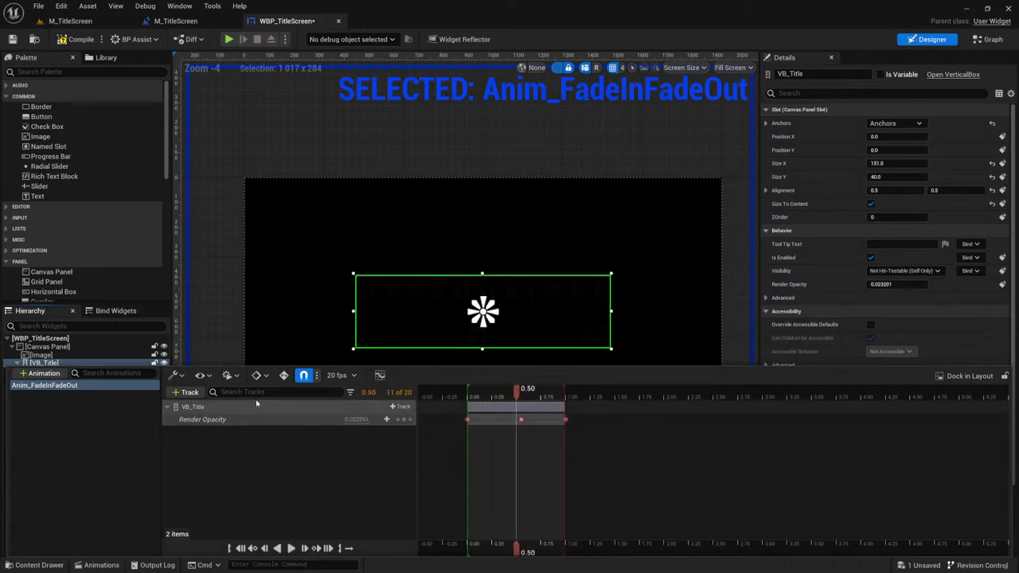
# Step: Select and deselect Anim_FadeInFadeOut in the animation list, examining how the Designer view indicates the selected animation
pyautogui.click(56, 435)
pyautogui.click(471, 132)
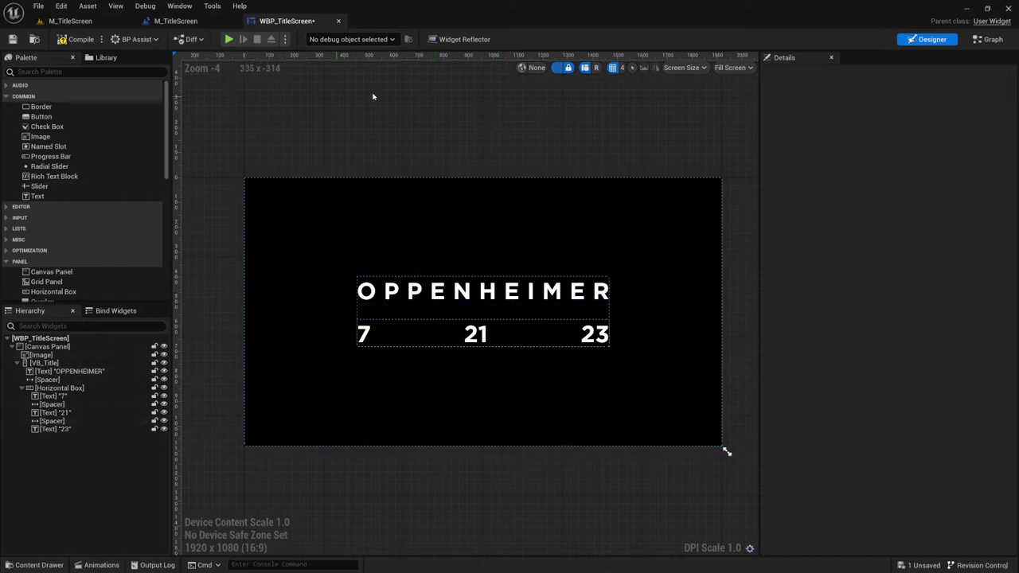
pyautogui.click(95, 566)
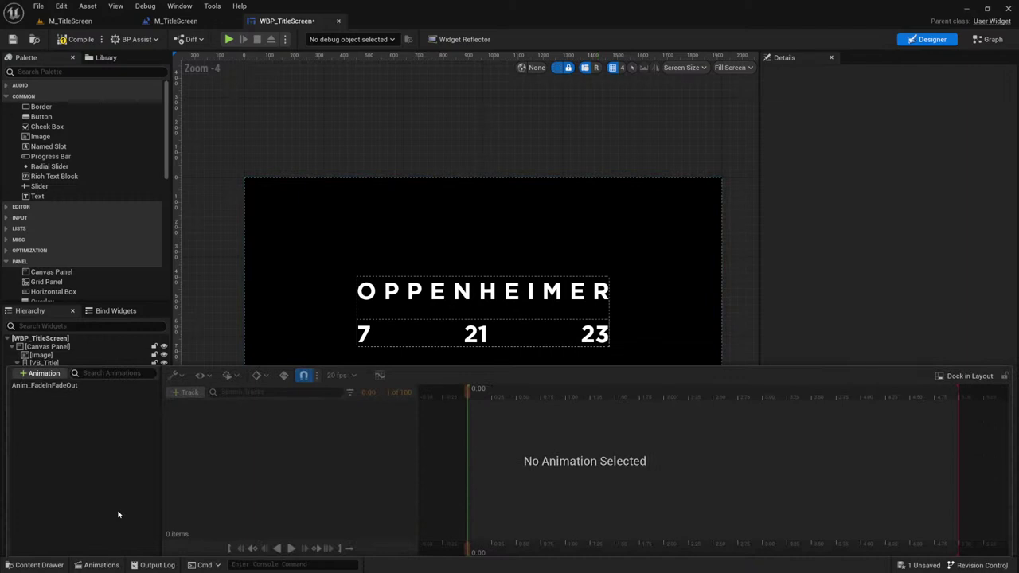
pyautogui.click(50, 388)
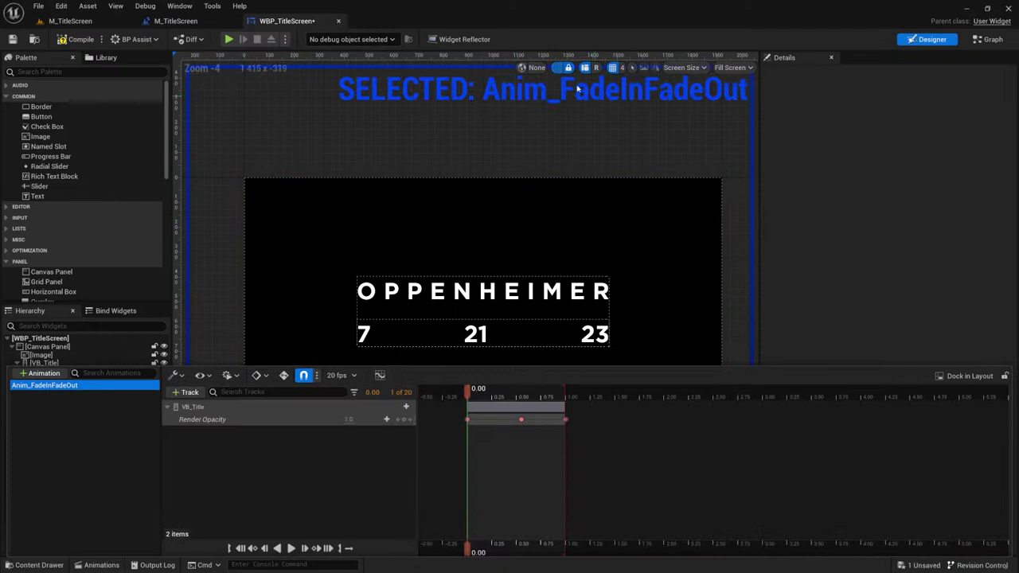
pyautogui.click(84, 414)
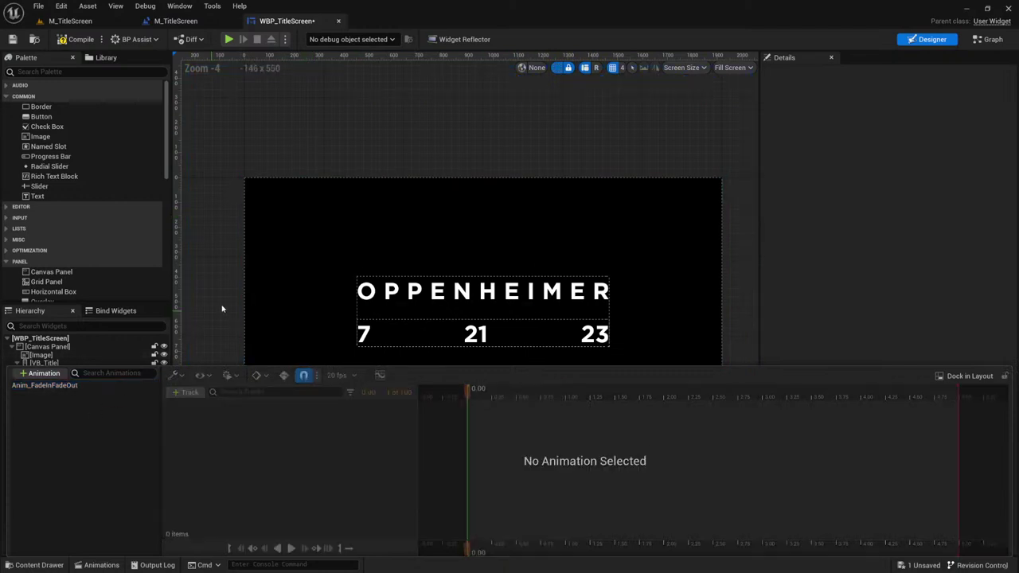
pyautogui.click(44, 385)
pyautogui.click(46, 419)
pyautogui.click(67, 386)
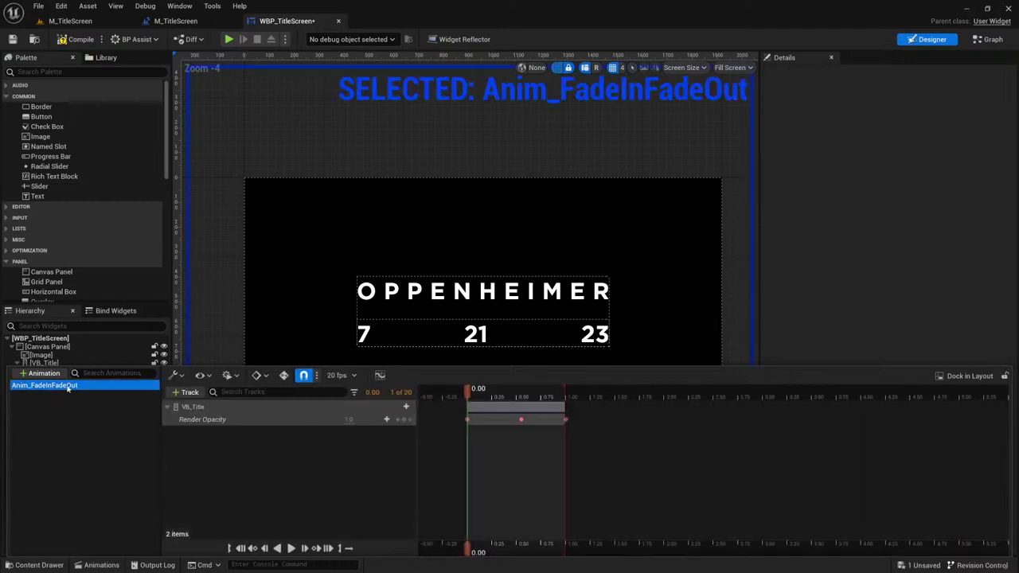
pyautogui.click(61, 421)
pyautogui.click(223, 252)
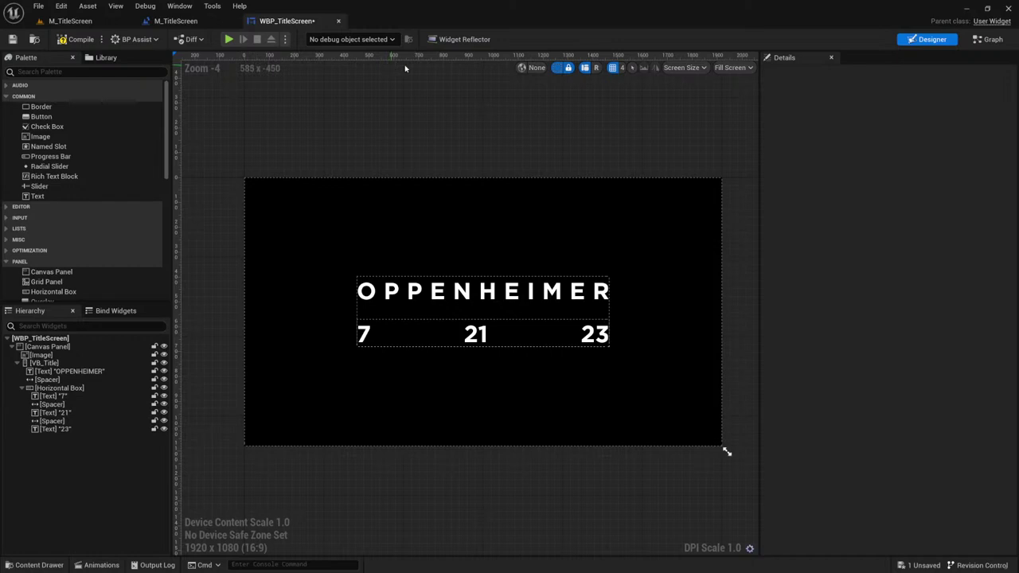
# Step: Open the widget's Event Graph and add a custom event in an empty area
pyautogui.click(987, 39)
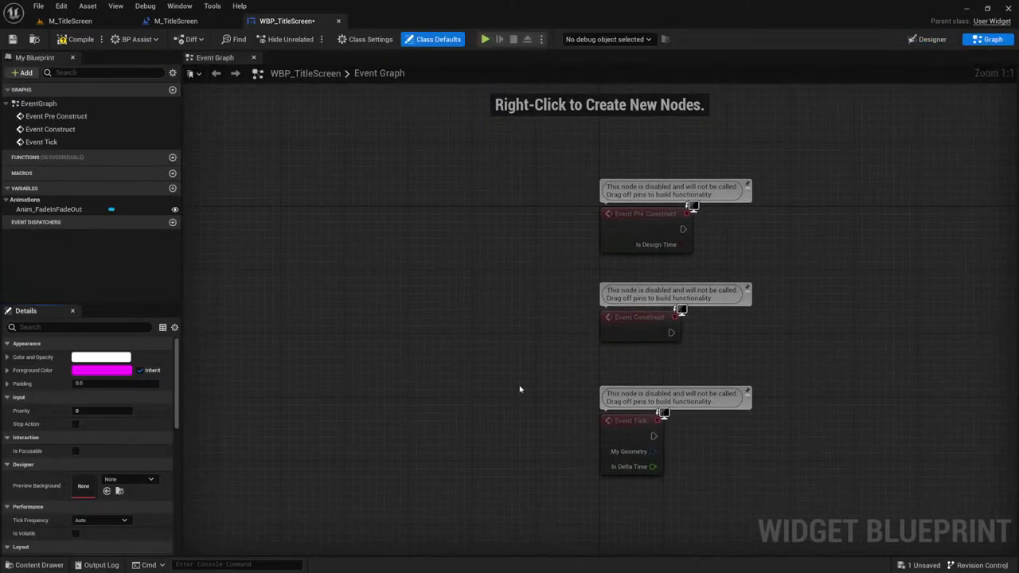
pyautogui.moveTo(520, 387); pyautogui.dragTo(364, 293, button='right')
pyautogui.moveTo(387, 390); pyautogui.dragTo(374, 247, button='right')
pyautogui.rightClick(368, 202)
pyautogui.write('custom')
pyautogui.press('Return')
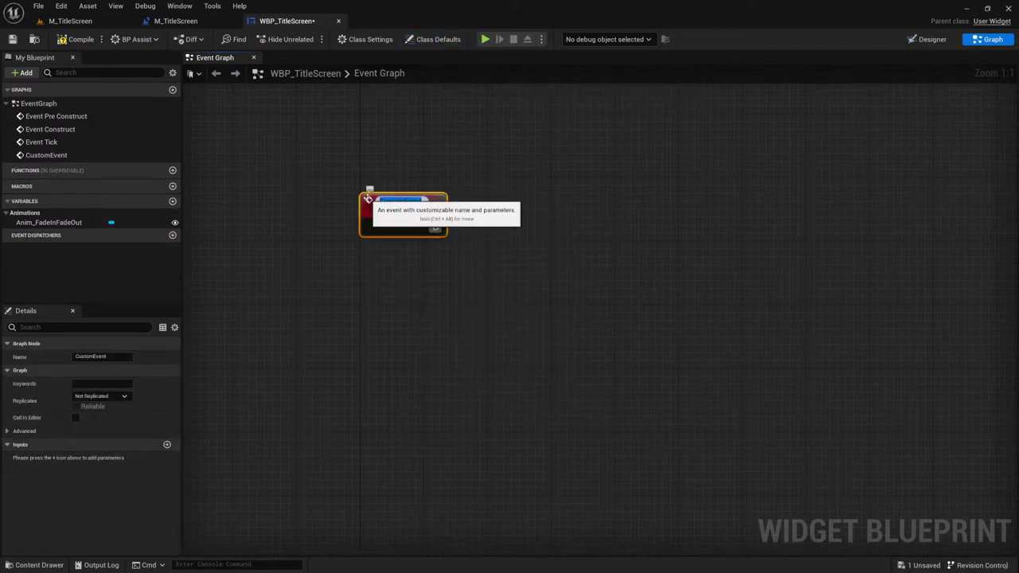
# Step: Name the custom event PlayFadeInAndOut
pyautogui.write('Fa')
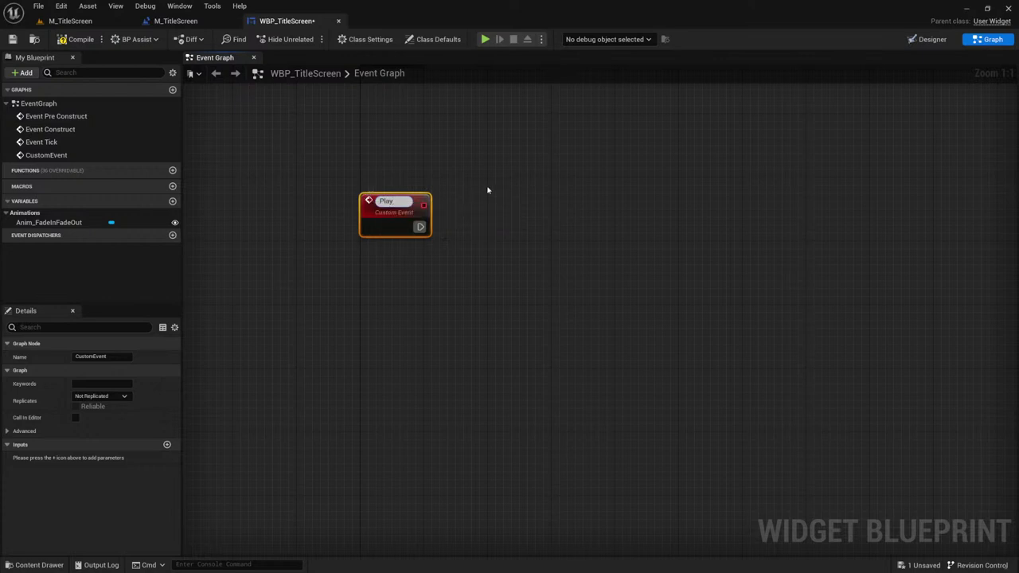
pyautogui.write('ayFadeInO')
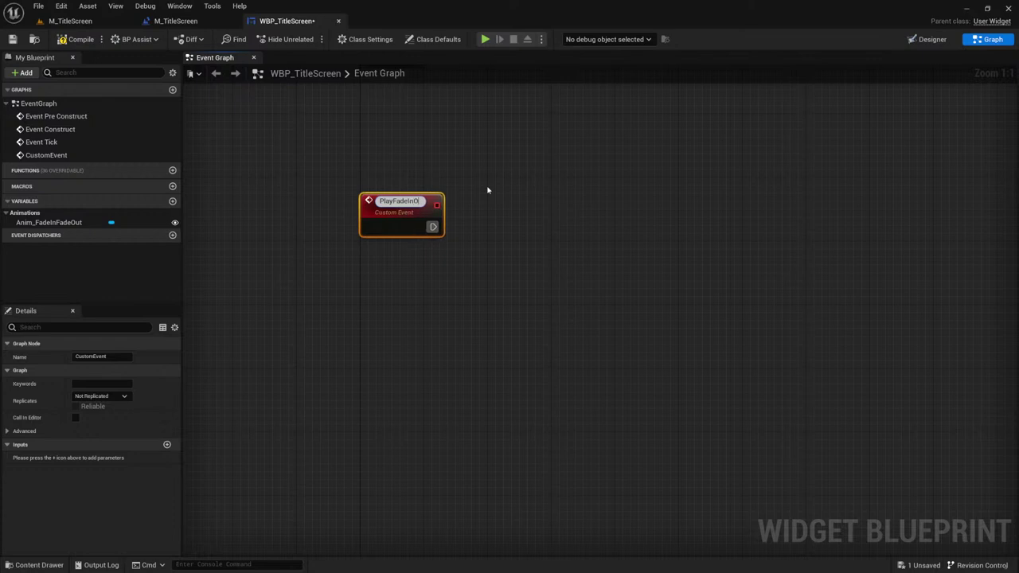
pyautogui.write('ut')
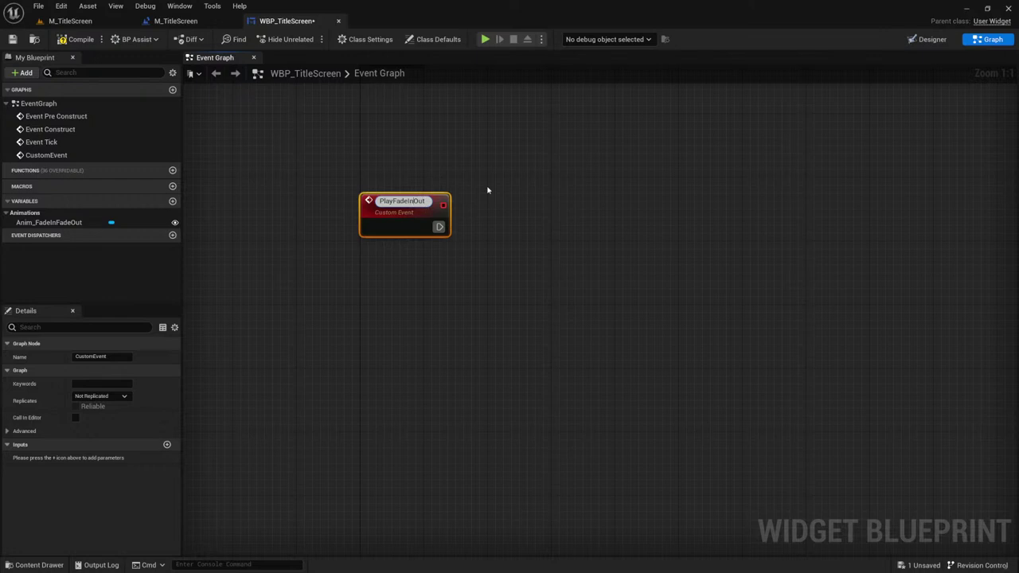
pyautogui.press('Left')
pyautogui.press('Left')
pyautogui.press('Left')
pyautogui.write('And')
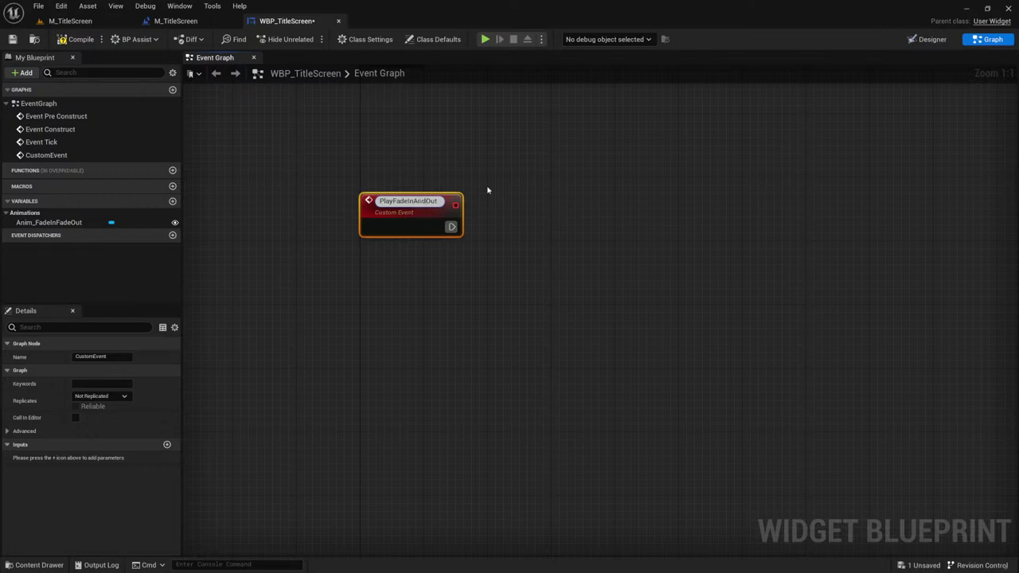
pyautogui.press('Return')
pyautogui.click(501, 223)
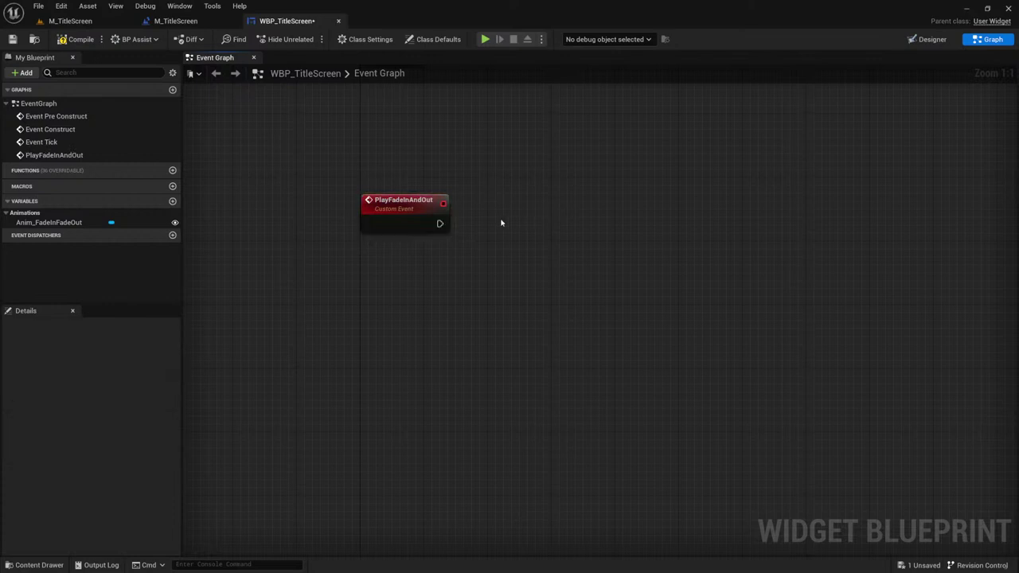
# Step: Place a getter for the Anim_FadeInFadeOut variable near the custom event and create a Play Animation node from it
pyautogui.click(367, 211)
pyautogui.moveTo(560, 175); pyautogui.dragTo(476, 200, button='right')
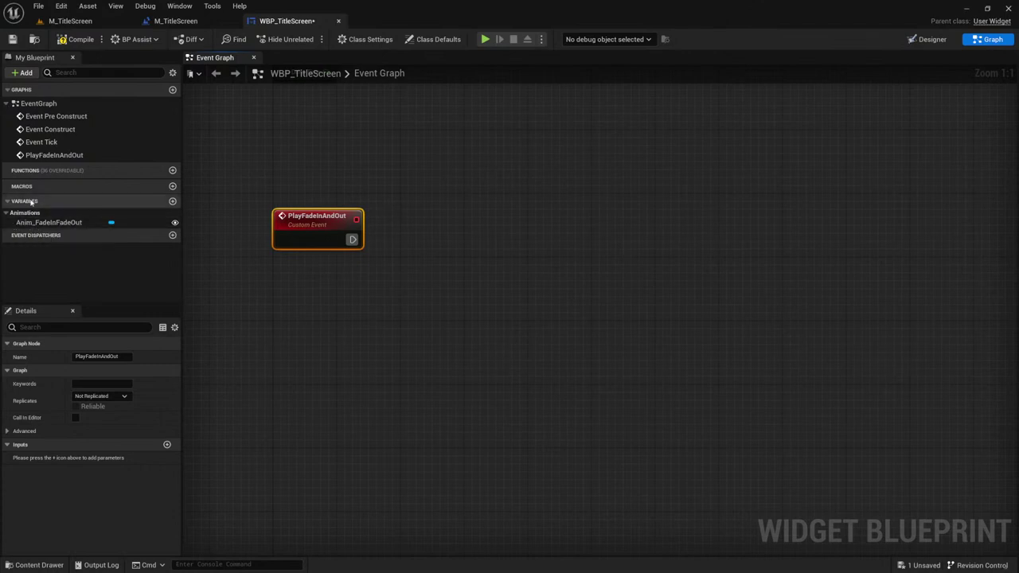
pyautogui.moveTo(40, 223); pyautogui.dragTo(361, 295)
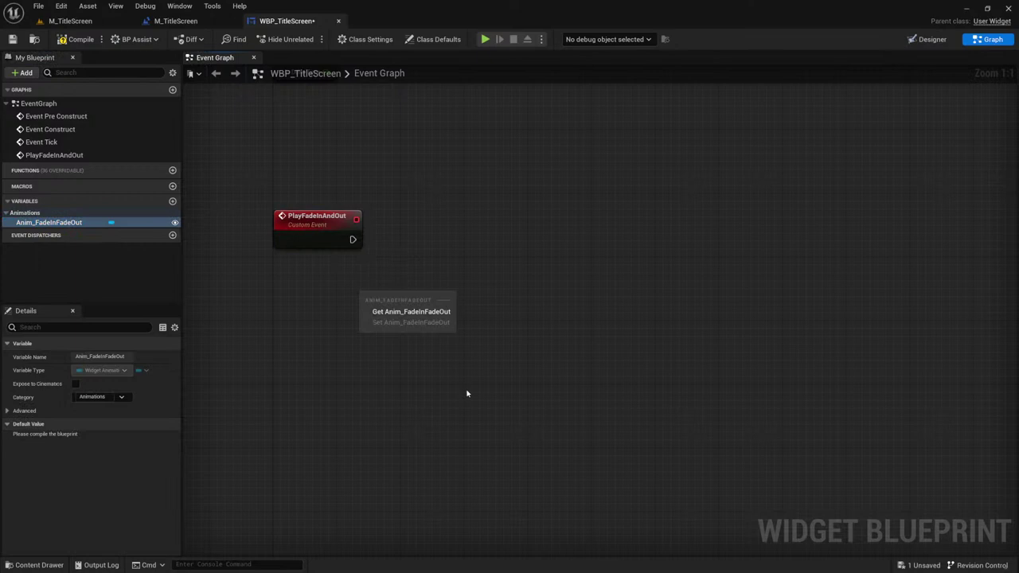
pyautogui.click(410, 312)
pyautogui.moveTo(424, 300); pyautogui.dragTo(404, 303, button='right')
pyautogui.moveTo(406, 303); pyautogui.dragTo(461, 246)
pyautogui.write('pl')
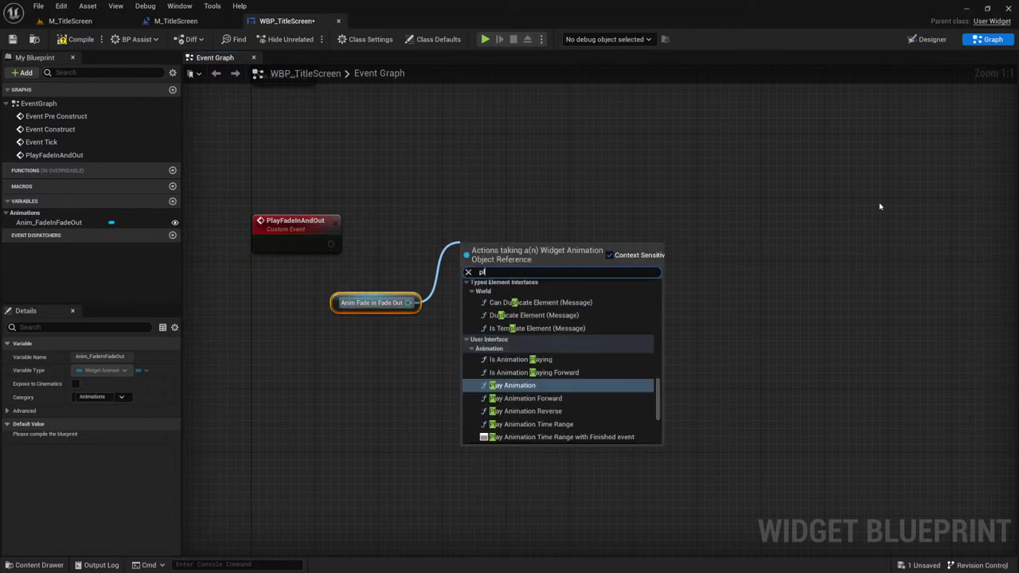
pyautogui.write('ay ani')
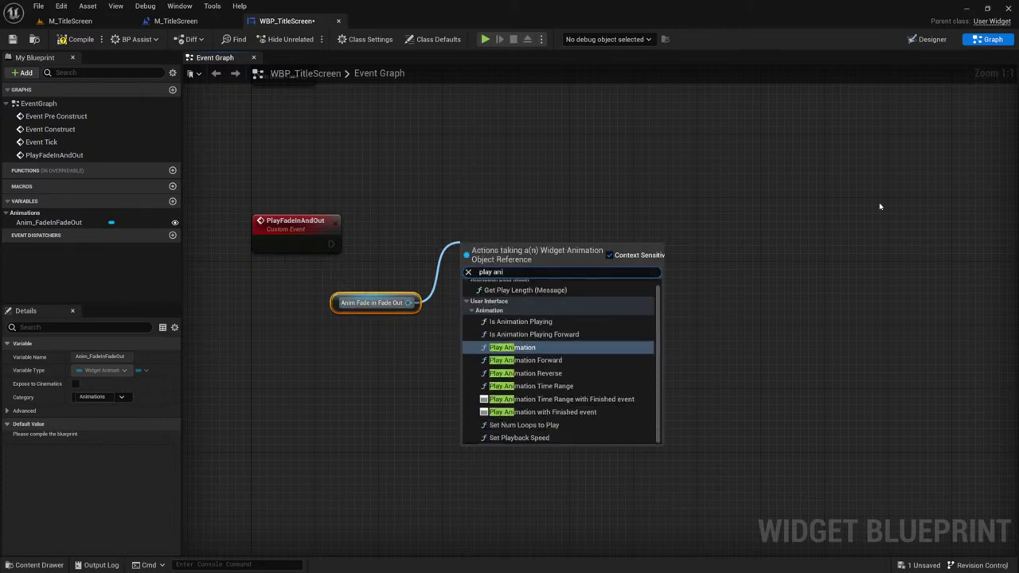
pyautogui.press('Return')
# Step: Connect the PlayFadeInAndOut event's execution output to Play Animation and straighten the connection between them
pyautogui.moveTo(502, 267); pyautogui.dragTo(440, 237)
pyautogui.moveTo(332, 244); pyautogui.dragTo(405, 236)
pyautogui.click(440, 227)
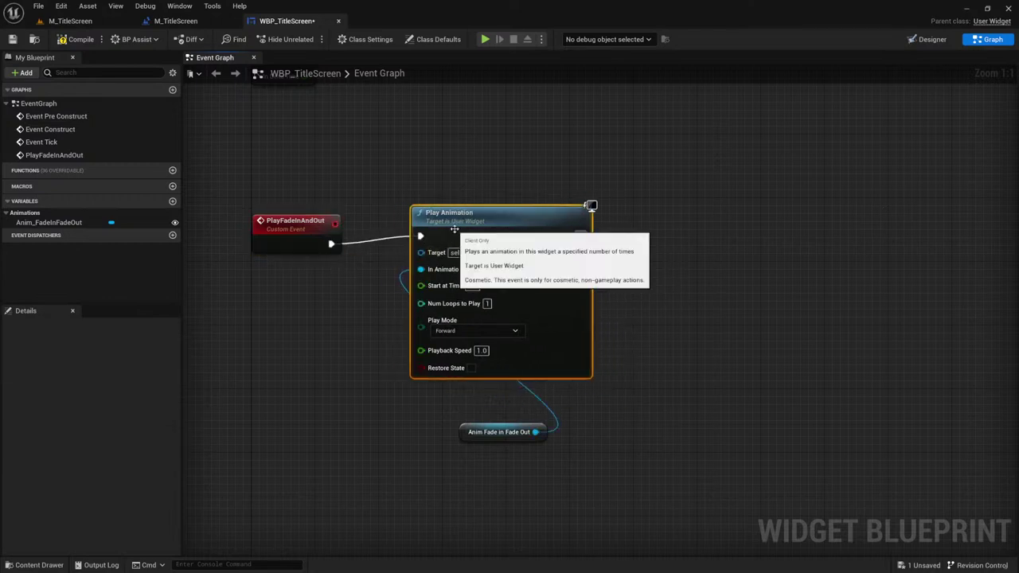
pyautogui.press('q')
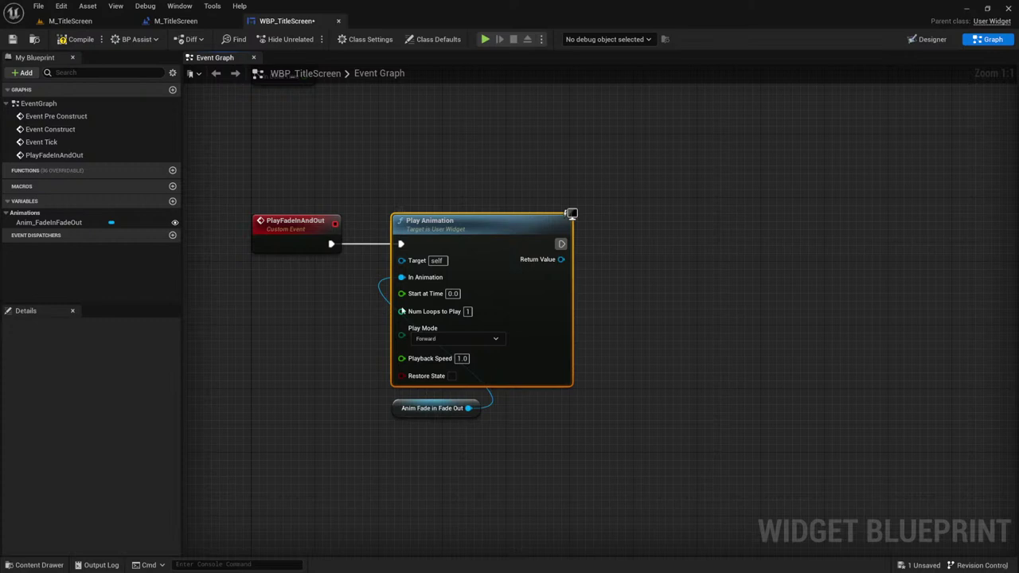
pyautogui.click(136, 39)
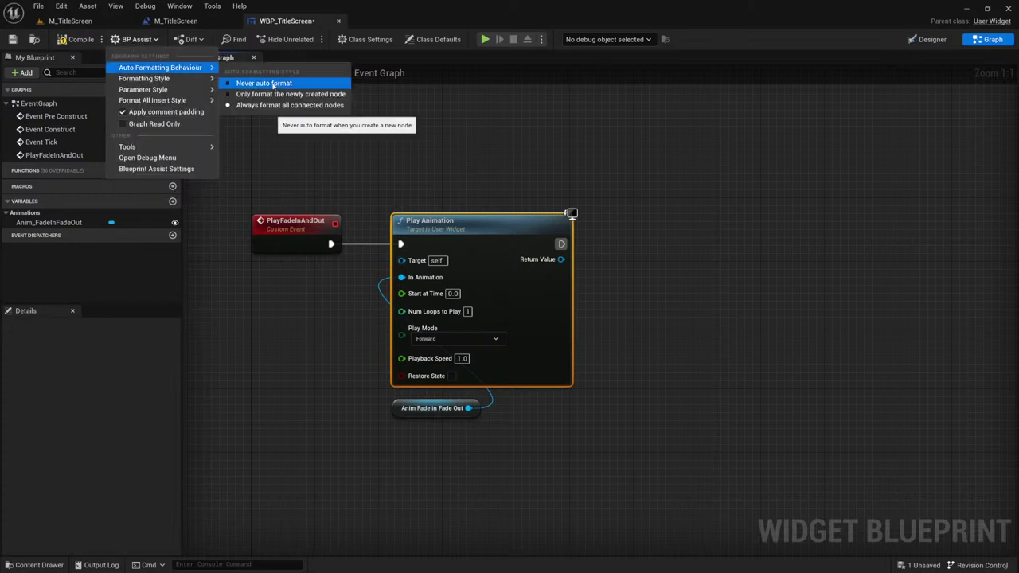
pyautogui.click(140, 34)
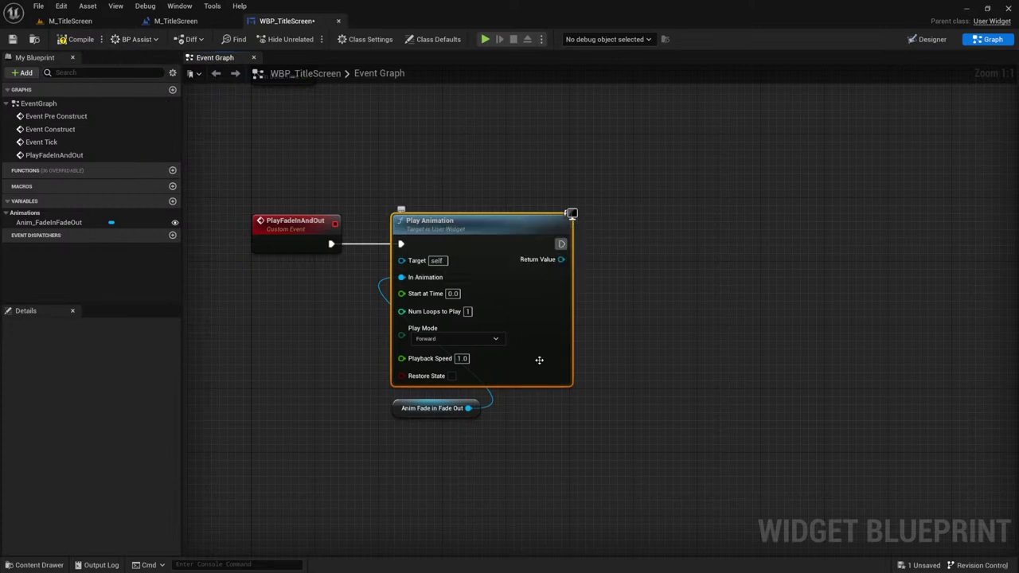
pyautogui.moveTo(383, 183); pyautogui.dragTo(567, 501)
pyautogui.moveTo(418, 170); pyautogui.dragTo(487, 451)
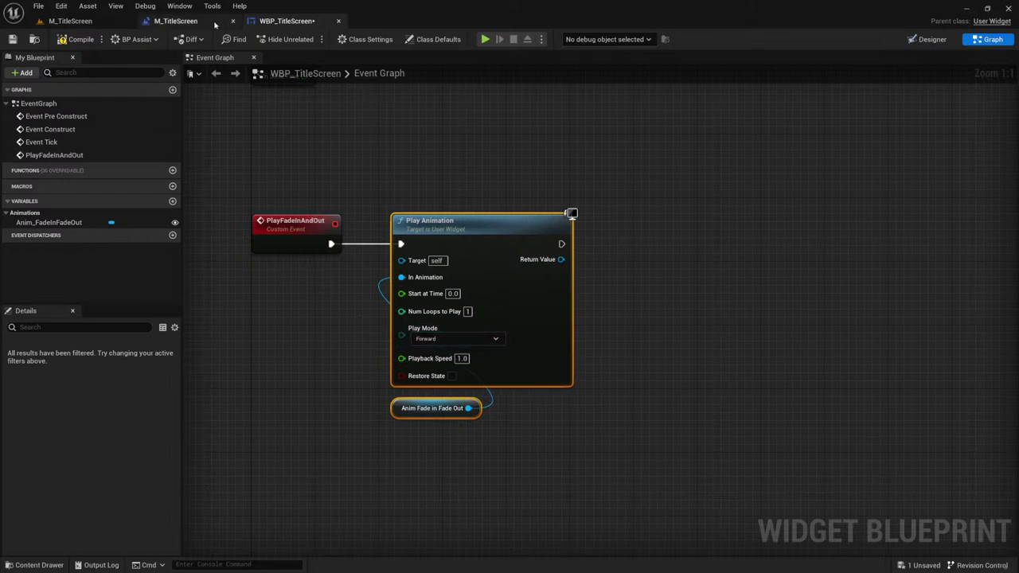
# Step: Return to the widget Designer and add a second widget animation alongside Anim_FadeInFadeOut
pyautogui.click(929, 39)
pyautogui.click(98, 565)
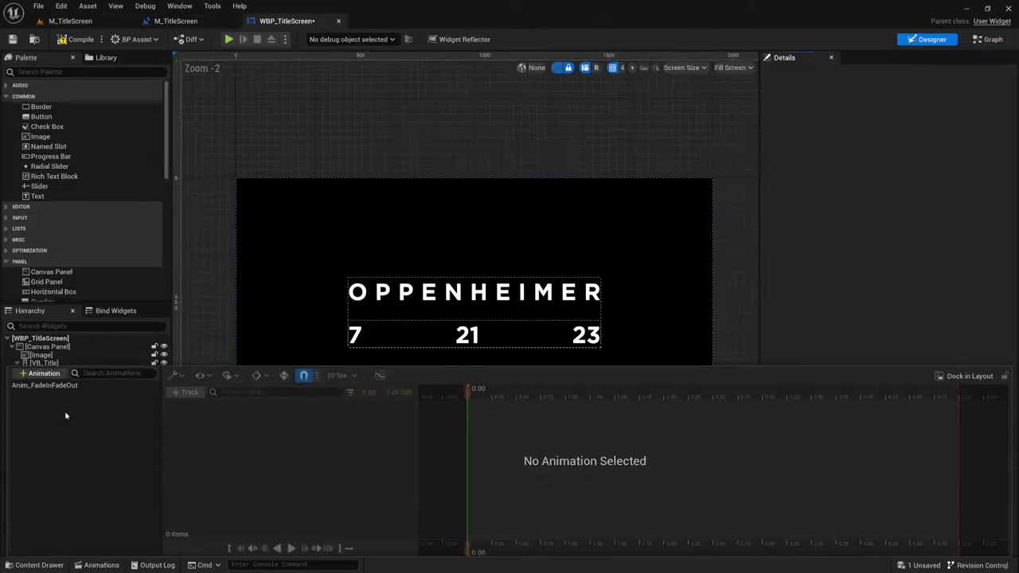
pyautogui.click(40, 373)
pyautogui.press('Return')
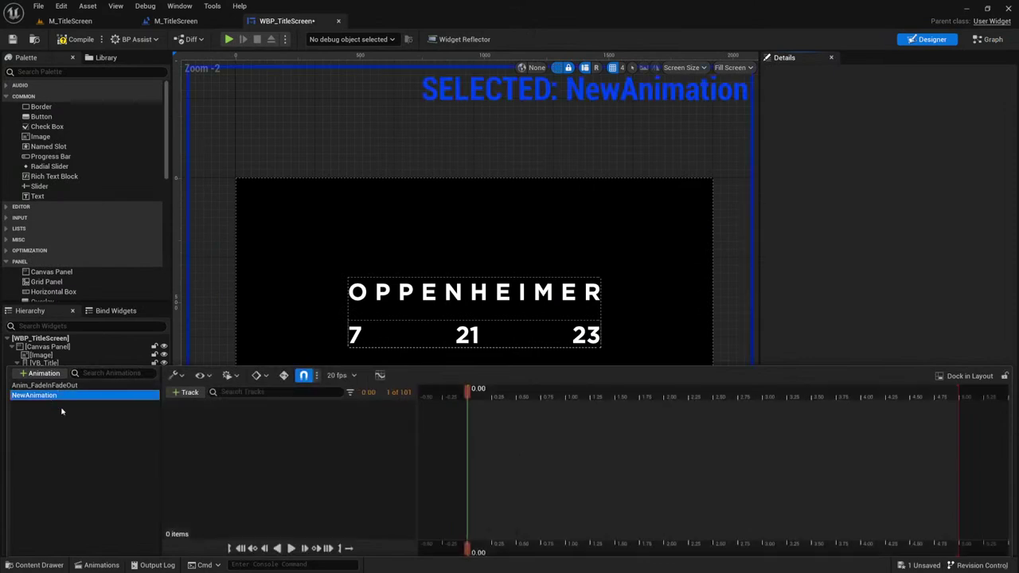
# Step: Delete the newly added NewAnimation and play Anim_FadeInFadeOut through as a preview
pyautogui.rightClick(59, 400)
pyautogui.click(89, 443)
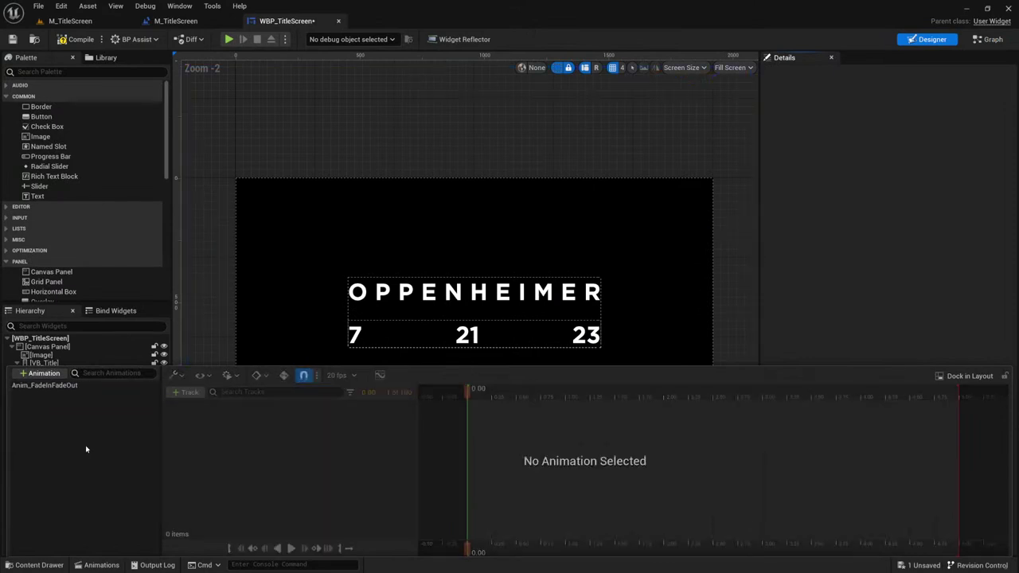
pyautogui.click(49, 387)
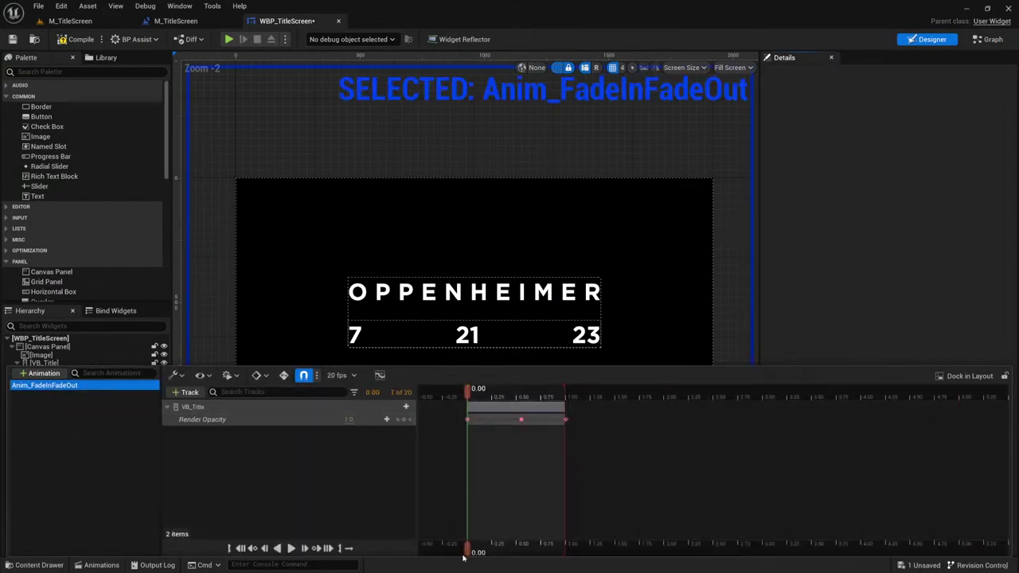
pyautogui.click(292, 548)
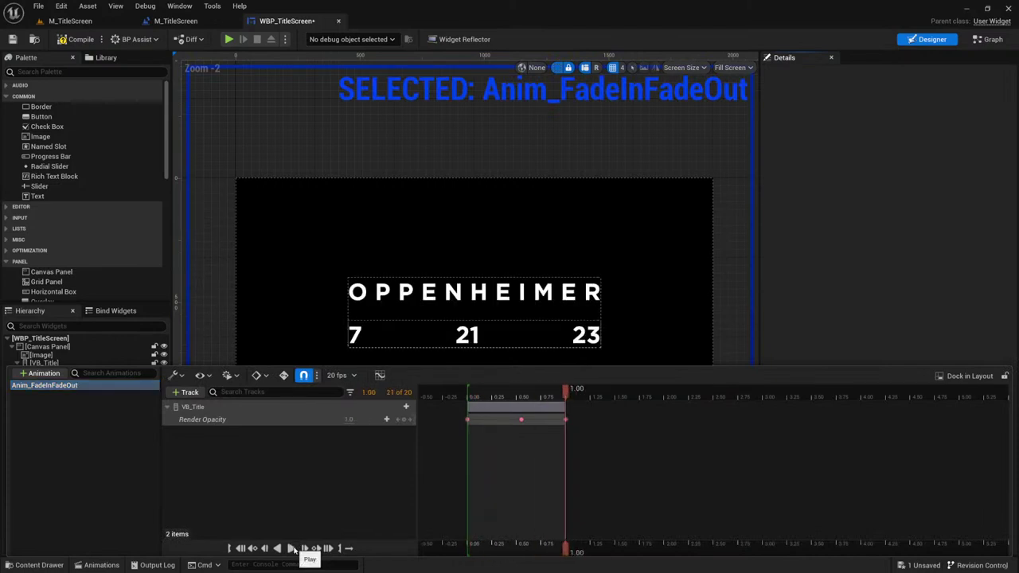
# Step: In the event graph, try Playback Speeds of 2 and 4 on the Play Animation node, and settle on 0.5
pyautogui.click(991, 39)
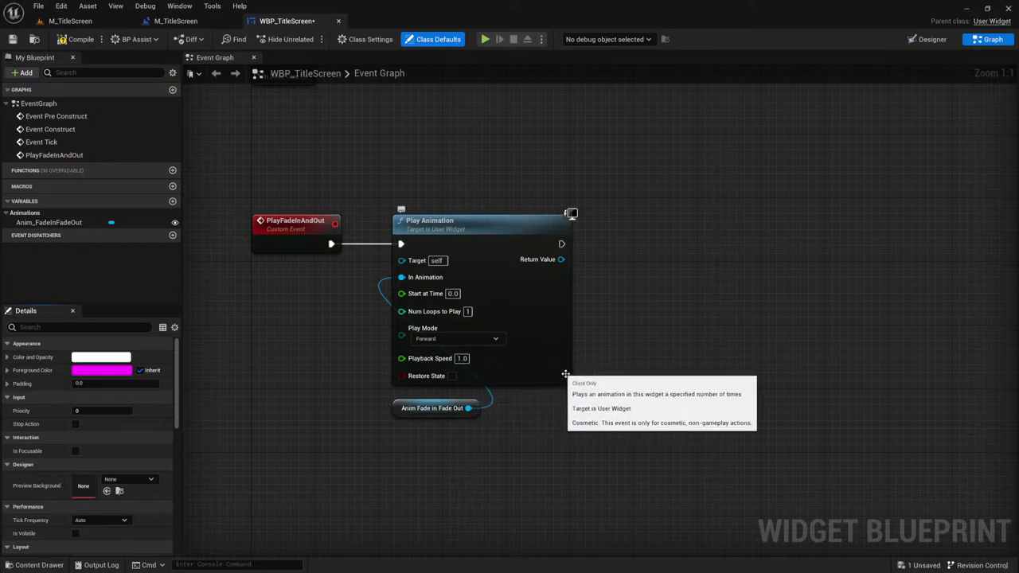
pyautogui.click(460, 358)
pyautogui.write('2')
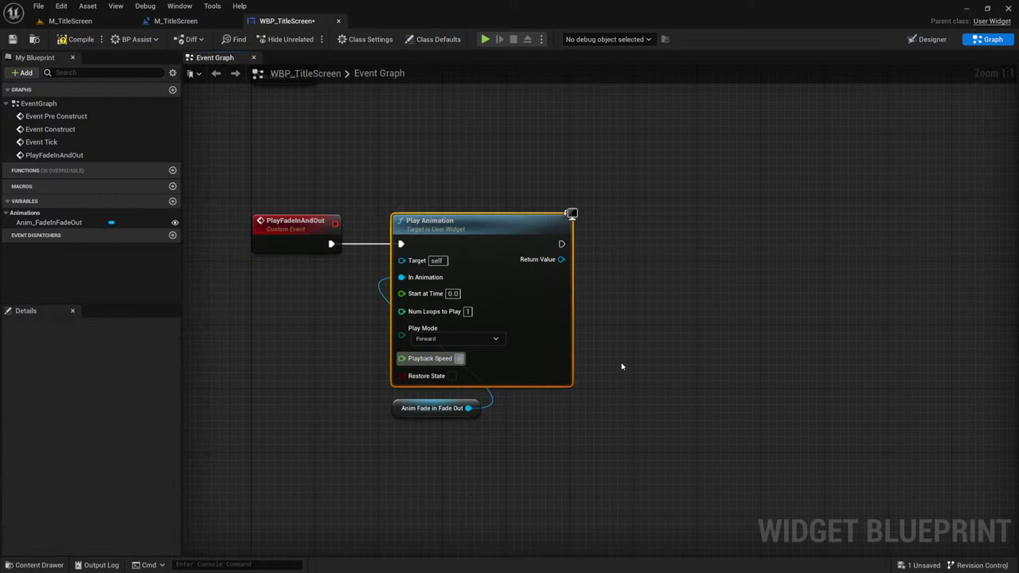
pyautogui.click(624, 344)
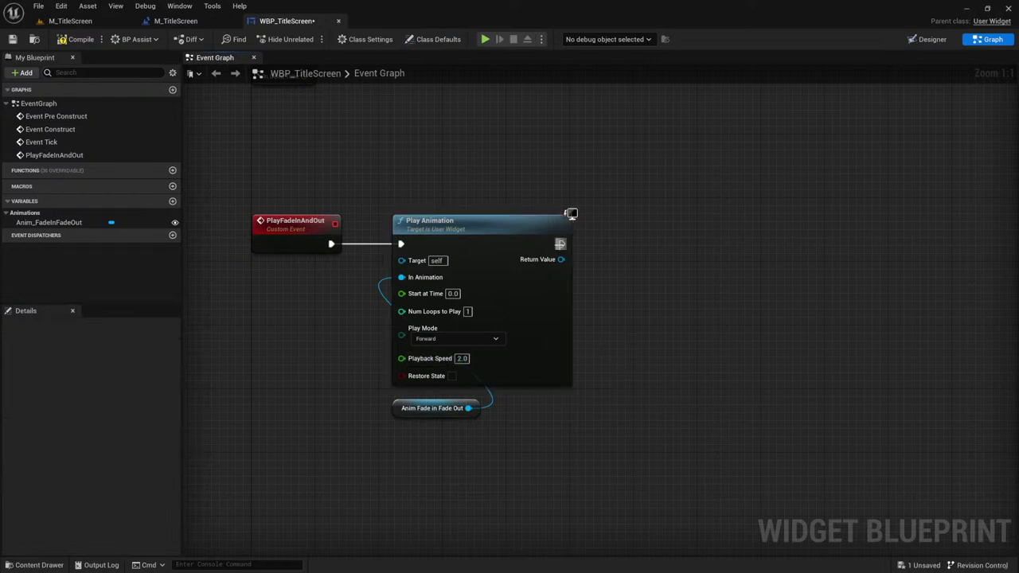
pyautogui.click(462, 358)
pyautogui.write('4')
pyautogui.press('Return')
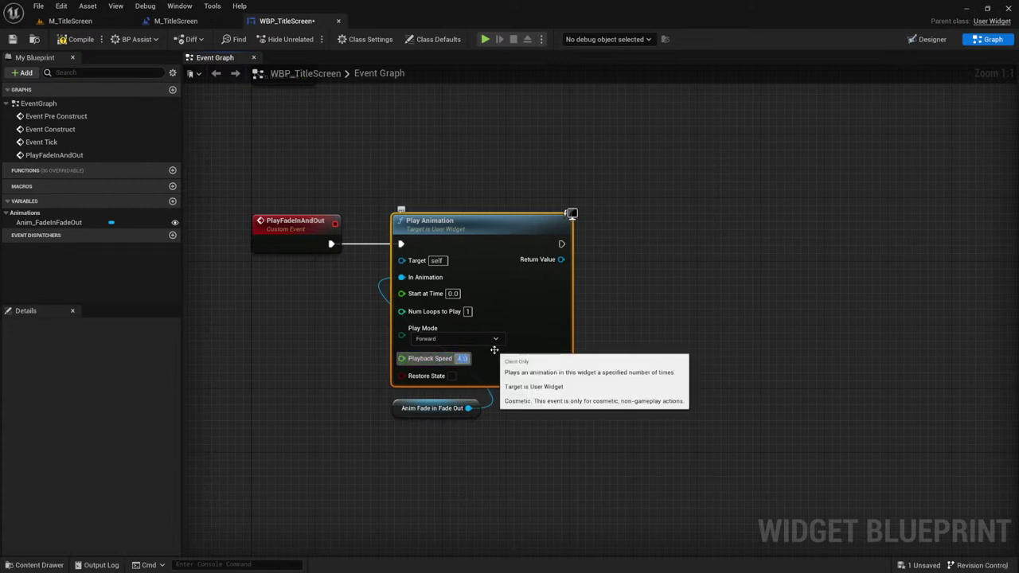
pyautogui.write('0.5')
pyautogui.press('Return')
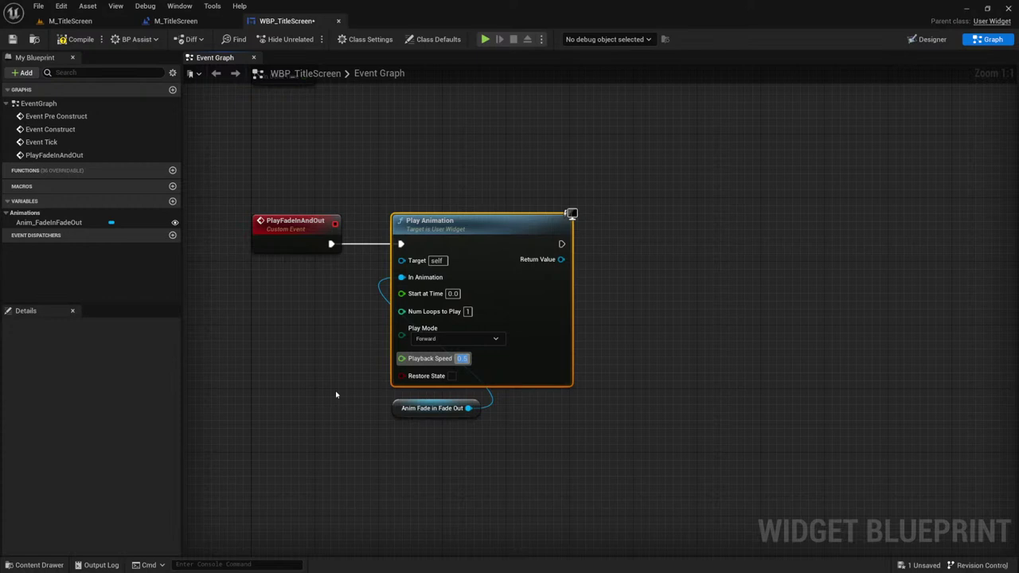
pyautogui.click(210, 363)
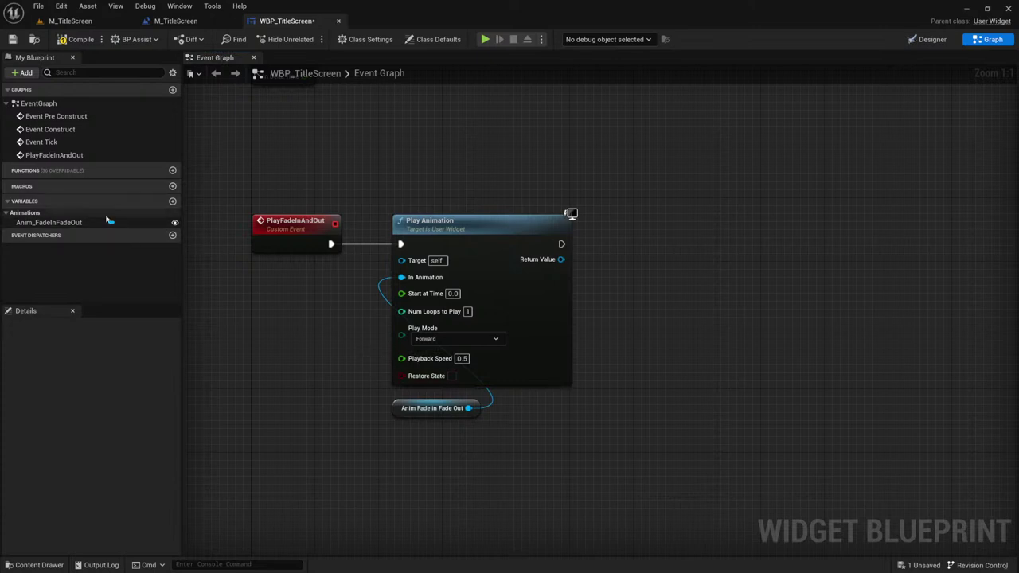
# Step: Add a Float variable named AnimLengthInSeconds and compile the widget blueprint
pyautogui.click(173, 202)
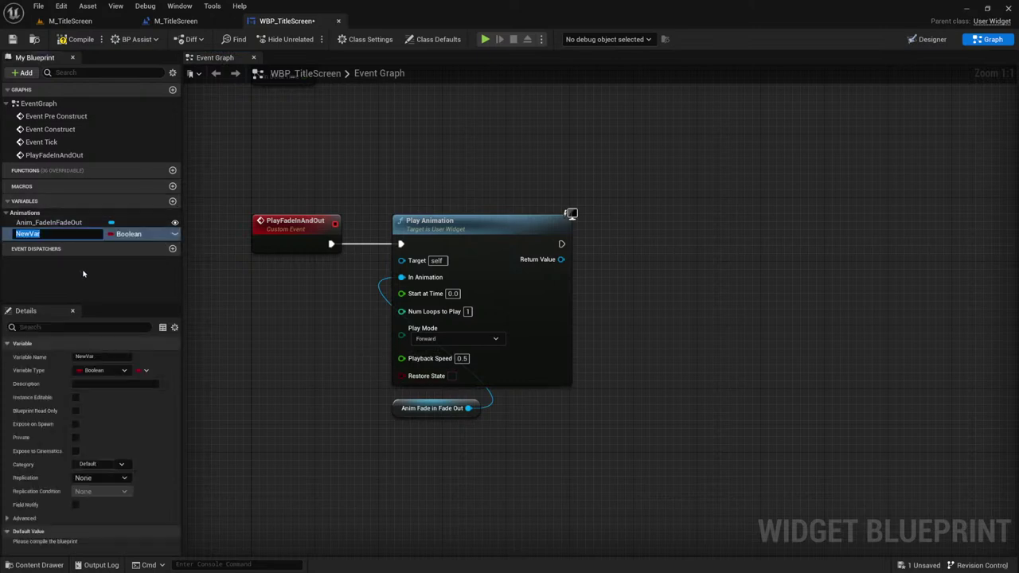
pyautogui.click(126, 234)
pyautogui.click(126, 234)
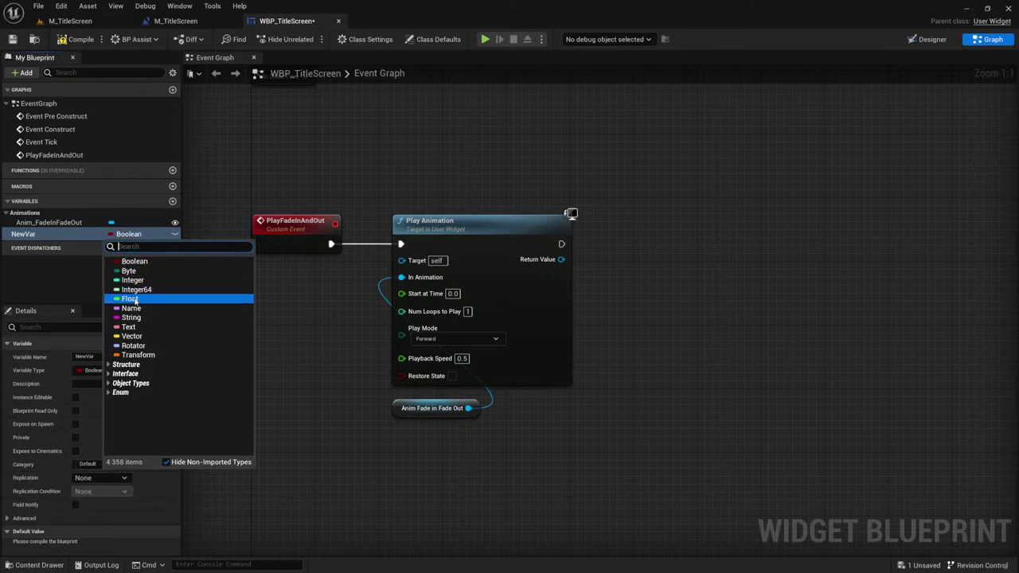
pyautogui.click(129, 298)
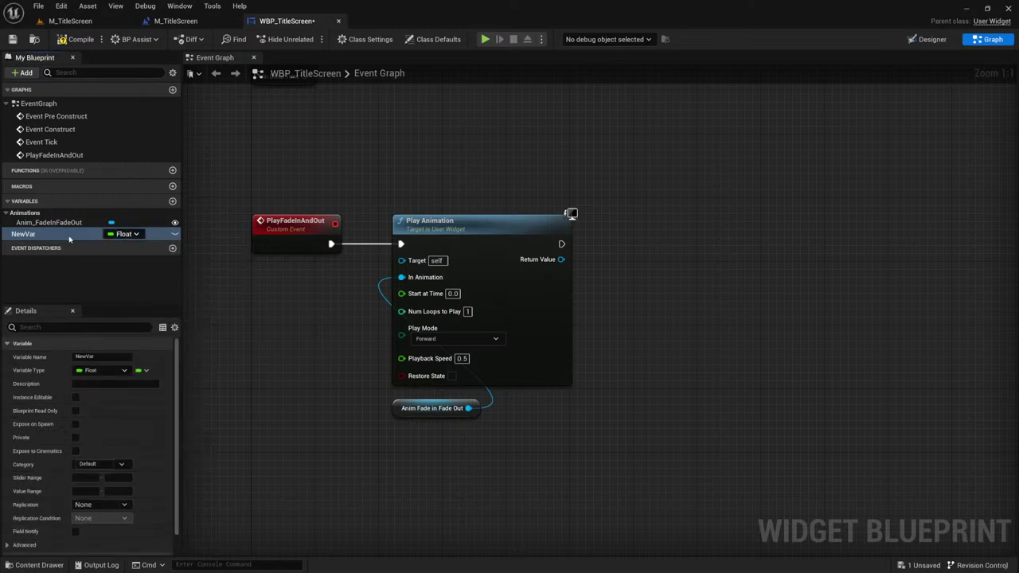
pyautogui.doubleClick(48, 234)
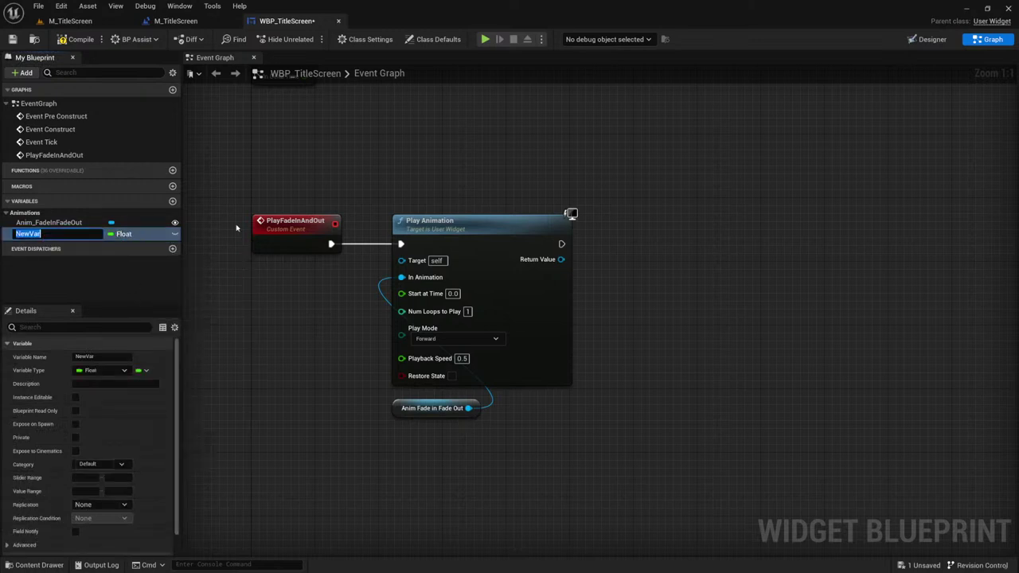
pyautogui.write('Anim')
pyautogui.press('BackSpace')
pyautogui.press('BackSpace')
pyautogui.press('BackSpace')
pyautogui.write('nim')
pyautogui.write('Length')
pyautogui.write('in')
pyautogui.write('InSeconds')
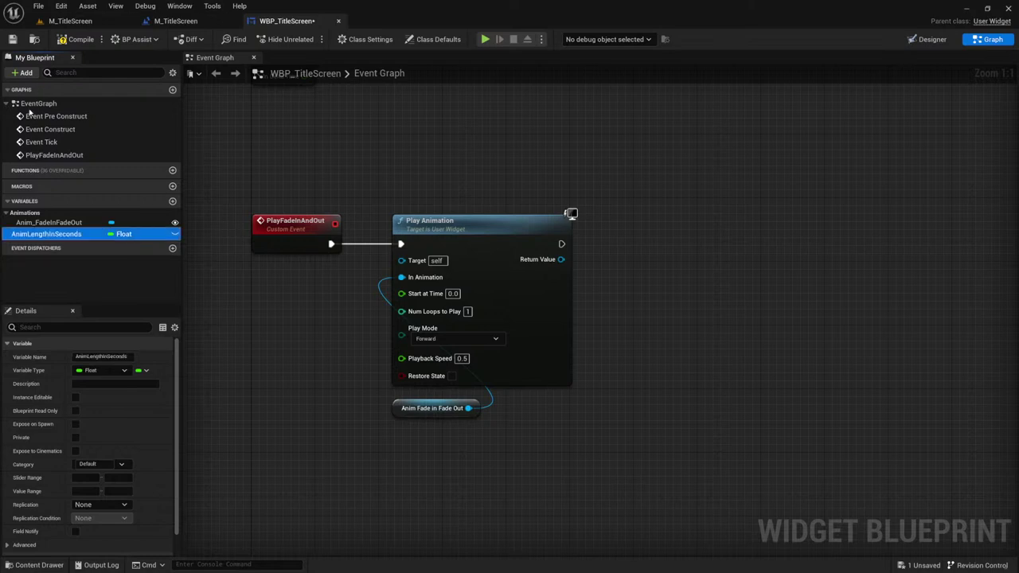
pyautogui.click(70, 39)
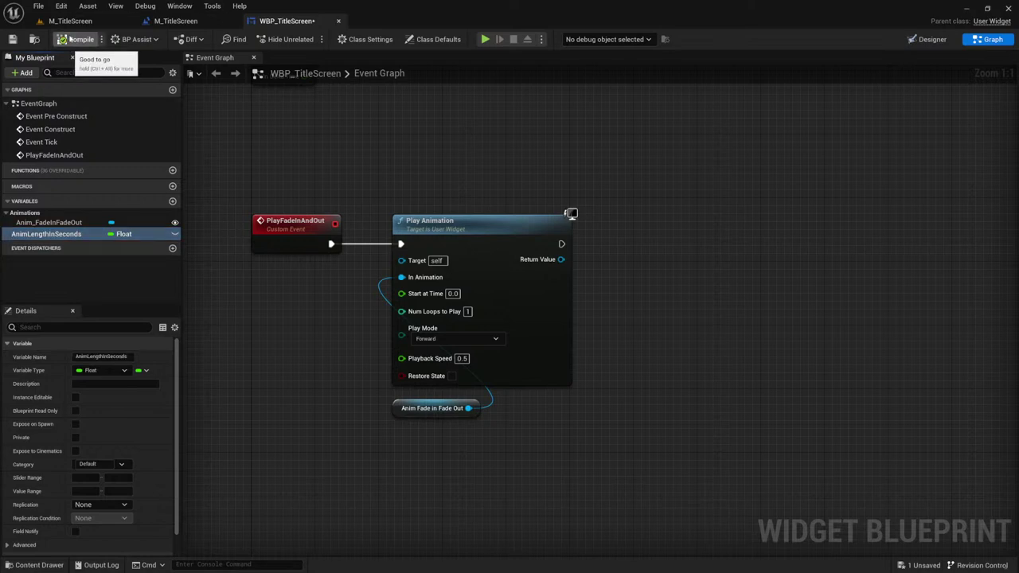
# Step: Place a getter for AnimLengthInSeconds below the PlayFadeInAndOut event, leaving space between it and the Play Animation node
pyautogui.click(60, 234)
pyautogui.moveTo(240, 374); pyautogui.dragTo(241, 375)
pyautogui.click(271, 391)
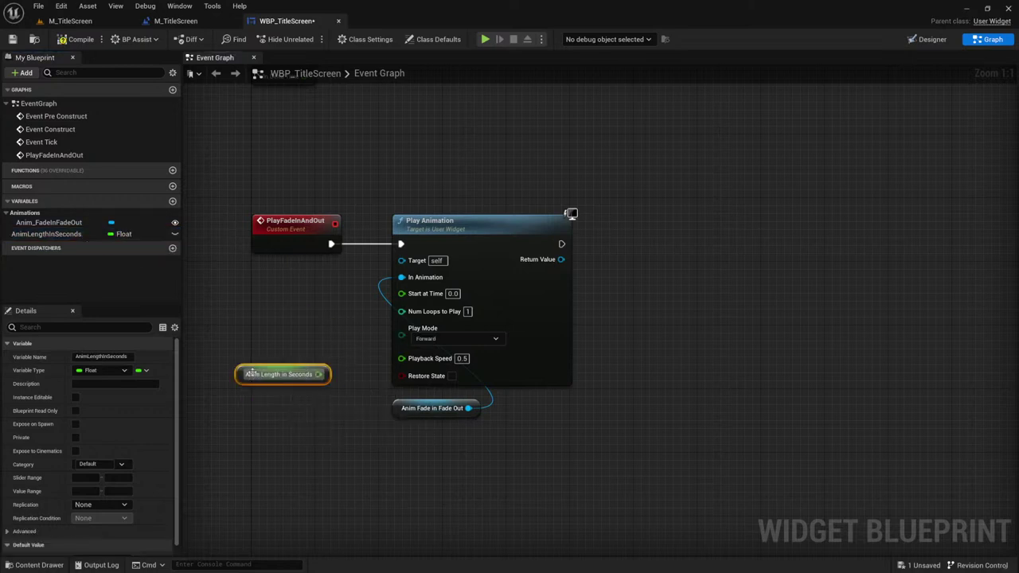
pyautogui.moveTo(288, 376); pyautogui.dragTo(345, 351, button='right')
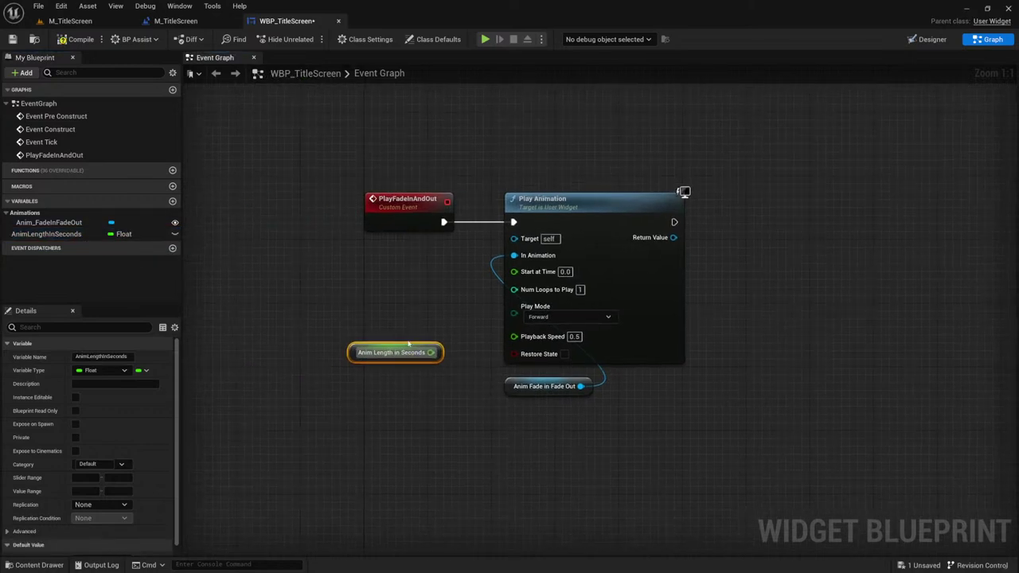
pyautogui.moveTo(344, 351); pyautogui.dragTo(329, 352)
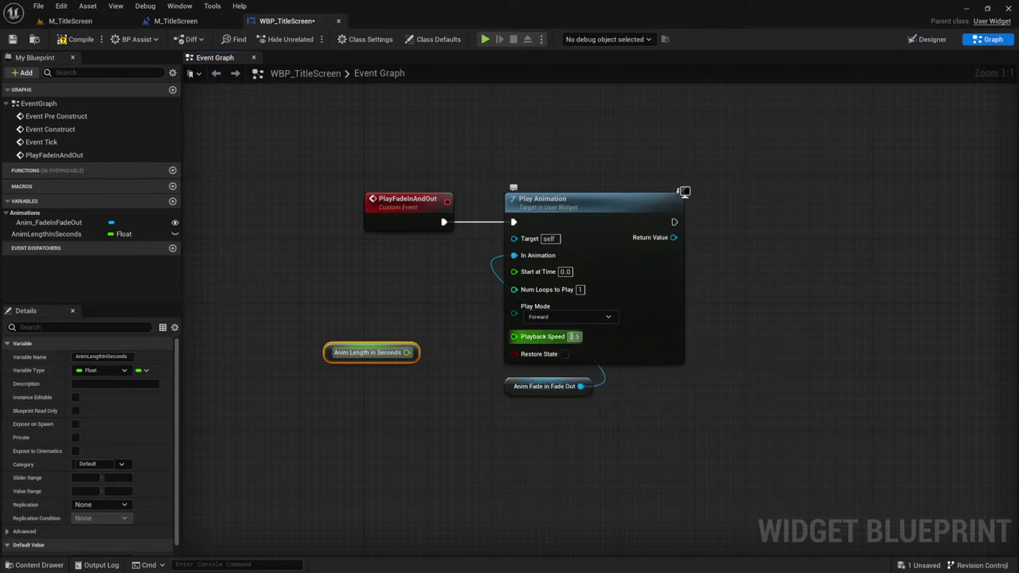
pyautogui.click(575, 336)
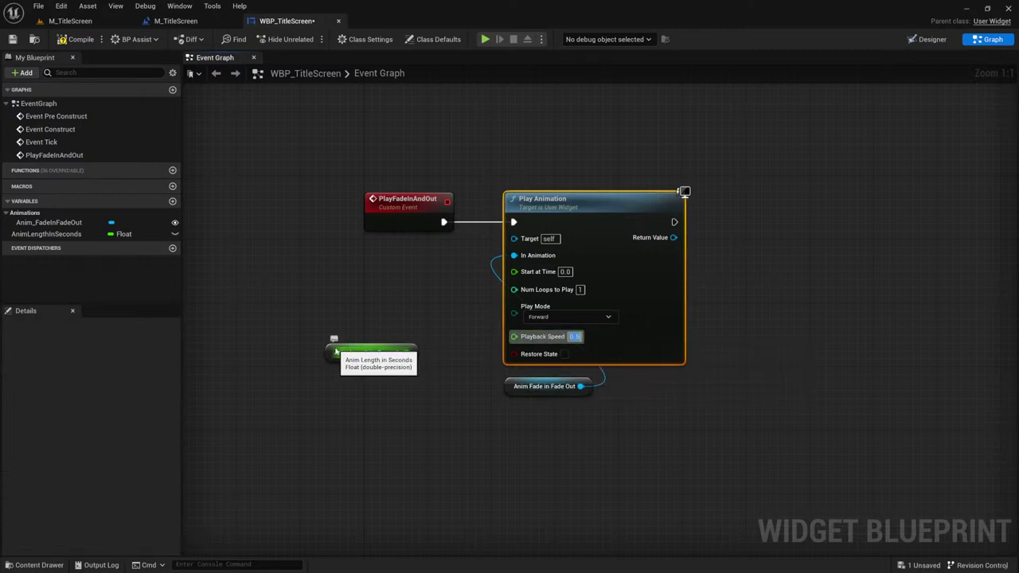
pyautogui.moveTo(336, 351); pyautogui.dragTo(296, 360)
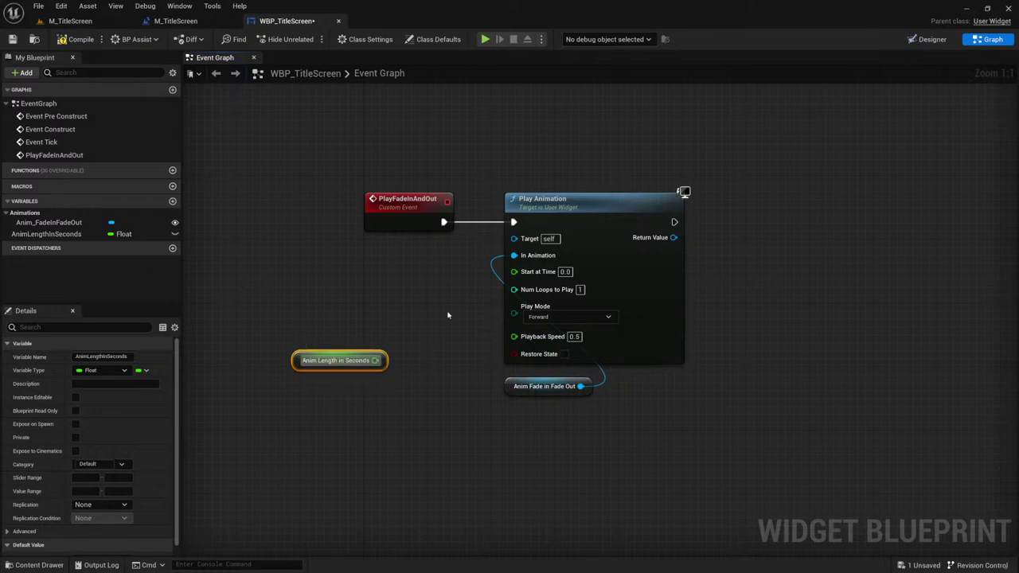
# Step: Capture a screenshot of the event graph nodes, open it maximized in Snipping Tool, and handwrite "1 — 1" on it
pyautogui.press('super+shift+s')
pyautogui.moveTo(219, 119); pyautogui.dragTo(903, 518)
pyautogui.press('super')
pyautogui.click(987, 561)
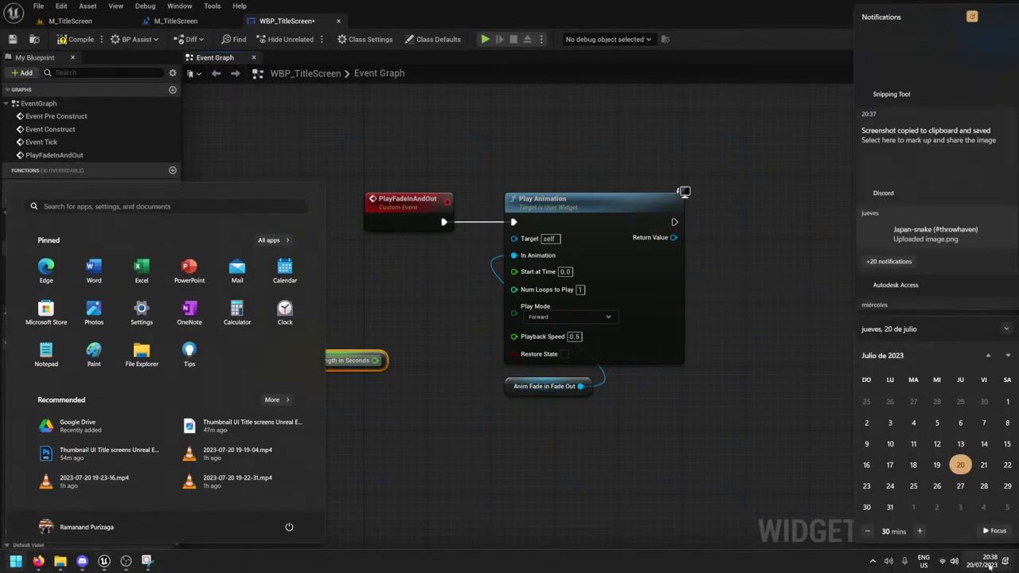
pyautogui.click(782, 372)
pyautogui.hotkey('alt', 'Tab')
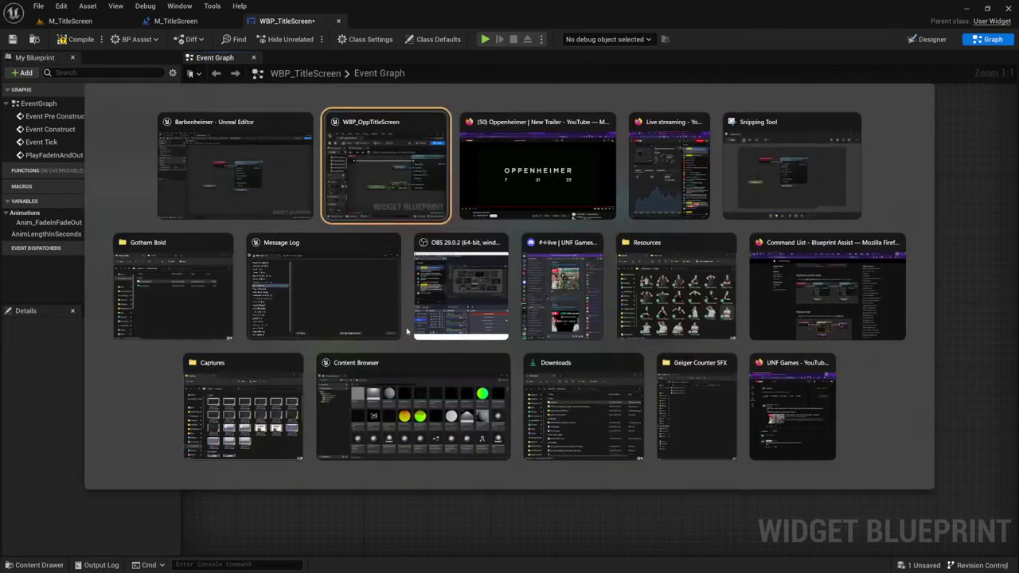
pyautogui.click(761, 174)
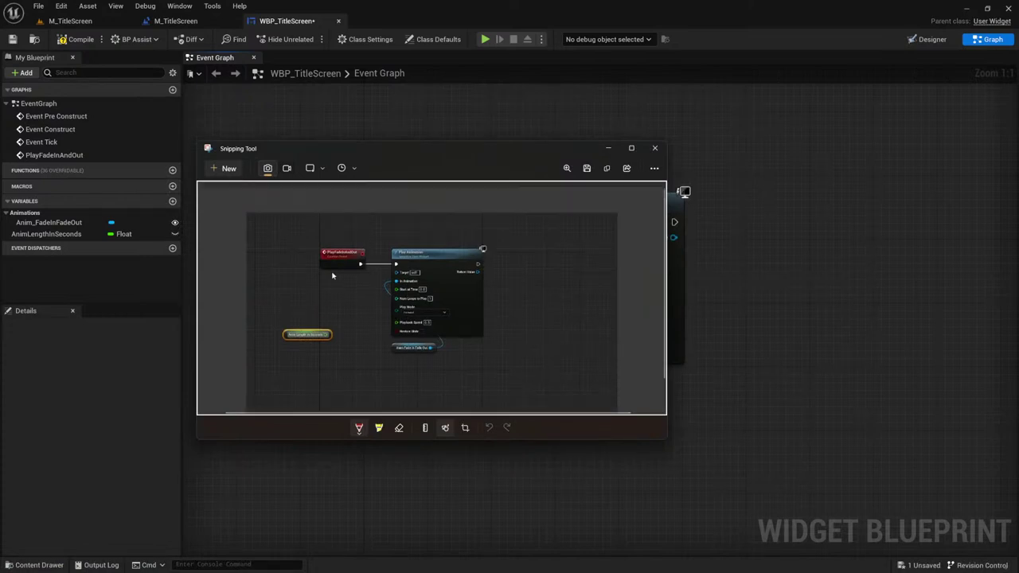
pyautogui.click(631, 147)
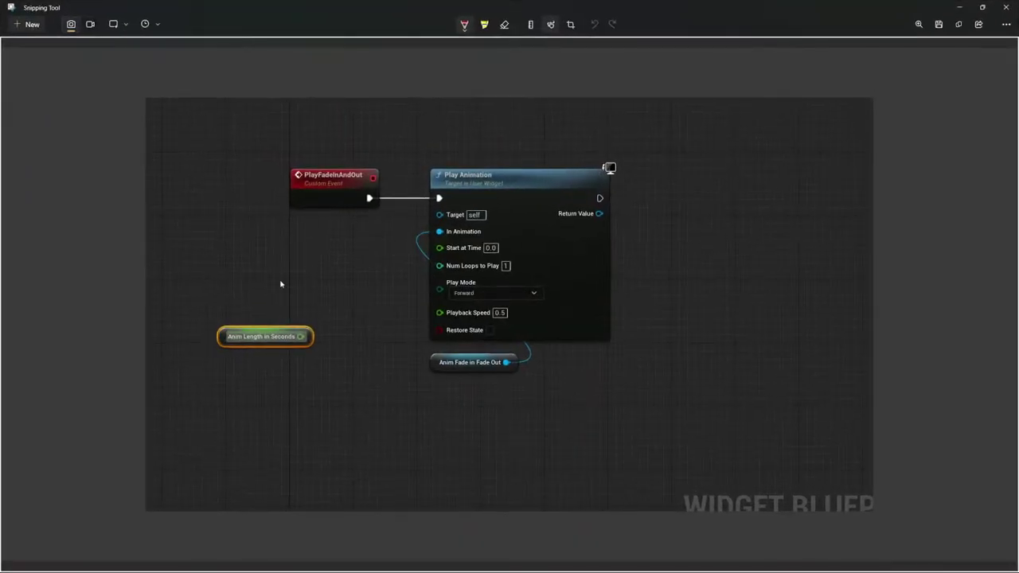
pyautogui.moveTo(190, 217)
pyautogui.mouseDown()
pyautogui.moveTo(189, 249)
pyautogui.moveTo(263, 235)
pyautogui.moveTo(294, 211)
pyautogui.moveTo(291, 268)
pyautogui.mouseUp()
# Step: Switch back to the widget Designer and check the length of Anim_FadeInFadeOut on its timeline
pyautogui.hotkey('alt', 'Tab')
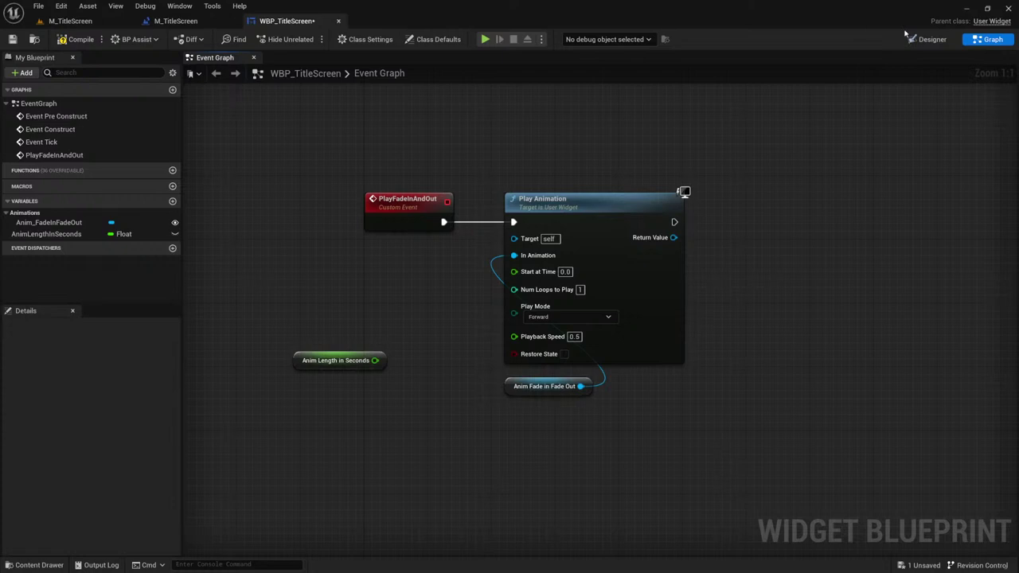
pyautogui.click(930, 39)
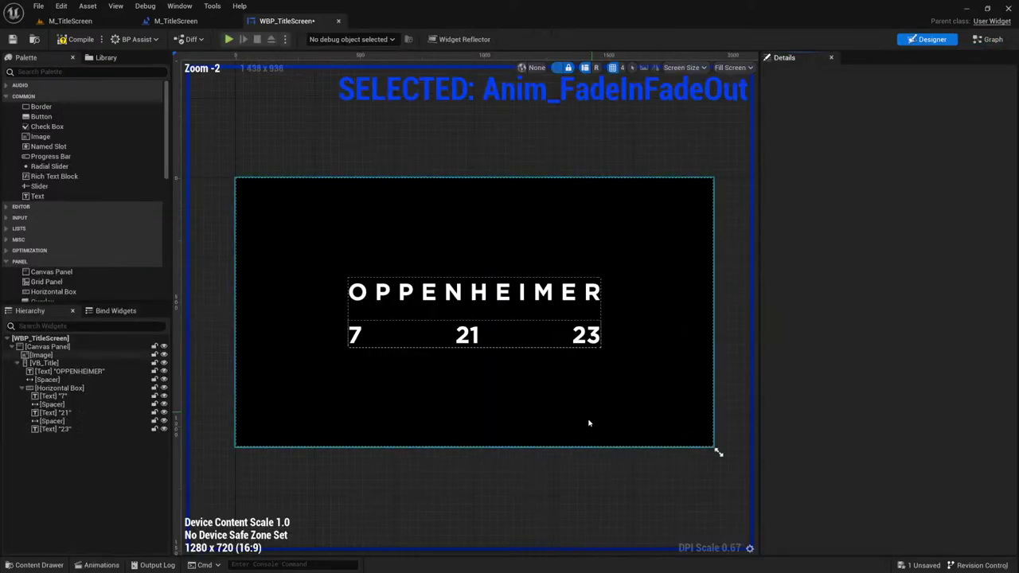
pyautogui.click(99, 567)
pyautogui.click(548, 407)
pyautogui.hotkey('alt', 'Tab')
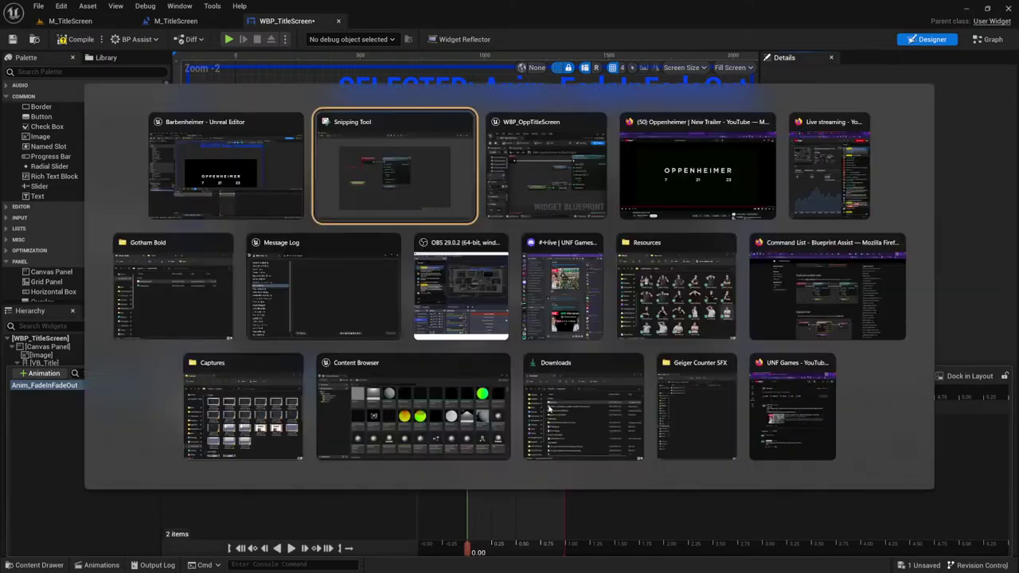
# Step: In Snipping Tool, handwrite "1 — ? = 1" under the first line of the annotation on the captured graph
pyautogui.moveTo(190, 218); pyautogui.dragTo(177, 228)
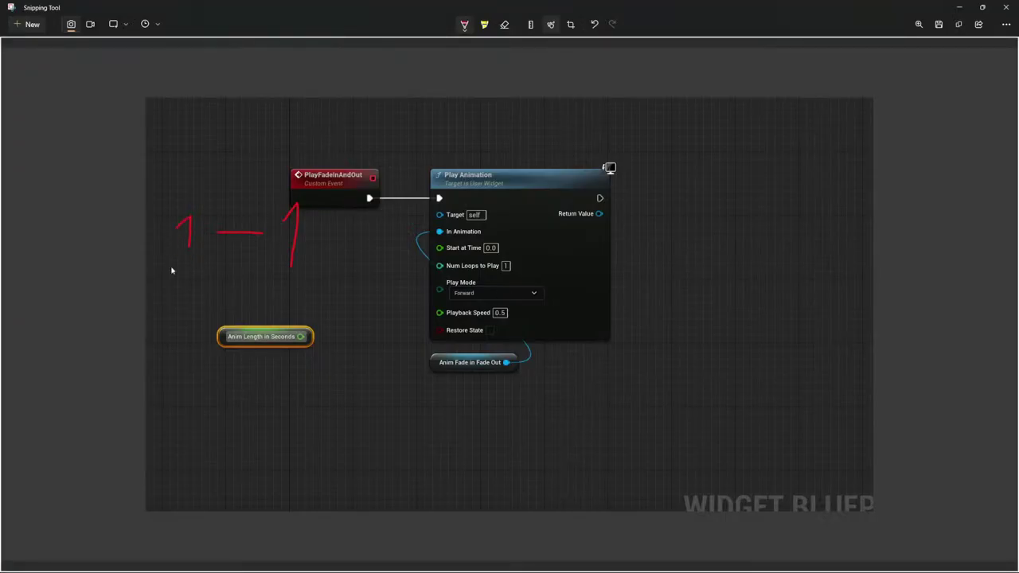
pyautogui.moveTo(177, 306)
pyautogui.mouseDown()
pyautogui.moveTo(188, 330)
pyautogui.moveTo(282, 293)
pyautogui.moveTo(278, 313)
pyautogui.mouseUp()
pyautogui.hotkey('ctrl', 'z')
pyautogui.moveTo(335, 300)
pyautogui.mouseDown()
pyautogui.moveTo(343, 327)
pyautogui.moveTo(321, 318)
pyautogui.mouseUp()
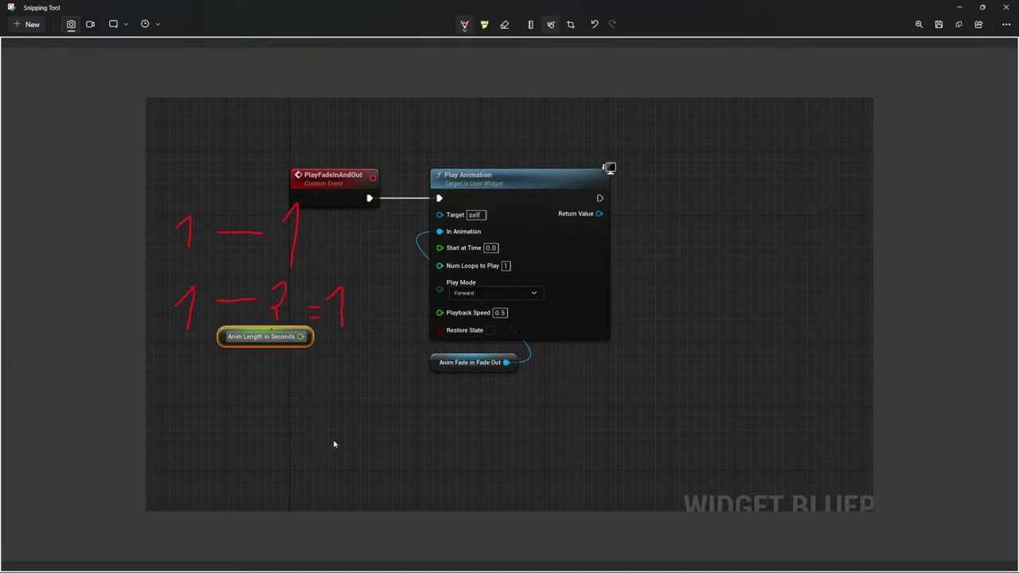
# Step: Handwrite the playback speed calculation on the capture: "1 - 1" with a 2 beneath, then "1 × 1/2 = 0.5", and circle the first 1
pyautogui.moveTo(377, 420)
pyautogui.mouseDown()
pyautogui.moveTo(399, 407)
pyautogui.moveTo(401, 444)
pyautogui.mouseUp()
pyautogui.moveTo(283, 419)
pyautogui.mouseDown()
pyautogui.moveTo(300, 405)
pyautogui.moveTo(298, 447)
pyautogui.mouseUp()
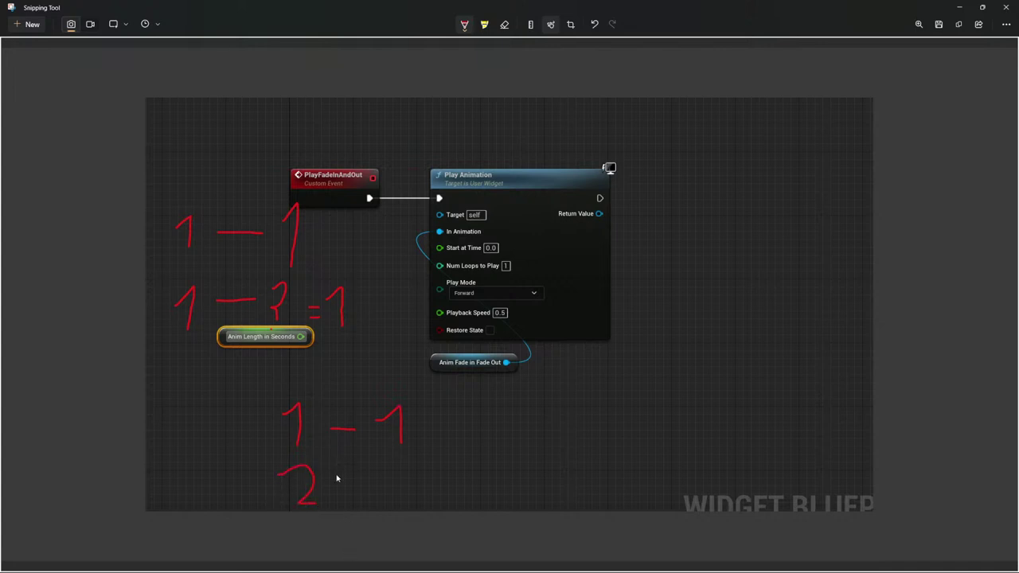
pyautogui.moveTo(341, 472); pyautogui.dragTo(374, 450)
pyautogui.moveTo(587, 428); pyautogui.dragTo(633, 454)
pyautogui.moveTo(585, 480)
pyautogui.mouseDown()
pyautogui.moveTo(602, 478)
pyautogui.moveTo(625, 507)
pyautogui.mouseUp()
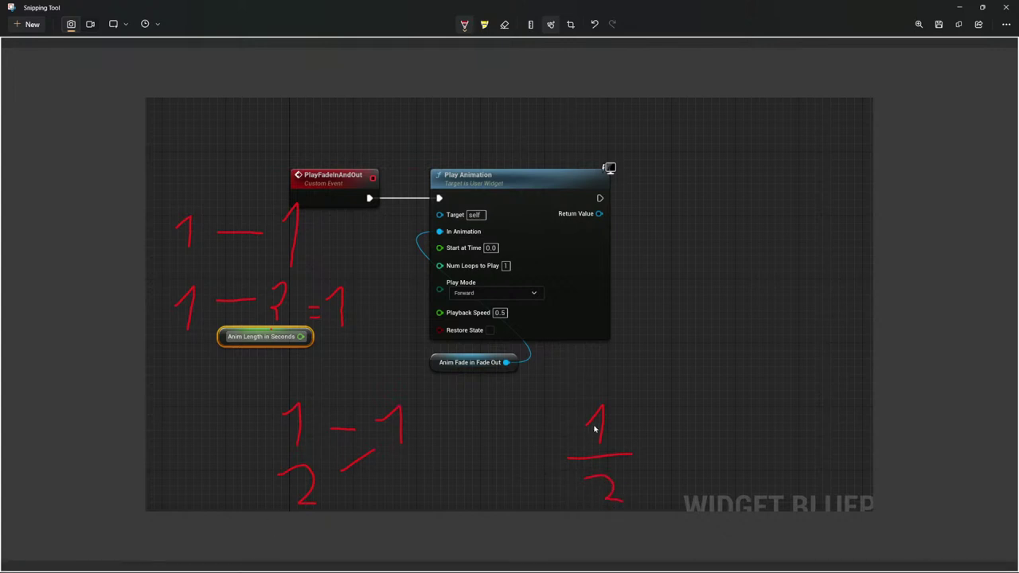
pyautogui.moveTo(647, 451); pyautogui.dragTo(659, 450)
pyautogui.moveTo(647, 459)
pyautogui.mouseDown()
pyautogui.moveTo(756, 462)
pyautogui.moveTo(761, 481)
pyautogui.moveTo(758, 444)
pyautogui.moveTo(765, 478)
pyautogui.moveTo(770, 447)
pyautogui.mouseUp()
pyautogui.moveTo(533, 443)
pyautogui.mouseDown()
pyautogui.moveTo(548, 460)
pyautogui.moveTo(510, 471)
pyautogui.mouseUp()
pyautogui.moveTo(258, 395)
pyautogui.mouseDown()
pyautogui.moveTo(249, 428)
pyautogui.moveTo(208, 368)
pyautogui.mouseUp()
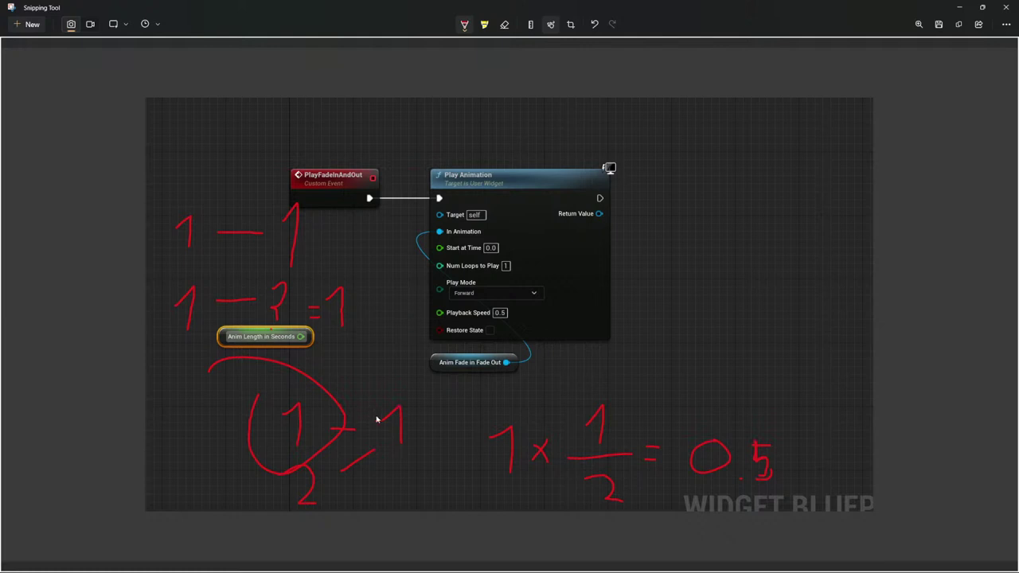
# Step: Switch back to the Unreal Editor widget graph and add a Divide node with Anim Length in Seconds wired to its second input
pyautogui.hotkey('alt', 'Tab')
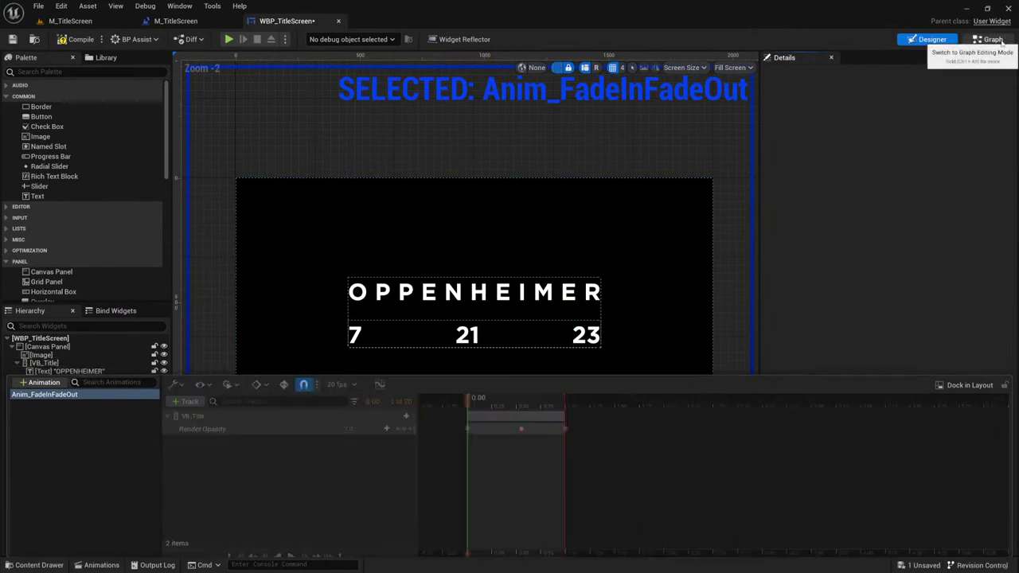
pyautogui.click(988, 39)
pyautogui.moveTo(350, 360); pyautogui.dragTo(309, 345)
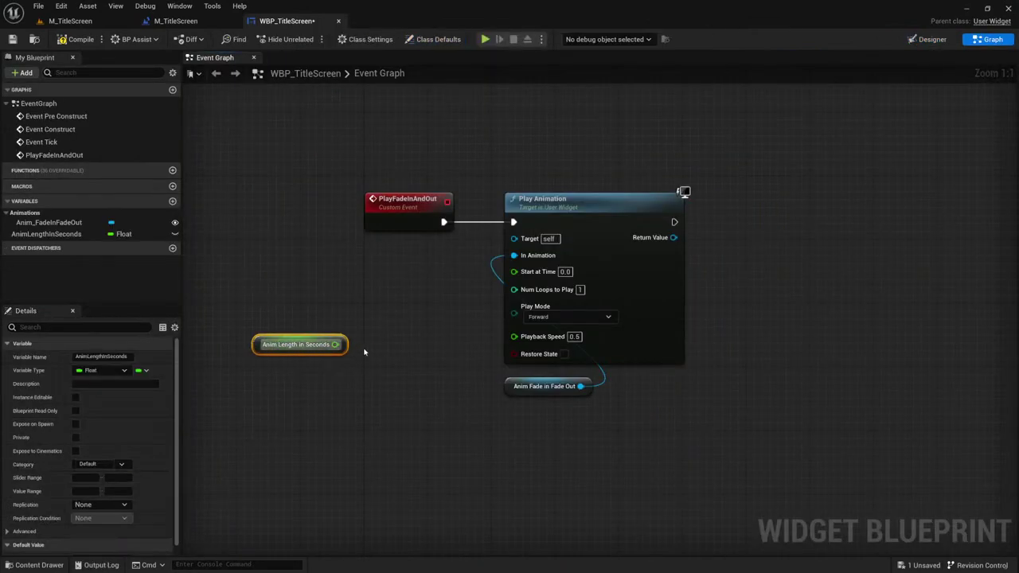
pyautogui.moveTo(356, 353); pyautogui.dragTo(367, 315, button='right')
pyautogui.moveTo(374, 311); pyautogui.dragTo(410, 317)
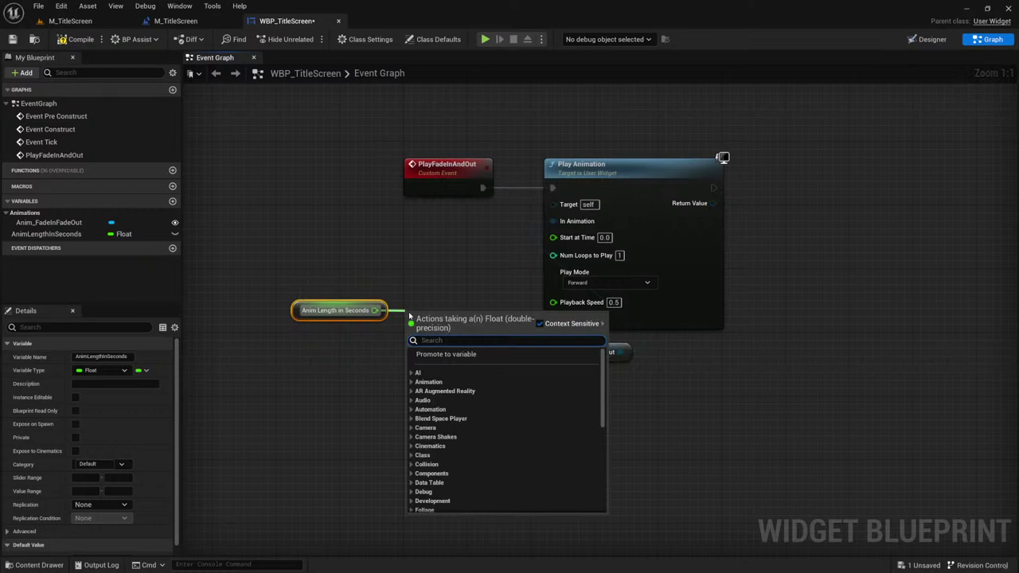
pyautogui.write('/')
pyautogui.press('Return')
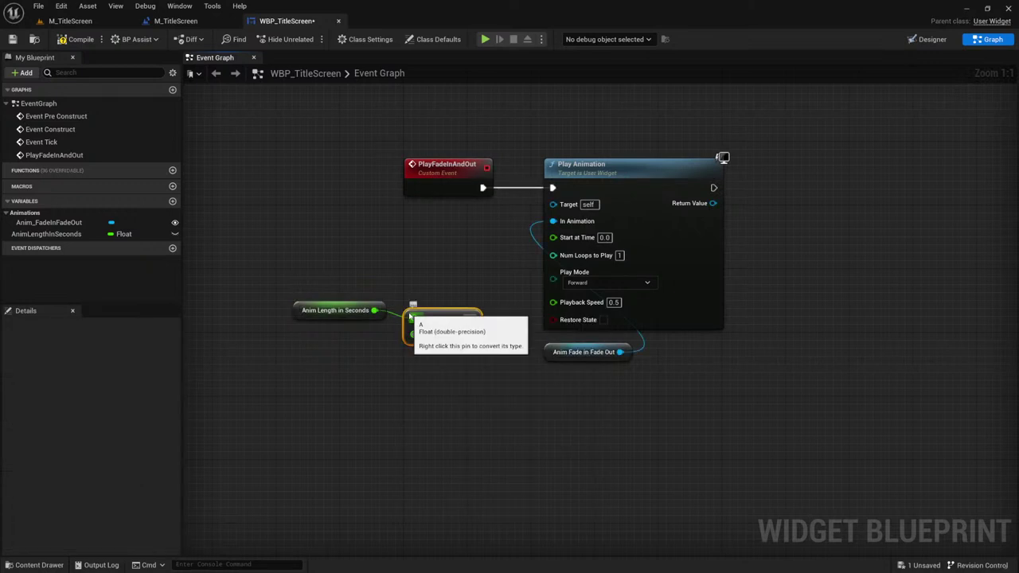
pyautogui.click(381, 308)
pyautogui.keyDown('ctrl'); pyautogui.moveTo(413, 319); pyautogui.dragTo(413, 335); pyautogui.keyUp('ctrl')
pyautogui.click(450, 315)
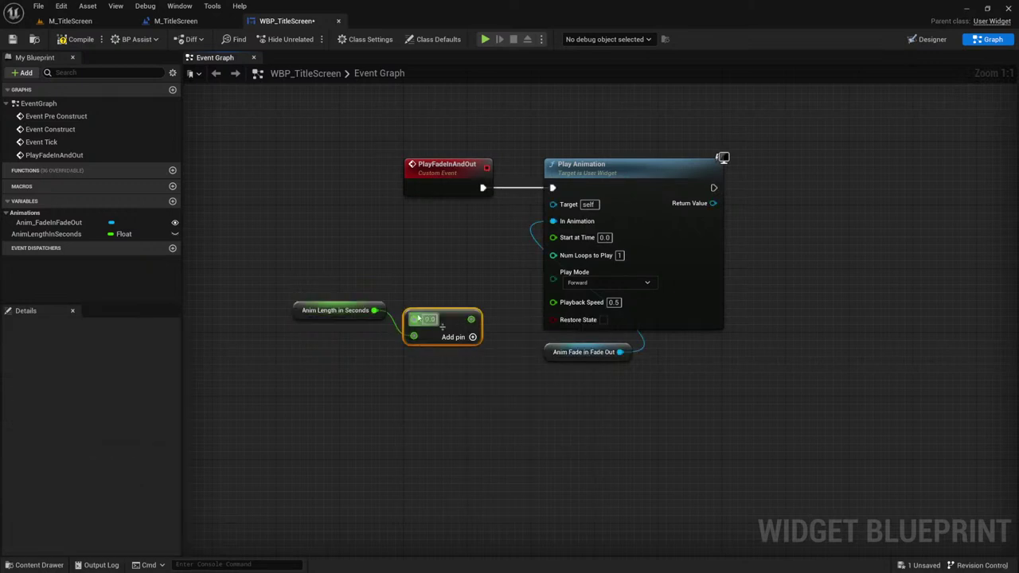
# Step: Set the Divide node's first input to 1.0 and connect its result to Playback Speed on the Play Animation node
pyautogui.click(429, 319)
pyautogui.write('1')
pyautogui.press('Return')
pyautogui.moveTo(478, 322); pyautogui.dragTo(480, 288)
pyautogui.moveTo(274, 282); pyautogui.dragTo(390, 351)
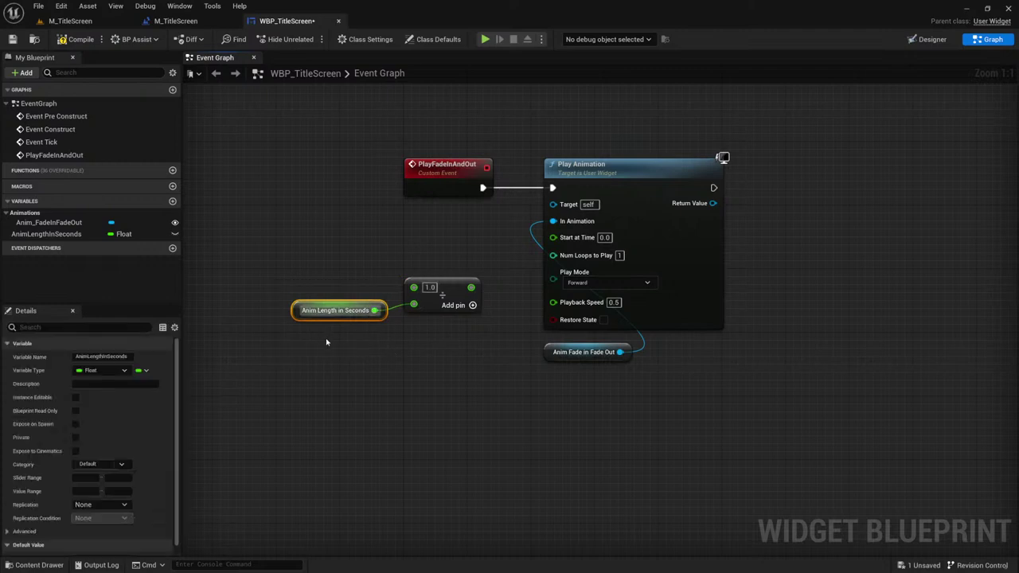
pyautogui.moveTo(284, 284); pyautogui.dragTo(375, 336)
pyautogui.moveTo(471, 288); pyautogui.dragTo(596, 305)
pyautogui.moveTo(413, 305); pyautogui.dragTo(334, 311)
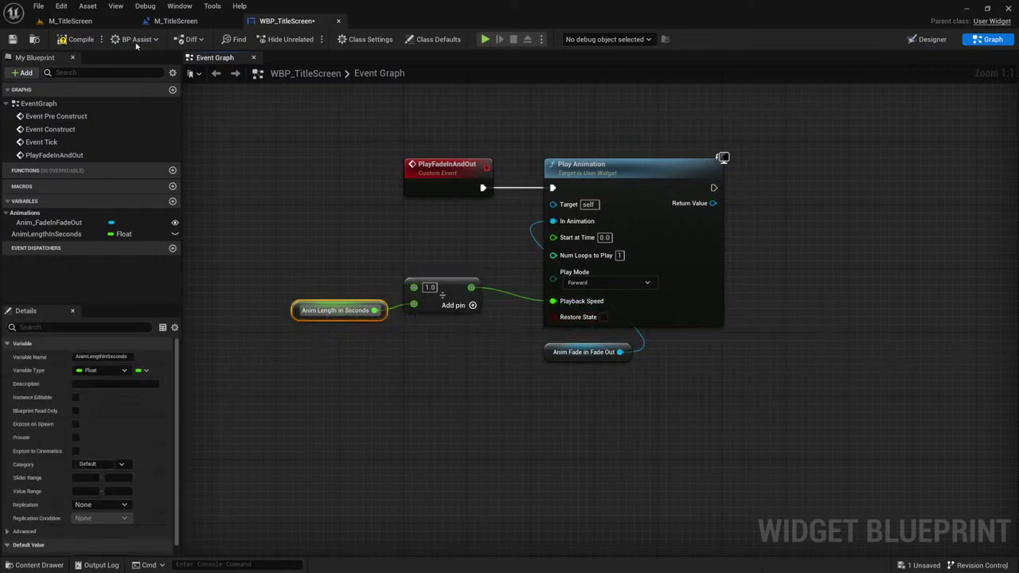
# Step: Save the widget blueprint and set the default value of AnimLengthInSeconds to 0.1
pyautogui.click(12, 39)
pyautogui.scroll(-1, 88, 446)
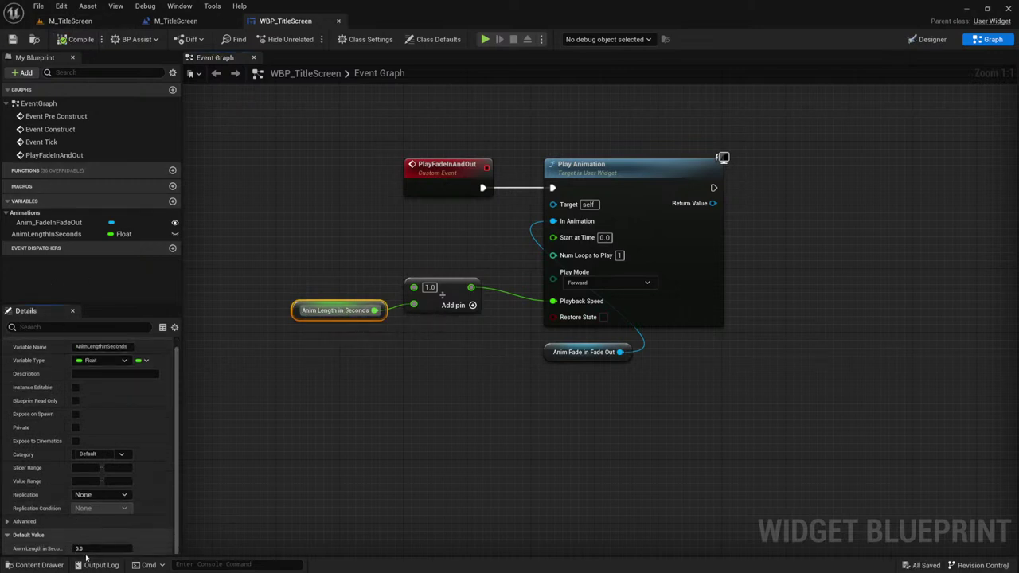
pyautogui.click(97, 549)
pyautogui.write('0.1')
pyautogui.press('Return')
pyautogui.click(371, 257)
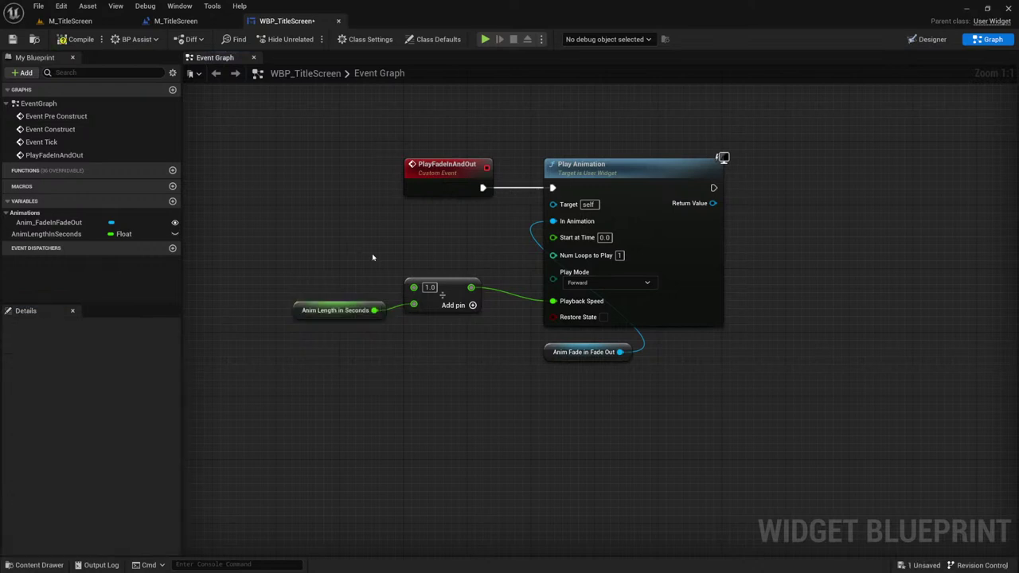
pyautogui.moveTo(333, 270); pyautogui.dragTo(439, 319)
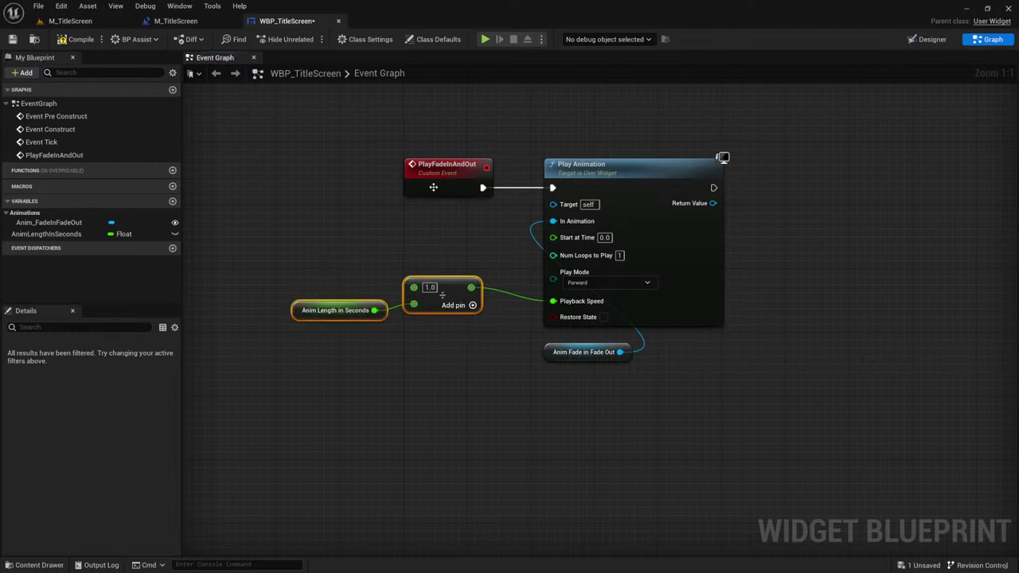
pyautogui.scroll(-2, 282, 254)
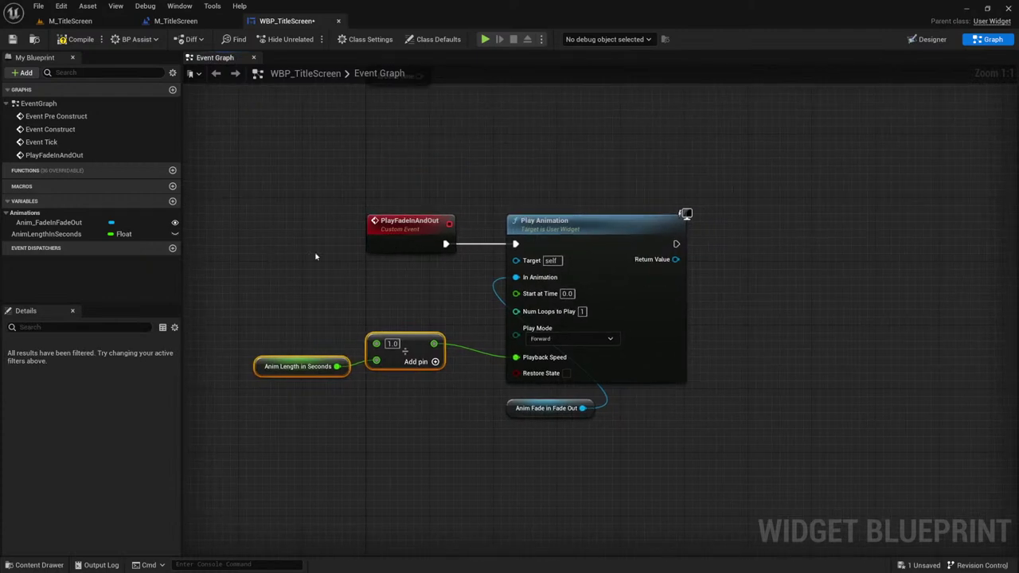
pyautogui.moveTo(312, 230); pyautogui.dragTo(527, 376)
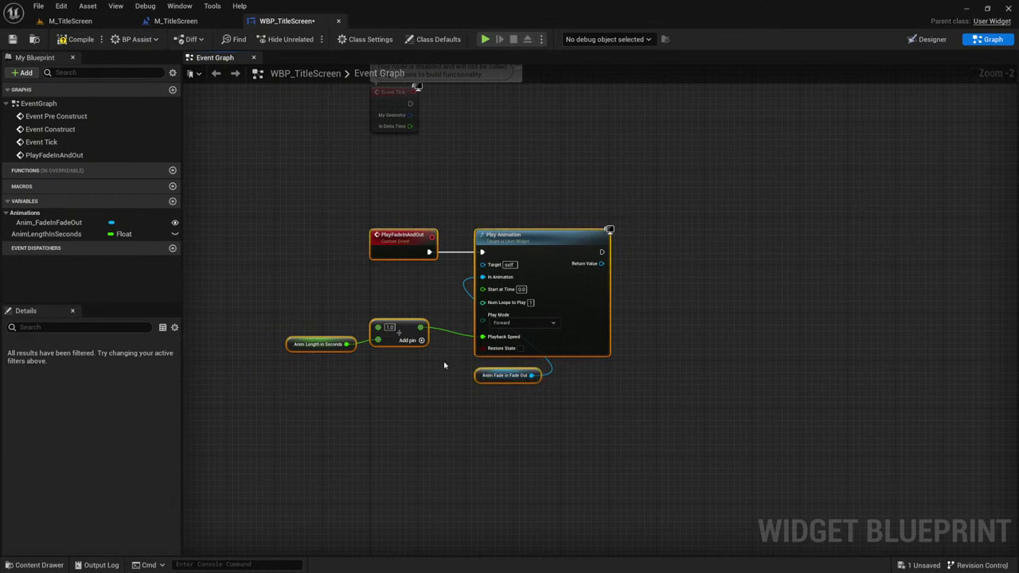
pyautogui.moveTo(276, 295); pyautogui.dragTo(338, 398)
# Step: Set Num Loops to Play to 0 on the Play Animation node
pyautogui.moveTo(340, 234); pyautogui.dragTo(303, 379, button='right')
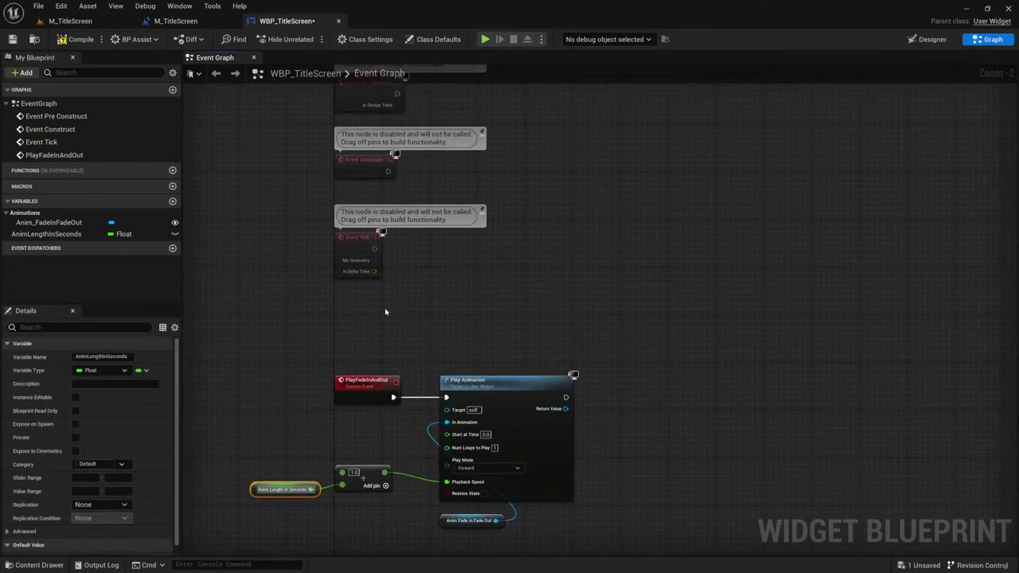
pyautogui.scroll(1, 387, 303)
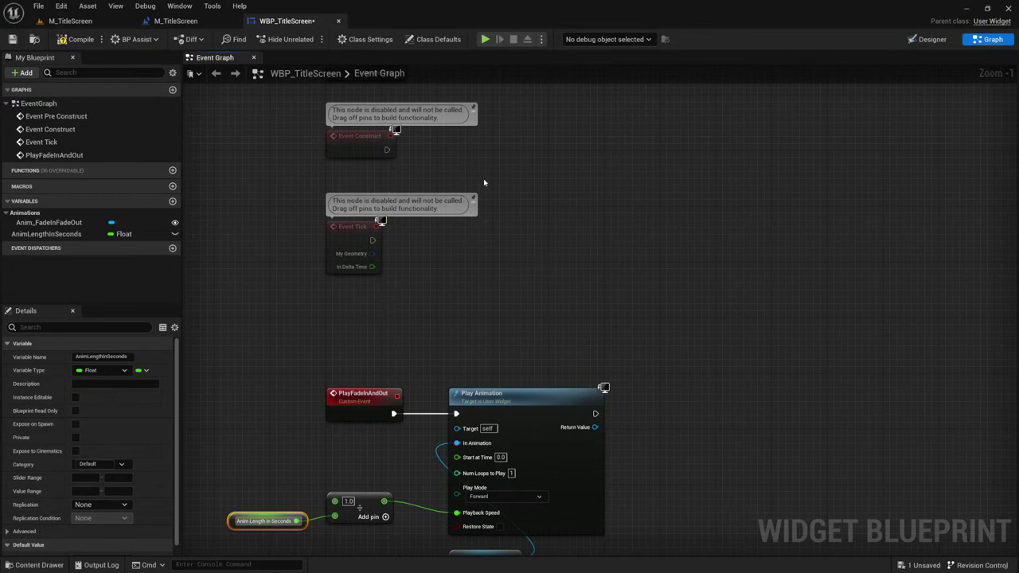
pyautogui.moveTo(488, 291); pyautogui.dragTo(464, 164, button='right')
pyautogui.scroll(1, 439, 368)
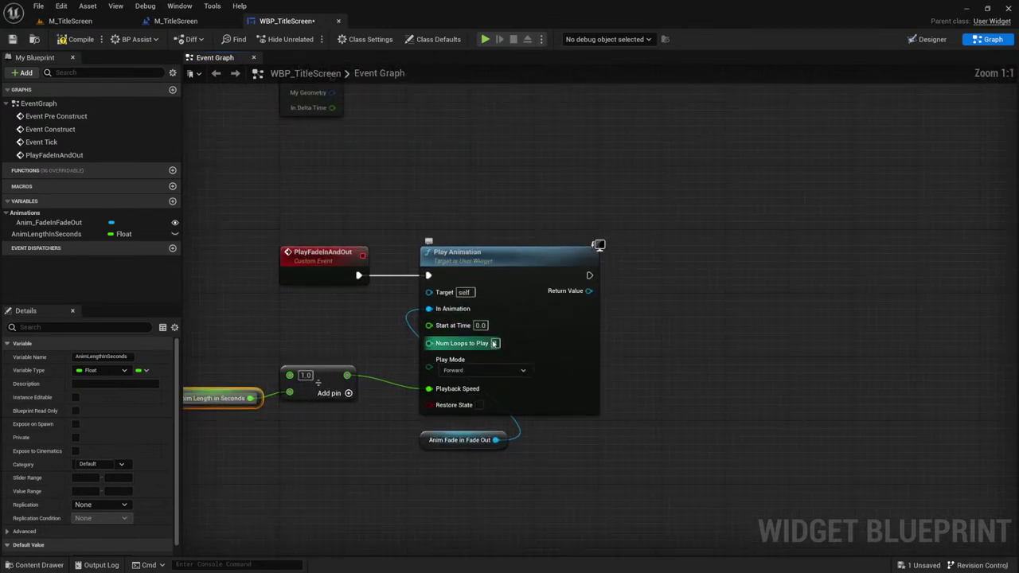
pyautogui.click(500, 348)
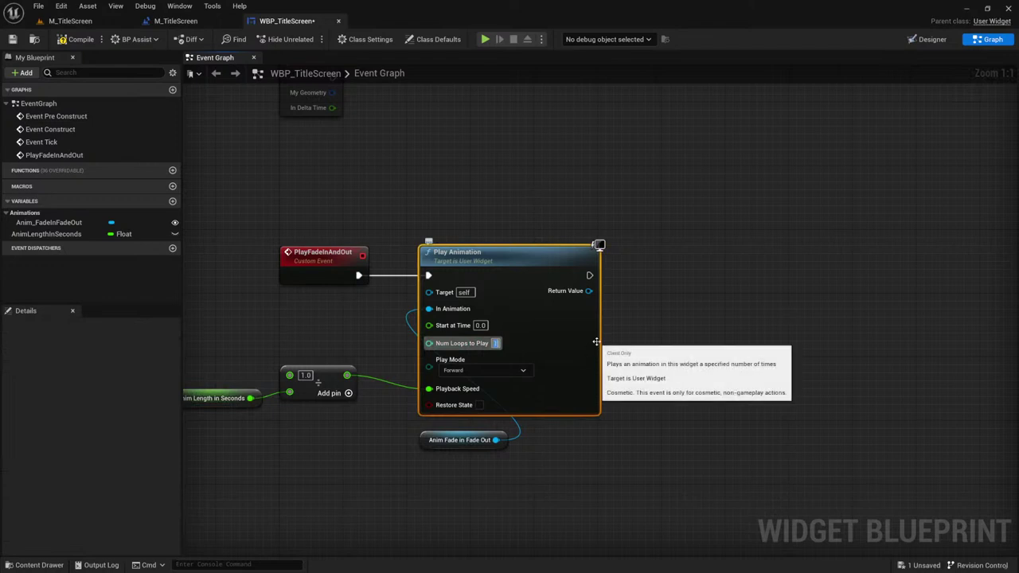
# Step: Add a Play Fade in and Out call connected to the Event Construct node's execution output
pyautogui.moveTo(519, 209); pyautogui.dragTo(458, 358, button='right')
pyautogui.moveTo(353, 248); pyautogui.dragTo(412, 254)
pyautogui.write('pl')
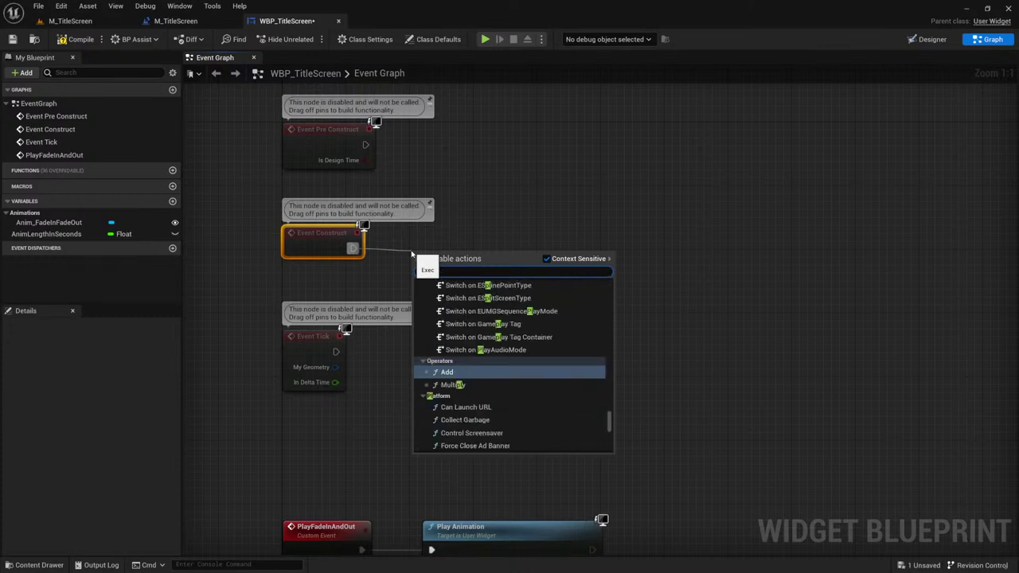
pyautogui.write('ayfade')
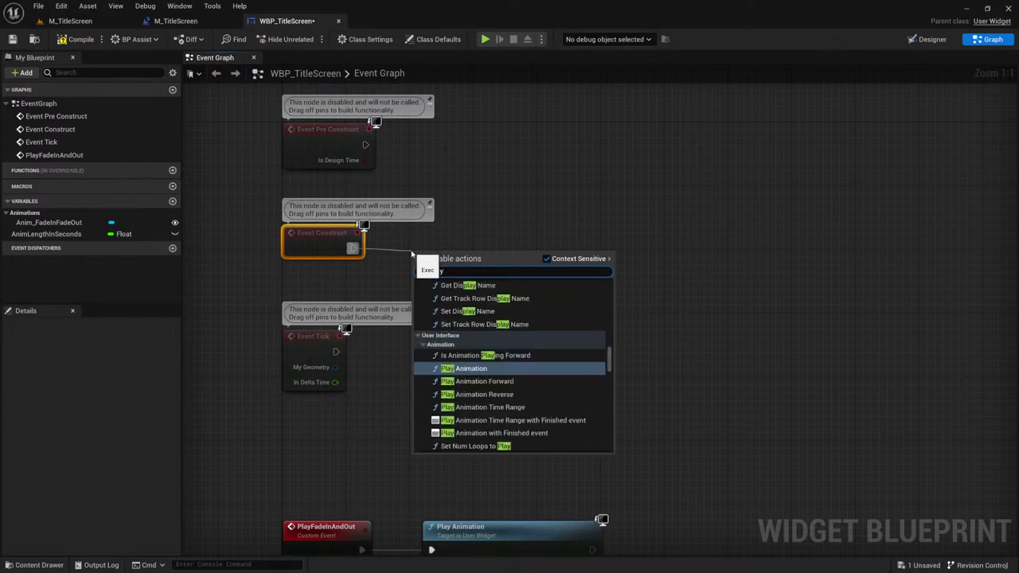
pyautogui.click(487, 299)
# Step: Delete the Event Tick node and align the Play Fade in and Out call level with Event Construct
pyautogui.click(319, 354)
pyautogui.press('Delete')
pyautogui.moveTo(343, 366); pyautogui.dragTo(388, 305, button='right')
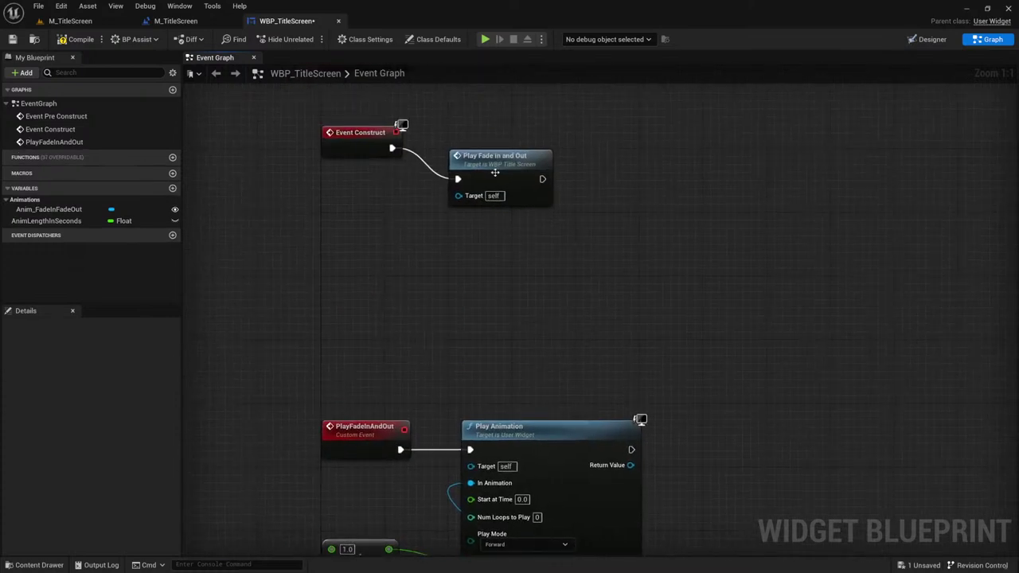
pyautogui.moveTo(476, 190); pyautogui.dragTo(476, 156)
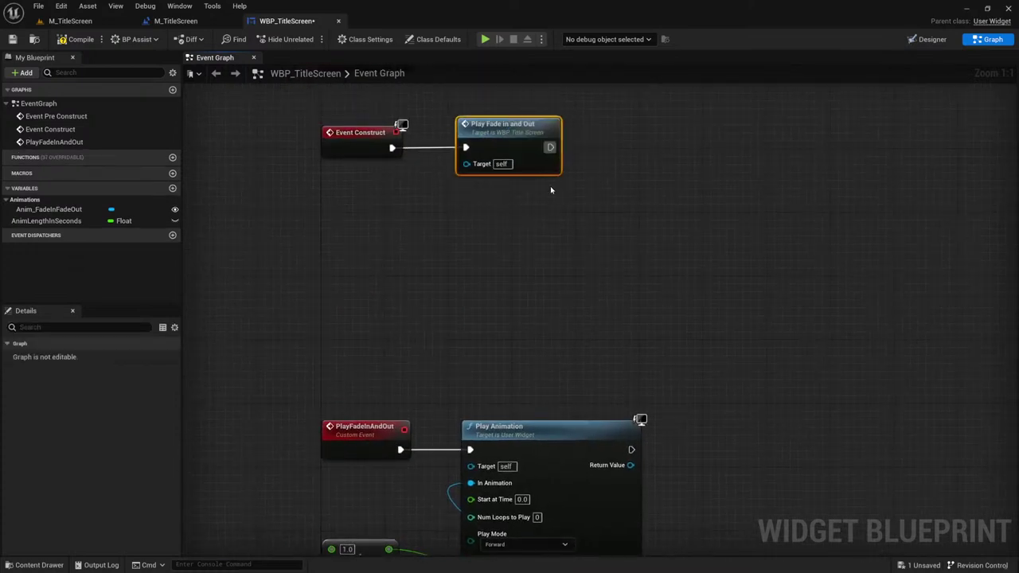
# Step: Run the game preview to check the title screen's fade animation and stop it
pyautogui.moveTo(442, 291); pyautogui.dragTo(384, 173, button='right')
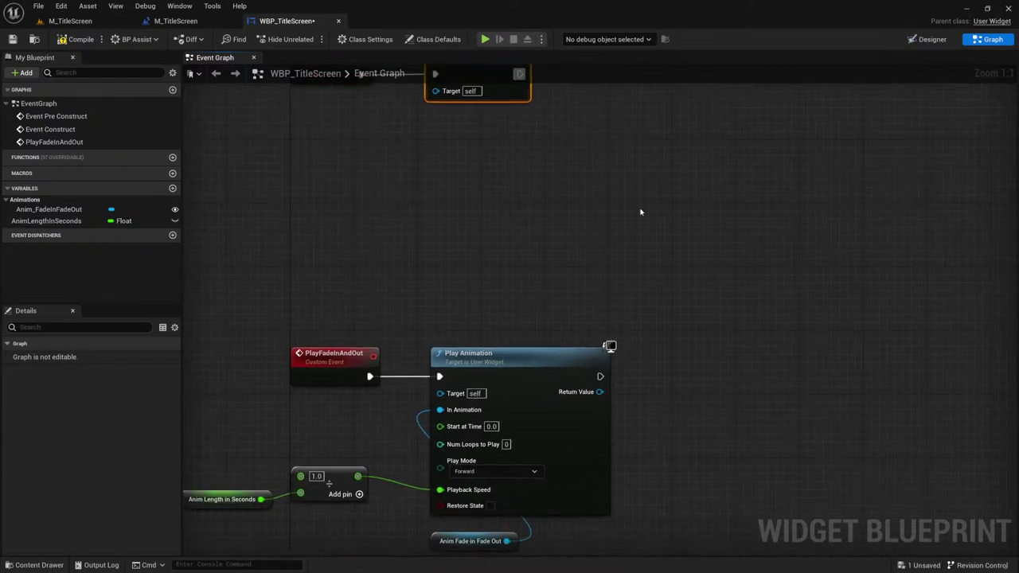
pyautogui.scroll(-2, 470, 408)
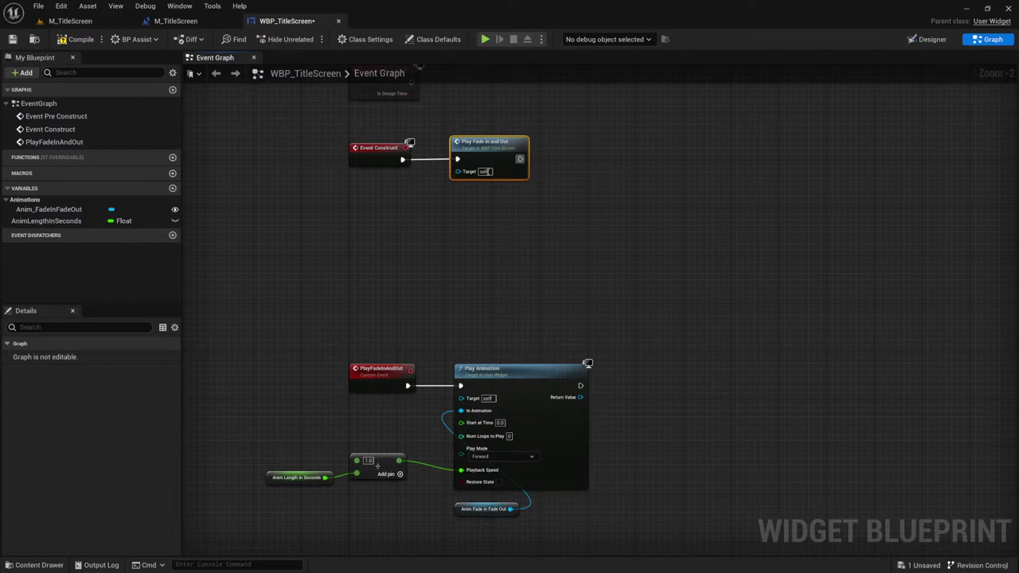
pyautogui.click(485, 40)
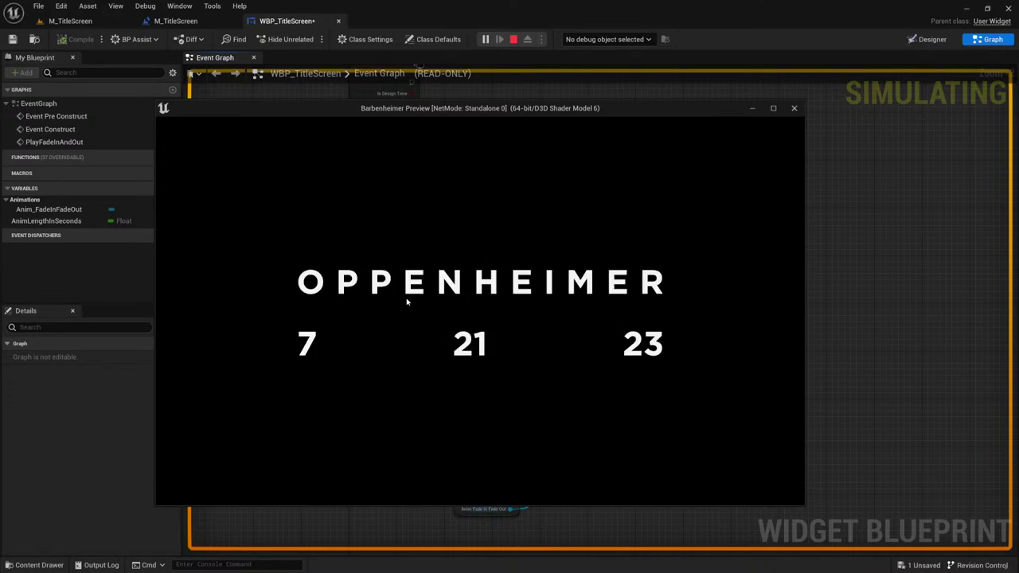
pyautogui.press('Escape')
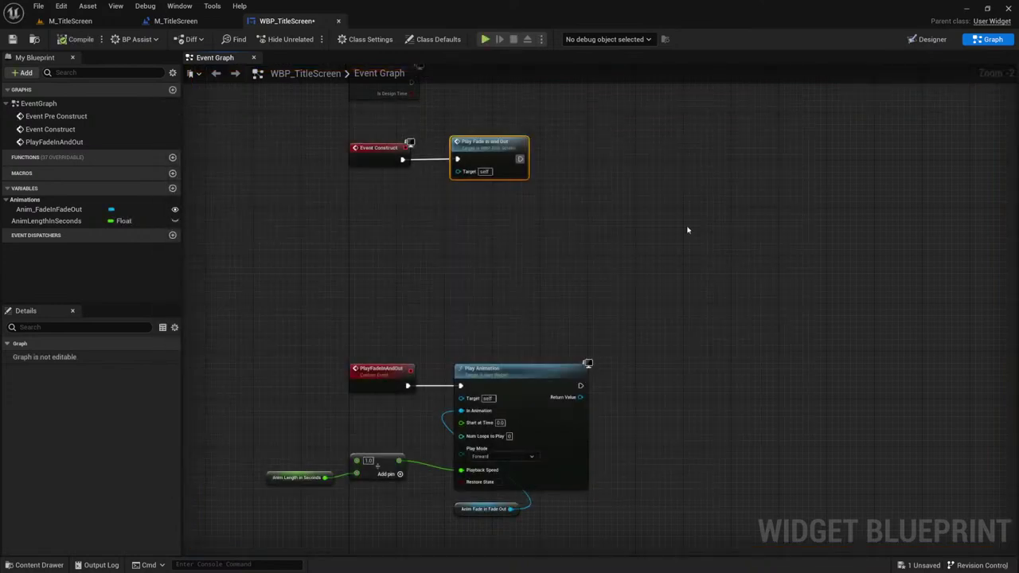
# Step: Switch to the Oppenheimer trailer in the browser and replay the title card from 2:54 to study how it appears
pyautogui.hotkey('alt', 'Tab')
pyautogui.click(693, 167)
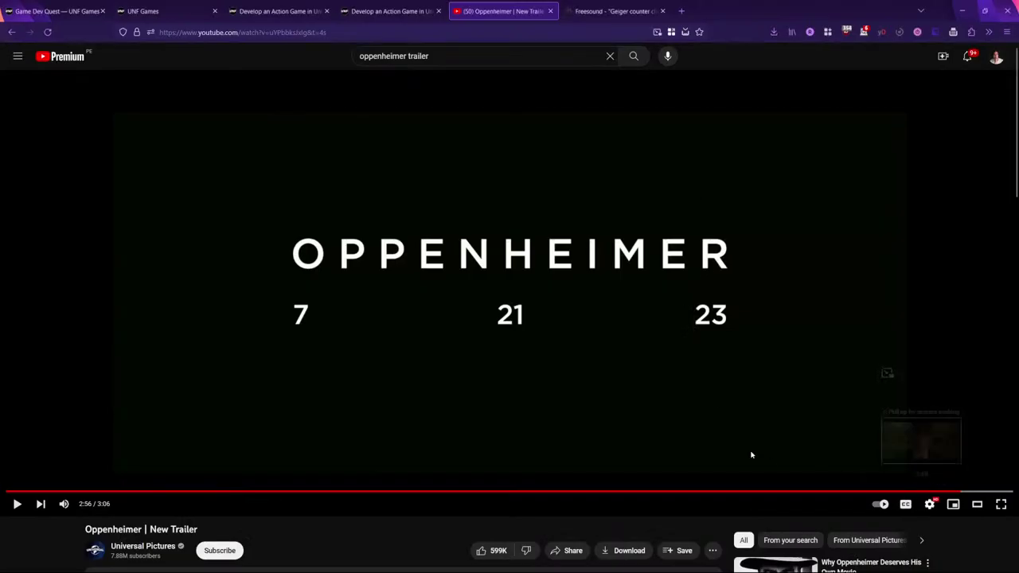
pyautogui.click(955, 493)
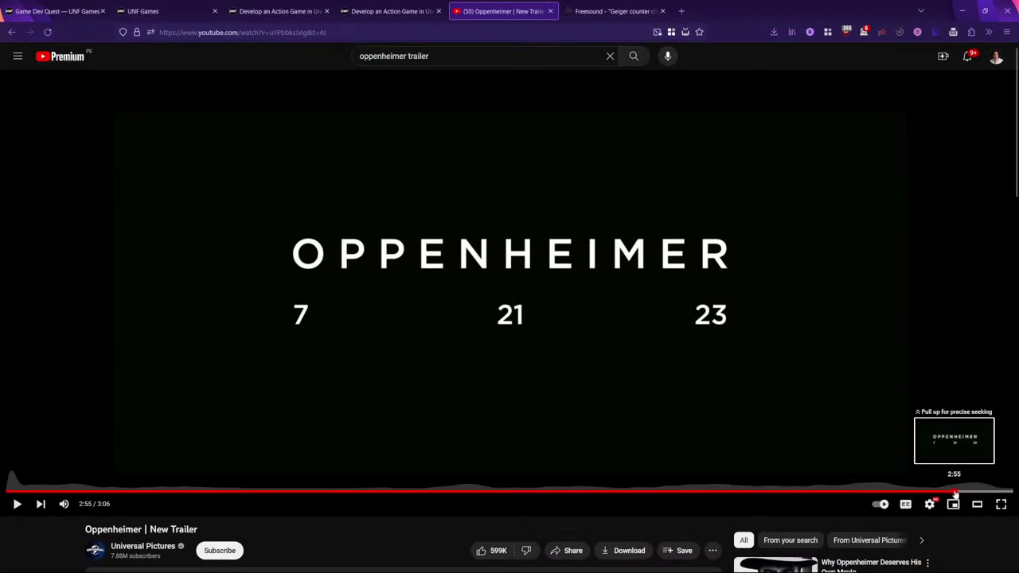
pyautogui.click(949, 494)
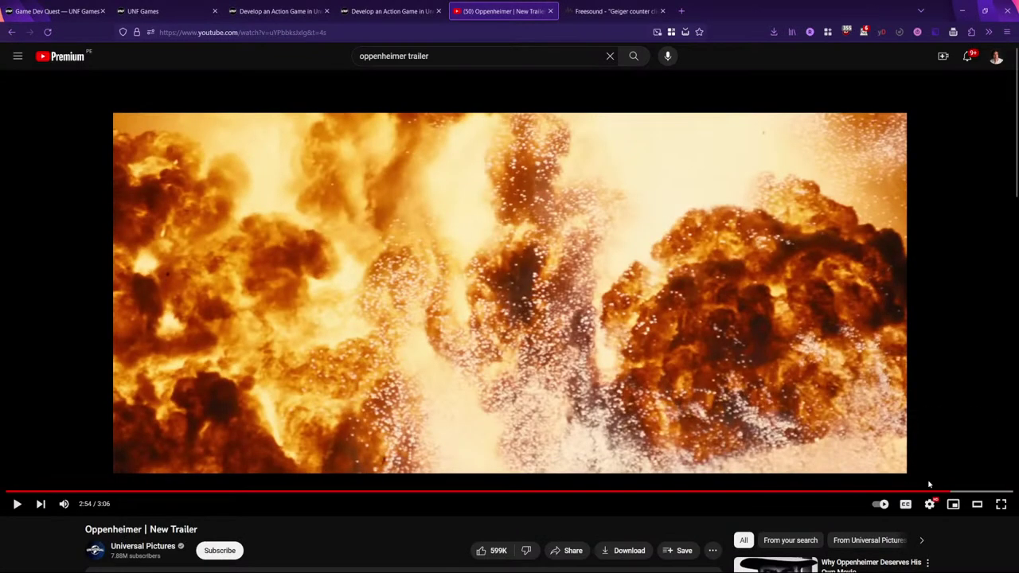
pyautogui.click(552, 278)
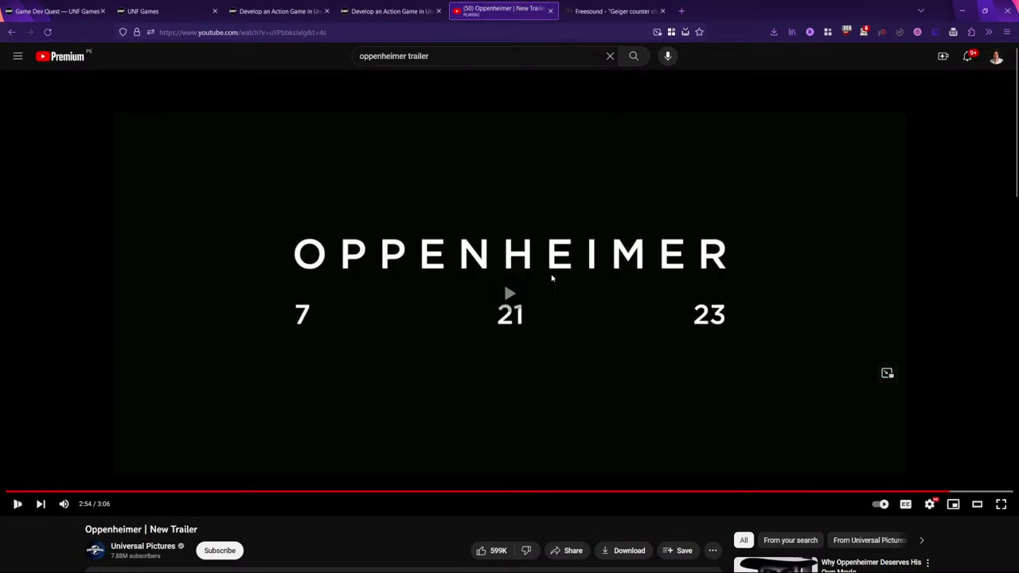
pyautogui.click(507, 275)
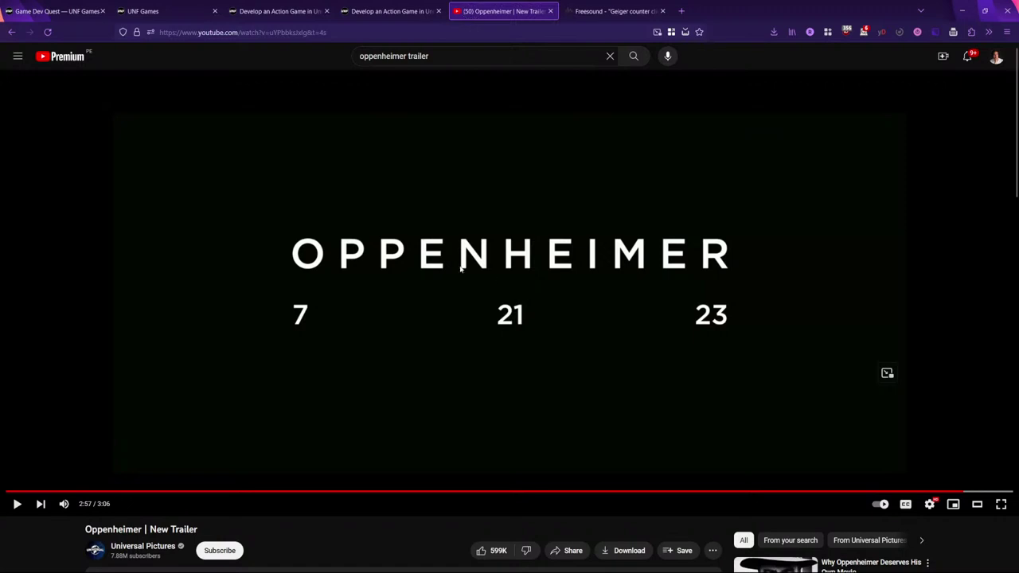
# Step: Return to the Unreal Editor widget graph and set Num Loops to Play to 1 on the Play Animation node
pyautogui.hotkey('alt', 'Tab')
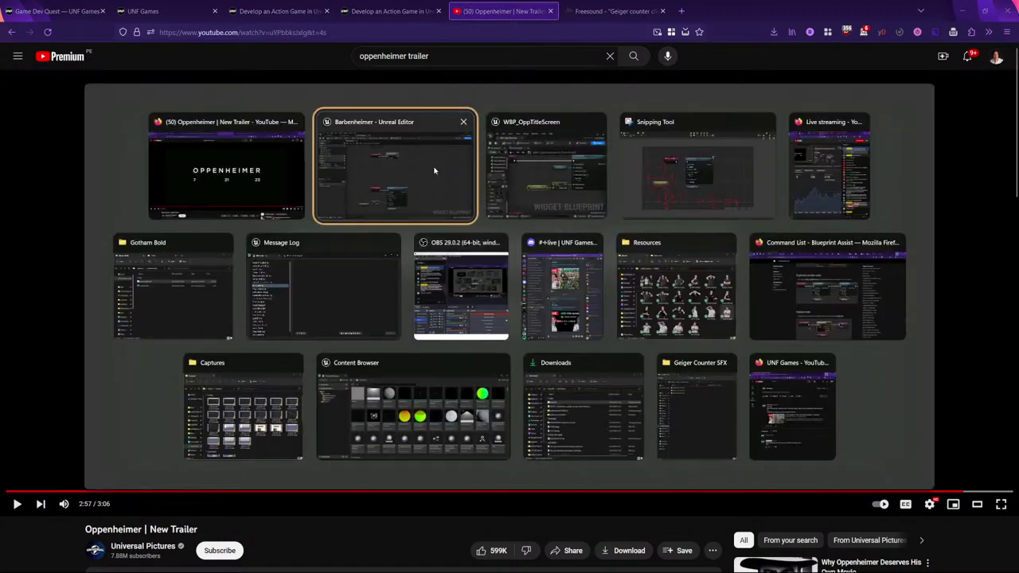
pyautogui.click(434, 170)
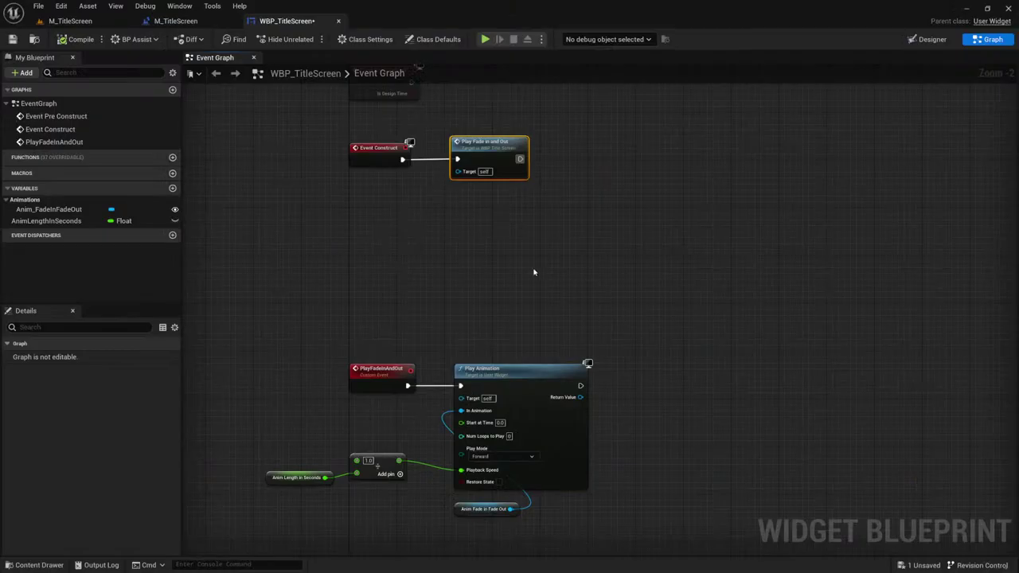
pyautogui.moveTo(259, 344); pyautogui.dragTo(472, 450)
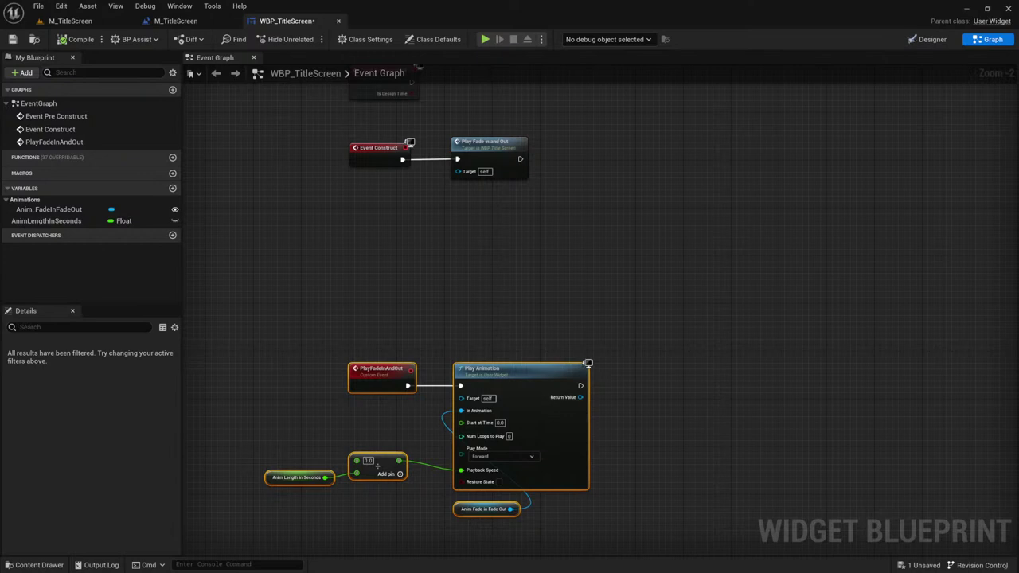
pyautogui.scroll(2, 561, 398)
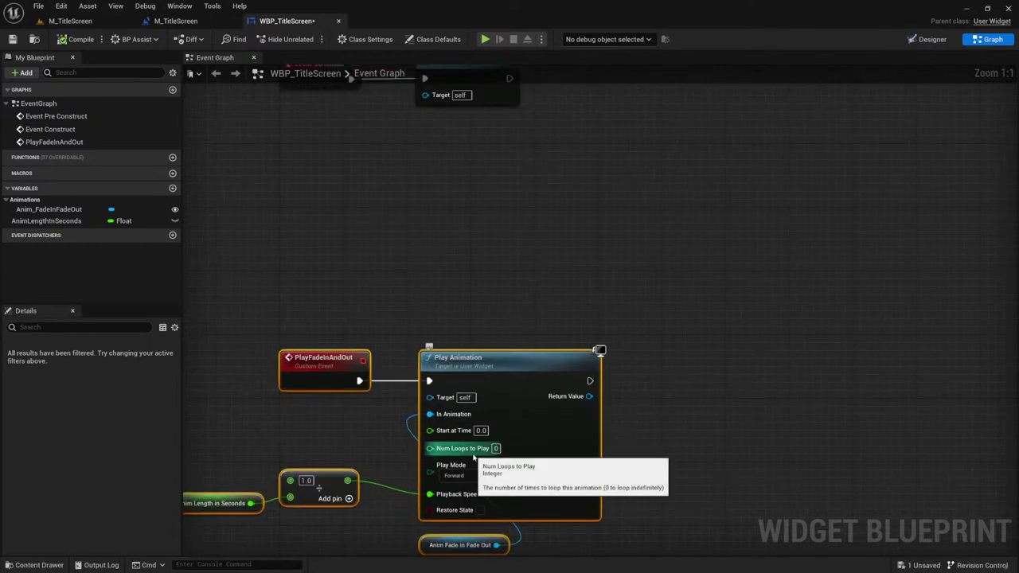
pyautogui.write('0')
pyautogui.press('Return')
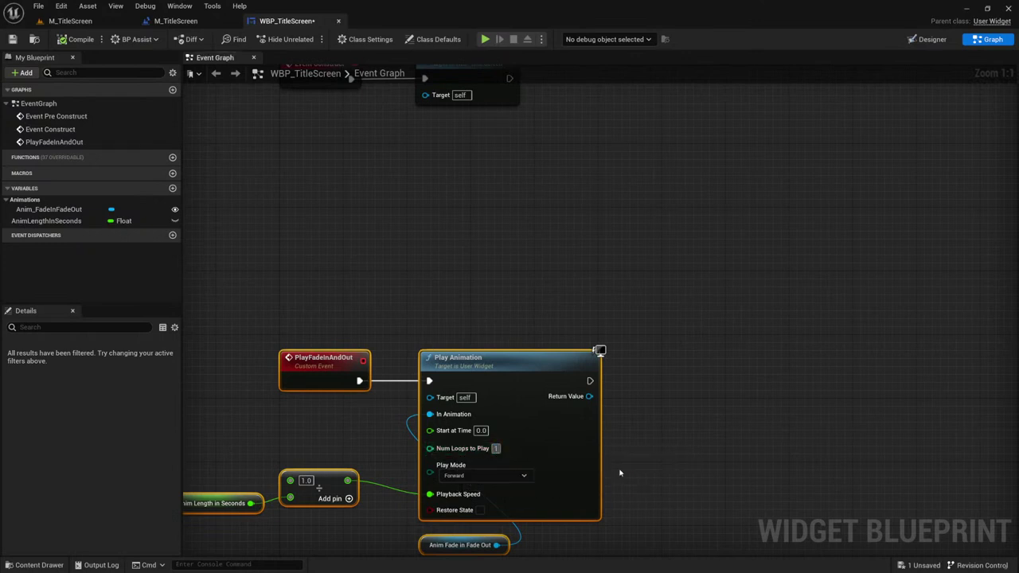
# Step: Delete the Play Fade in and Out call node connected to Event Construct
pyautogui.scroll(-3, 489, 360)
pyautogui.moveTo(275, 327); pyautogui.dragTo(597, 543)
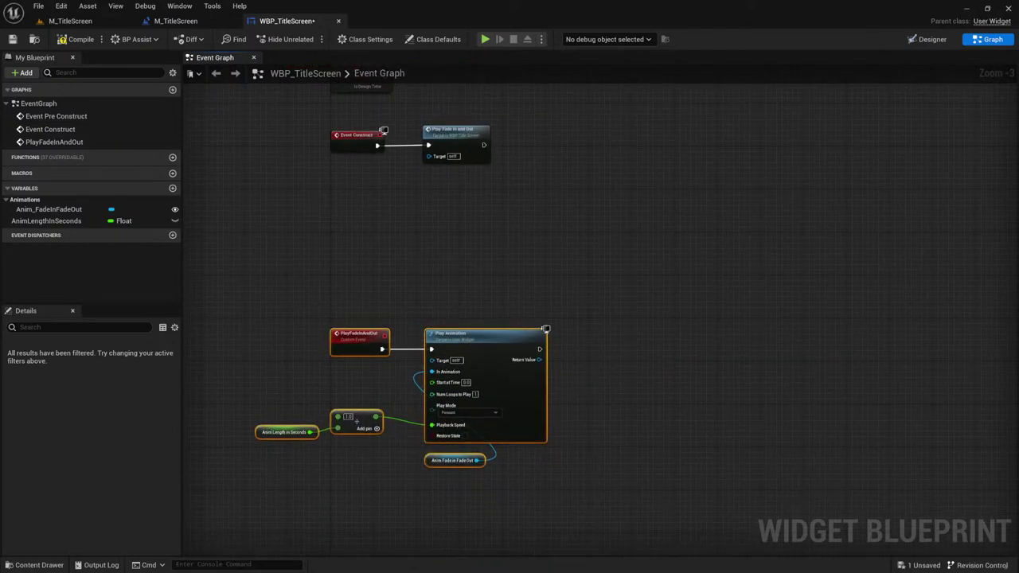
pyautogui.scroll(3, 433, 263)
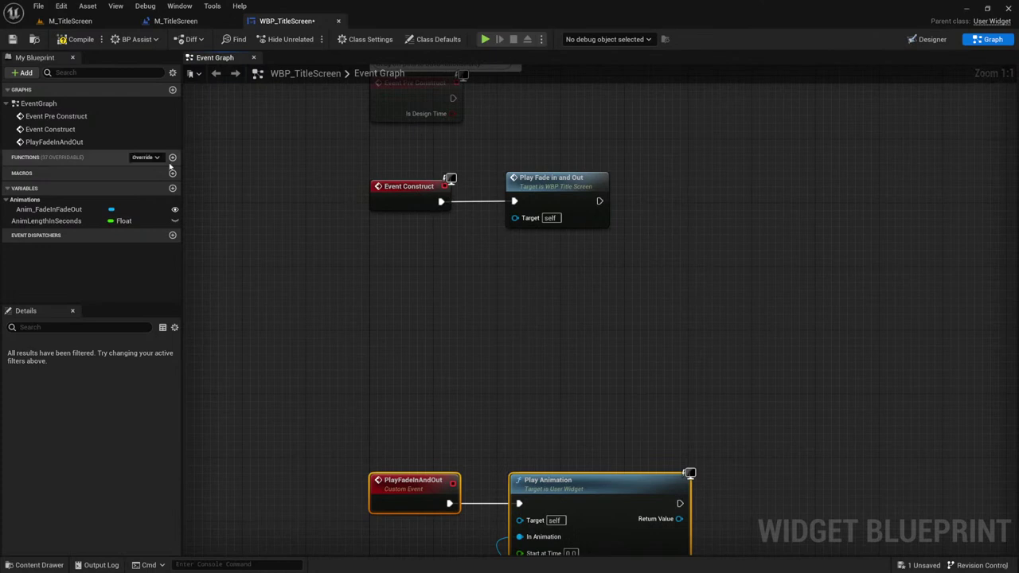
pyautogui.moveTo(570, 202); pyautogui.dragTo(601, 203)
pyautogui.press('Delete')
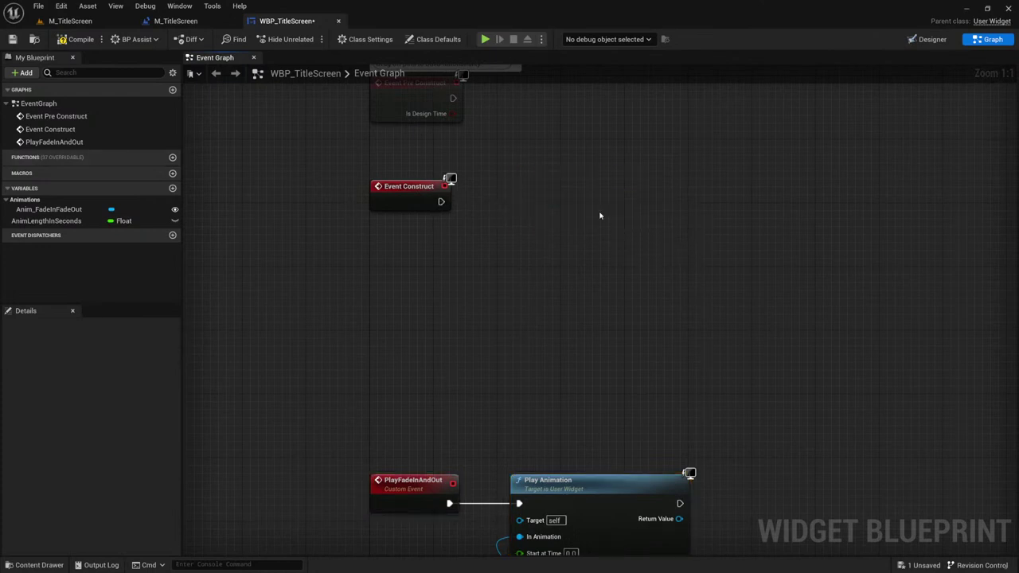
# Step: Add a Set Timer by Event node driven by Event Construct's execution output
pyautogui.moveTo(516, 279); pyautogui.dragTo(437, 277, button='right')
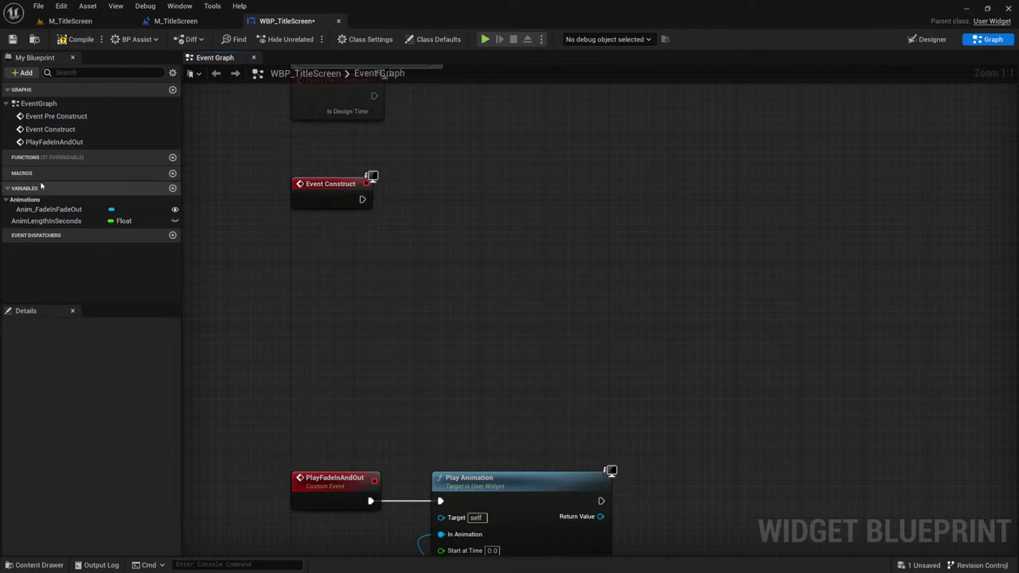
pyautogui.moveTo(362, 199); pyautogui.dragTo(514, 205)
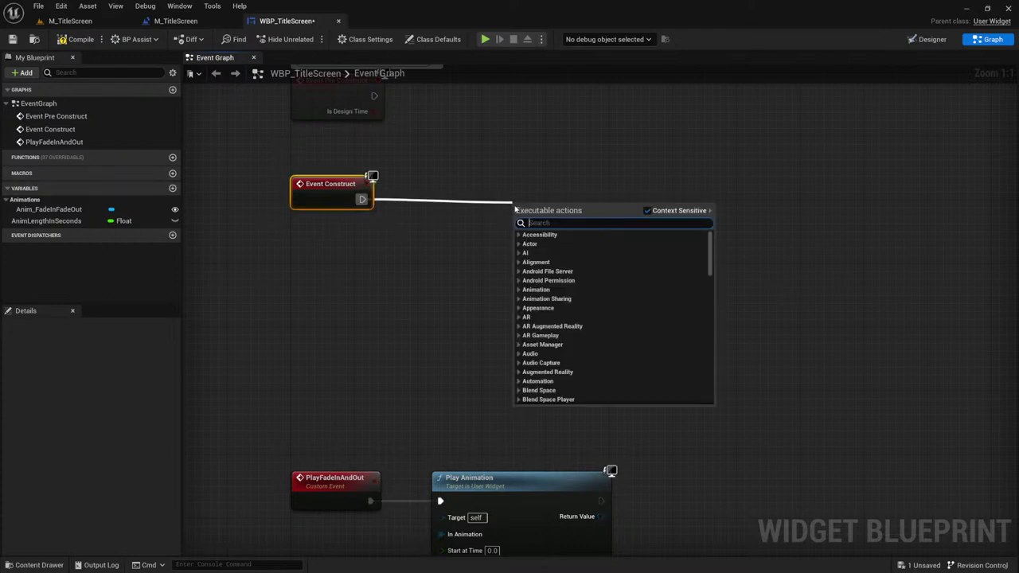
pyautogui.write('set')
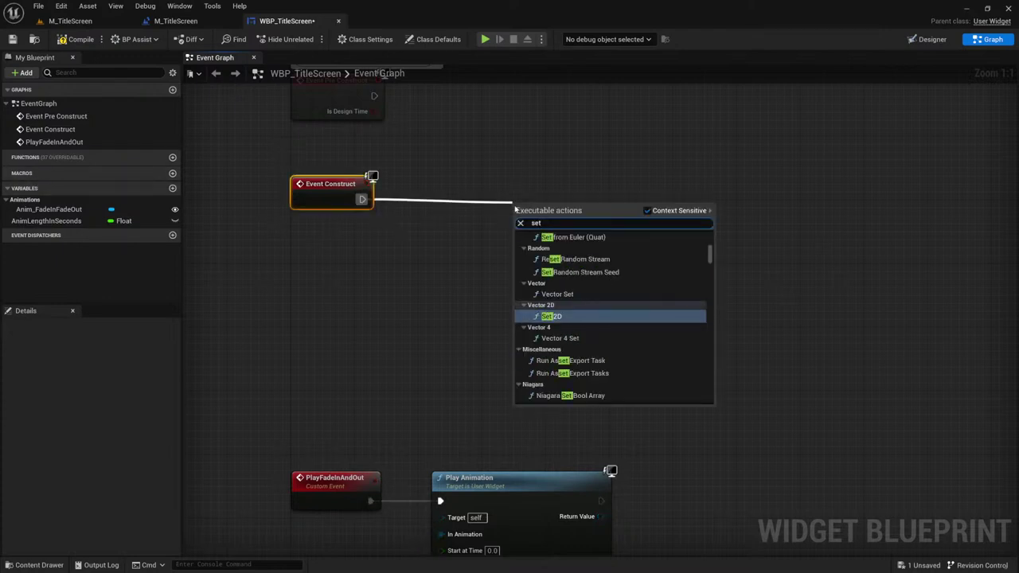
pyautogui.write(' timer')
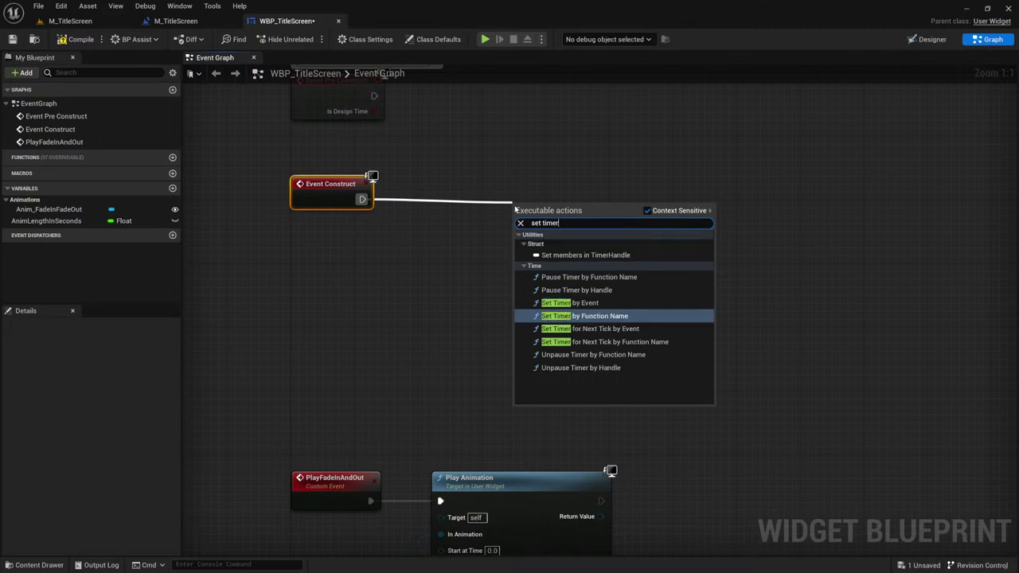
pyautogui.click(590, 304)
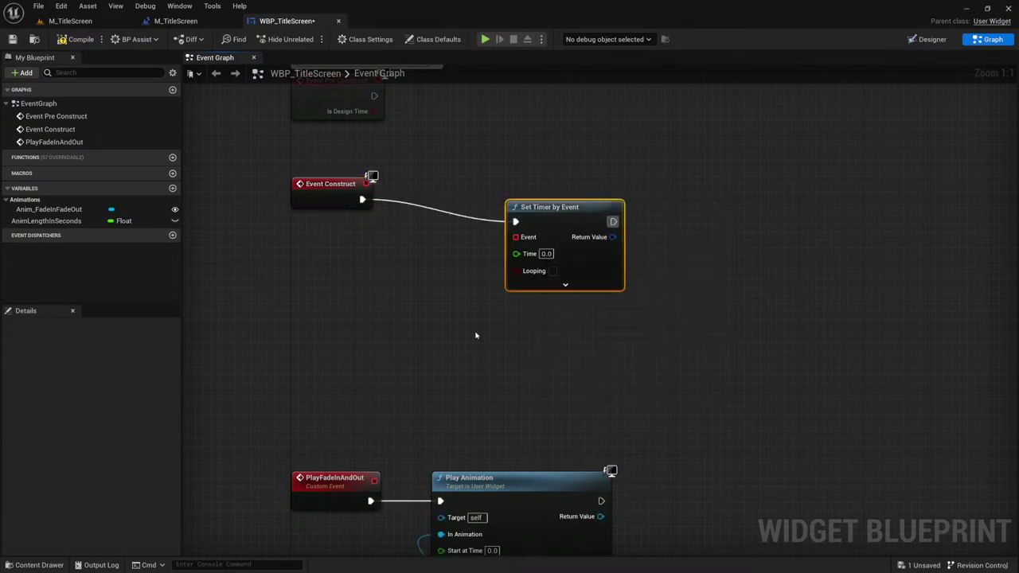
pyautogui.click(334, 477)
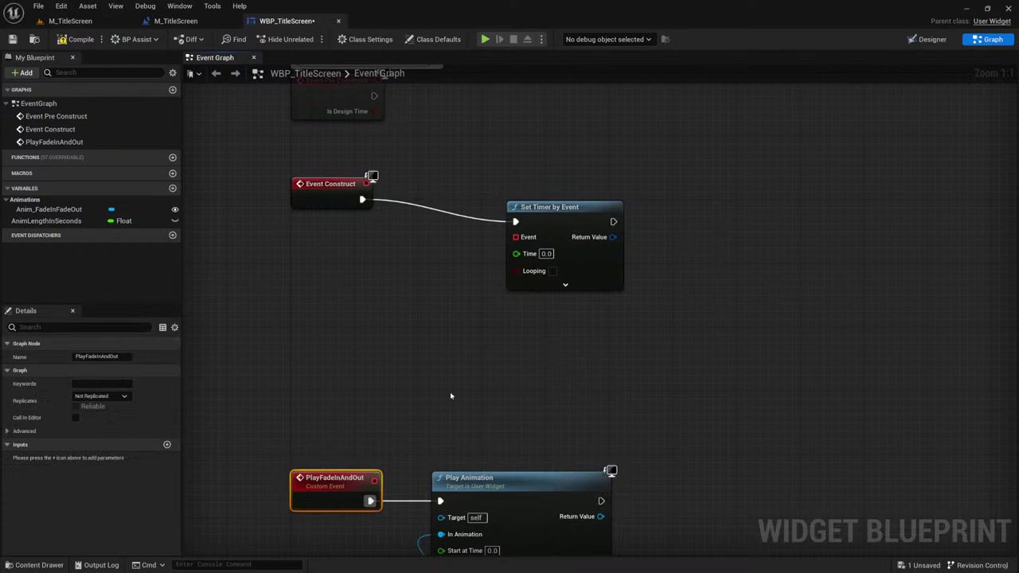
pyautogui.moveTo(372, 482); pyautogui.dragTo(516, 237)
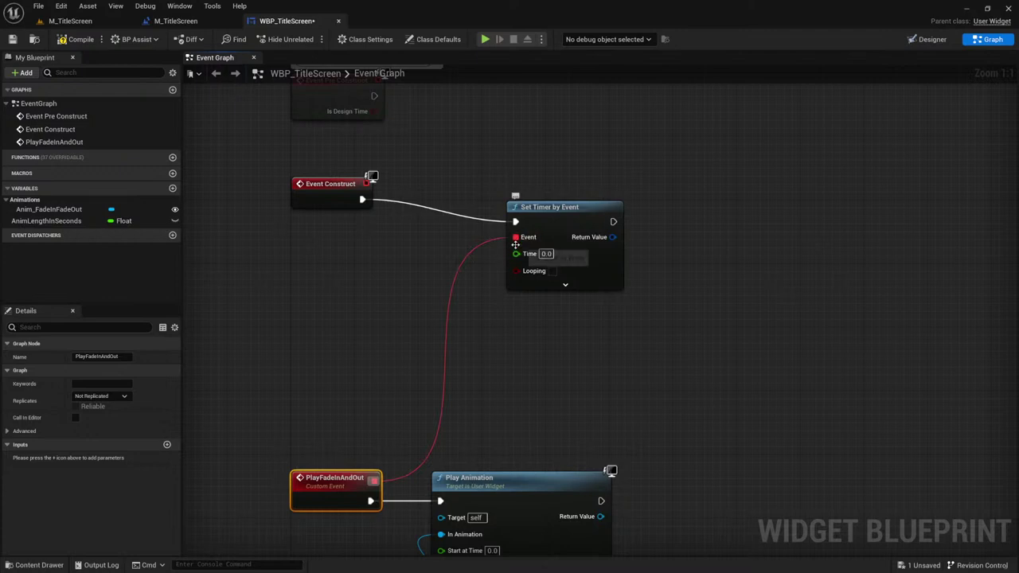
pyautogui.keyDown('alt'); pyautogui.click(516, 236); pyautogui.keyUp('alt')
# Step: Add a Create Event node feeding the timer's Event input and choose PlayFadeInAndOut as its function
pyautogui.moveTo(524, 236); pyautogui.dragTo(414, 321)
pyautogui.write('crea')
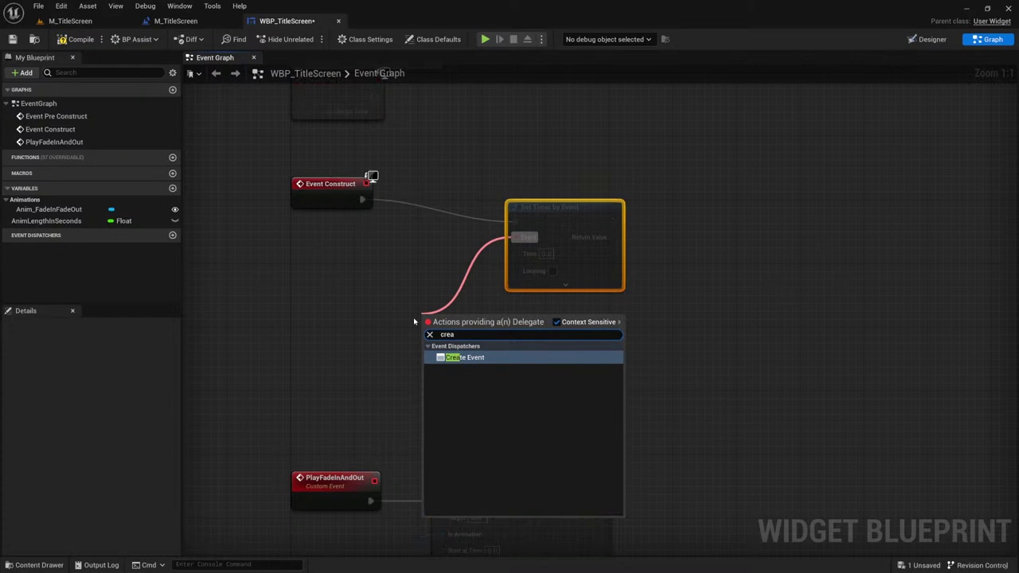
pyautogui.press('Return')
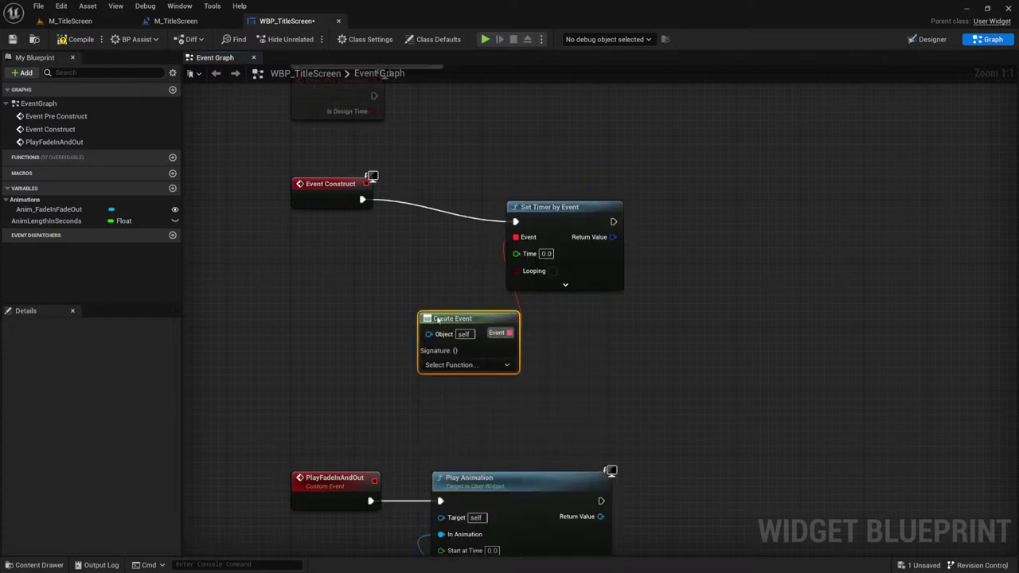
pyautogui.click(454, 364)
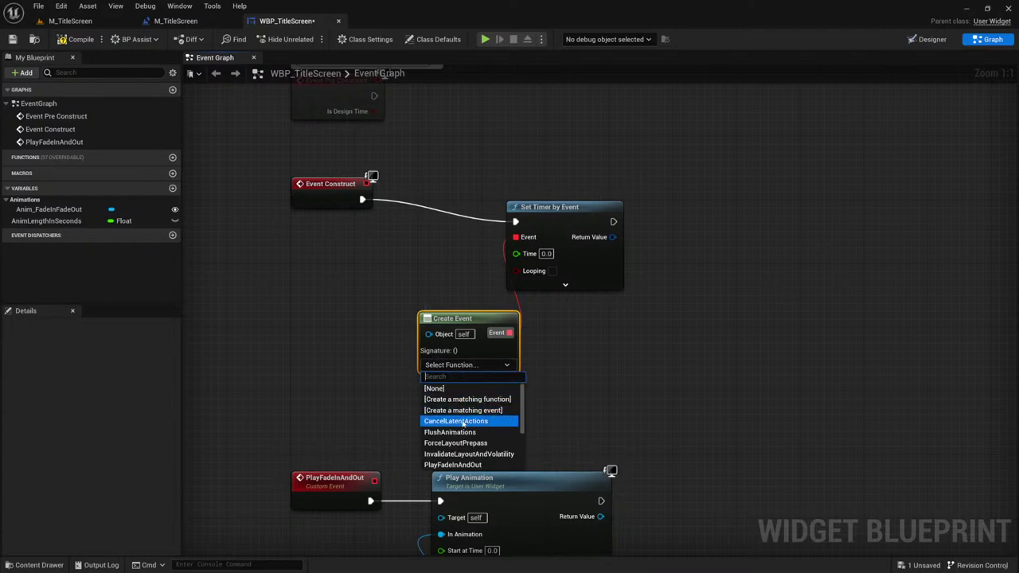
pyautogui.scroll(-2, 459, 449)
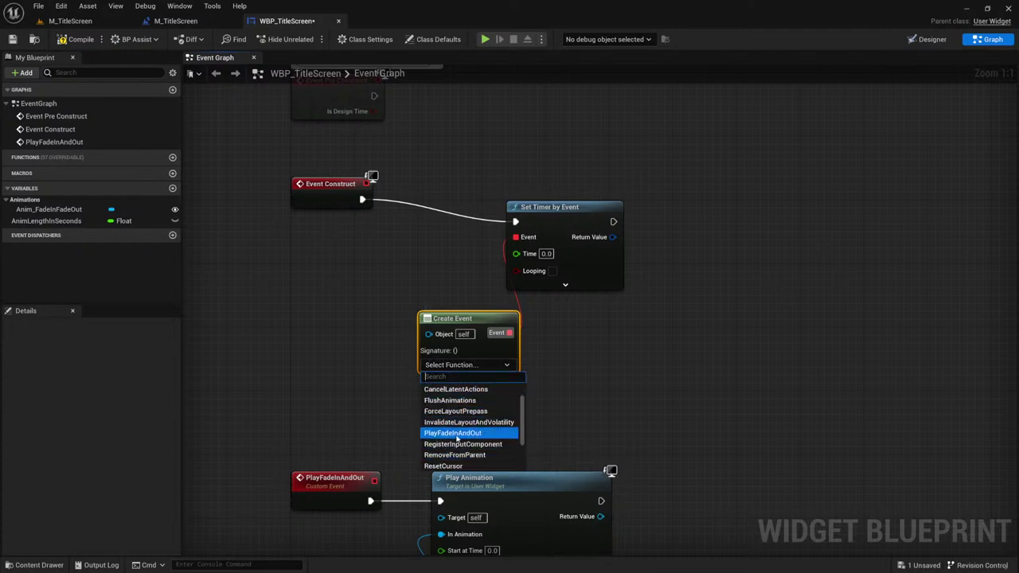
pyautogui.click(454, 434)
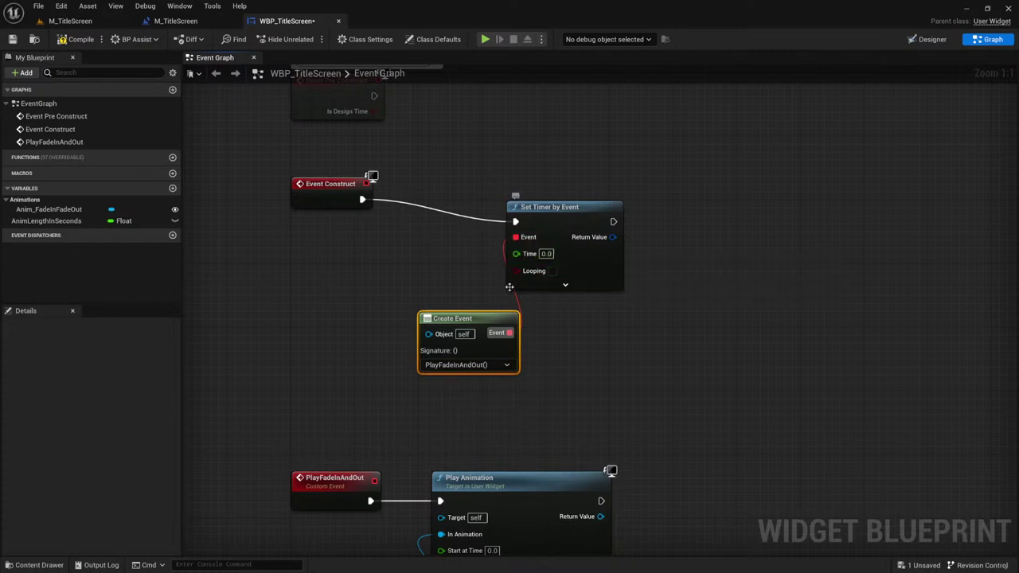
# Step: Align the Set Timer by Event node with Event Construct and place the Create Event node just beneath the timer
pyautogui.click(567, 232)
pyautogui.moveTo(574, 215); pyautogui.dragTo(590, 191)
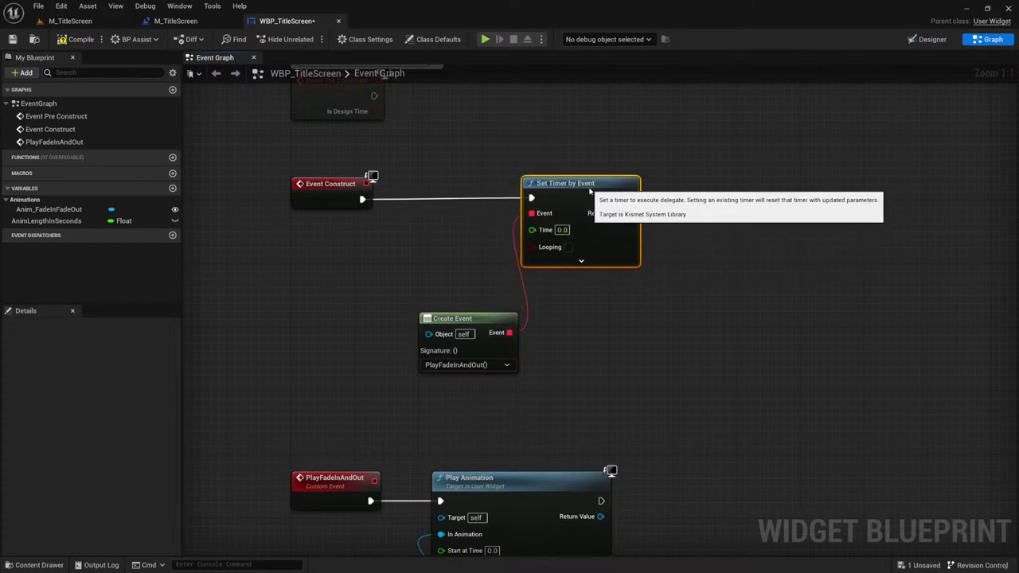
pyautogui.moveTo(449, 319); pyautogui.dragTo(496, 286)
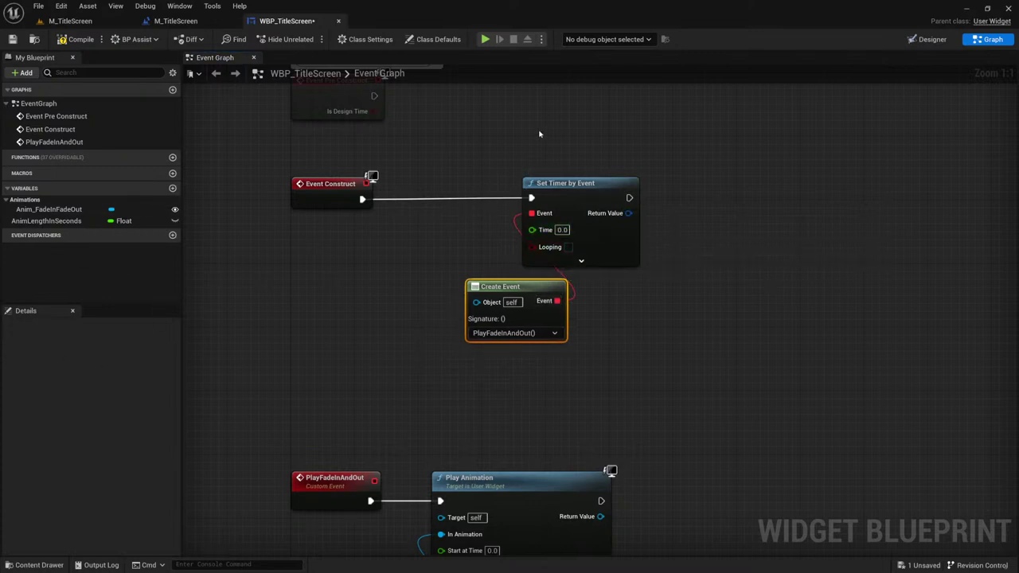
pyautogui.moveTo(459, 136); pyautogui.dragTo(677, 355)
pyautogui.moveTo(332, 395); pyautogui.dragTo(348, 324, button='right')
pyautogui.moveTo(300, 369); pyautogui.dragTo(396, 461)
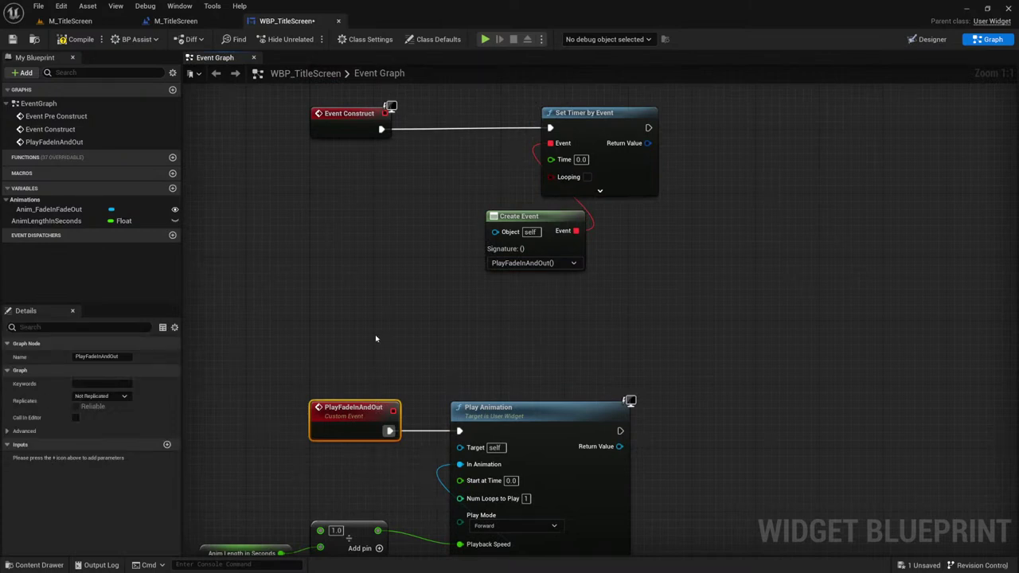
# Step: Set the timer's Time to 0.1 and toggle Looping on and back off
pyautogui.click(582, 159)
pyautogui.write('0.1')
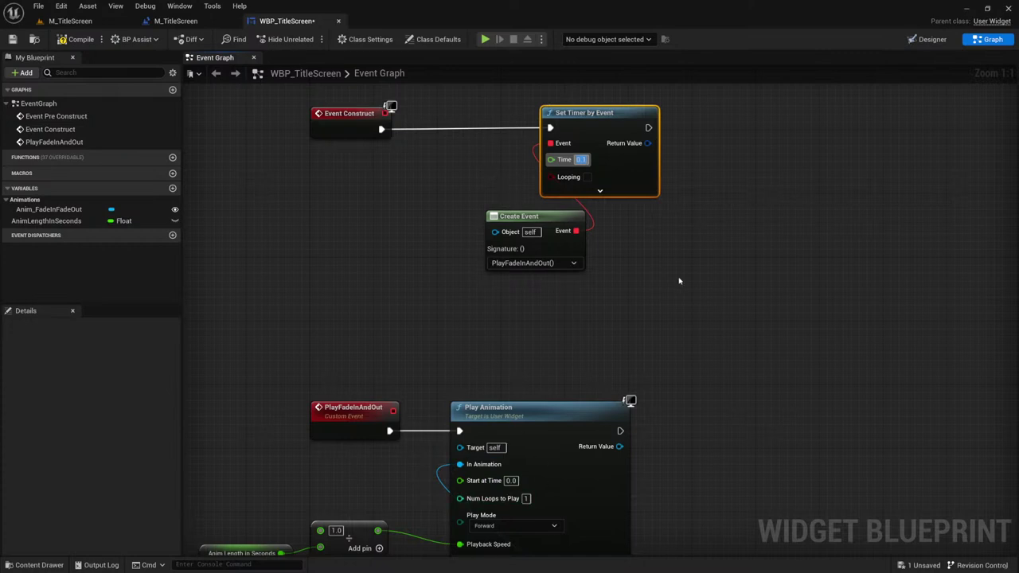
pyautogui.click(588, 178)
pyautogui.click(589, 177)
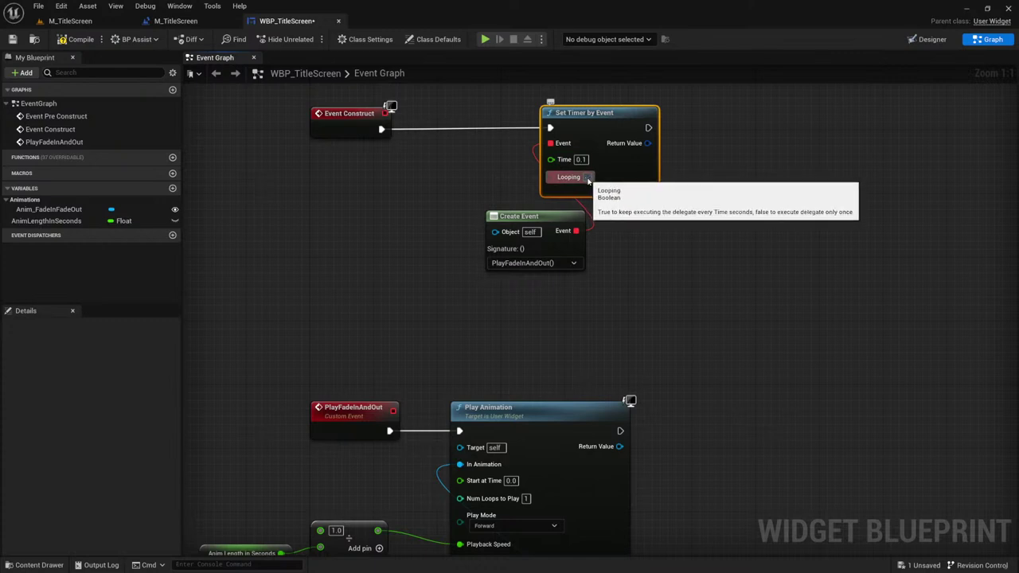
pyautogui.click(435, 193)
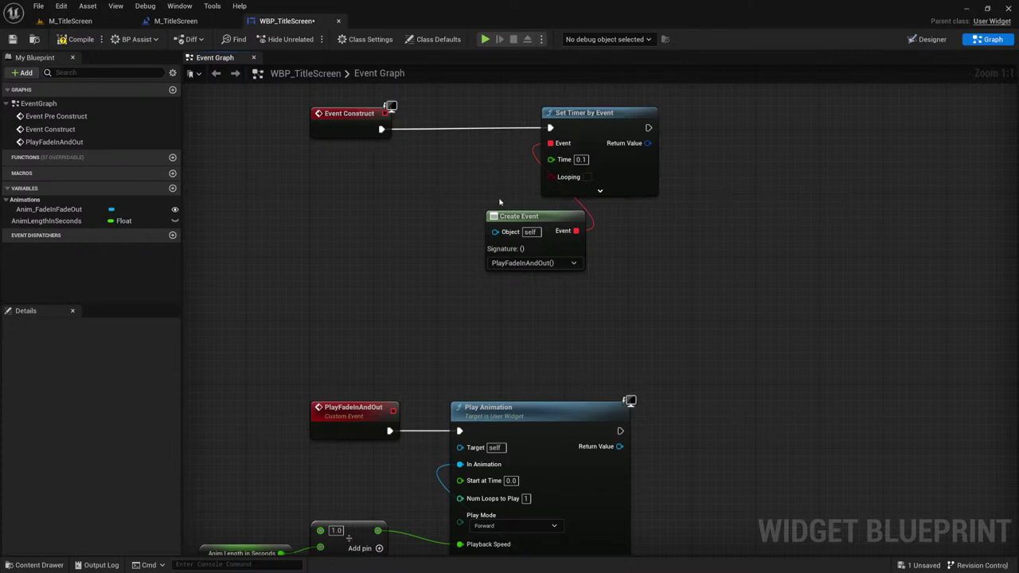
# Step: Feed the timer's Time input from a new Random Float in Range node and place it below Event Construct
pyautogui.moveTo(551, 159); pyautogui.dragTo(391, 225)
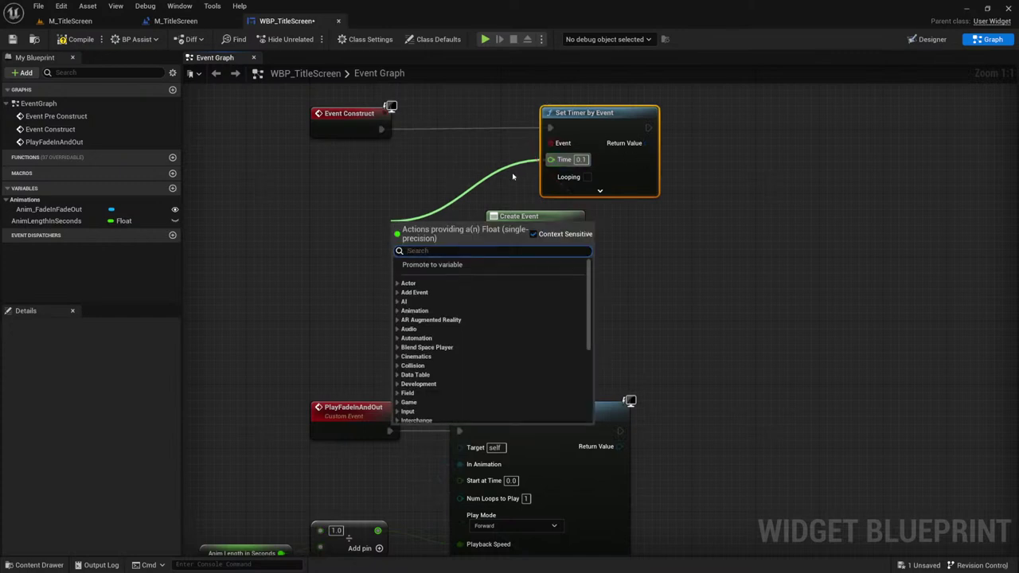
pyautogui.write('random')
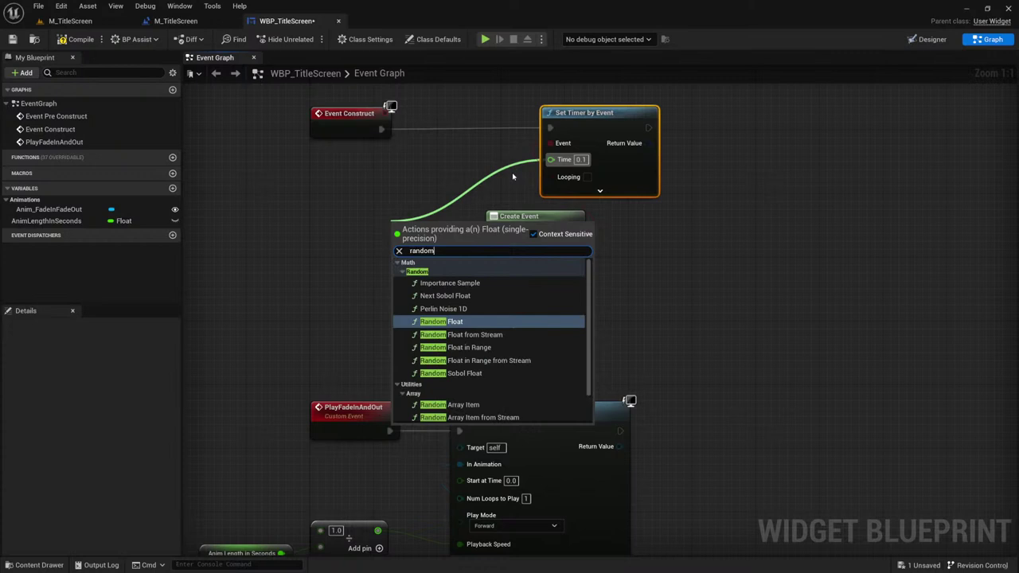
pyautogui.press('Down')
pyautogui.press('Down')
pyautogui.press('Return')
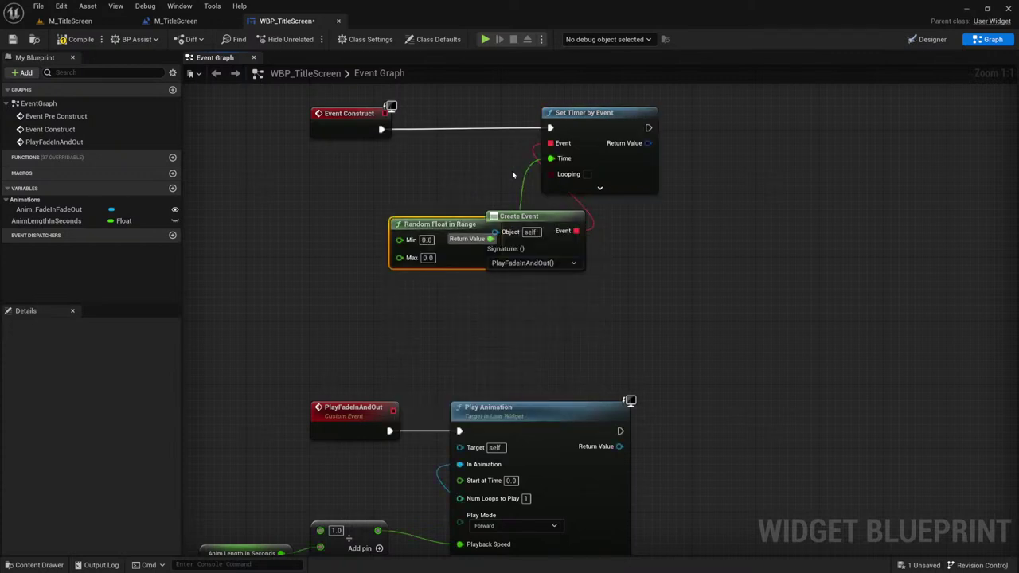
pyautogui.moveTo(415, 230); pyautogui.dragTo(320, 197)
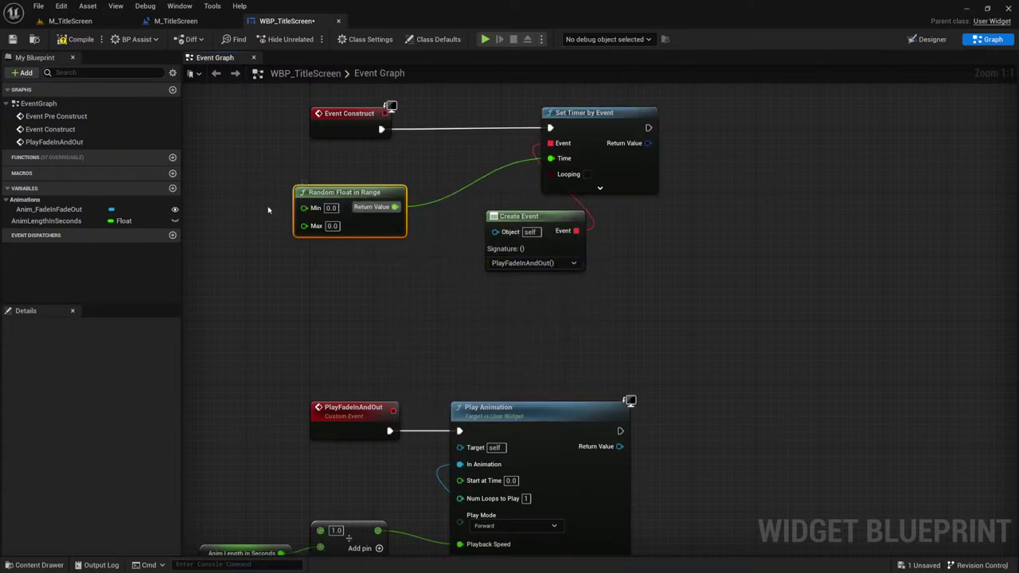
# Step: Promote the Min input of Random Float in Range to a variable named MinTime
pyautogui.moveTo(337, 267); pyautogui.dragTo(407, 280, button='right')
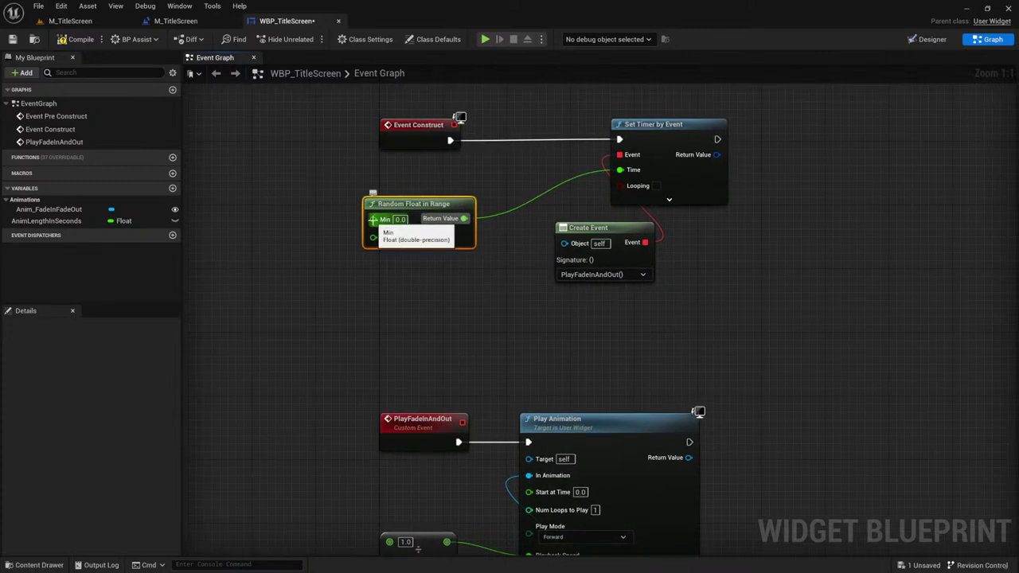
pyautogui.rightClick(374, 220)
pyautogui.click(414, 241)
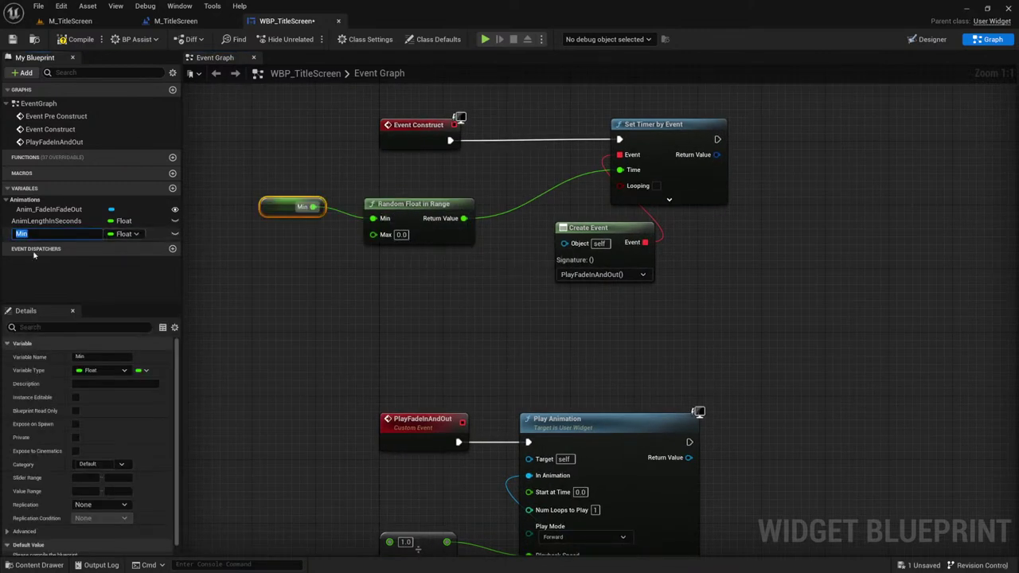
pyautogui.press('End')
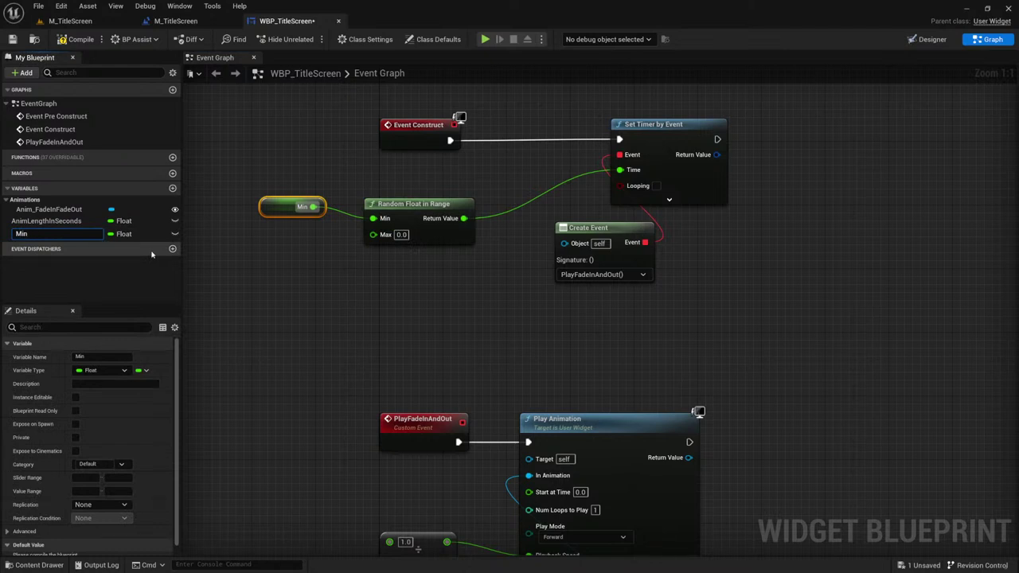
pyautogui.write('Time')
pyautogui.press('Return')
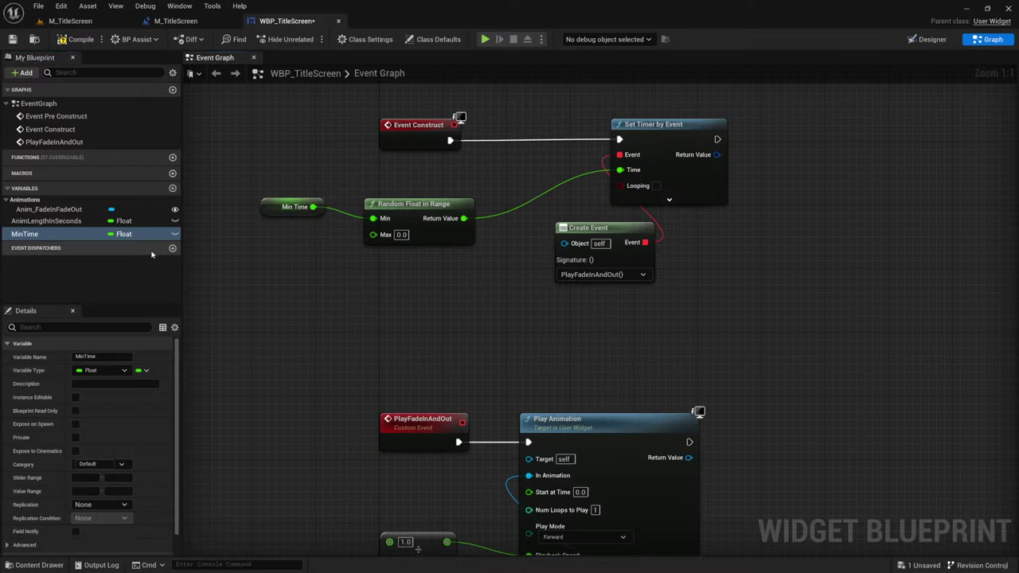
# Step: Promote the Max input of Random Float in Range to a variable named MaxTime and place its node below Min Time
pyautogui.rightClick(373, 234)
pyautogui.click(414, 258)
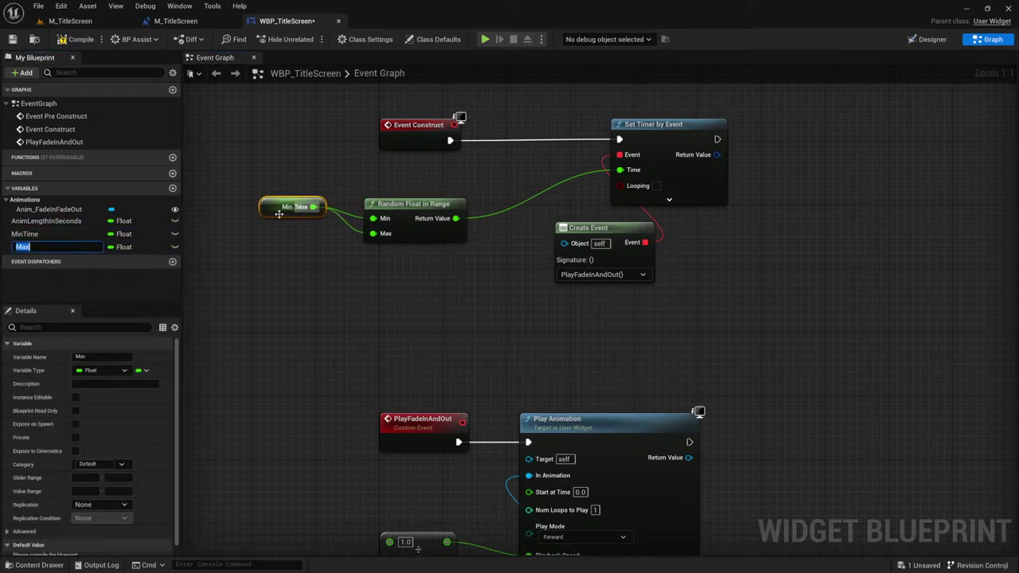
pyautogui.press('End')
pyautogui.write('Time')
pyautogui.press('Return')
pyautogui.keyDown('ctrl'); pyautogui.moveTo(278, 208); pyautogui.dragTo(279, 242); pyautogui.keyUp('ctrl')
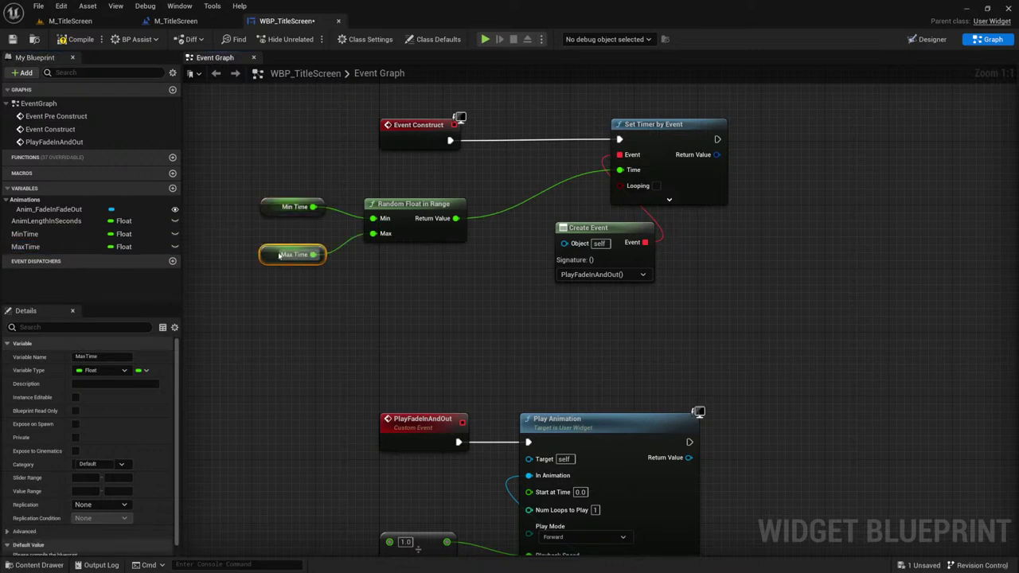
# Step: Rename the MaxTime variable as MaxTimeToWait
pyautogui.click(46, 248)
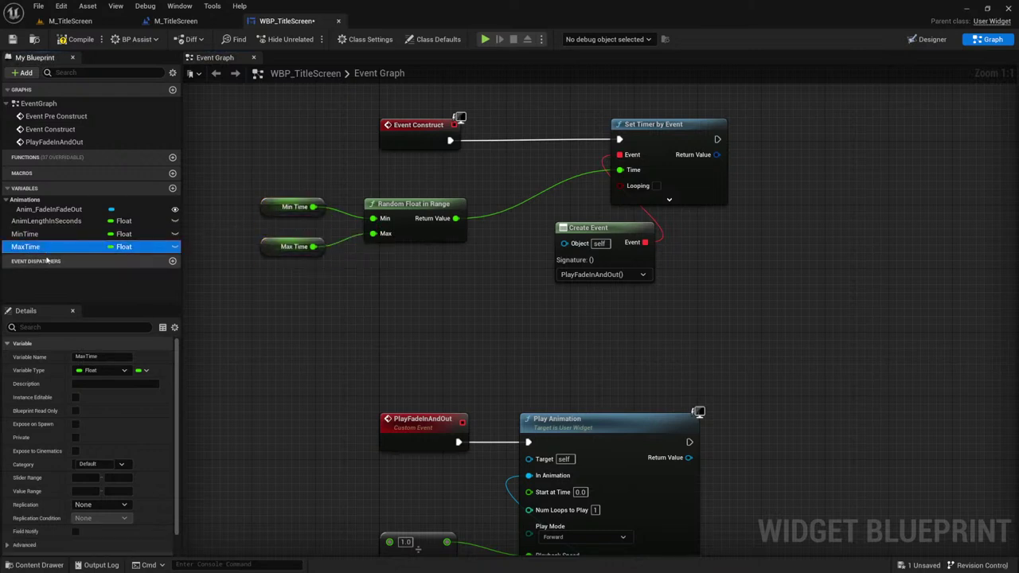
pyautogui.write('ToWait')
pyautogui.press('Return')
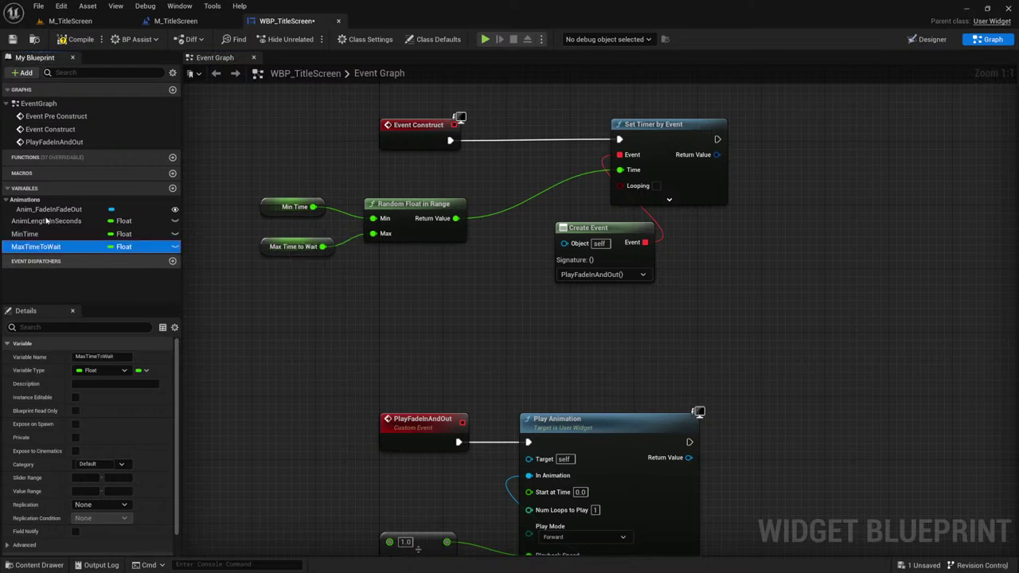
# Step: Rename the MinTime variable as MinTimeToWait, reusing the ToWait ending of the MaxTimeToWait variable
pyautogui.click(68, 247)
pyautogui.moveTo(67, 247); pyautogui.dragTo(56, 236)
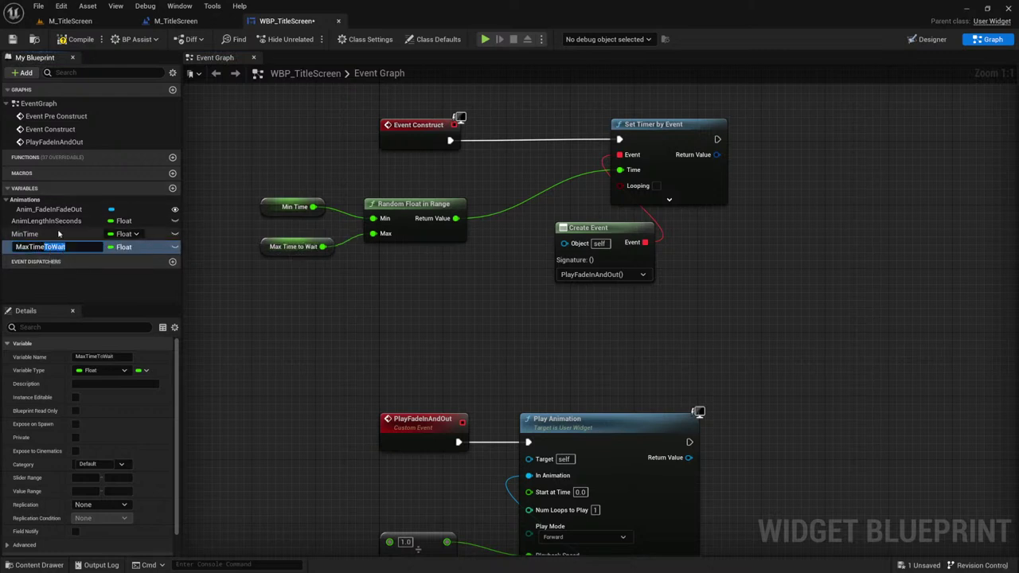
pyautogui.hotkey('ctrl', 'c')
pyautogui.click(56, 234)
pyautogui.click(56, 234)
pyautogui.click(66, 234)
pyautogui.hotkey('ctrl', 'v')
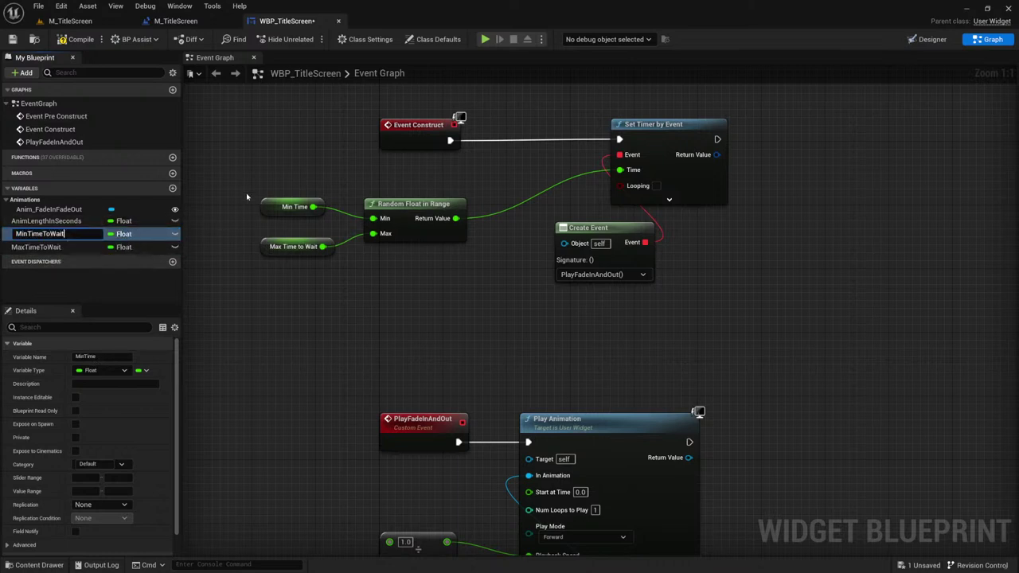
pyautogui.press('Return')
# Step: Compile the blueprint and set the Min Time to Wait variable's default value to 0.05
pyautogui.moveTo(265, 174); pyautogui.dragTo(307, 315)
pyautogui.click(294, 209)
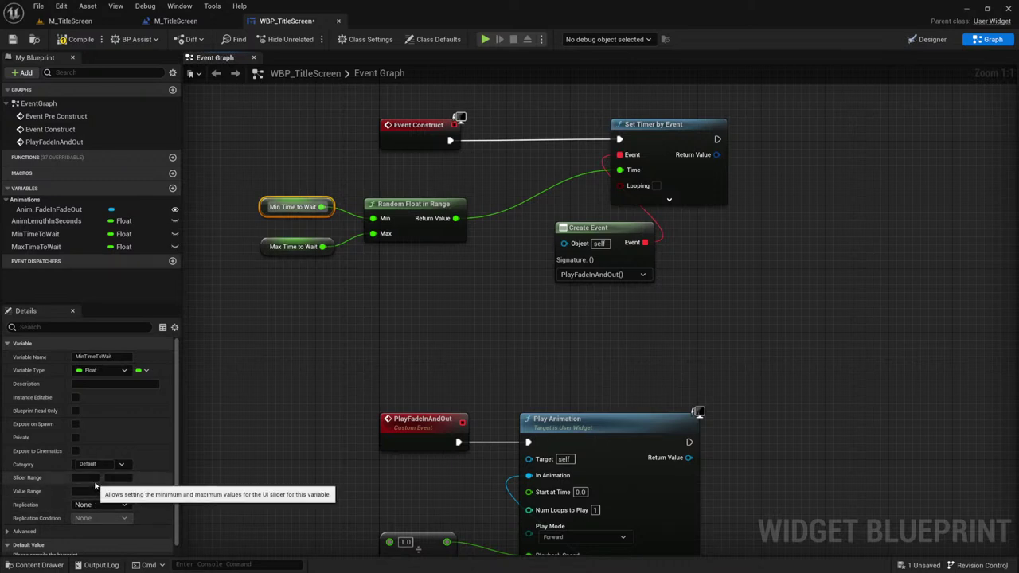
pyautogui.scroll(-1, 95, 485)
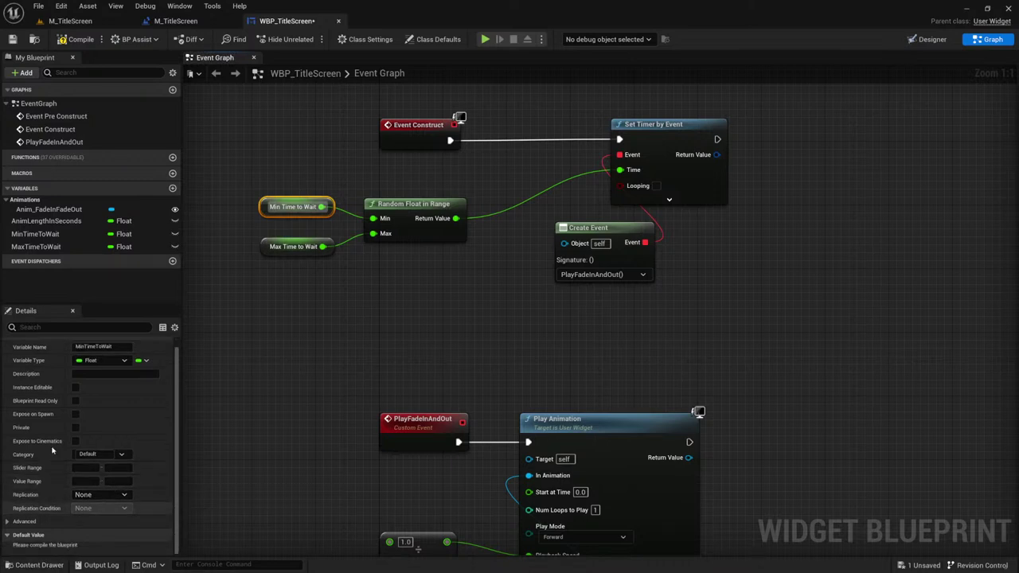
pyautogui.click(77, 39)
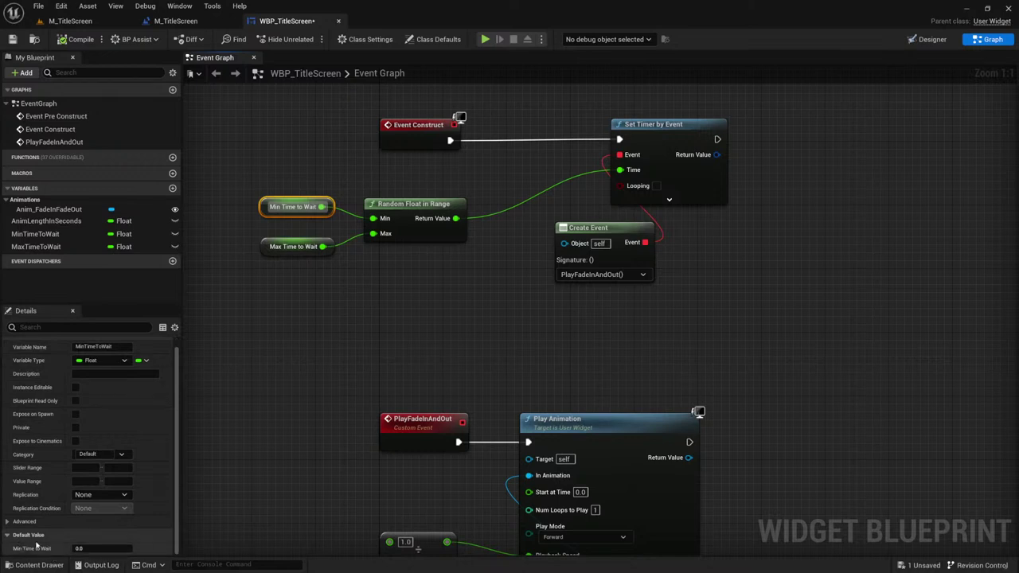
pyautogui.click(88, 548)
pyautogui.write('0')
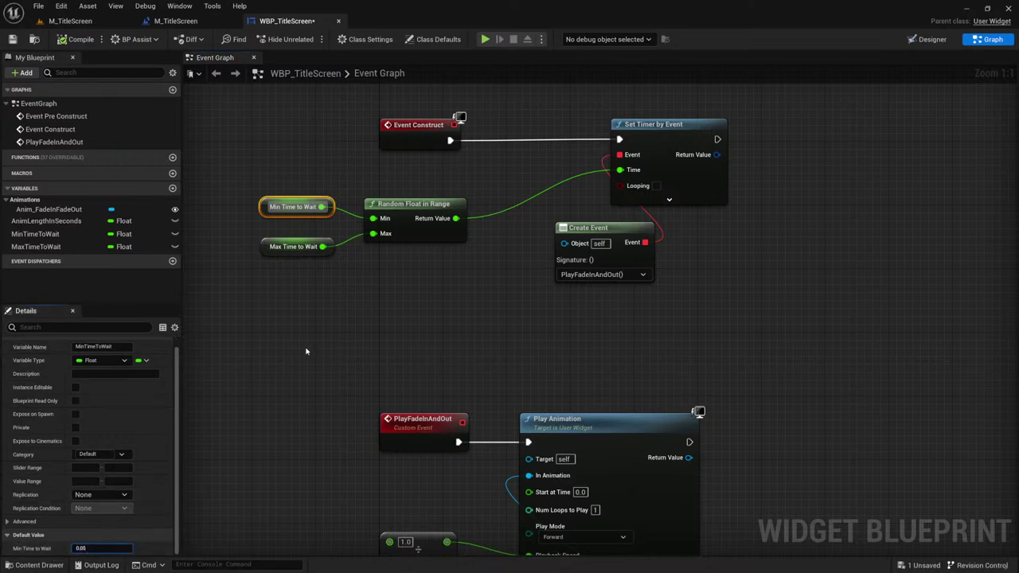
pyautogui.click(306, 350)
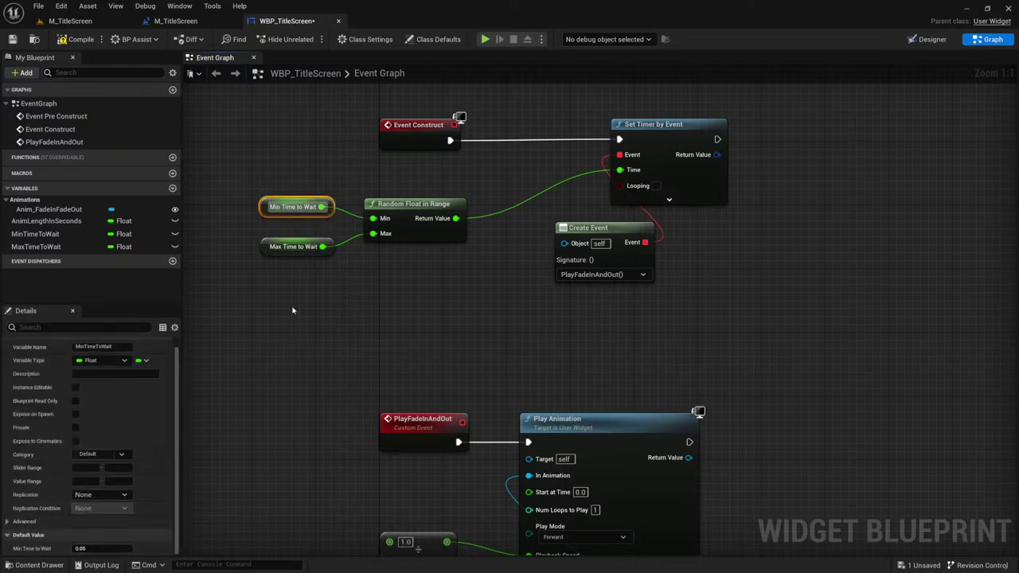
# Step: Open the default value of the Max Time to Wait variable for editing
pyautogui.click(290, 248)
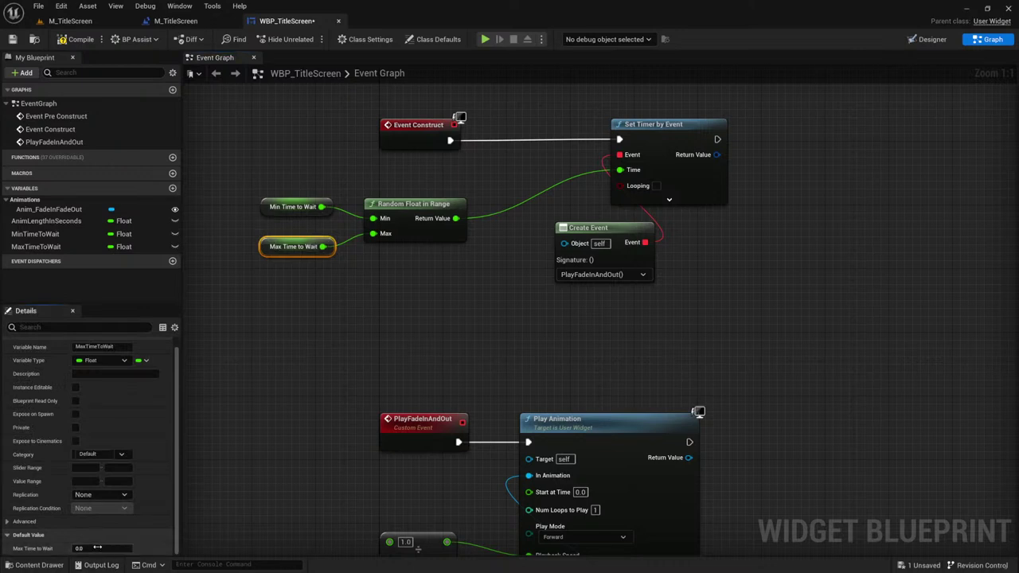
pyautogui.click(98, 548)
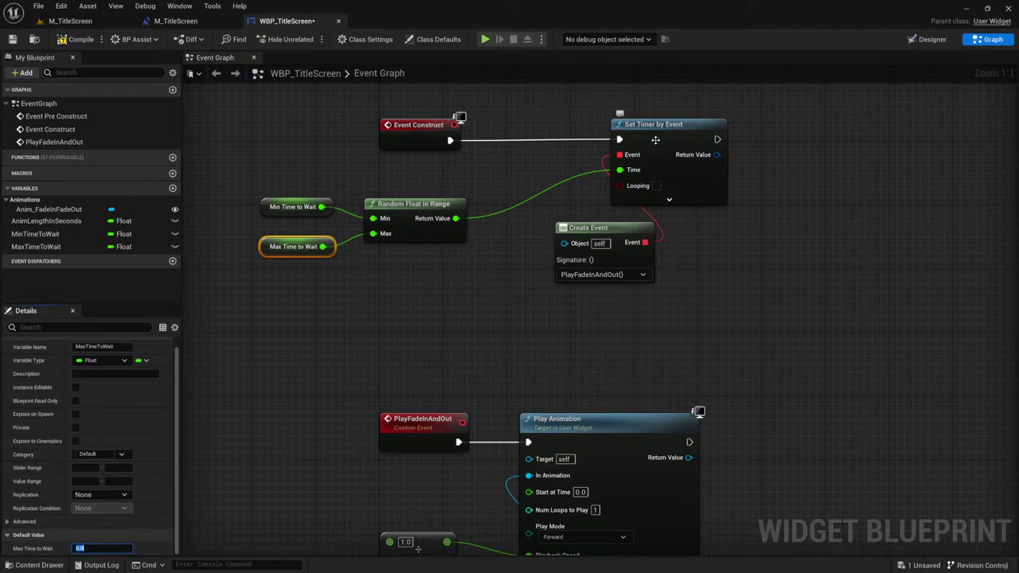
# Step: Tidy the timer nodes so Create Event and Random Float in Range are stacked beside Set Timer by Event
pyautogui.click(686, 184)
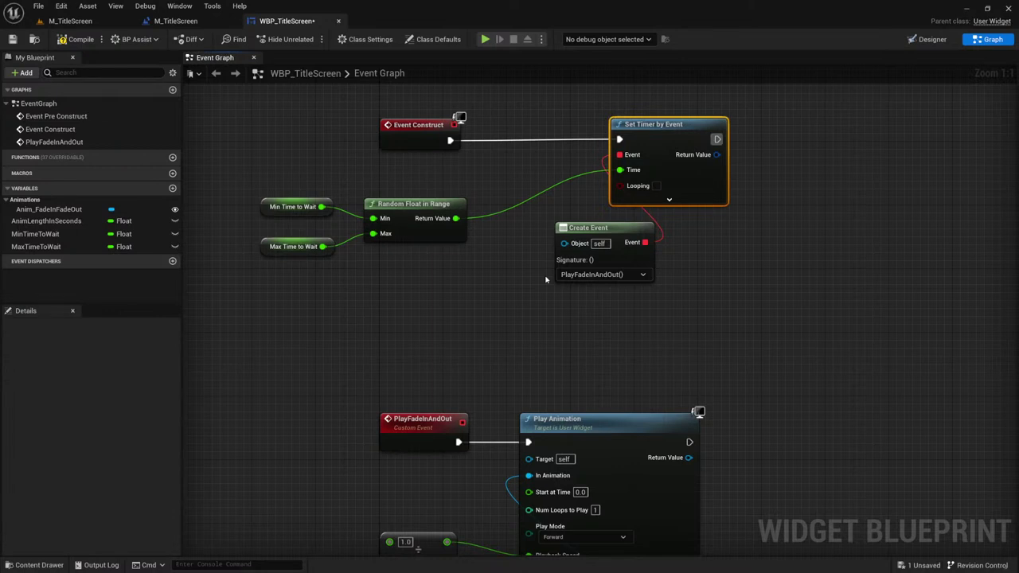
pyautogui.press('f')
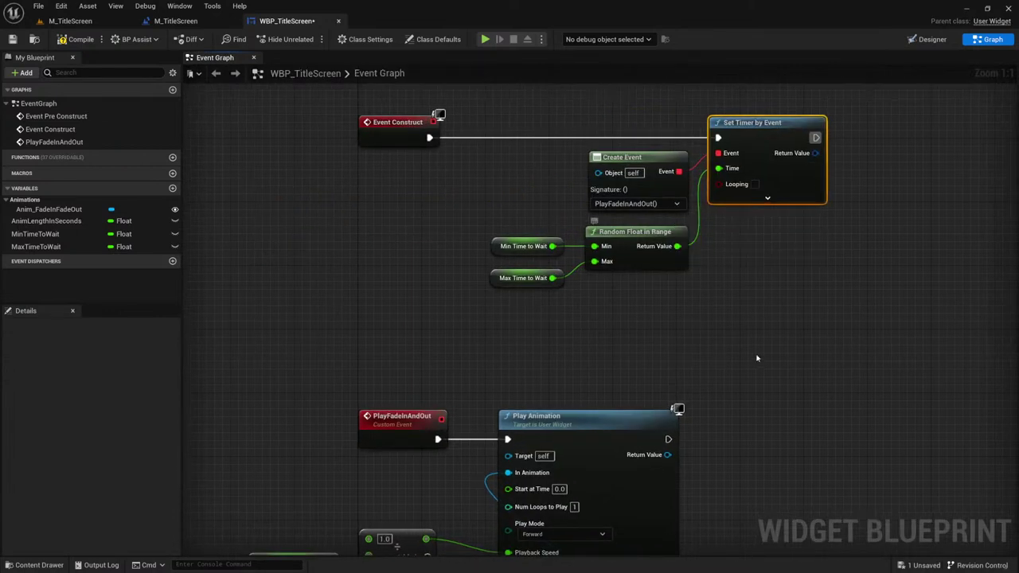
pyautogui.moveTo(739, 341); pyautogui.dragTo(506, 287, button='right')
pyautogui.scroll(-1, 506, 287)
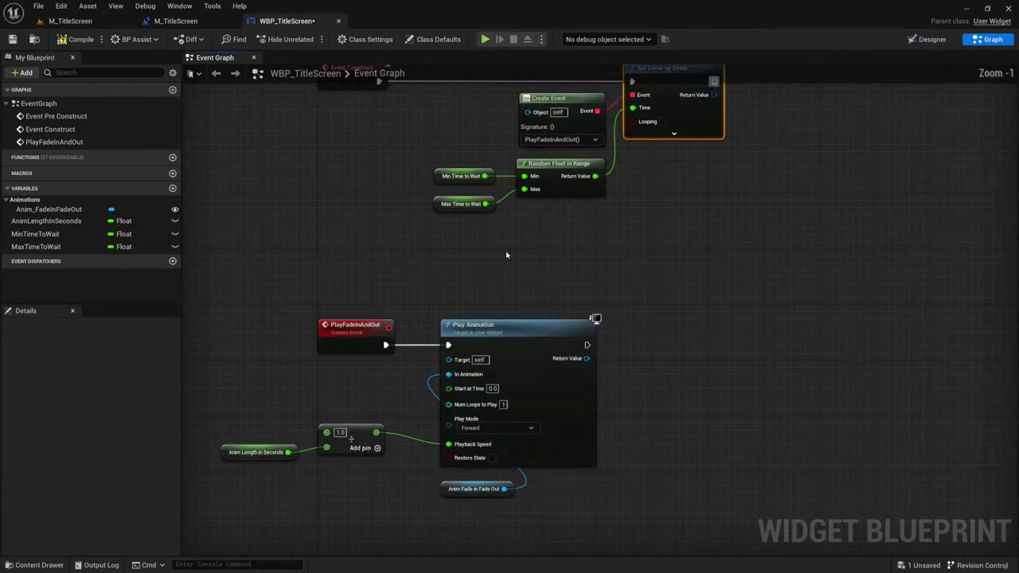
pyautogui.moveTo(372, 117); pyautogui.dragTo(415, 148, button='right')
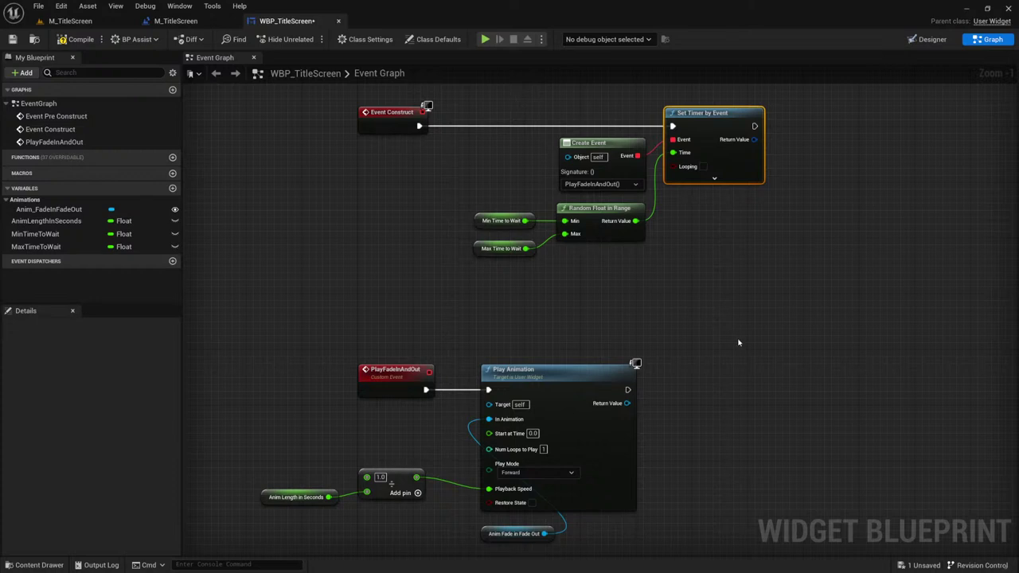
# Step: Add a Bind to Animation Finished node from Anim Fade in Fade Out and run it after Play Animation
pyautogui.moveTo(526, 478); pyautogui.dragTo(454, 366, button='right')
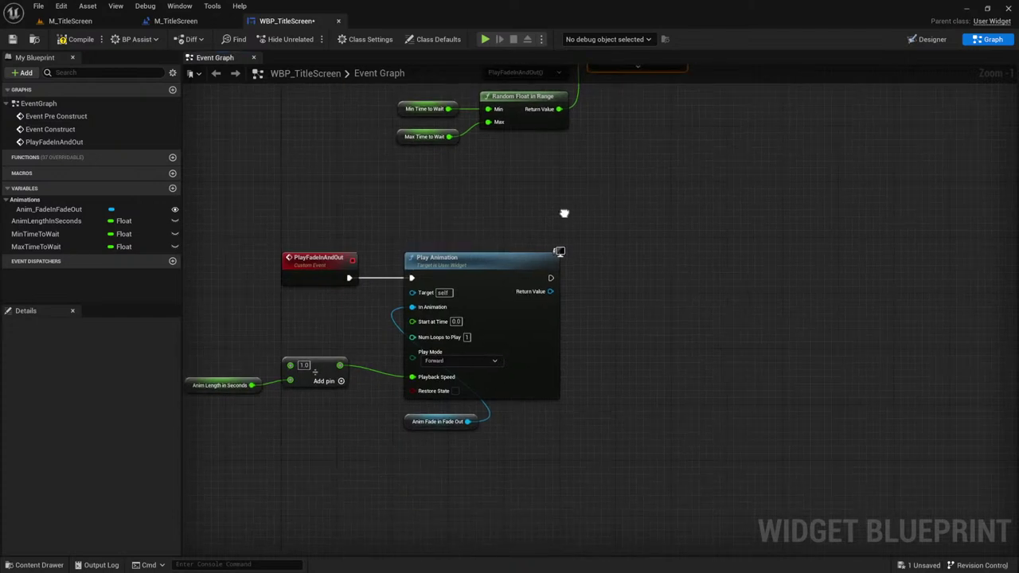
pyautogui.scroll(1, 453, 366)
pyautogui.moveTo(623, 371); pyautogui.dragTo(565, 414, button='right')
pyautogui.moveTo(407, 490); pyautogui.dragTo(642, 390)
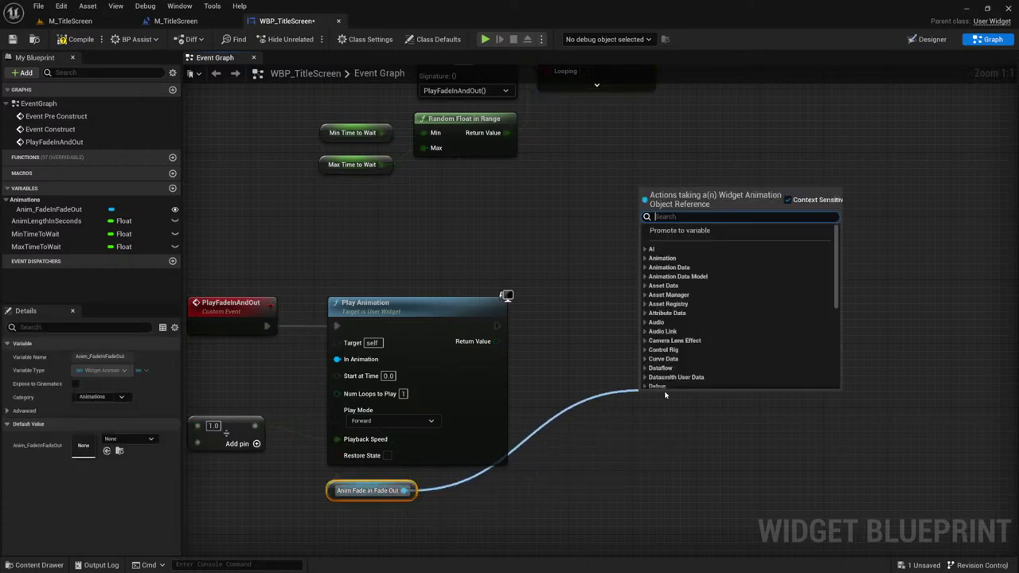
pyautogui.write('bind')
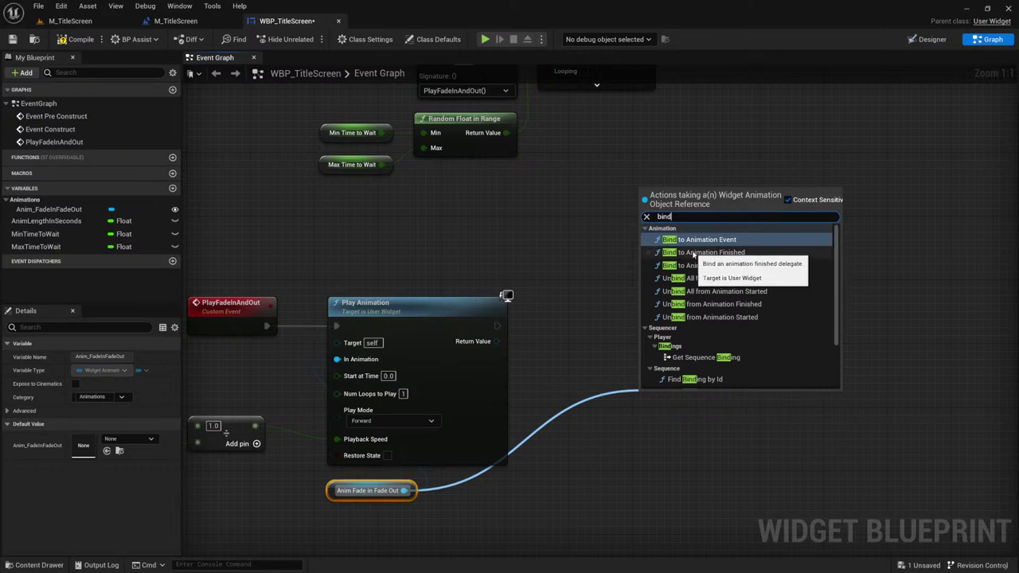
pyautogui.click(693, 253)
pyautogui.moveTo(629, 422); pyautogui.dragTo(615, 348)
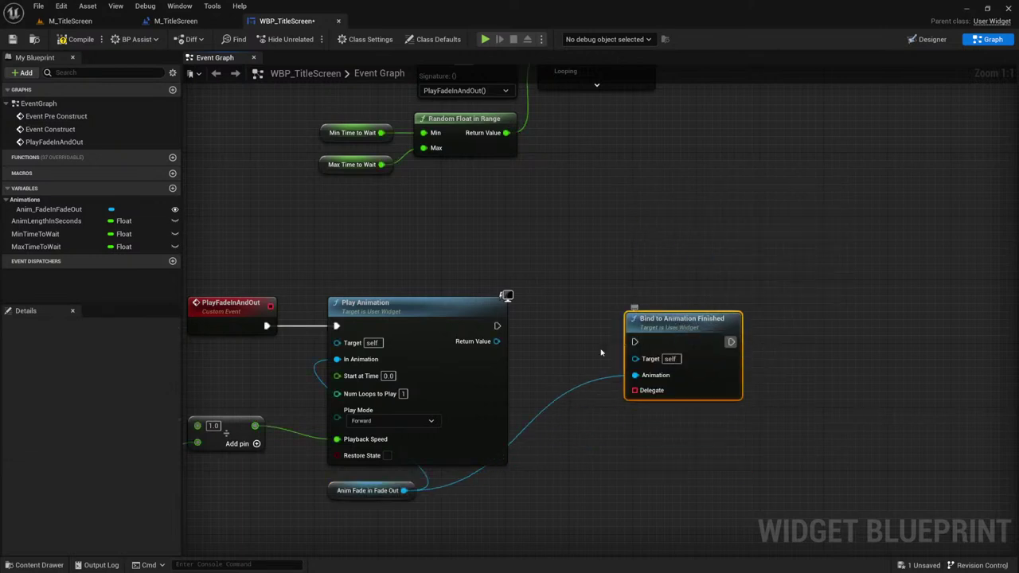
pyautogui.moveTo(496, 325); pyautogui.dragTo(672, 312)
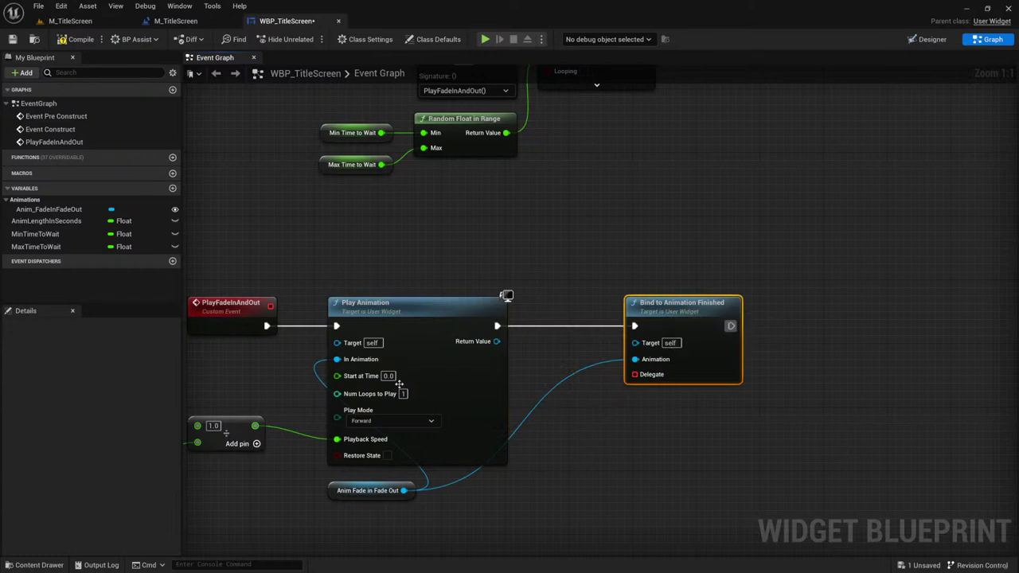
# Step: Feed the Delegate input of Bind to Animation Finished from a new Create Event node
pyautogui.moveTo(250, 488); pyautogui.dragTo(372, 458, button='right')
pyautogui.click(235, 418)
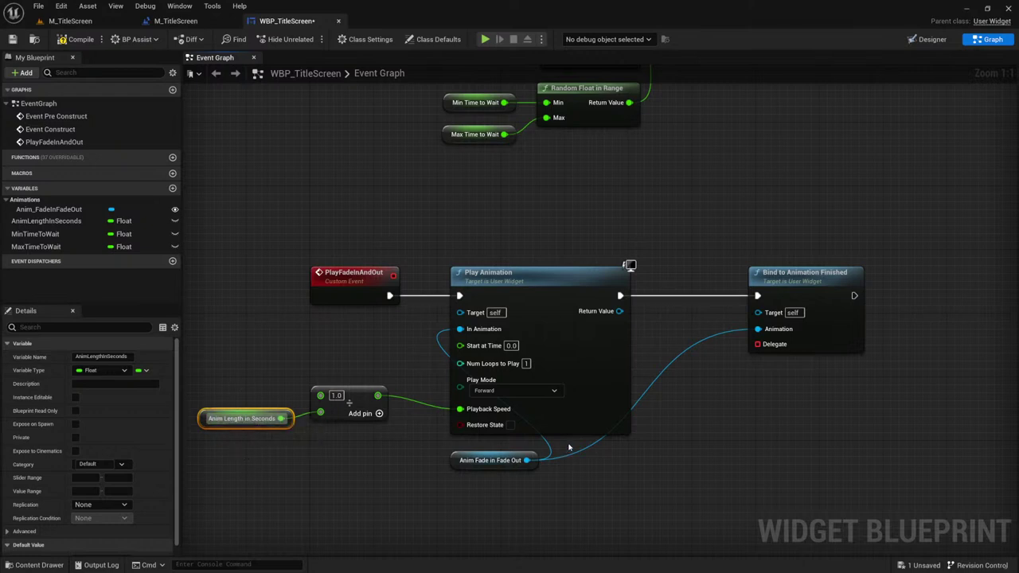
pyautogui.moveTo(765, 349); pyautogui.dragTo(626, 441, button='right')
pyautogui.moveTo(625, 440); pyautogui.dragTo(632, 468)
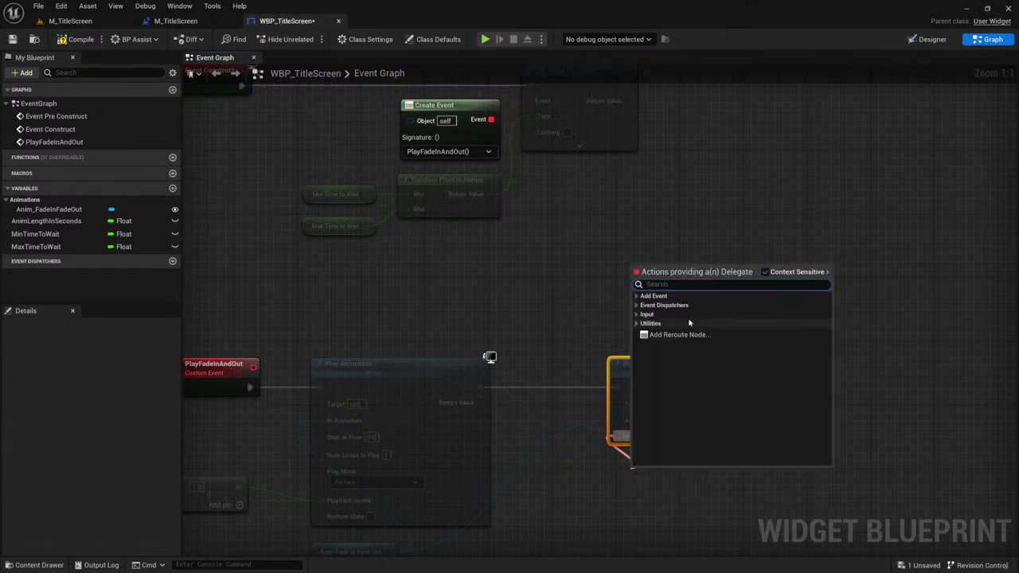
pyautogui.write('crea')
pyautogui.press('Return')
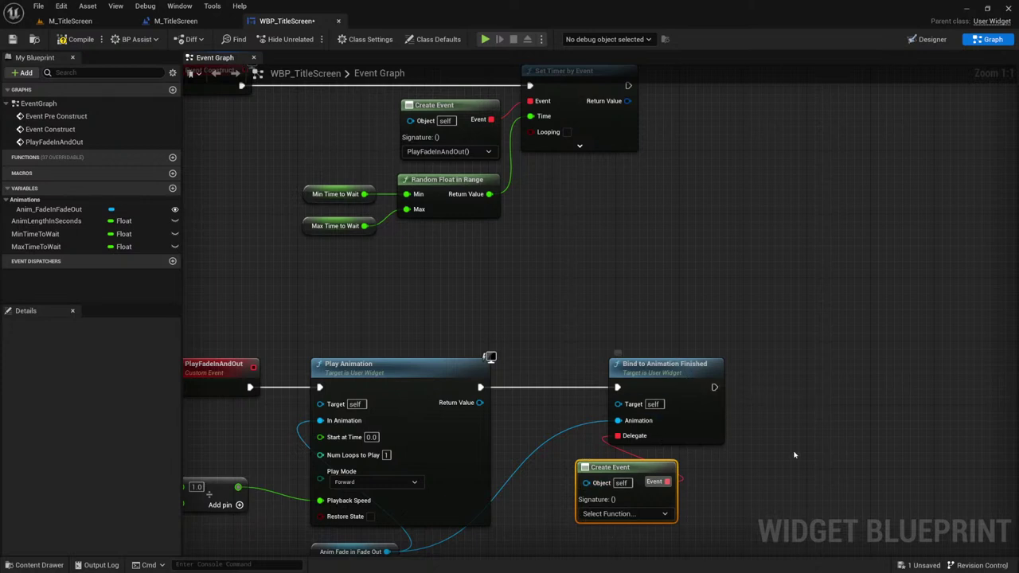
# Step: Create a matching event for the Create Event node attached to Bind to Animation Finished
pyautogui.moveTo(794, 445); pyautogui.dragTo(805, 379, button='right')
pyautogui.click(637, 449)
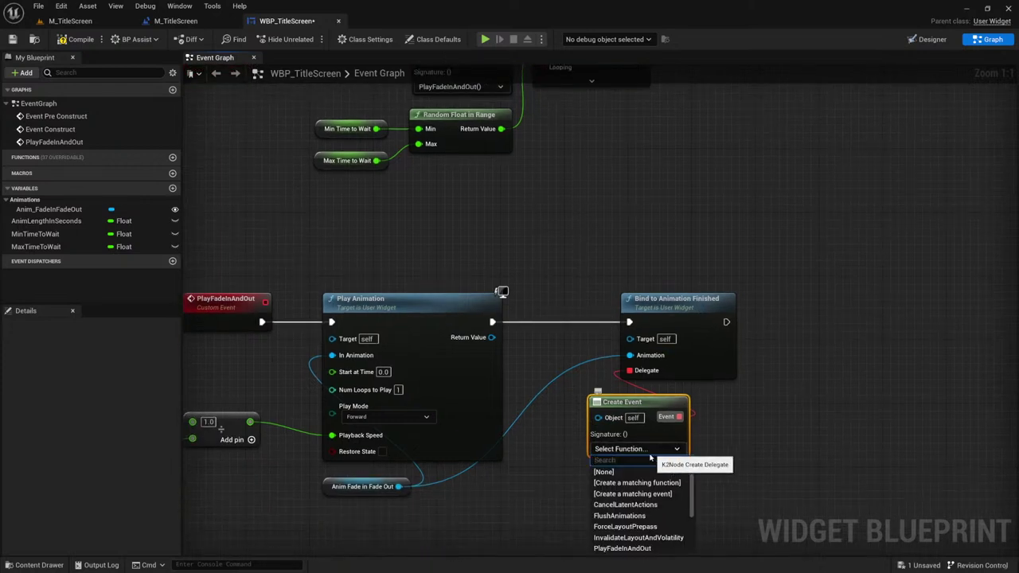
pyautogui.click(623, 495)
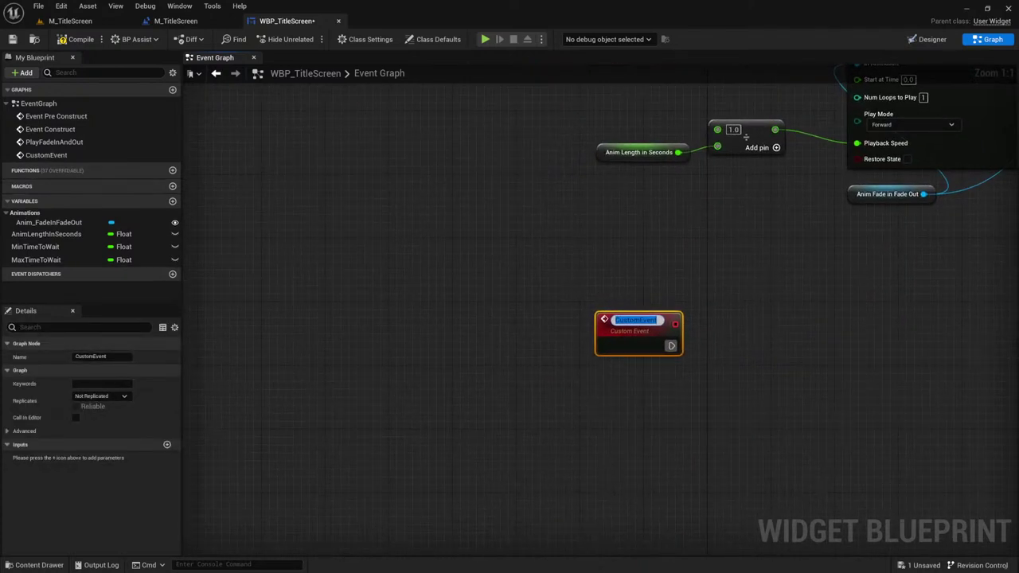
pyautogui.press('Return')
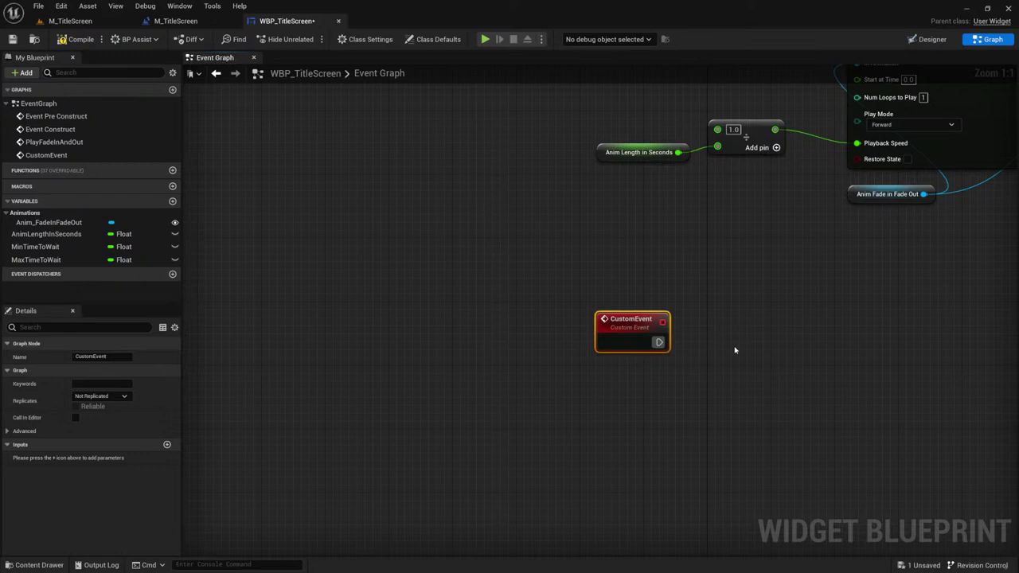
# Step: Rename the new custom event as OnFinishedAnimFadeInAndOut
pyautogui.press('F2')
pyautogui.write('OnFinis')
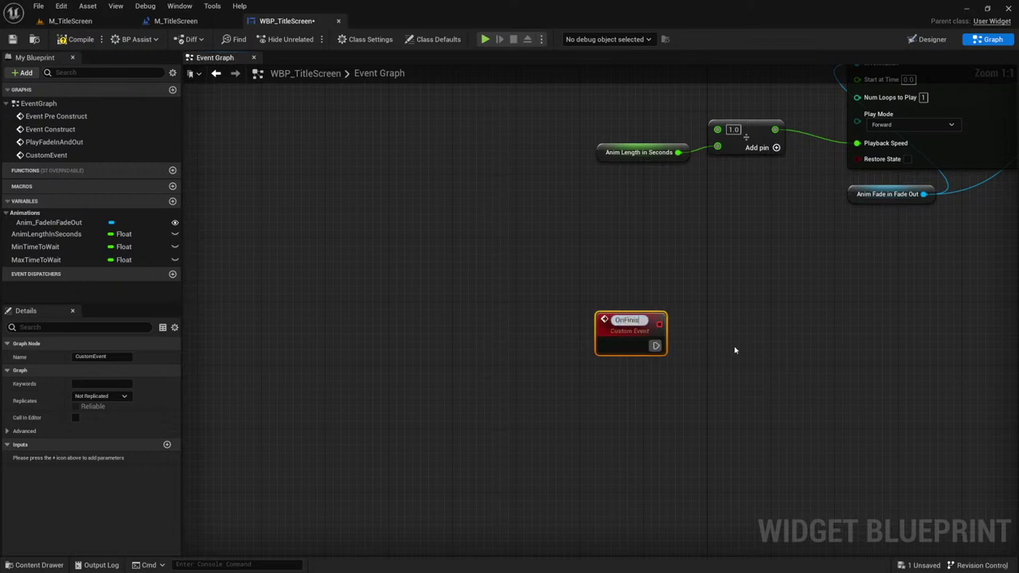
pyautogui.write('hed')
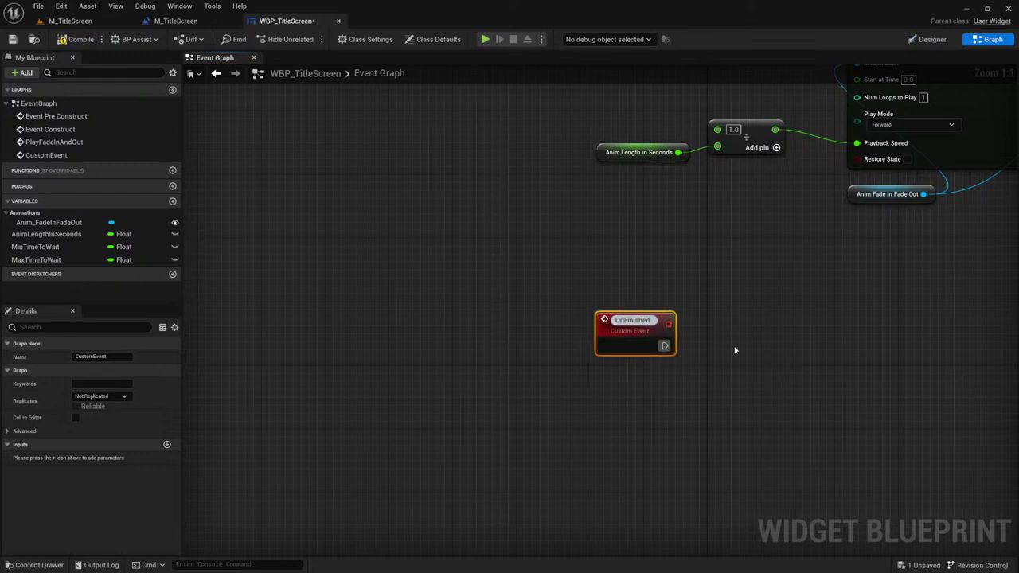
pyautogui.write('Anim')
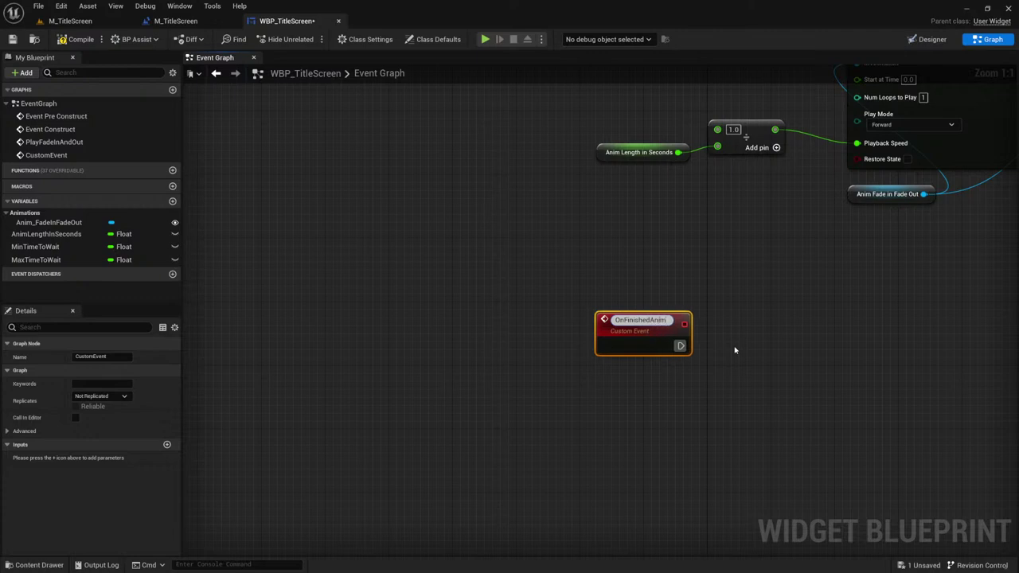
pyautogui.write('Fade')
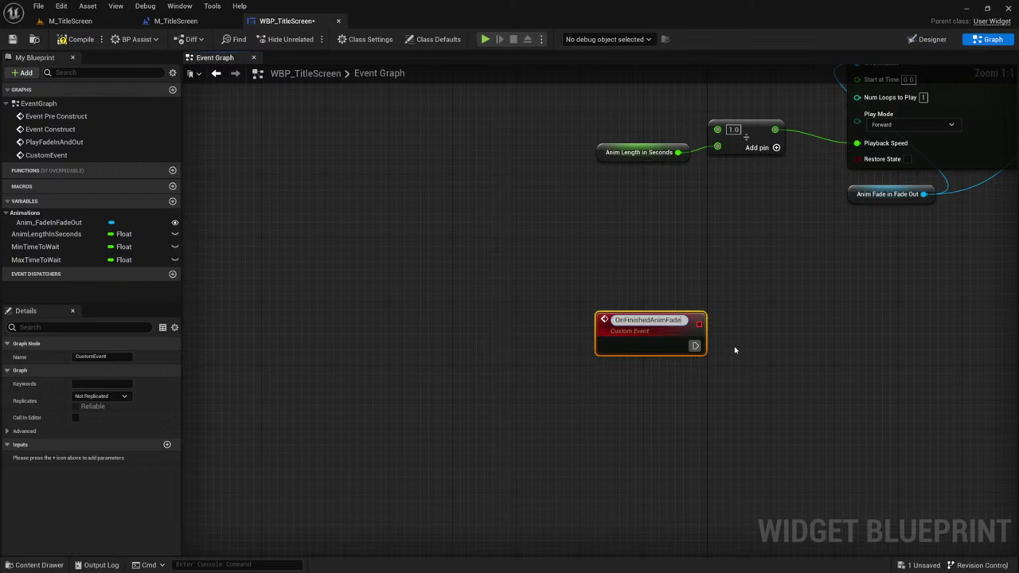
pyautogui.write('An')
pyautogui.press('BackSpace')
pyautogui.press('BackSpace')
pyautogui.write('InAndOut')
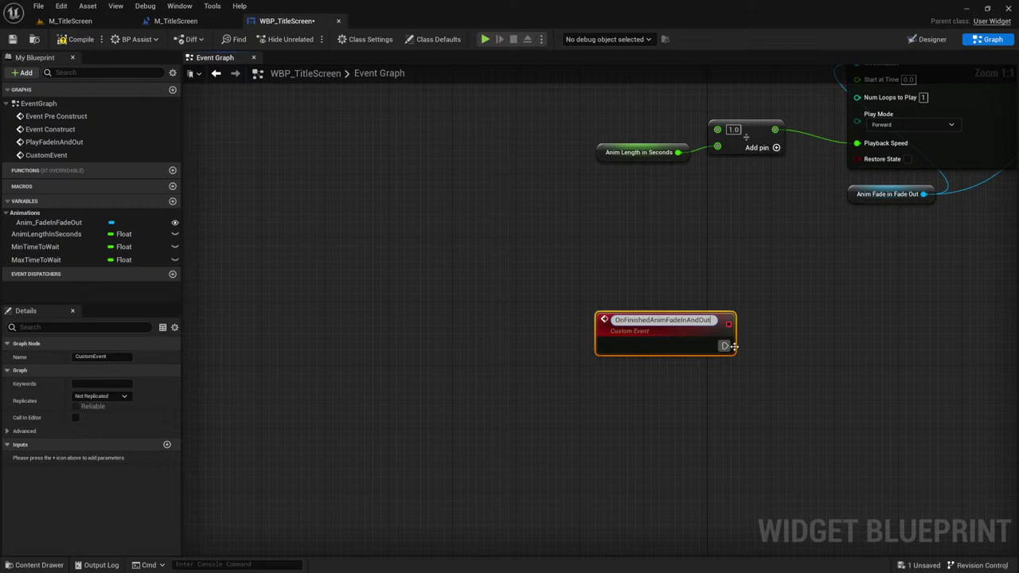
pyautogui.press('Return')
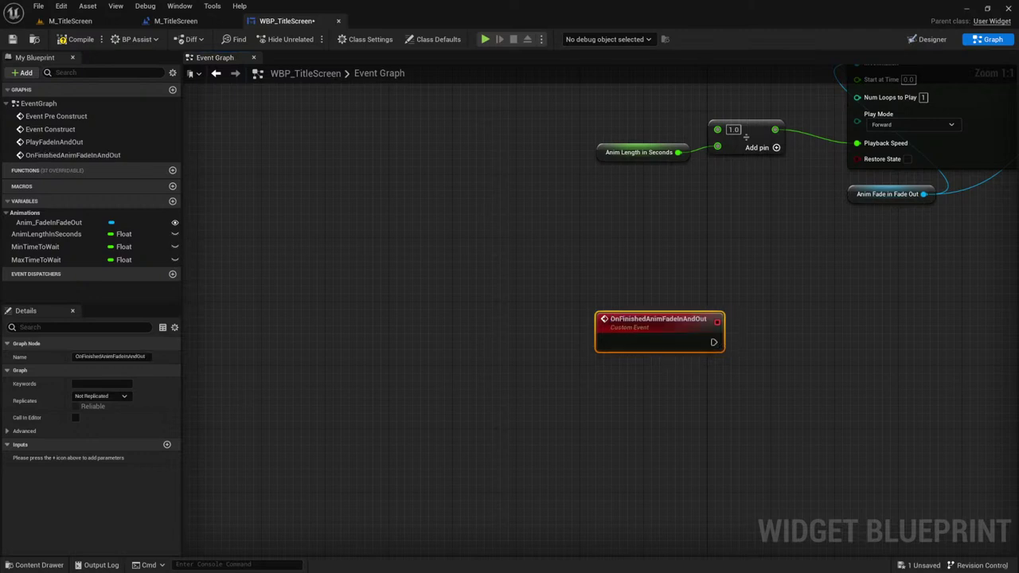
# Step: Move the OnFinishedAnimFadeInAndOut event closer beneath the Play Animation node group
pyautogui.moveTo(732, 265); pyautogui.dragTo(495, 254, button='right')
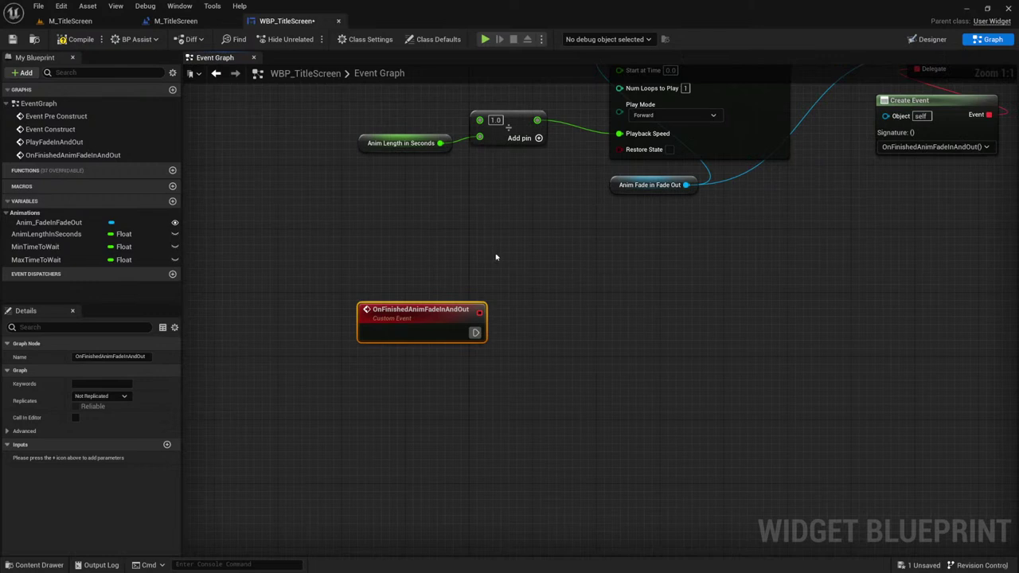
pyautogui.scroll(-2, 621, 260)
pyautogui.moveTo(621, 261); pyautogui.dragTo(495, 302, button='right')
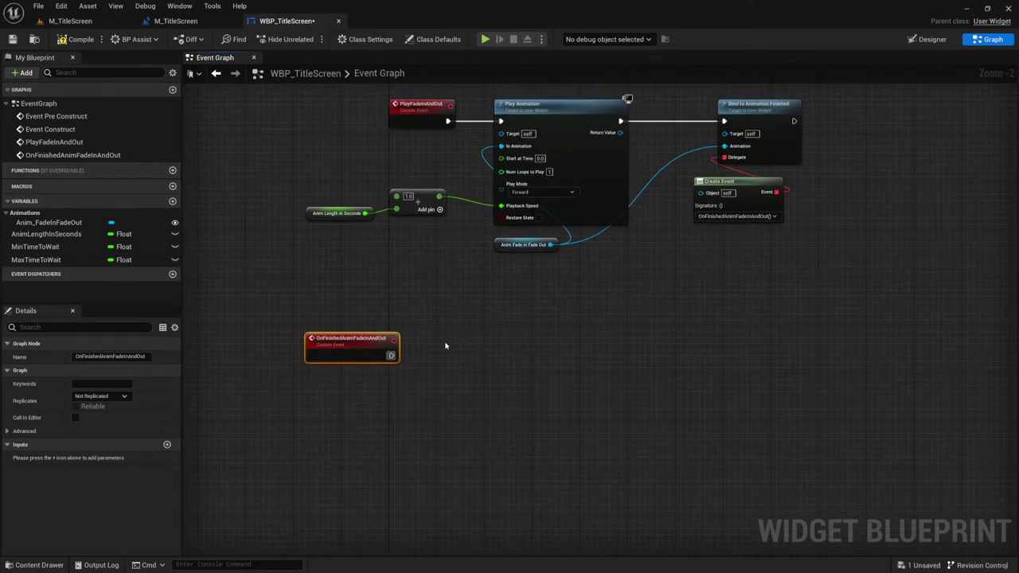
pyautogui.moveTo(347, 118); pyautogui.dragTo(382, 326, button='right')
pyautogui.moveTo(474, 113); pyautogui.dragTo(709, 268)
pyautogui.moveTo(405, 326); pyautogui.dragTo(436, 193, button='right')
pyautogui.scroll(2, 350, 434)
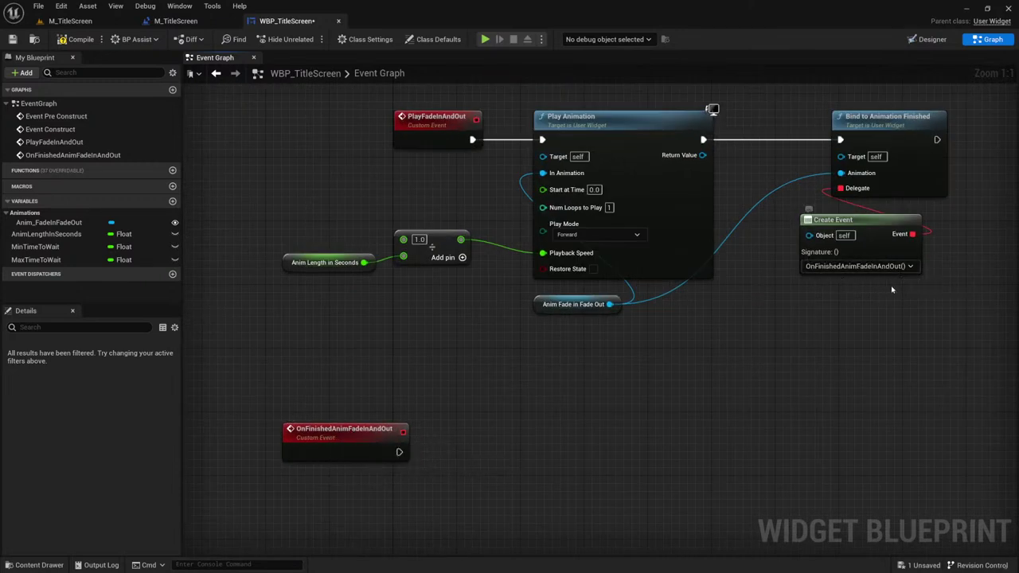
pyautogui.click(325, 428)
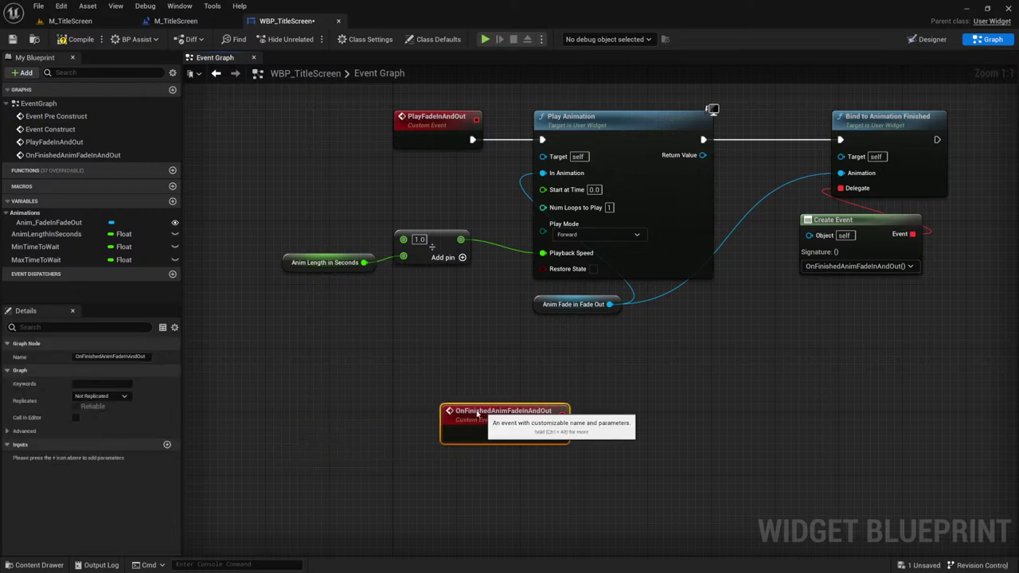
# Step: Connect the execution output of OnFinishedAnimFadeInAndOut to the Set Timer by Event node
pyautogui.scroll(-3, 446, 398)
pyautogui.moveTo(407, 504); pyautogui.dragTo(570, 166)
pyautogui.moveTo(383, 417); pyautogui.dragTo(366, 388, button='right')
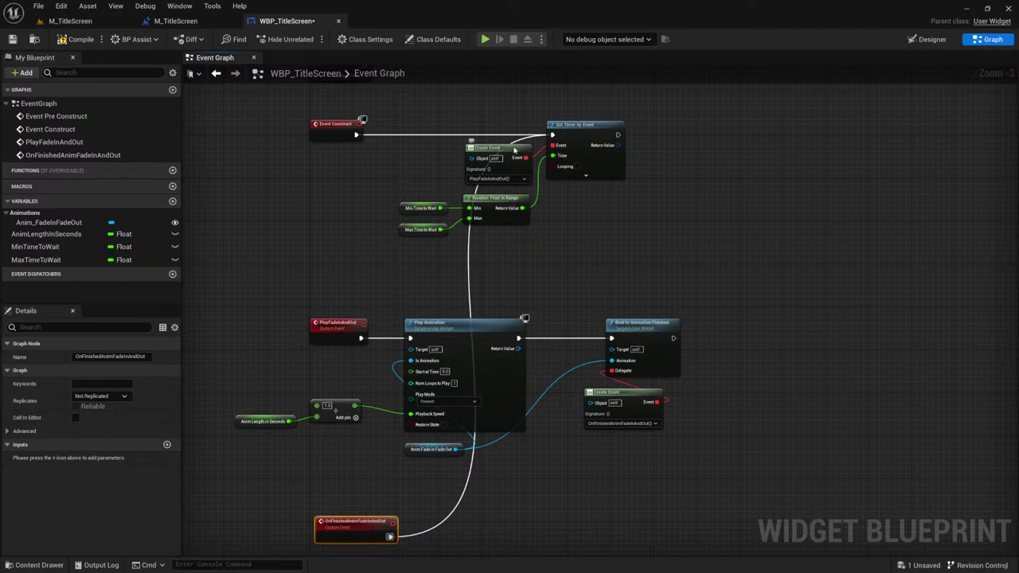
# Step: Disconnect all incoming execution wires from the Set Timer by Event node
pyautogui.click(559, 158)
pyautogui.scroll(3, 550, 168)
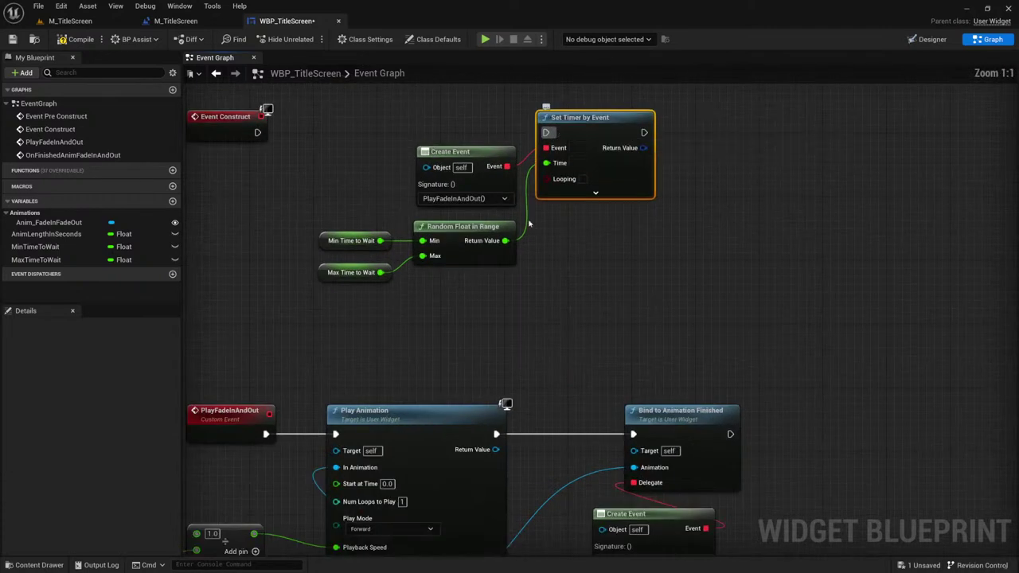
pyautogui.moveTo(551, 209); pyautogui.dragTo(458, 151)
pyautogui.write('create event')
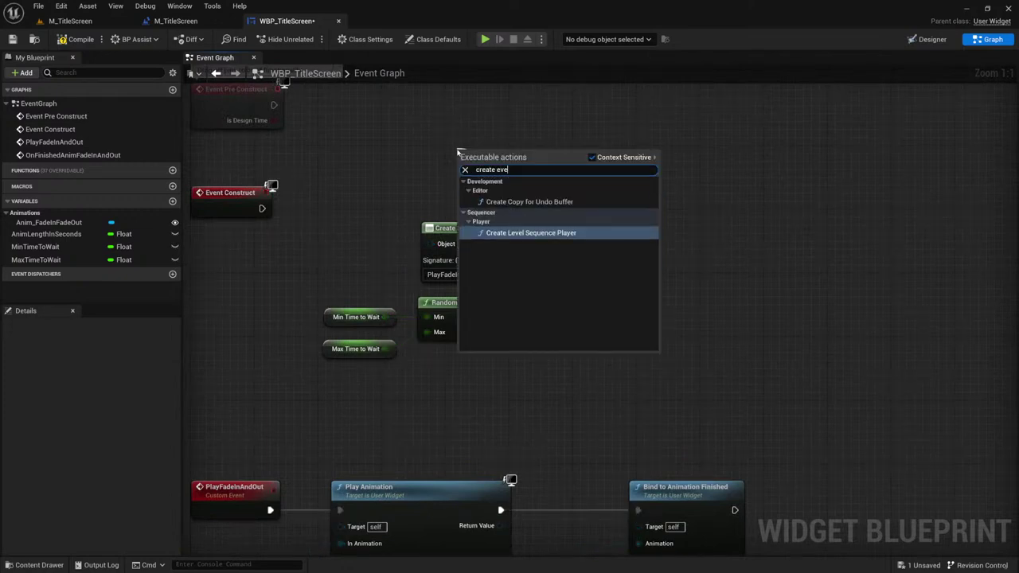
pyautogui.click(396, 141)
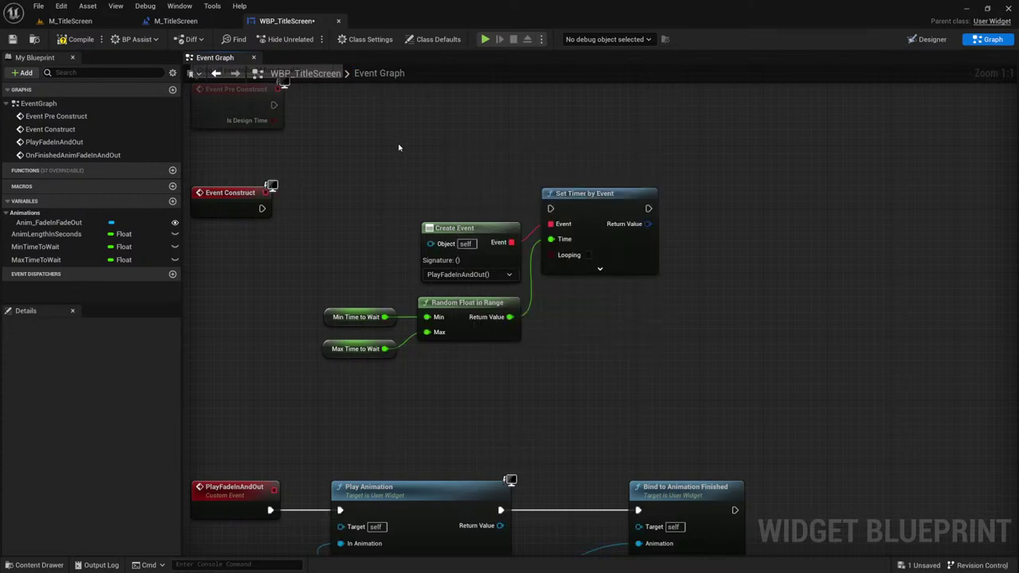
pyautogui.rightClick(401, 151)
pyautogui.write('cre')
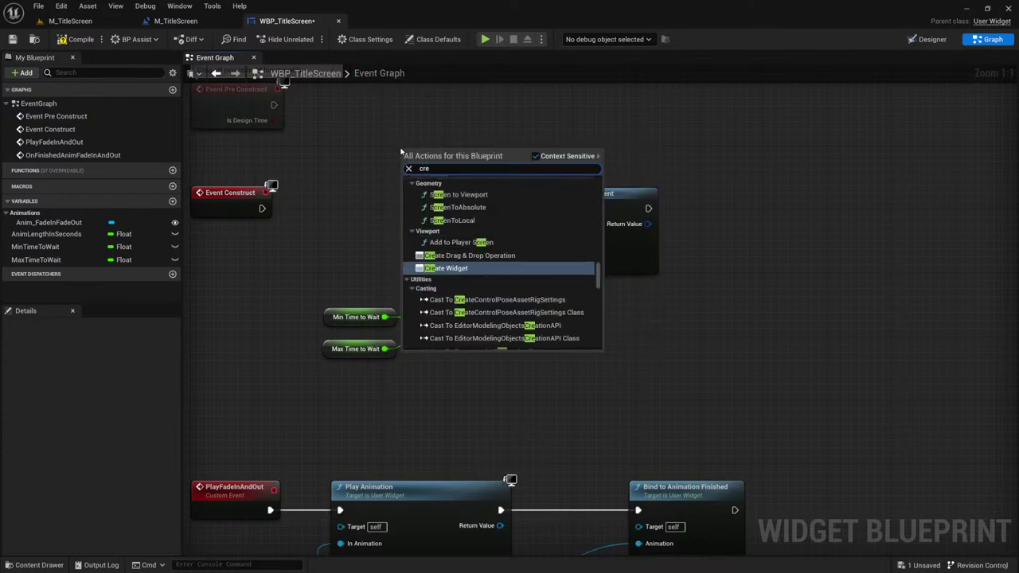
pyautogui.write('at even')
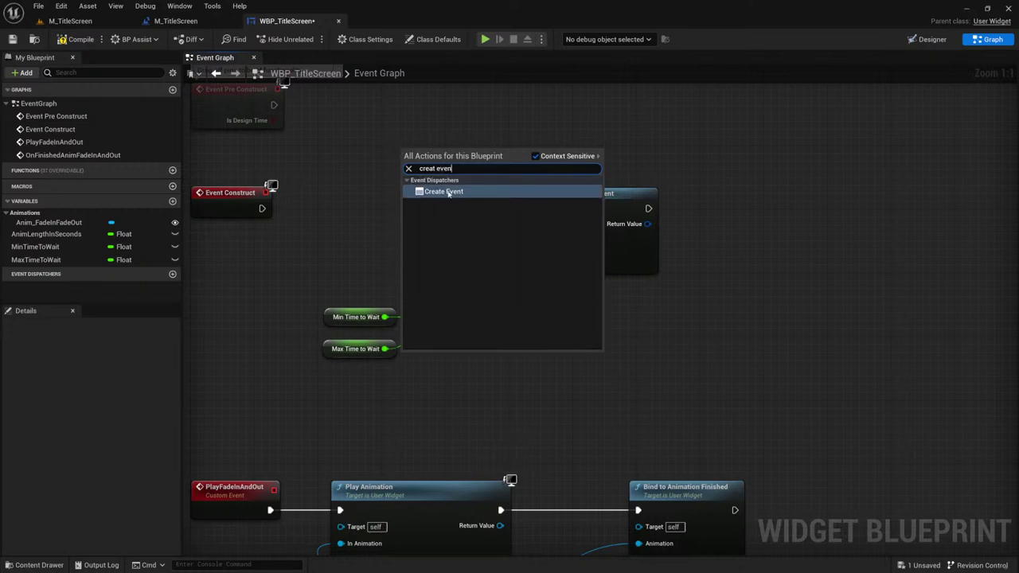
pyautogui.click(449, 192)
pyautogui.moveTo(550, 208); pyautogui.dragTo(460, 193)
pyautogui.click(430, 155)
pyautogui.press('Delete')
# Step: Add a custom event named RepeatAnimAtDifferentTimes above the Set Timer by Event nodes
pyautogui.rightClick(384, 152)
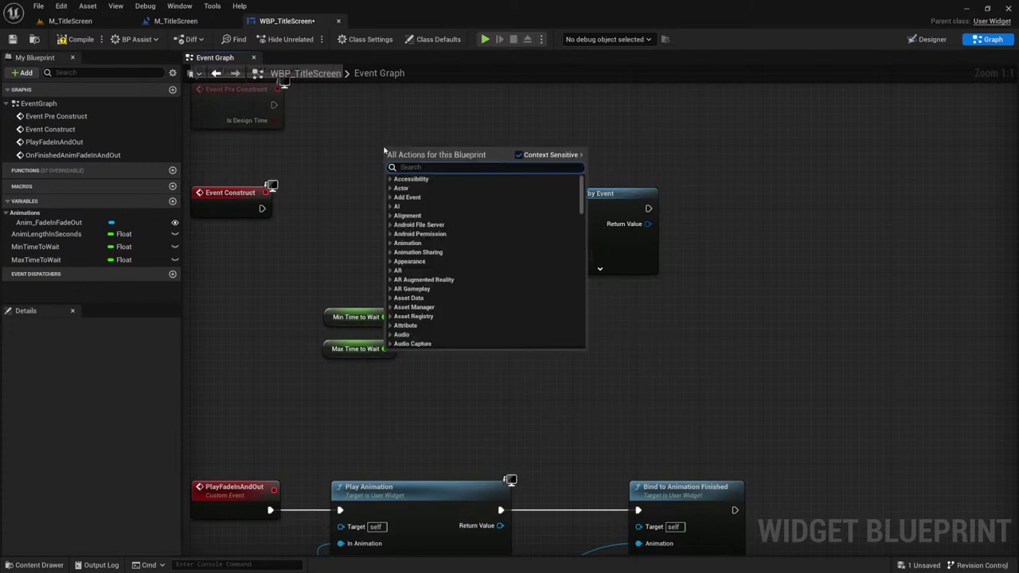
pyautogui.write('custom')
pyautogui.press('Return')
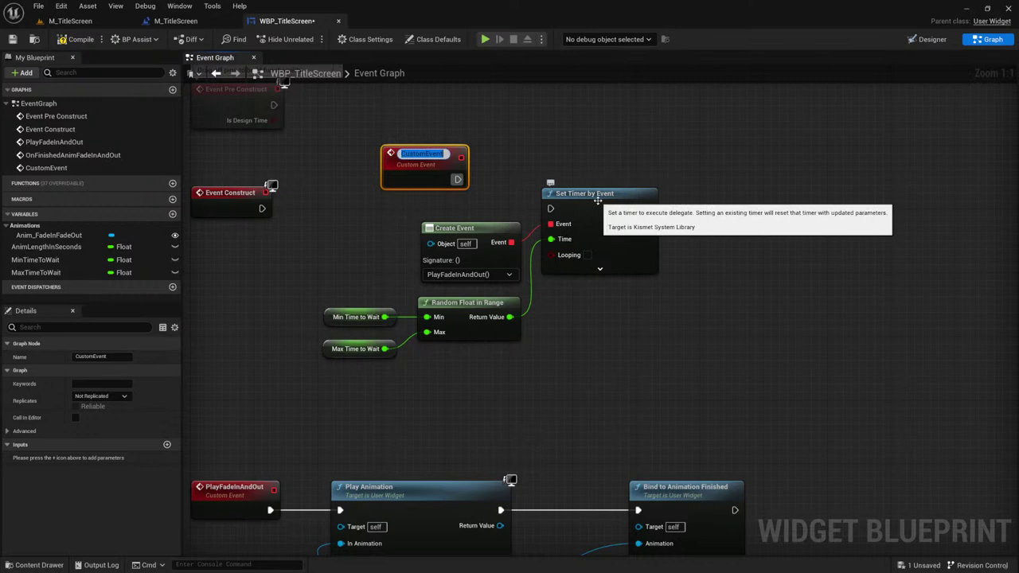
pyautogui.write('RepeatAnim')
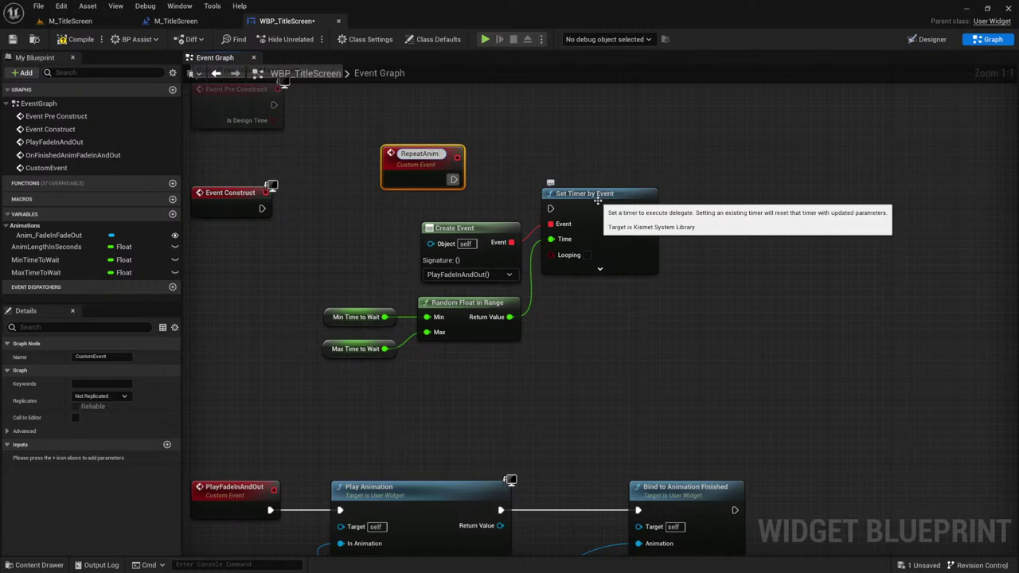
pyautogui.write('AtDifferentTimes')
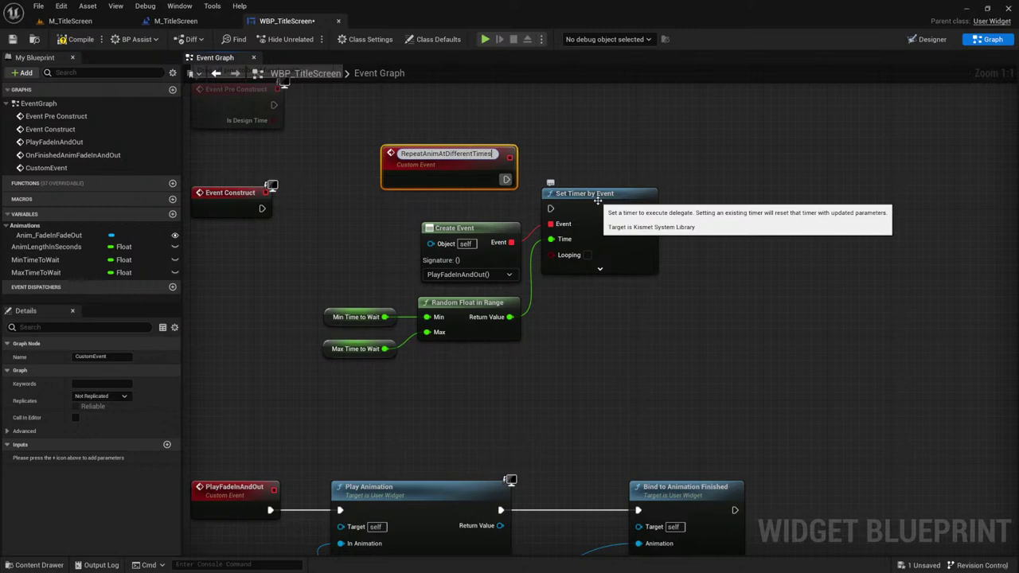
pyautogui.press('Return')
# Step: Connect RepeatAnimAtDifferentTimes to Set Timer by Event's execution input and arrange this node group between Event Construct and PlayFadeInAndOut
pyautogui.moveTo(550, 209); pyautogui.dragTo(352, 204)
pyautogui.moveTo(316, 258); pyautogui.dragTo(467, 244, button='right')
pyautogui.scroll(-3, 468, 244)
pyautogui.moveTo(455, 154); pyautogui.dragTo(700, 314)
pyautogui.moveTo(495, 207); pyautogui.dragTo(424, 250)
# Step: Call Repeat Anim at Different Times from Event Construct and align the call node beside the event
pyautogui.click(405, 180)
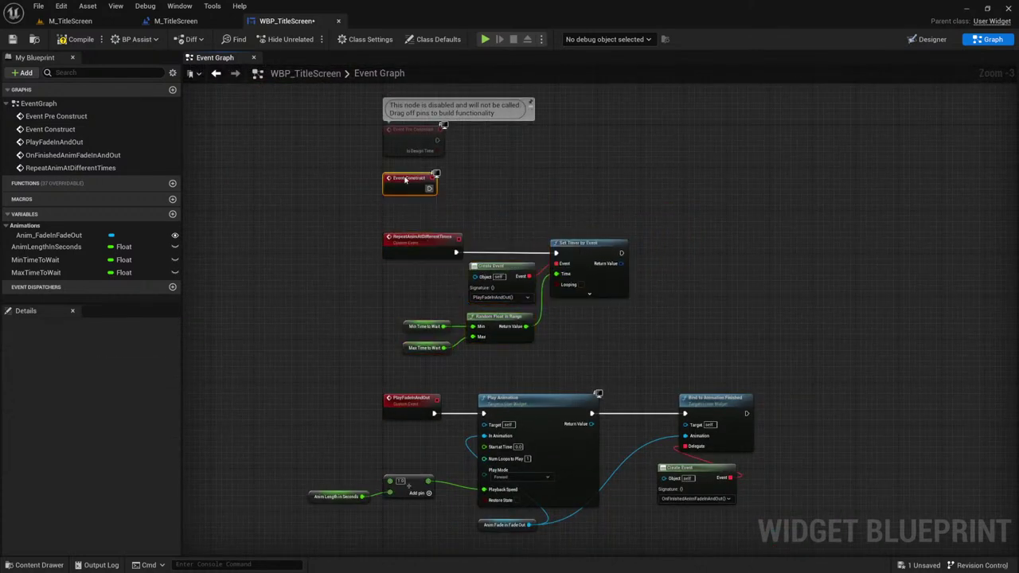
pyautogui.scroll(3, 405, 180)
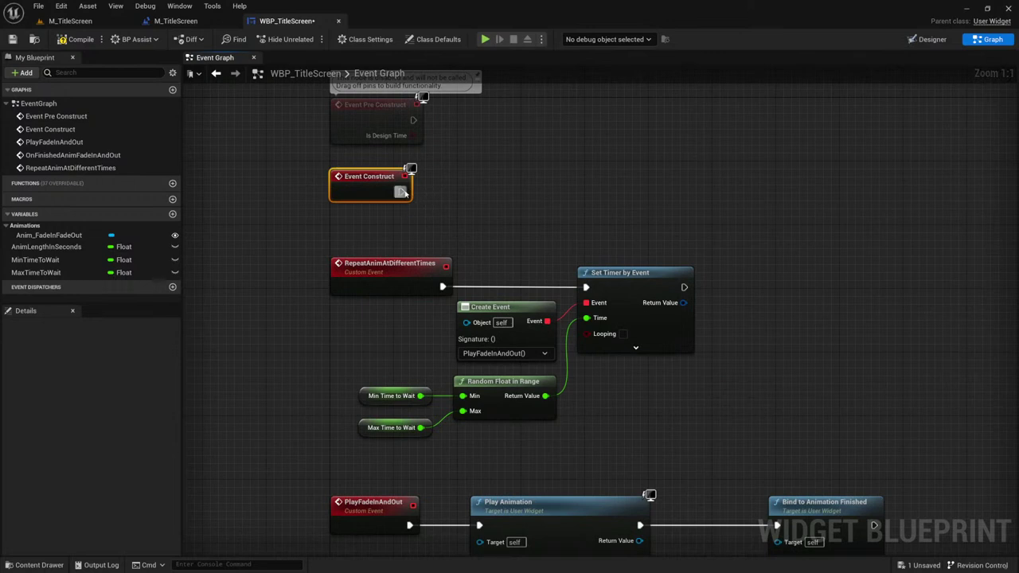
pyautogui.moveTo(401, 192); pyautogui.dragTo(448, 197)
pyautogui.write('repeat')
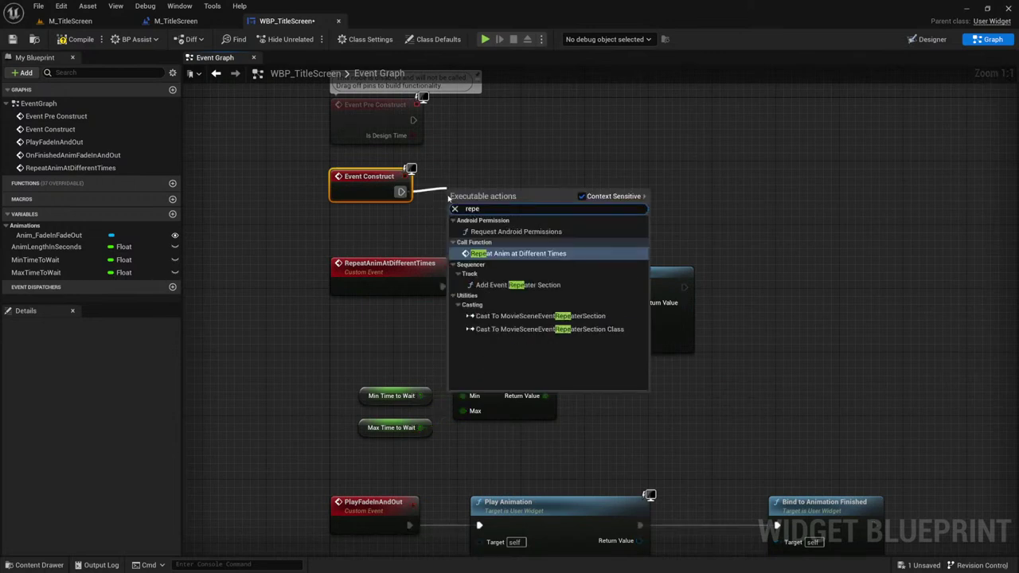
pyautogui.press('Return')
pyautogui.moveTo(490, 219); pyautogui.dragTo(489, 196)
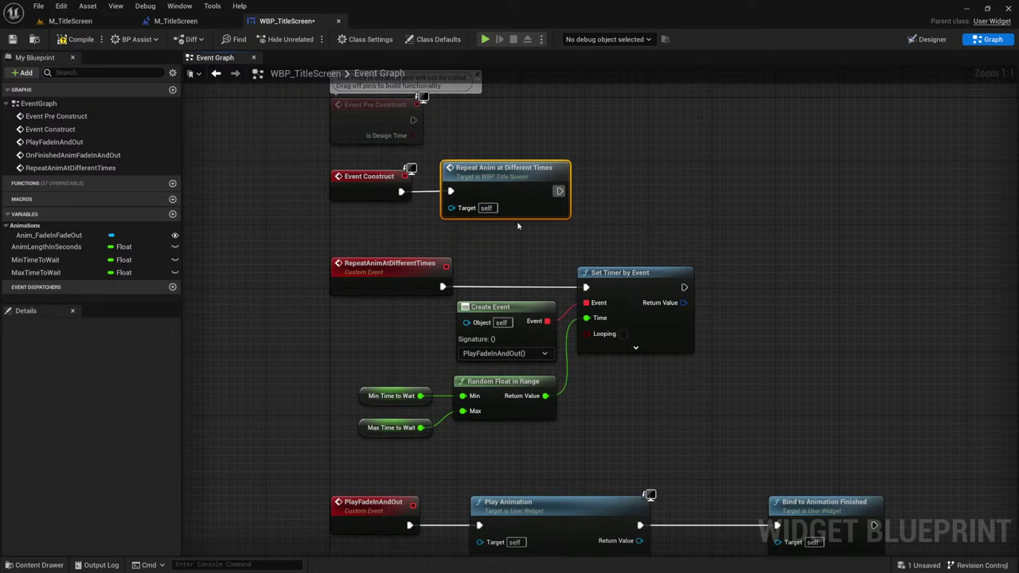
# Step: Call Repeat Anim at Different Times from the OnFinishedAnimFadeInAndOut event
pyautogui.click(355, 172)
pyautogui.click(402, 288)
pyautogui.moveTo(390, 398); pyautogui.dragTo(354, 165, button='right')
pyautogui.click(393, 453)
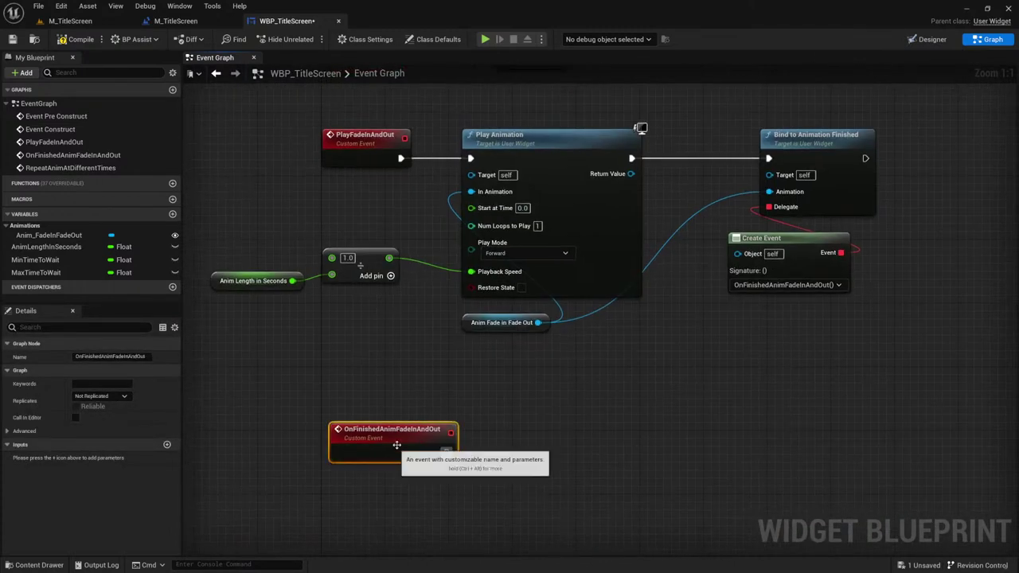
pyautogui.moveTo(447, 453); pyautogui.dragTo(506, 437)
pyautogui.write('repe')
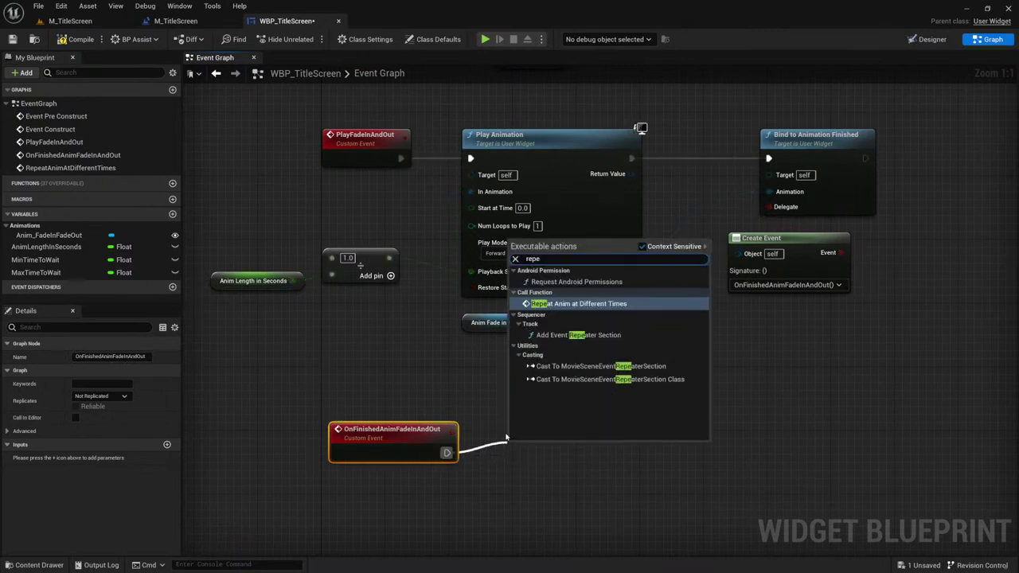
pyautogui.press('Return')
# Step: Examine the flow from the repeat event through the timer and Play Animation to the finished event
pyautogui.scroll(-1, 485, 396)
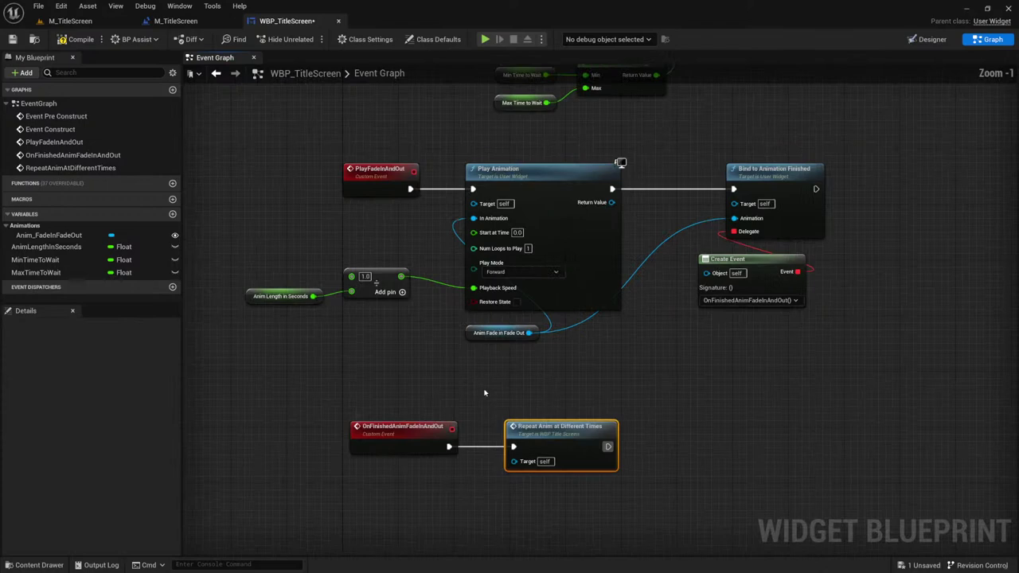
pyautogui.moveTo(485, 395); pyautogui.dragTo(438, 428, button='right')
pyautogui.scroll(-2, 639, 143)
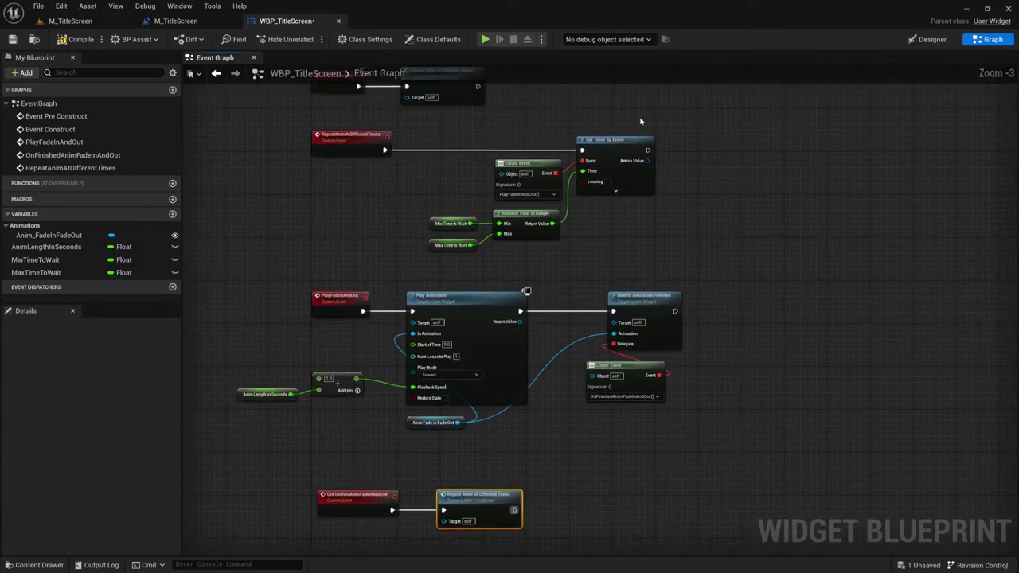
pyautogui.moveTo(443, 128); pyautogui.dragTo(664, 246)
pyautogui.moveTo(429, 473); pyautogui.dragTo(436, 530, button='right')
pyautogui.click(414, 134)
pyautogui.moveTo(386, 223); pyautogui.dragTo(287, 188)
pyautogui.moveTo(290, 191); pyautogui.dragTo(281, 122, button='right')
pyautogui.click(464, 500)
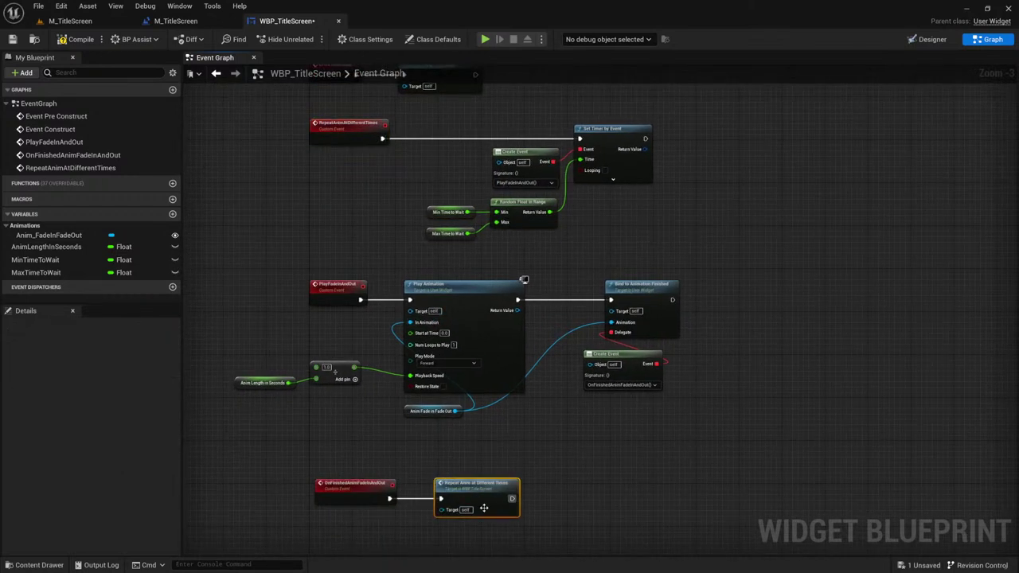
pyautogui.moveTo(282, 106); pyautogui.dragTo(366, 191)
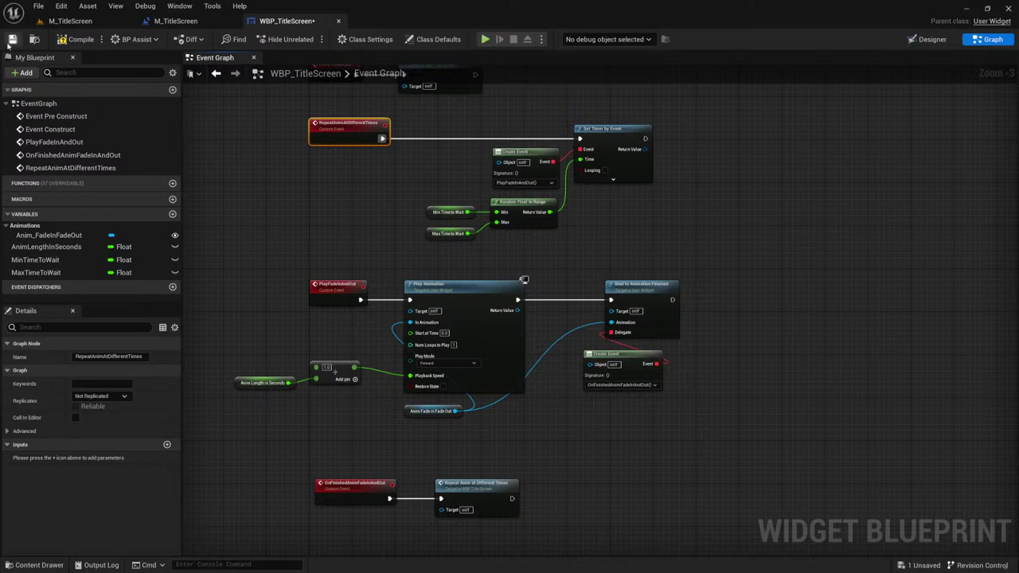
# Step: Save WBP_TitleScreen and run the game preview to check the repeating fade, closing it when done
pyautogui.hotkey('ctrl', 's')
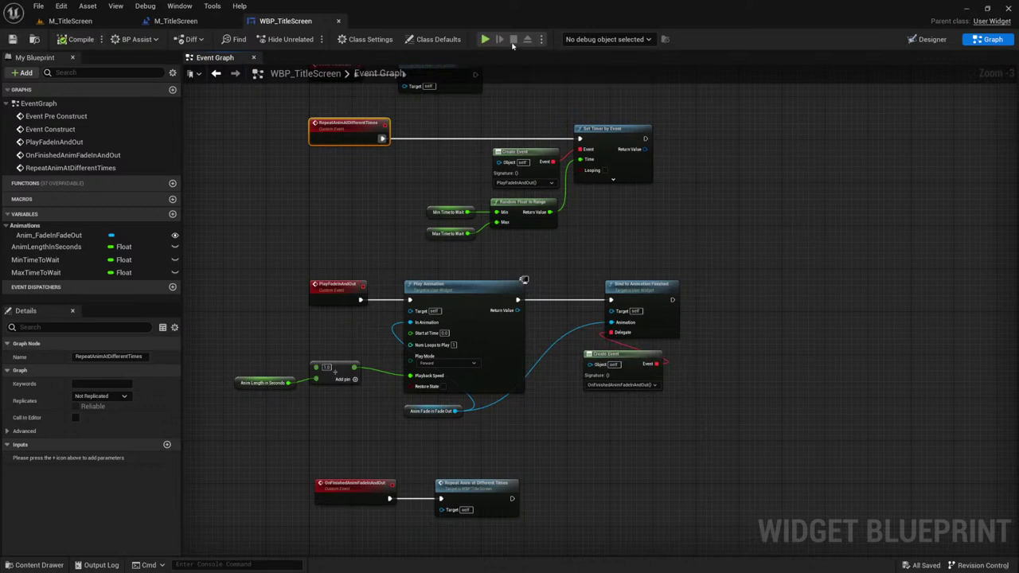
pyautogui.click(486, 39)
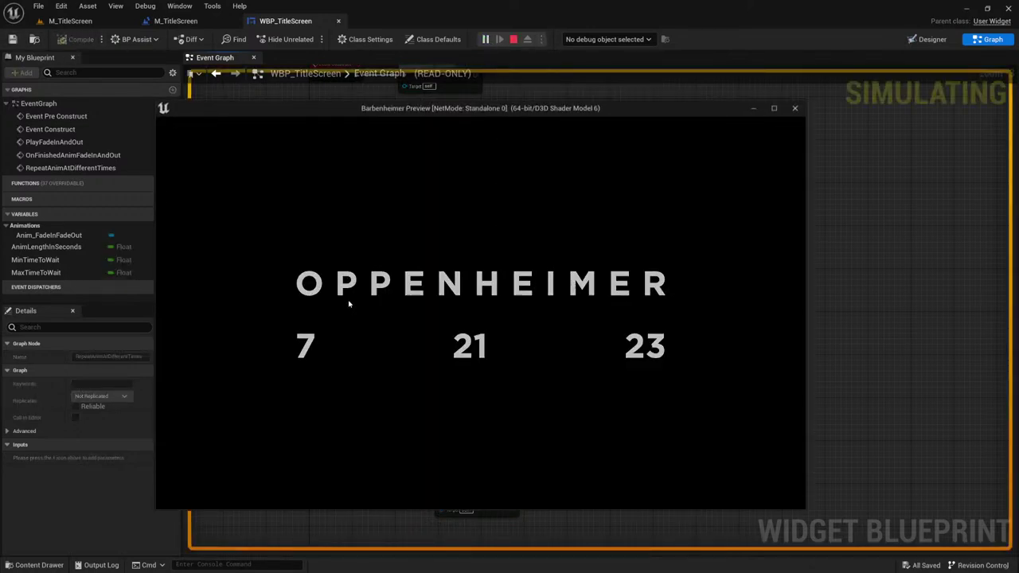
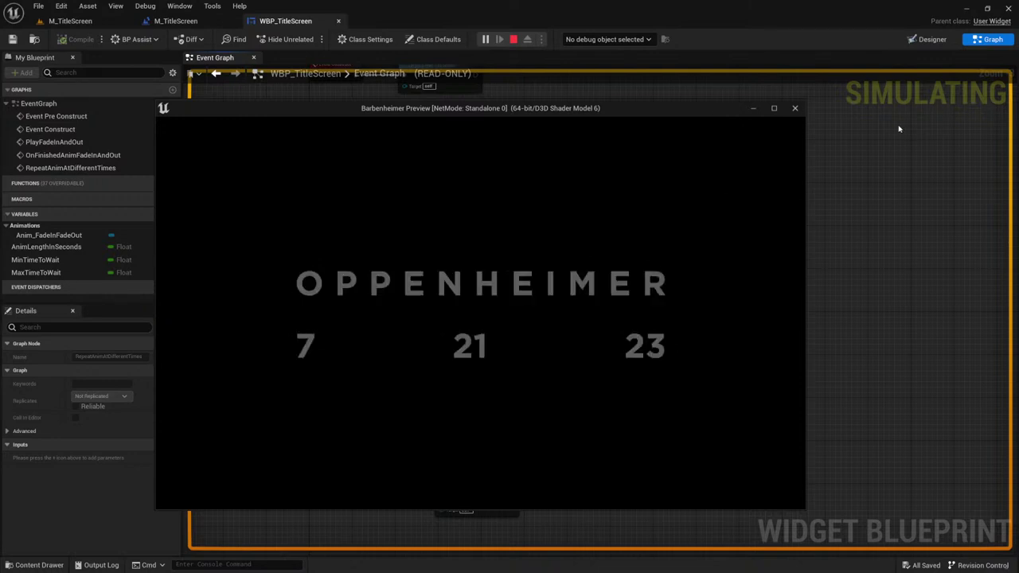
pyautogui.click(794, 107)
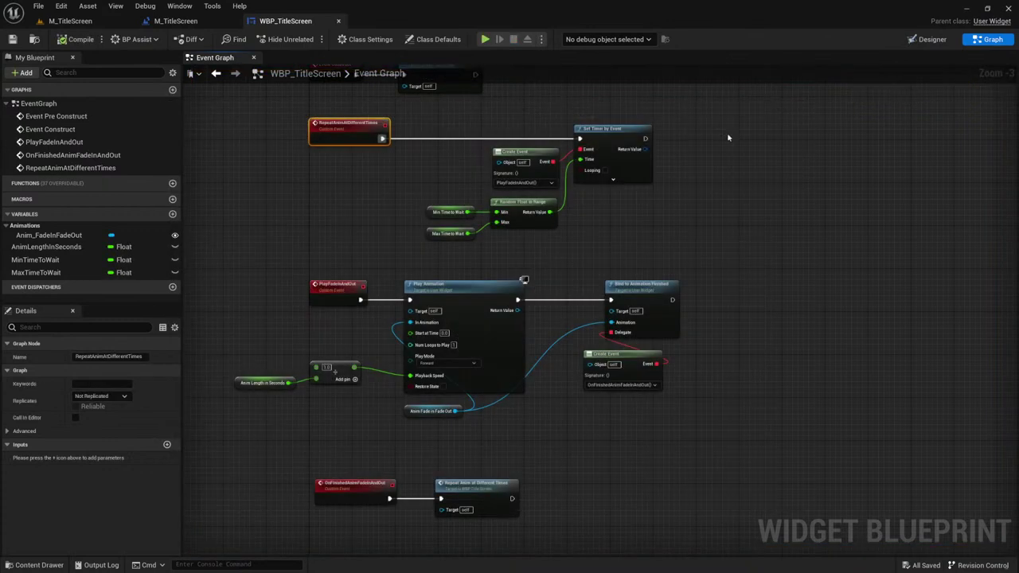
# Step: Key VB_Title's Render Opacity at 0 at 0.40 seconds in the designer's Anim_FadeInFadeOut animation
pyautogui.click(933, 41)
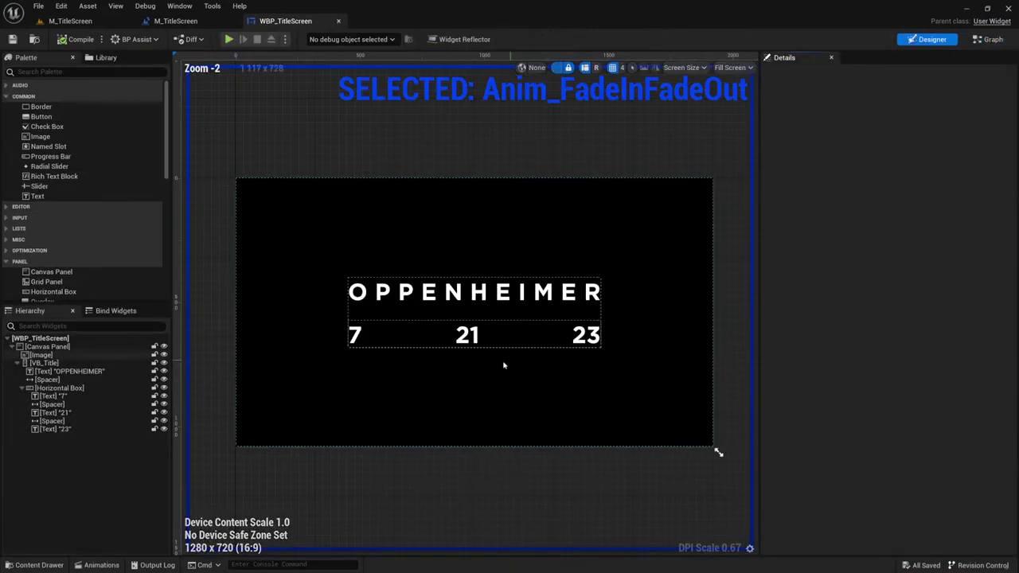
pyautogui.click(101, 565)
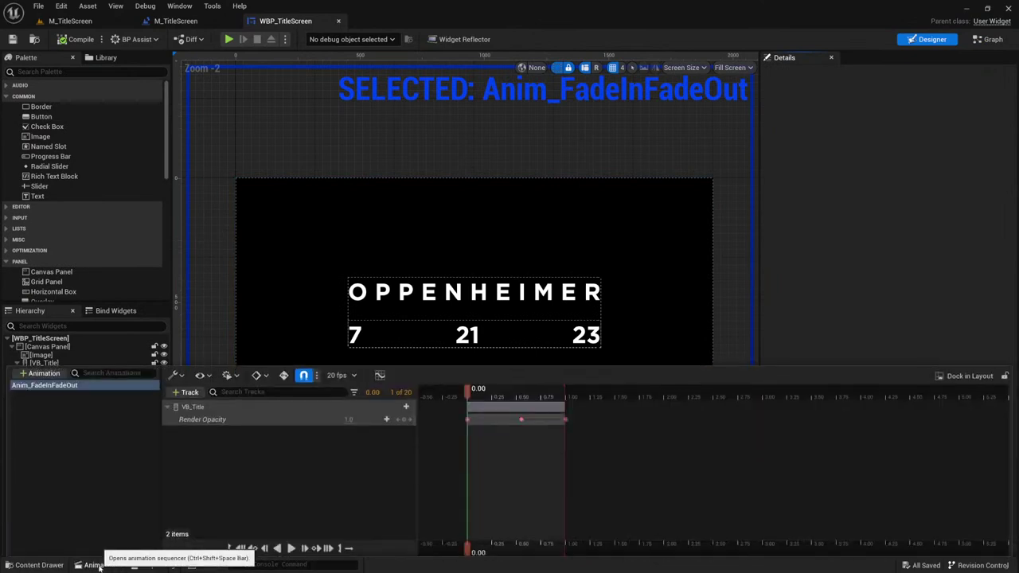
pyautogui.moveTo(524, 397); pyautogui.dragTo(506, 397)
pyautogui.click(357, 419)
pyautogui.write('0')
pyautogui.press('Return')
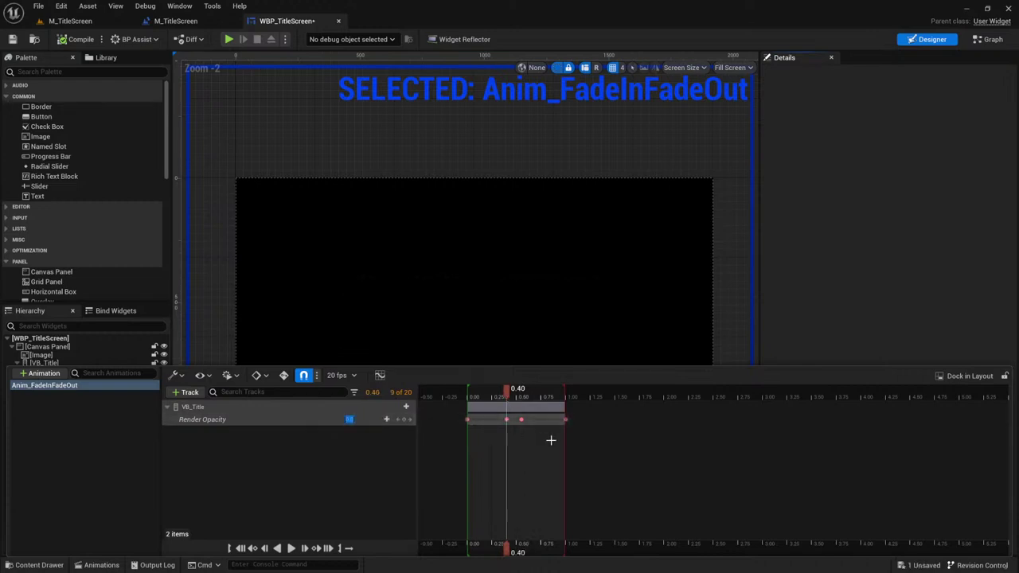
# Step: Play Anim_FadeInFadeOut from the start, save the widget, and check the title's fade in a game preview
pyautogui.click(473, 397)
pyautogui.press('space')
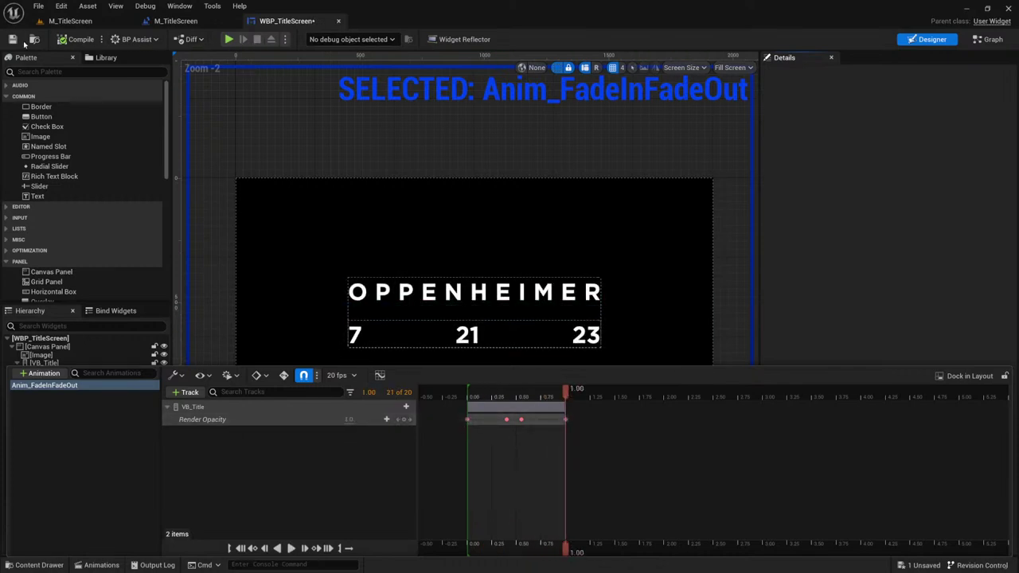
pyautogui.click(147, 126)
pyautogui.click(229, 39)
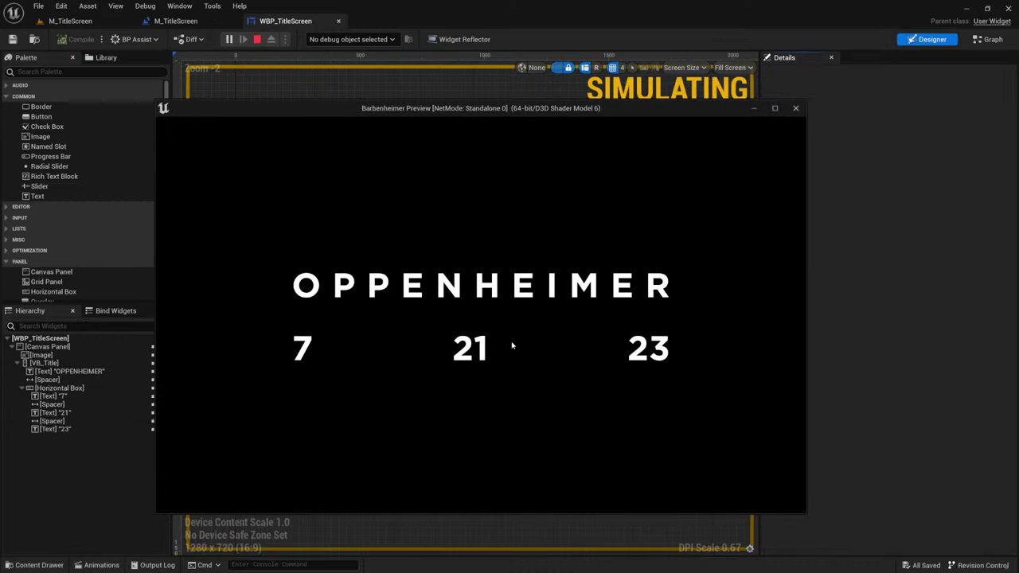
pyautogui.click(797, 108)
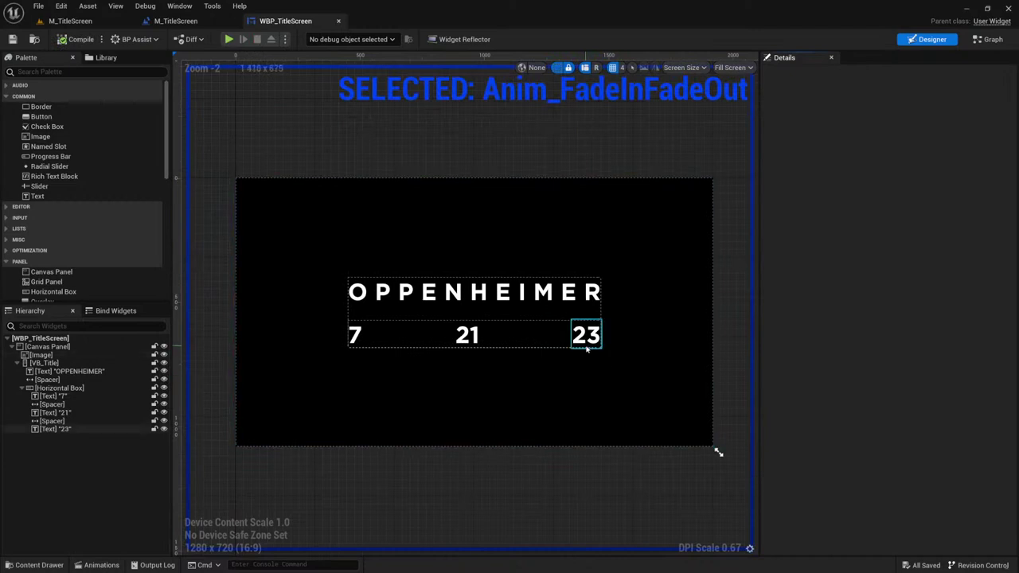
# Step: Switch to the browser and replay the Oppenheimer trailer from 2:52 to compare its title card
pyautogui.hotkey('alt', 'Tab')
pyautogui.click(483, 173)
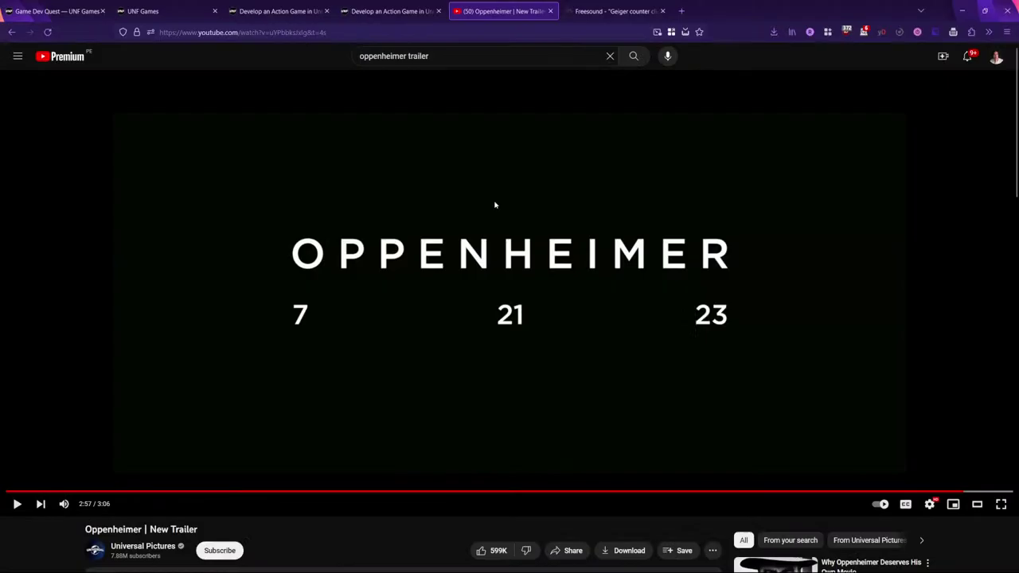
pyautogui.click(941, 494)
pyautogui.click(940, 494)
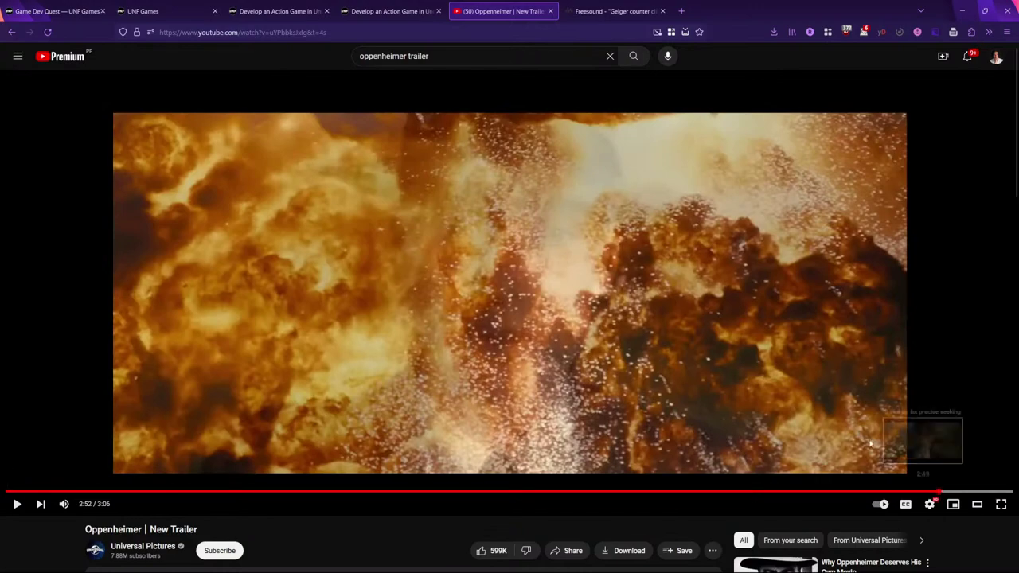
pyautogui.click(640, 310)
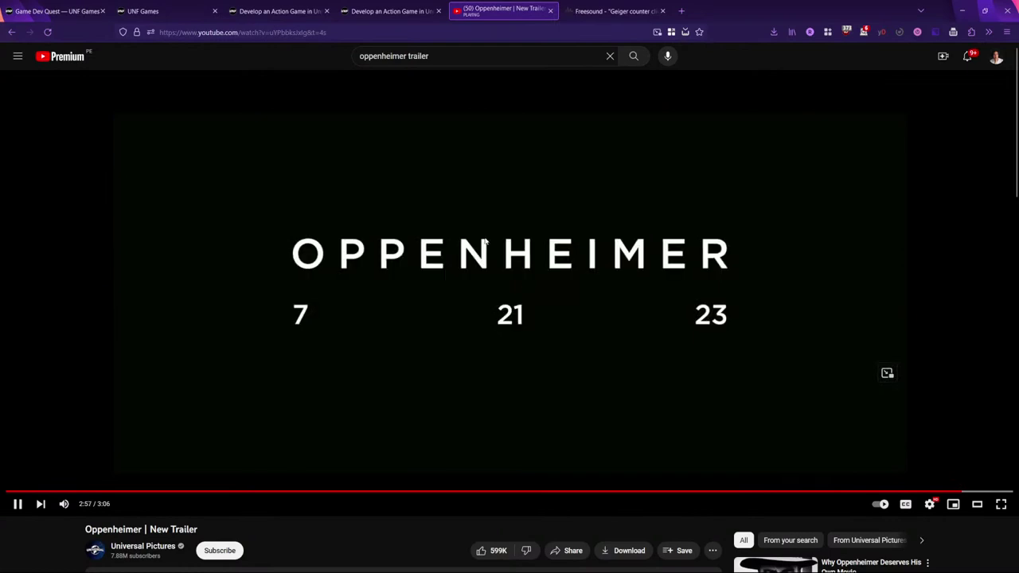
pyautogui.click(389, 286)
pyautogui.hotkey('alt', 'Tab')
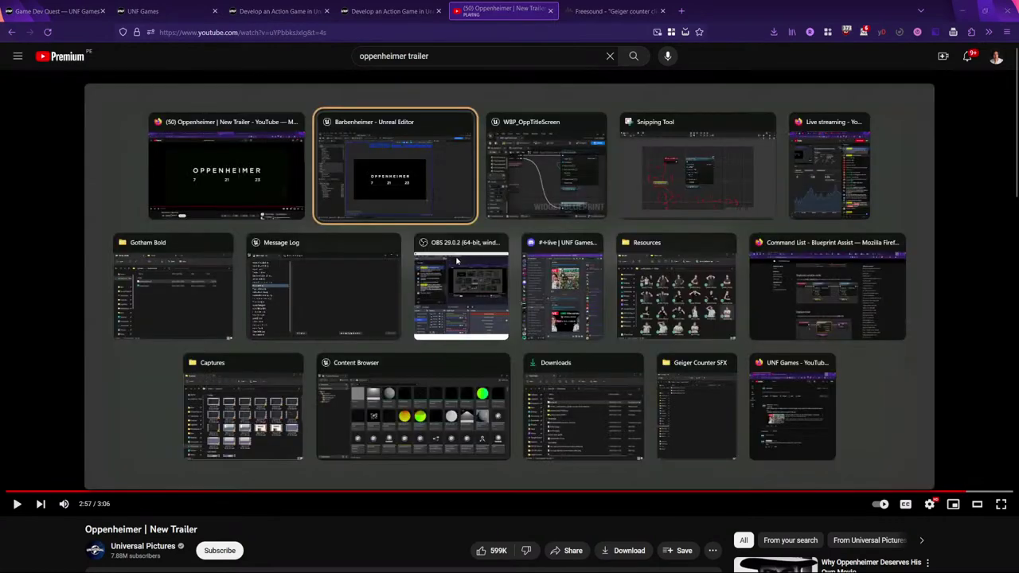
pyautogui.press('Escape')
# Step: Open the Freesound page for Geiger counter clicks (MED) and examine the recording's details
pyautogui.click(588, 11)
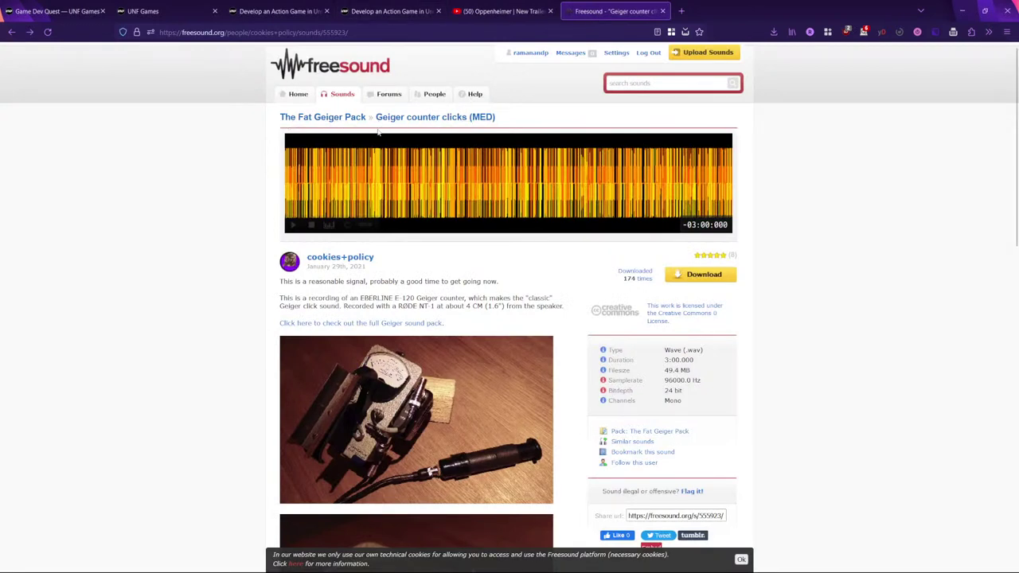
pyautogui.scroll(-2, 362, 279)
pyautogui.scroll(2, 398, 239)
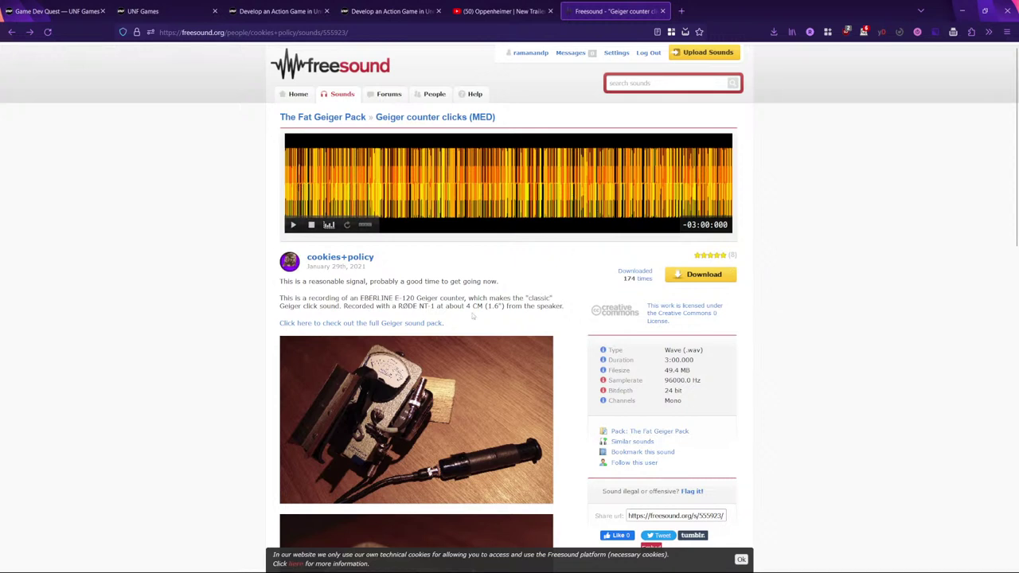
# Step: Launch Audacity and import the downloaded 555923__cookiespolicy__geiger-counter-clicks-med recording from the Downloads folder
pyautogui.press('super')
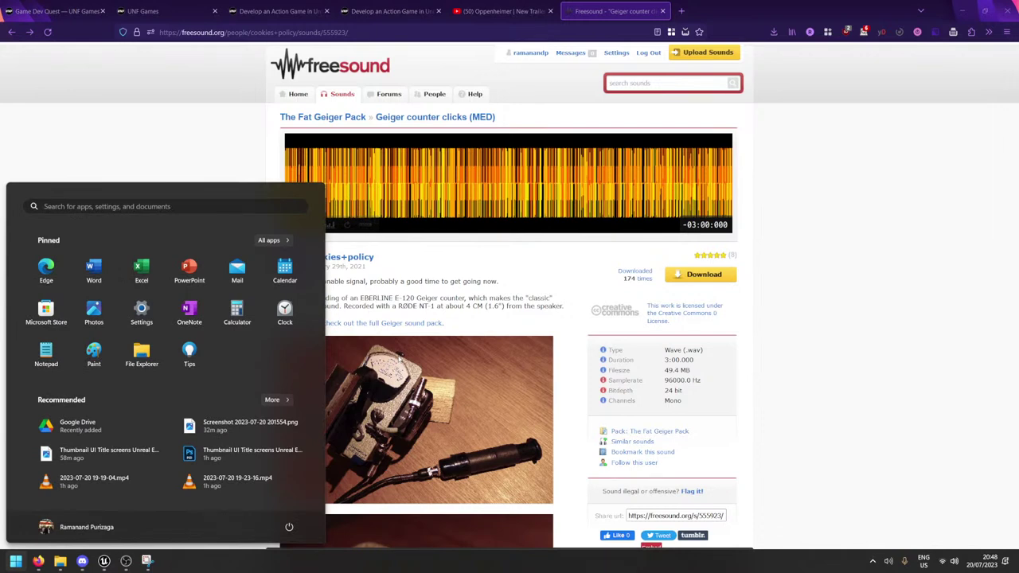
pyautogui.write('audaci')
pyautogui.press('Return')
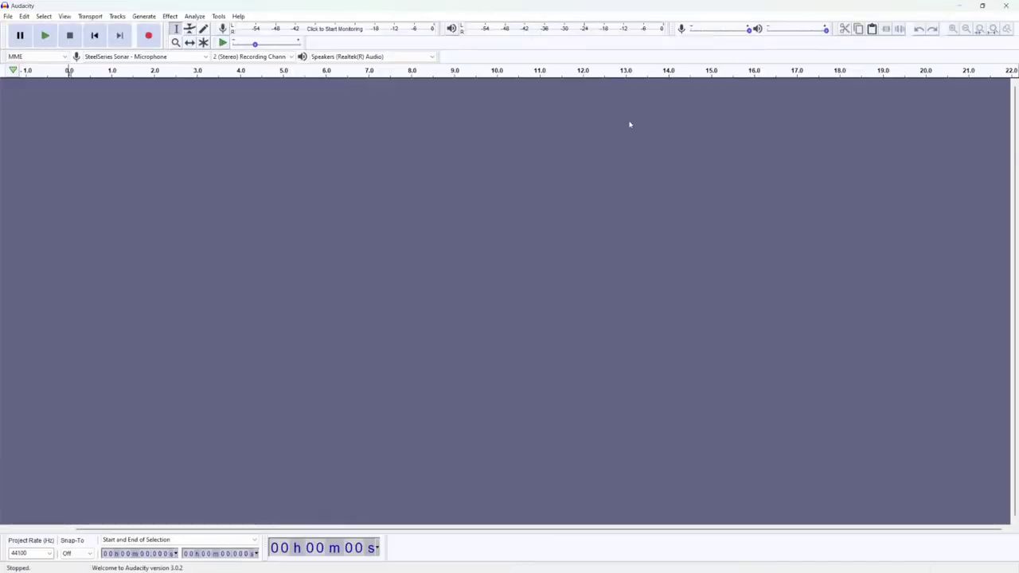
pyautogui.hotkey('alt', 'Tab')
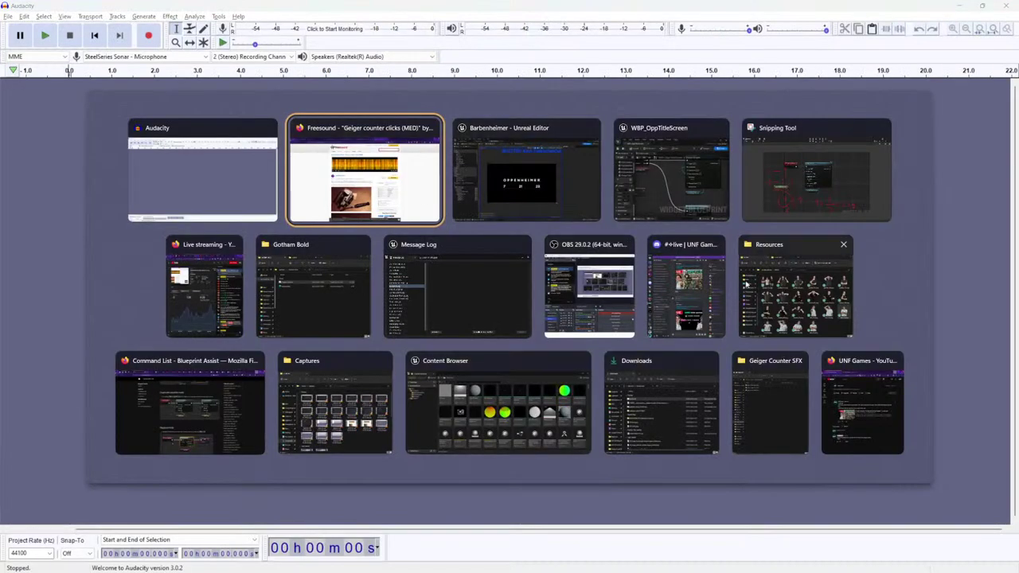
pyautogui.click(313, 286)
pyautogui.moveTo(323, 78); pyautogui.dragTo(244, 85)
pyautogui.click(338, 82)
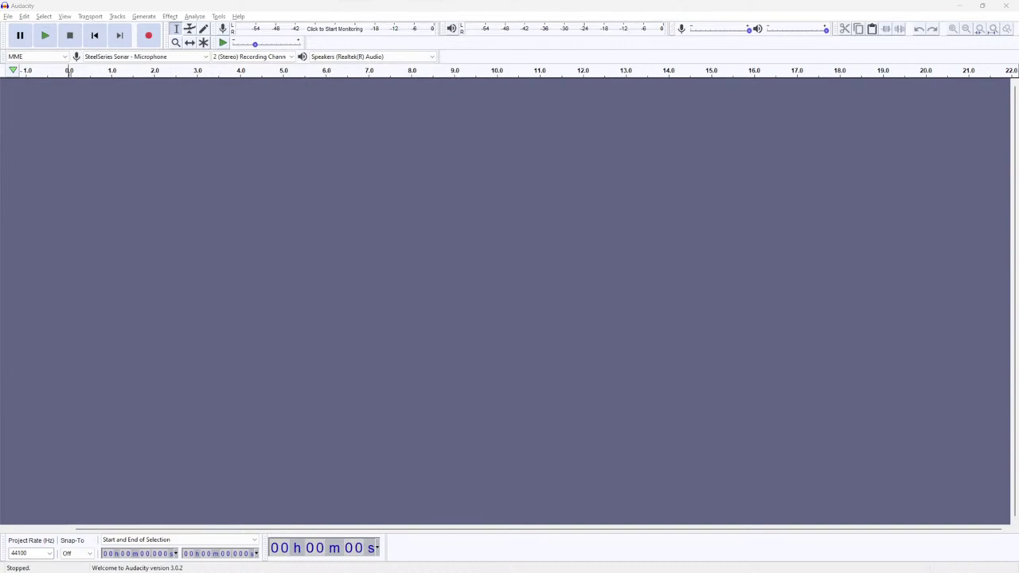
pyautogui.moveTo(199, 180); pyautogui.dragTo(436, 180)
# Step: Play the opening seconds of the Geiger counter recording and enlarge the track's height
pyautogui.press('space')
pyautogui.press('space')
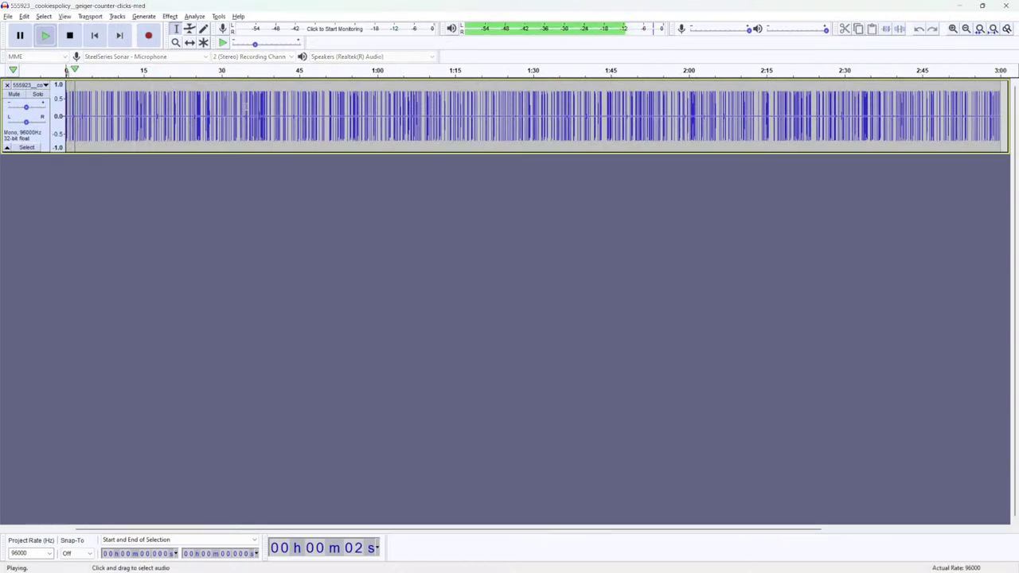
pyautogui.press('space')
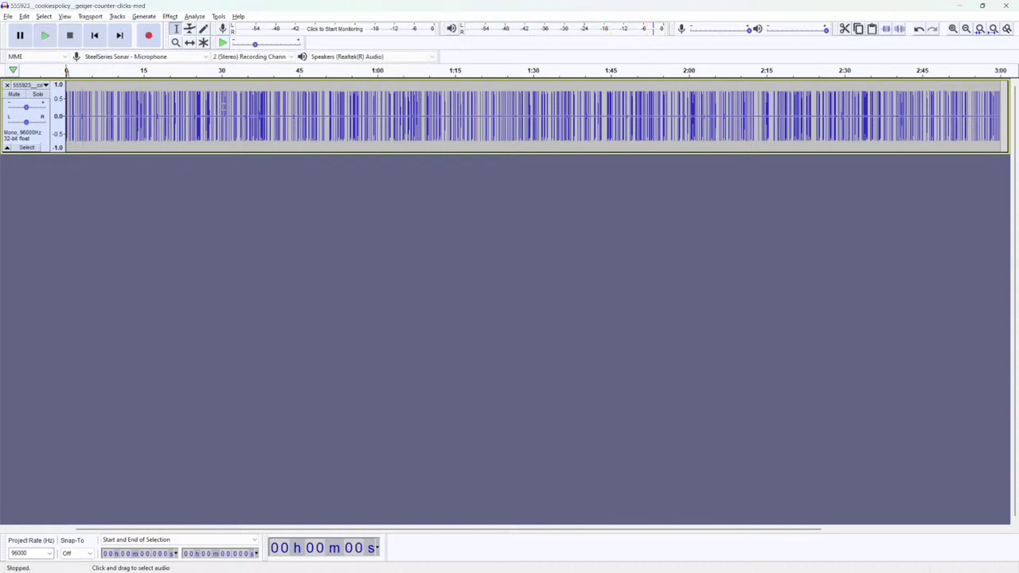
pyautogui.click(44, 151)
pyautogui.moveTo(43, 153); pyautogui.dragTo(45, 321)
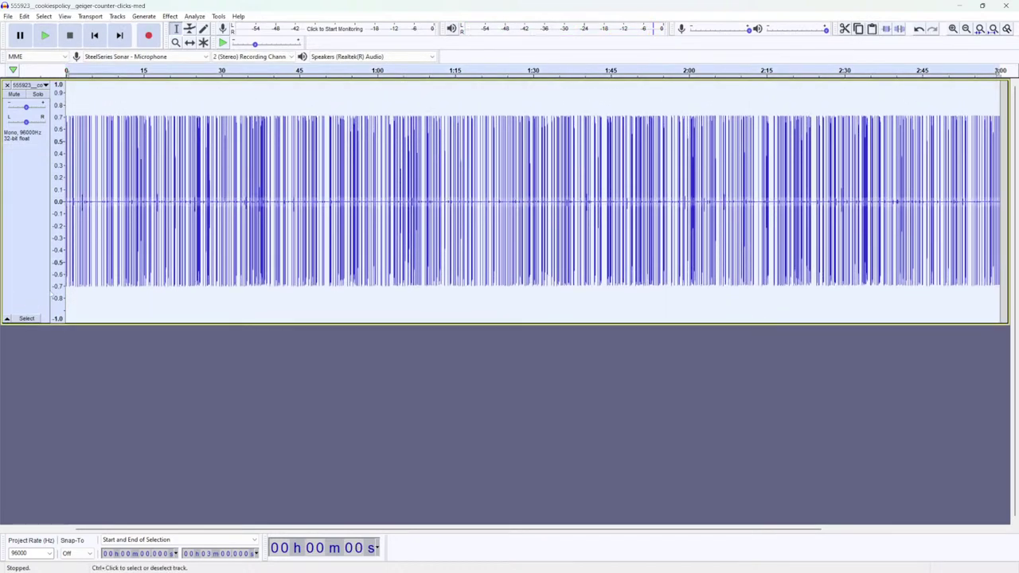
# Step: Examine the individual click waveforms up close, including those at the end and start of the recording
pyautogui.keyDown('ctrl'); pyautogui.scroll(5, 119, 159); pyautogui.keyUp('ctrl')
pyautogui.keyDown('ctrl'); pyautogui.scroll(1, 114, 164); pyautogui.keyUp('ctrl')
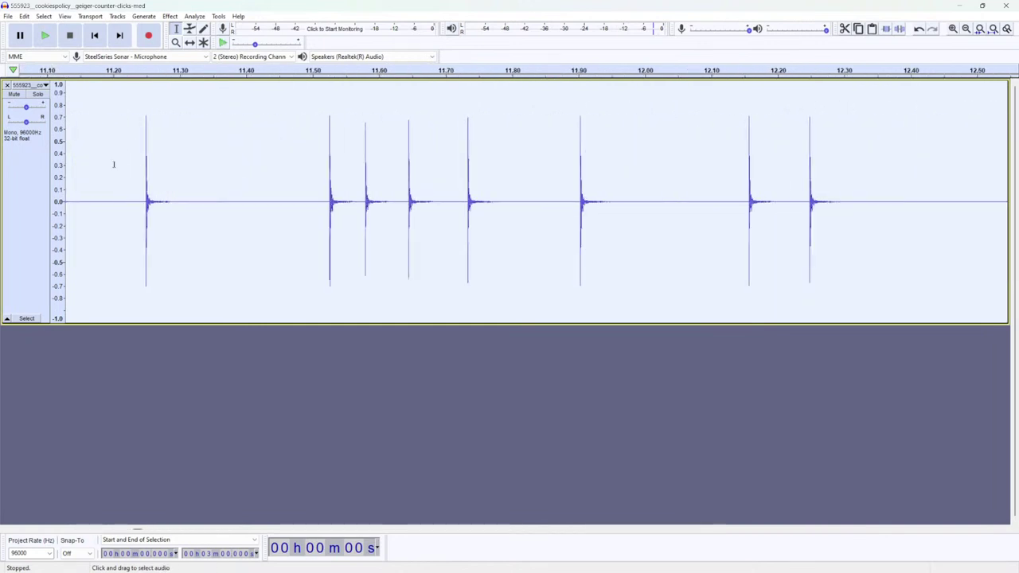
pyautogui.keyDown('ctrl'); pyautogui.scroll(-1, 113, 165); pyautogui.keyUp('ctrl')
pyautogui.press('F4')
pyautogui.moveTo(208, 114); pyautogui.dragTo(122, 182)
pyautogui.moveTo(199, 156); pyautogui.dragTo(629, 153)
pyautogui.moveTo(612, 157); pyautogui.dragTo(225, 164)
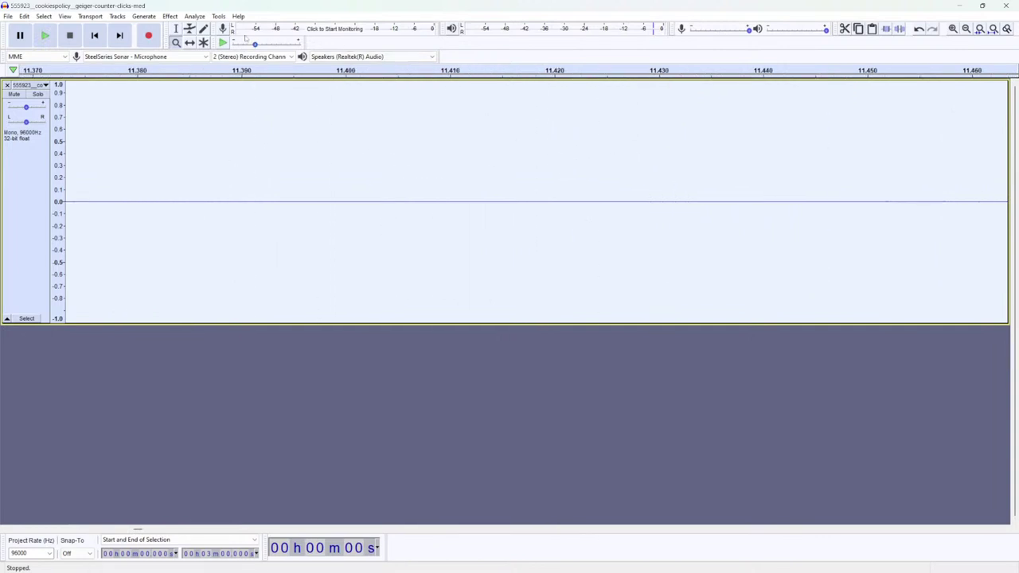
pyautogui.moveTo(255, 43)
pyautogui.mouseDown()
pyautogui.moveTo(246, 44)
pyautogui.moveTo(255, 43)
pyautogui.mouseUp()
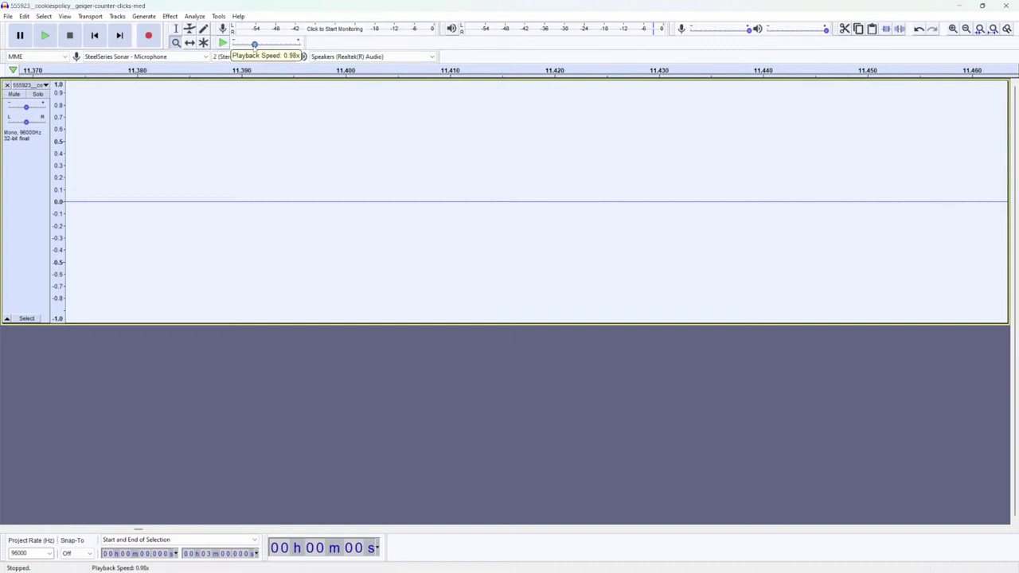
pyautogui.press('space')
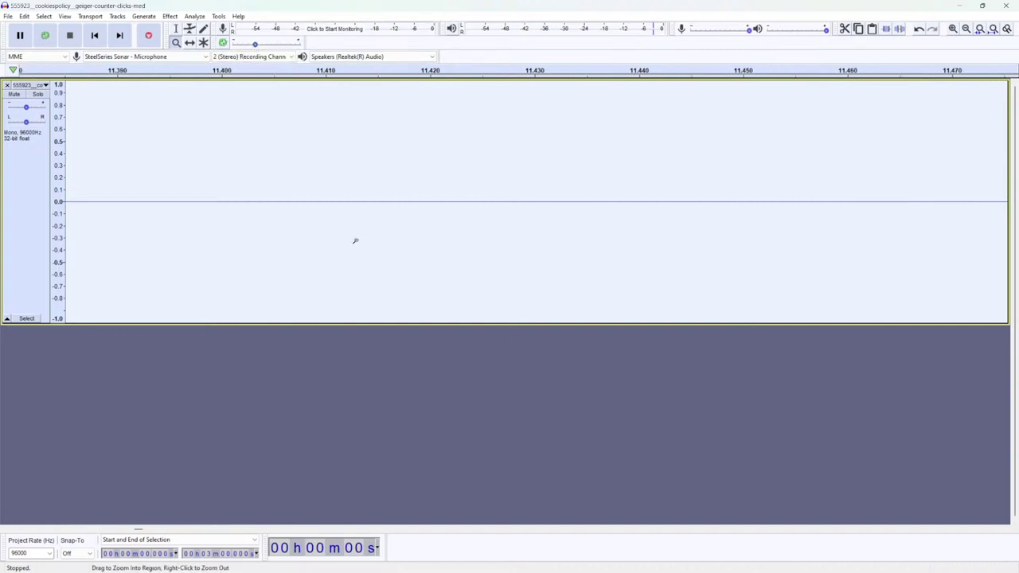
pyautogui.keyDown('ctrl'); pyautogui.scroll(-14, 347, 231); pyautogui.keyUp('ctrl')
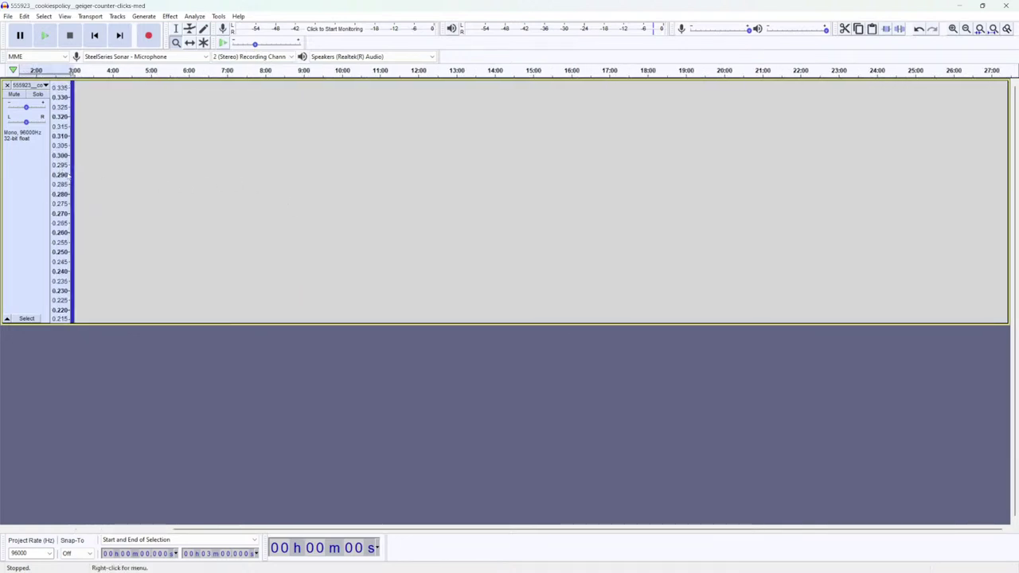
pyautogui.scroll(1, 69, 170)
pyautogui.keyDown('ctrl'); pyautogui.scroll(2, 68, 169); pyautogui.keyUp('ctrl')
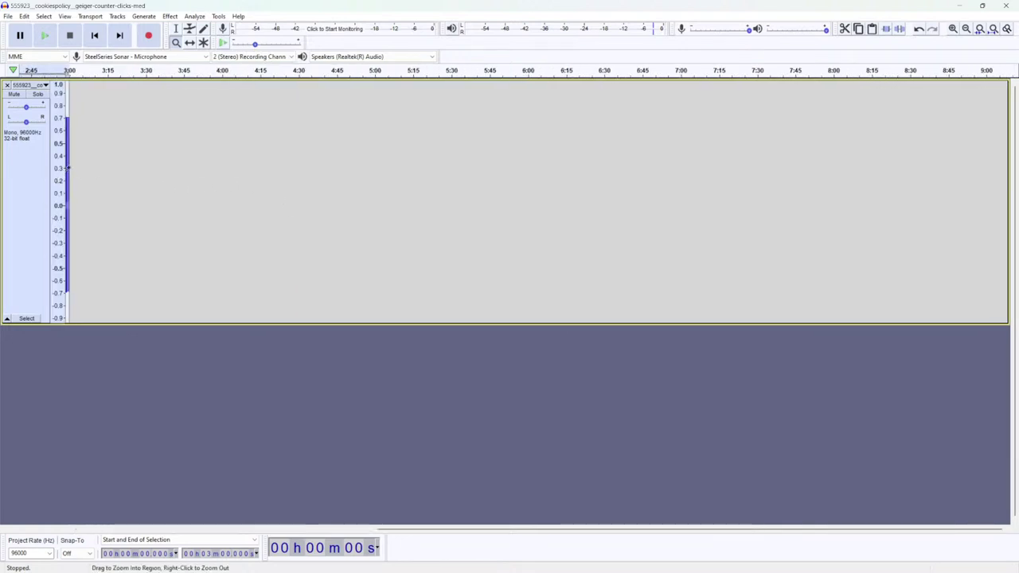
pyautogui.keyDown('ctrl'); pyautogui.scroll(9, 70, 169); pyautogui.keyUp('ctrl')
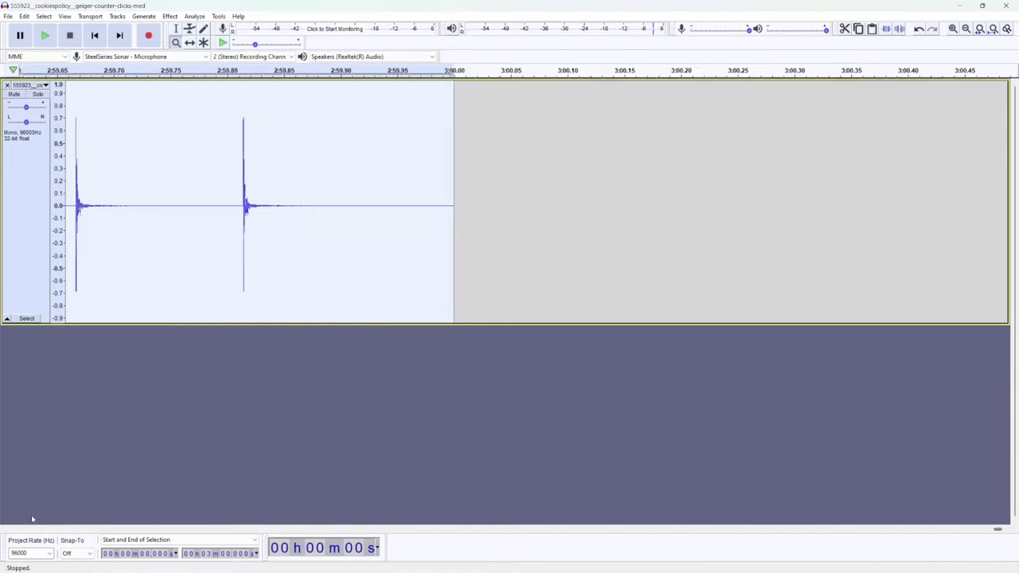
pyautogui.moveTo(998, 531); pyautogui.dragTo(35, 535)
pyautogui.moveTo(998, 530); pyautogui.dragTo(80, 531)
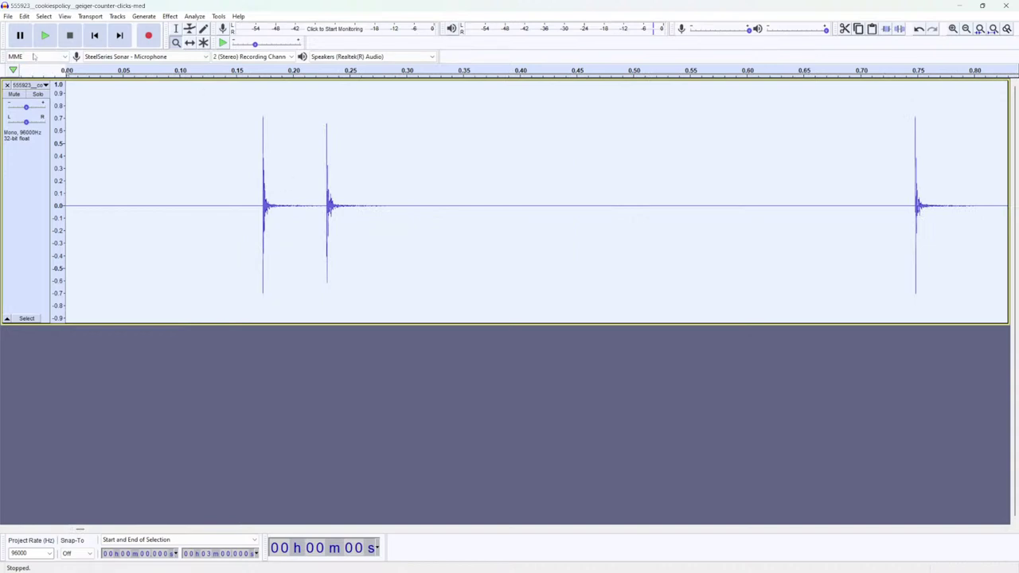
# Step: Select the first click in the track, from about 0.157 to 0.218 seconds, and listen to the isolated sound
pyautogui.click(176, 28)
pyautogui.click(242, 193)
pyautogui.moveTo(253, 194); pyautogui.dragTo(307, 199)
pyautogui.press('space')
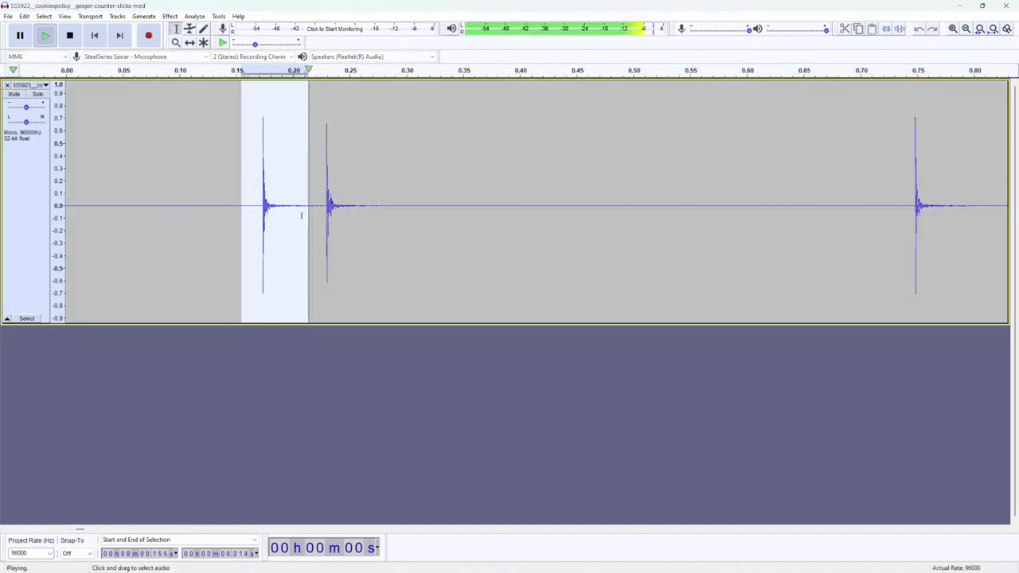
pyautogui.moveTo(246, 191); pyautogui.dragTo(313, 191)
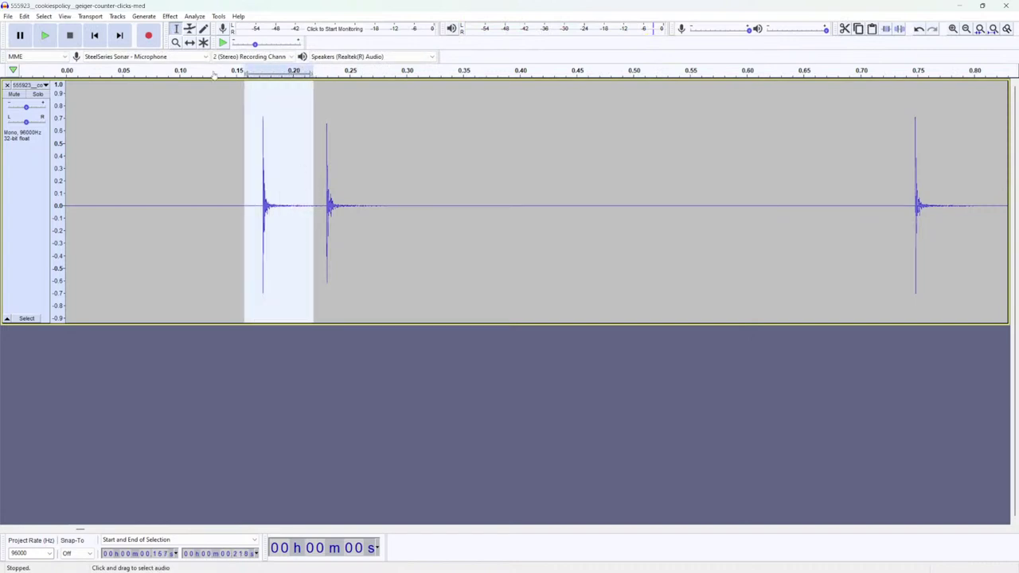
# Step: Open the export dialog for the selected audio, view the full file names in Geiger Counter SFX, and cancel
pyautogui.click(7, 16)
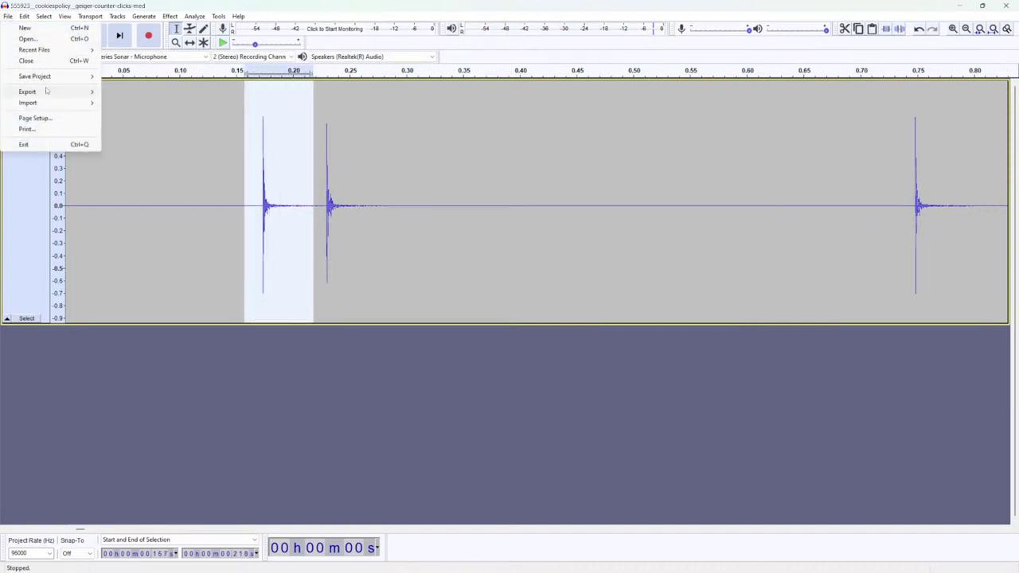
pyautogui.moveTo(32, 92)
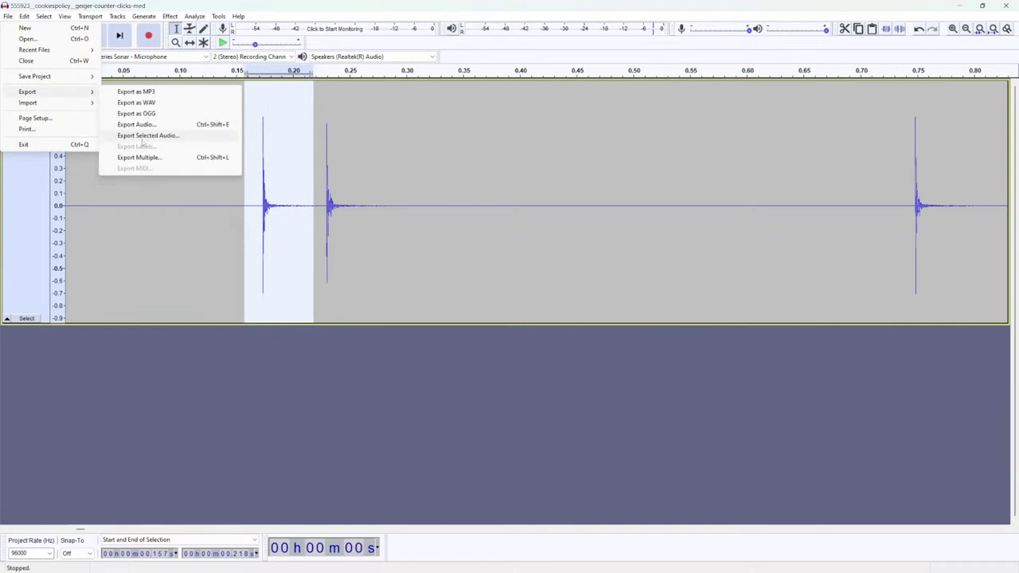
pyautogui.click(142, 138)
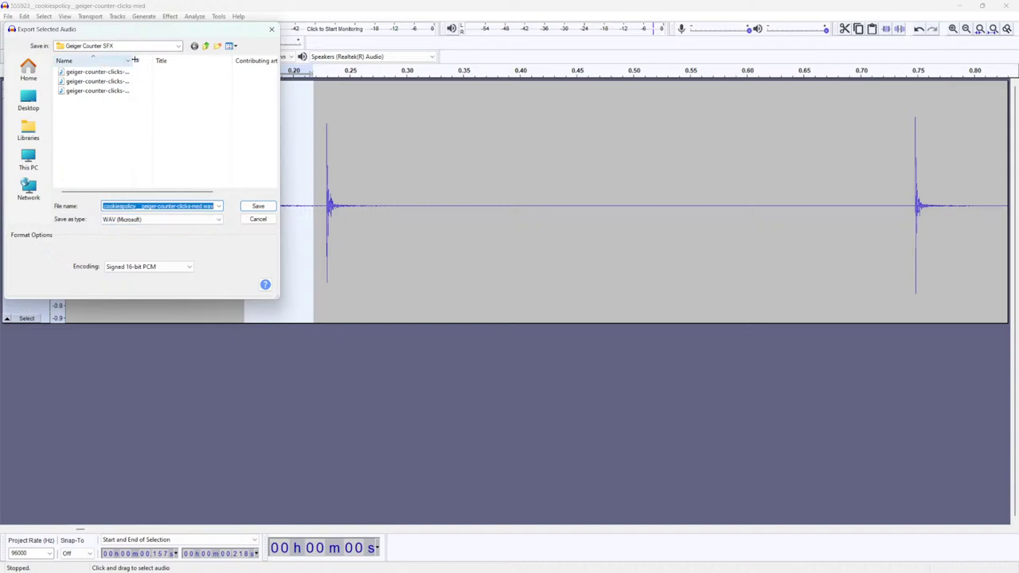
pyautogui.moveTo(134, 59); pyautogui.dragTo(165, 60)
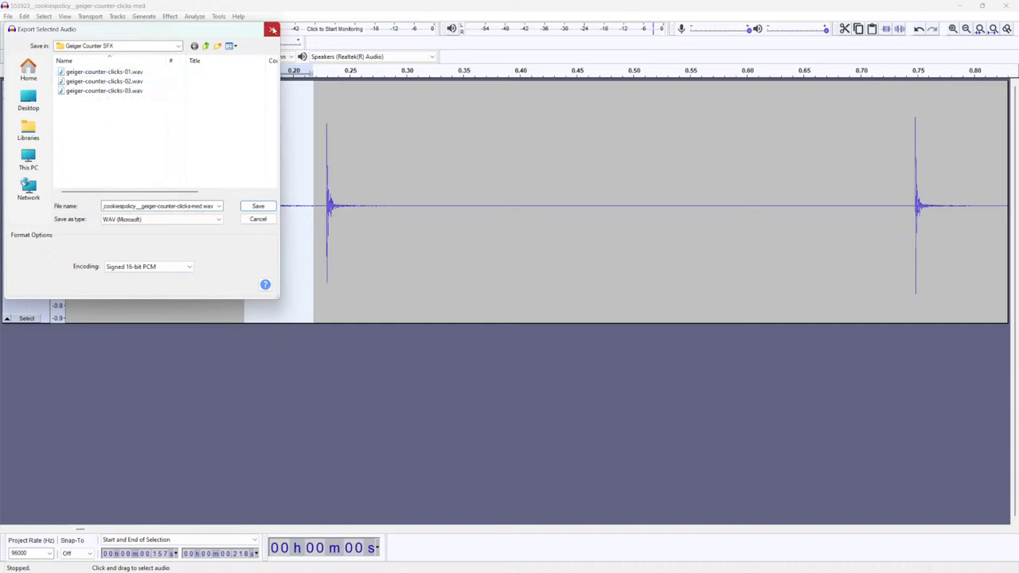
pyautogui.click(271, 29)
# Step: Switch to File Explorer and open the Geiger Counter SFX folder inside Desktop > Assets to check its click files
pyautogui.hotkey('alt', 'Tab')
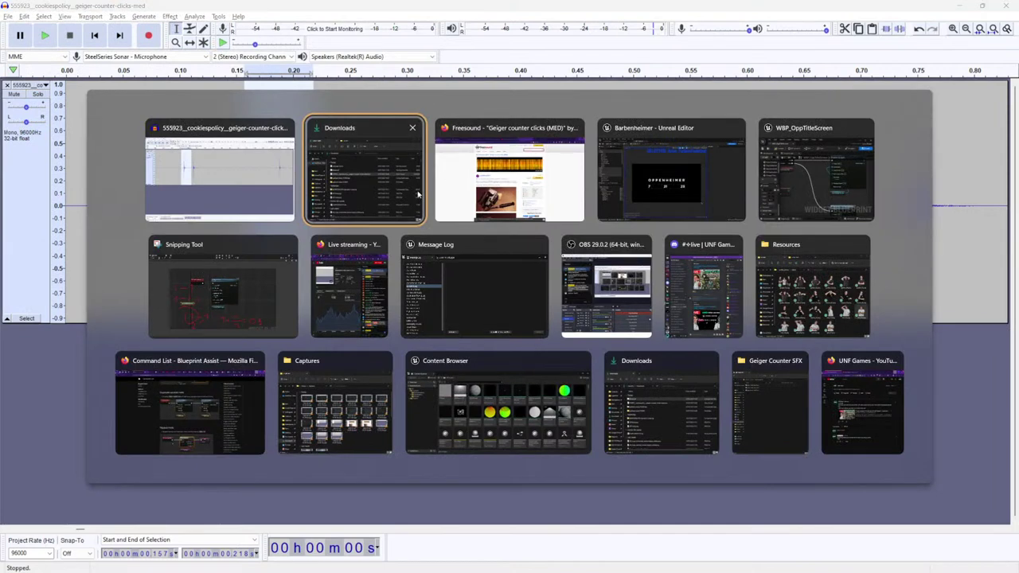
pyautogui.press('Escape')
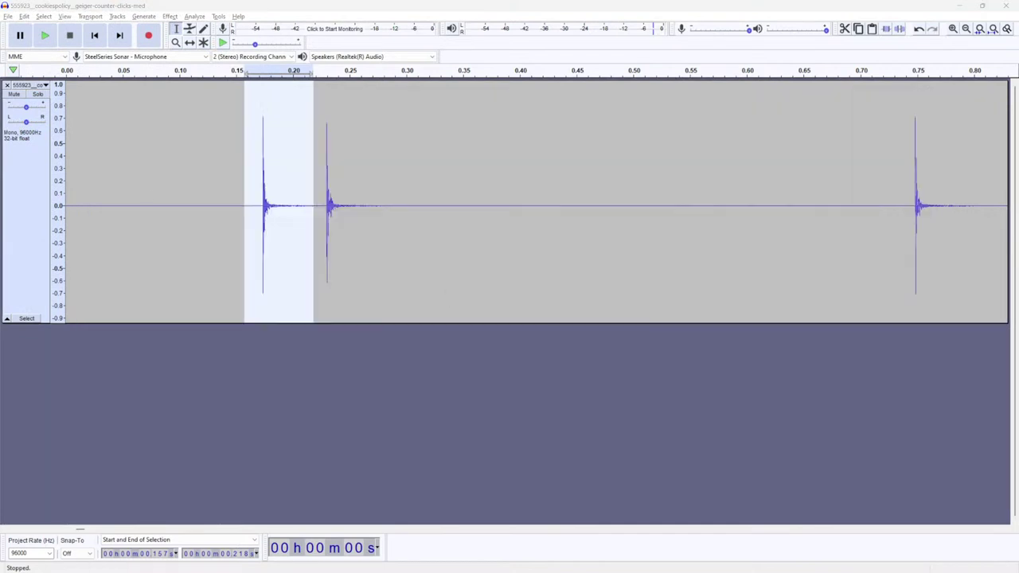
pyautogui.hotkey('alt', 'Tab')
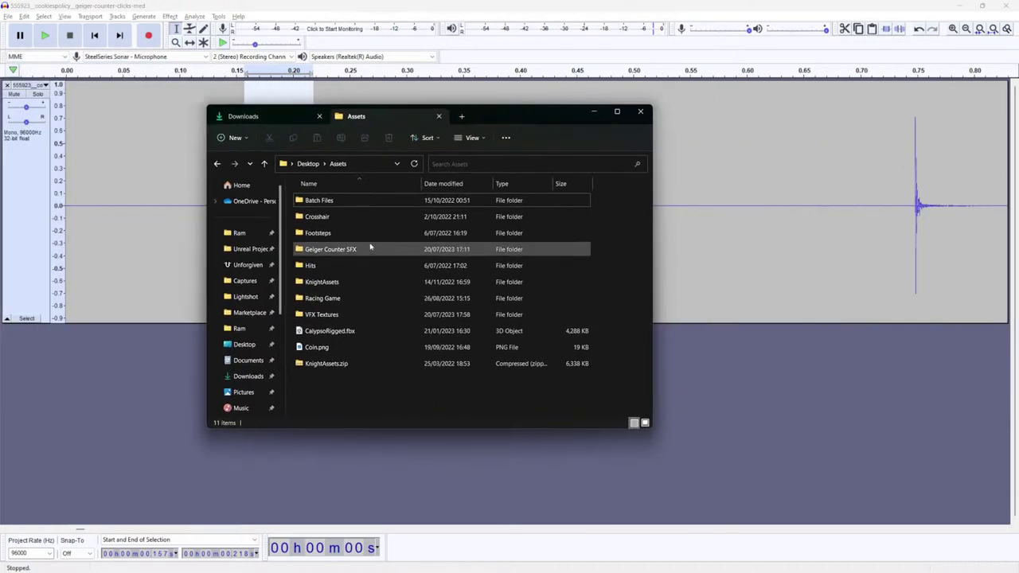
pyautogui.doubleClick(338, 250)
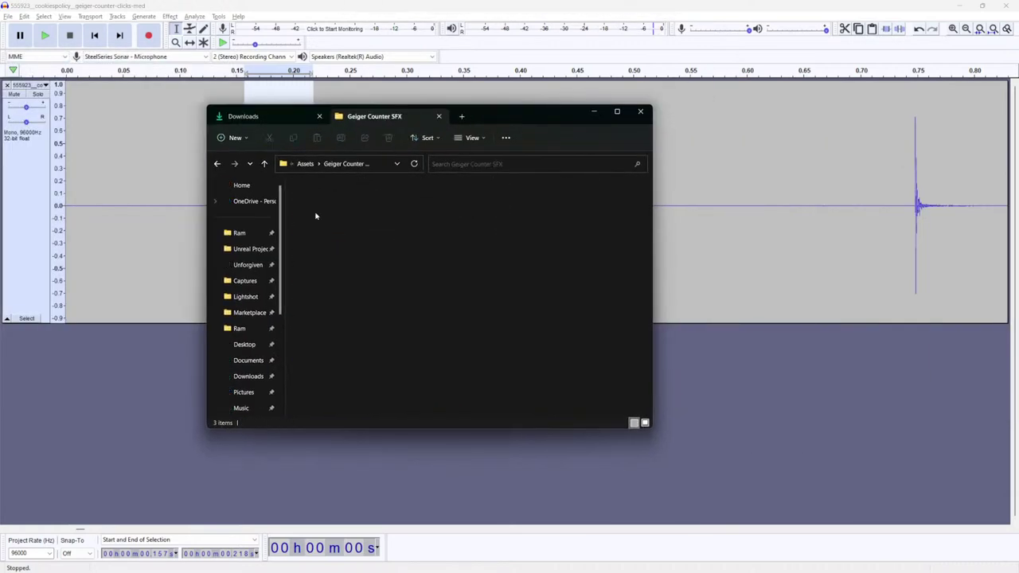
pyautogui.click(332, 216)
pyautogui.click(333, 232)
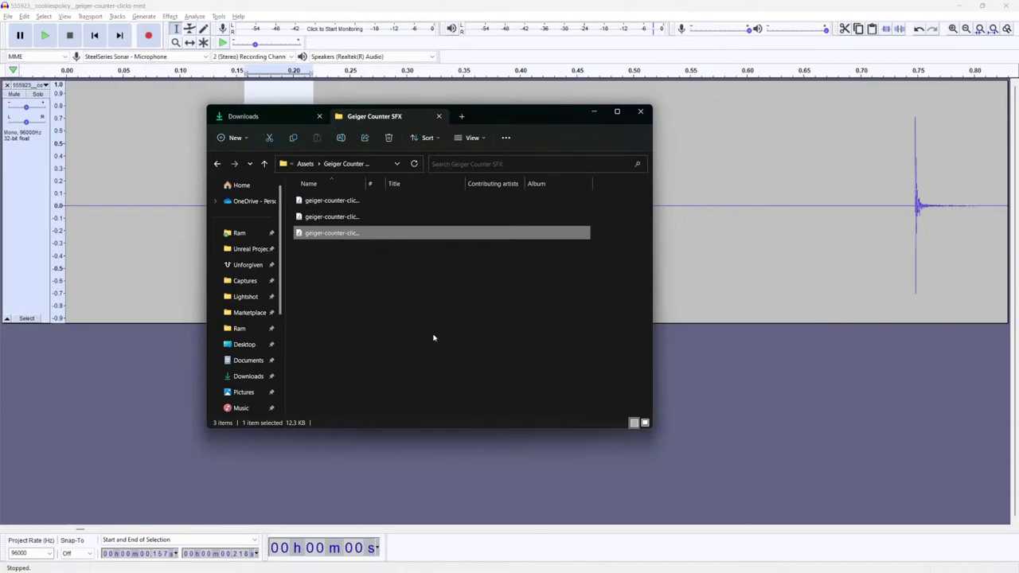
# Step: Import the three geiger-counter-clicks WAV files into the Unreal project's Stream content folder
pyautogui.hotkey('alt', 'Tab')
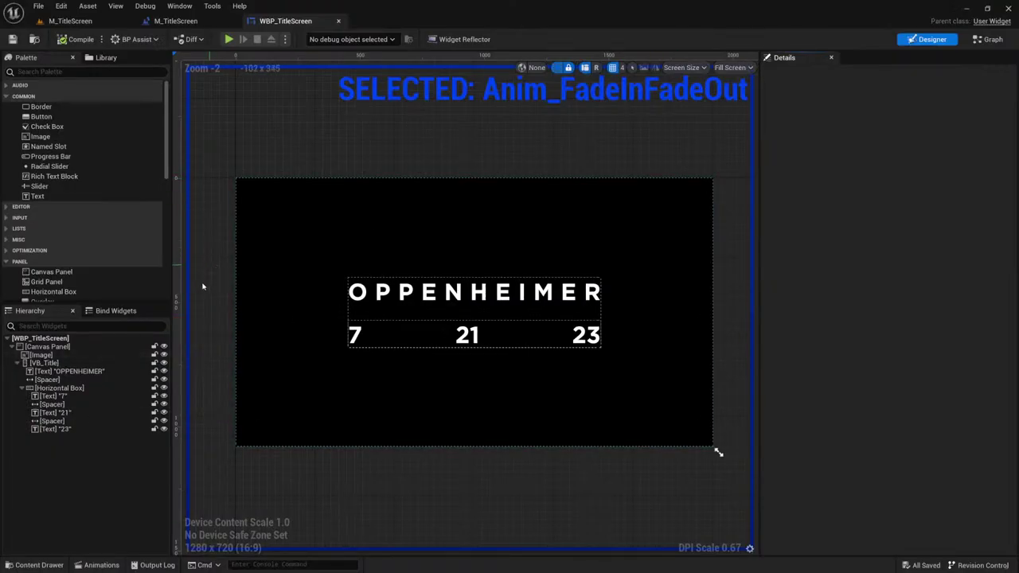
pyautogui.click(34, 564)
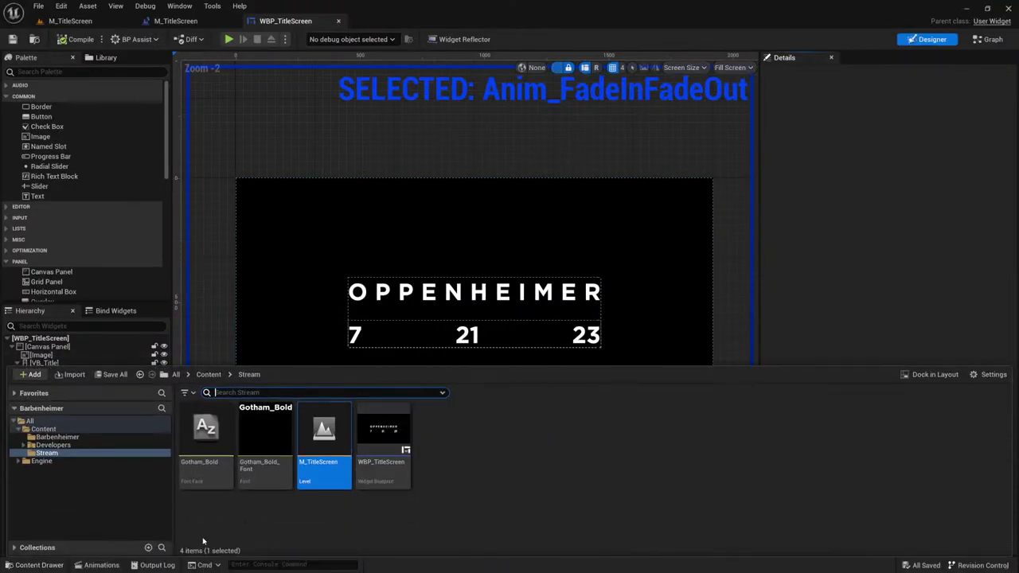
pyautogui.hotkey('alt', 'Tab')
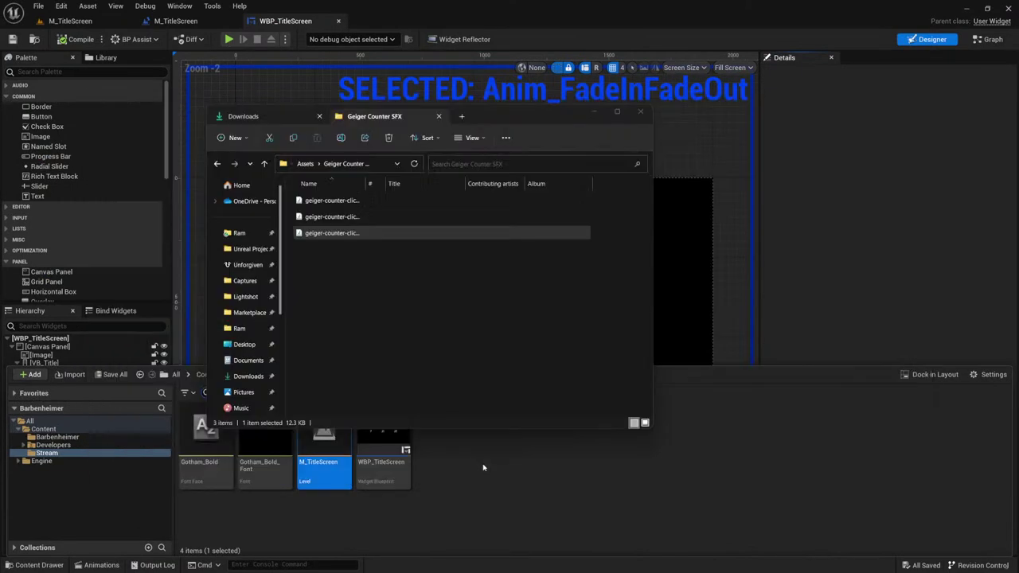
pyautogui.click(303, 203)
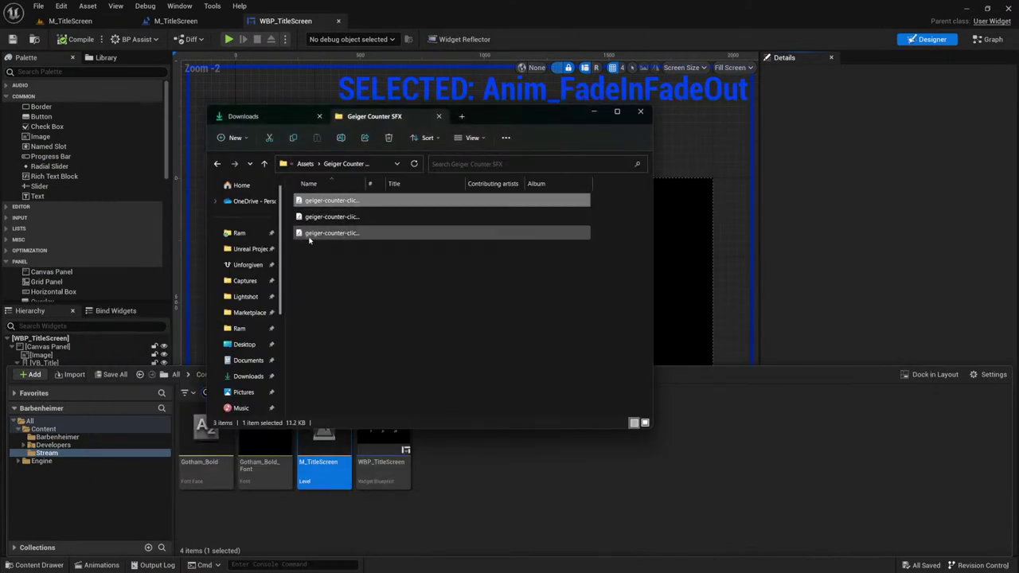
pyautogui.keyDown('shift'); pyautogui.click(309, 236); pyautogui.keyUp('shift')
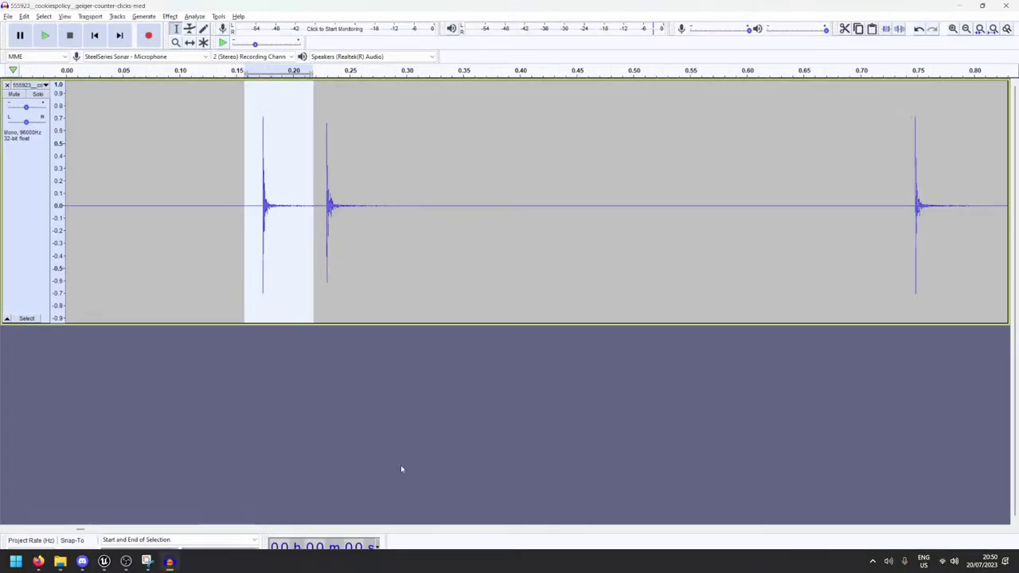
# Step: Close Audacity and return to the WBP_TitleScreen widget in the Unreal Editor
pyautogui.click(169, 562)
pyautogui.click(1005, 5)
pyautogui.click(524, 288)
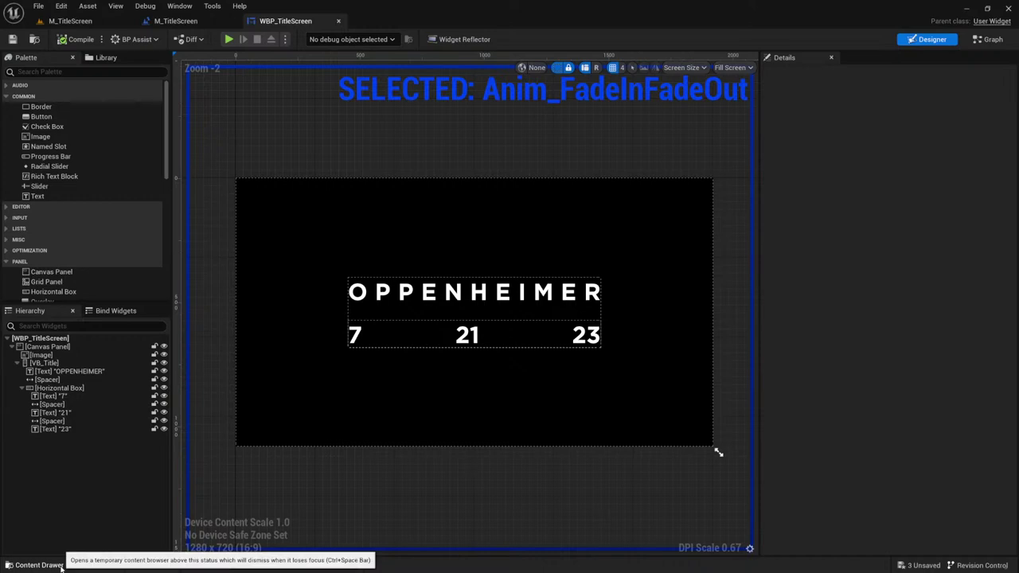
# Step: Create a single Sound Cue from geiger-counter-clicks-01, 02 and 03 in the Stream folder and name it SC_GeigerCounterClick
pyautogui.click(33, 565)
pyautogui.click(205, 446)
pyautogui.keyDown('shift'); pyautogui.click(322, 446); pyautogui.keyUp('shift')
pyautogui.rightClick(211, 469)
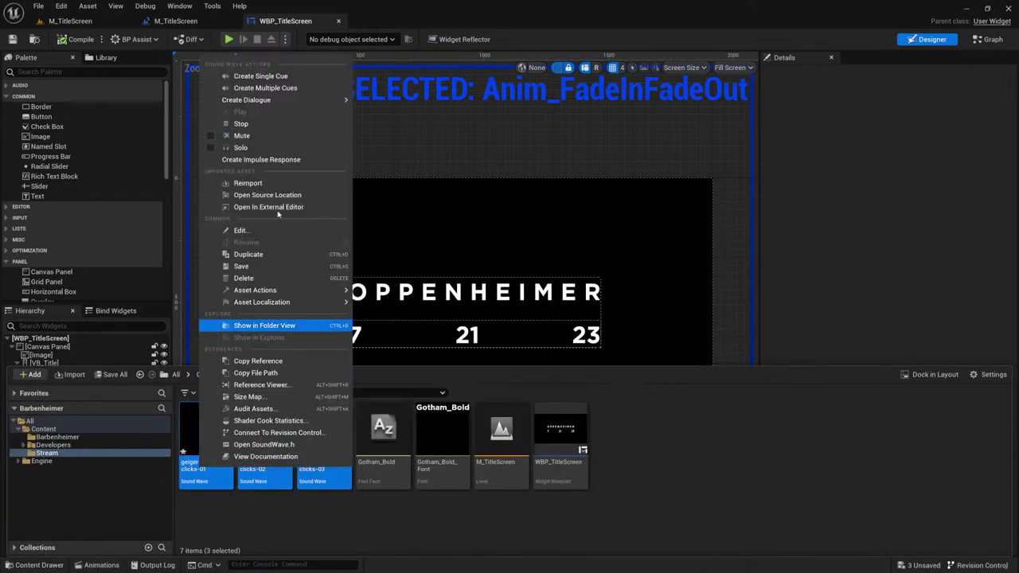
pyautogui.click(261, 76)
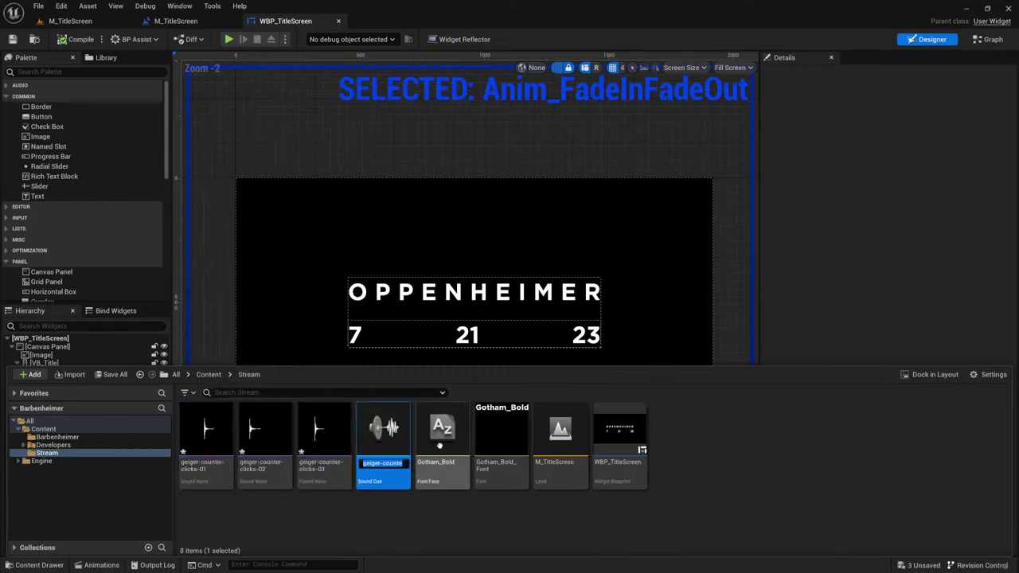
pyautogui.write('SC')
pyautogui.write('_Geig')
pyautogui.write('erCounterClick')
pyautogui.press('Return')
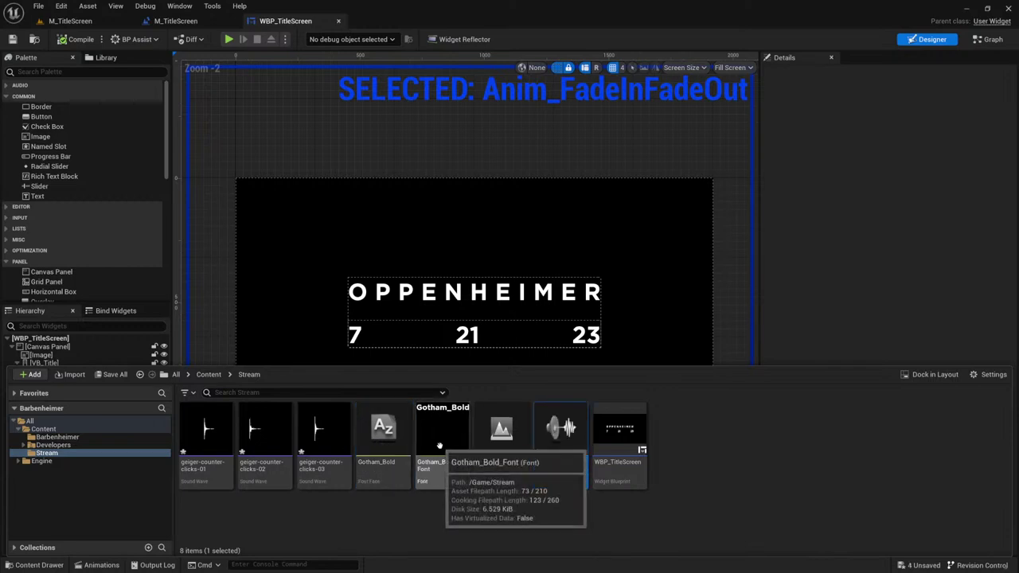
# Step: Open the SC_GeigerCounterClick Sound Cue, examine its three Wave Players feeding the Random node, and play the cue several times
pyautogui.doubleClick(560, 430)
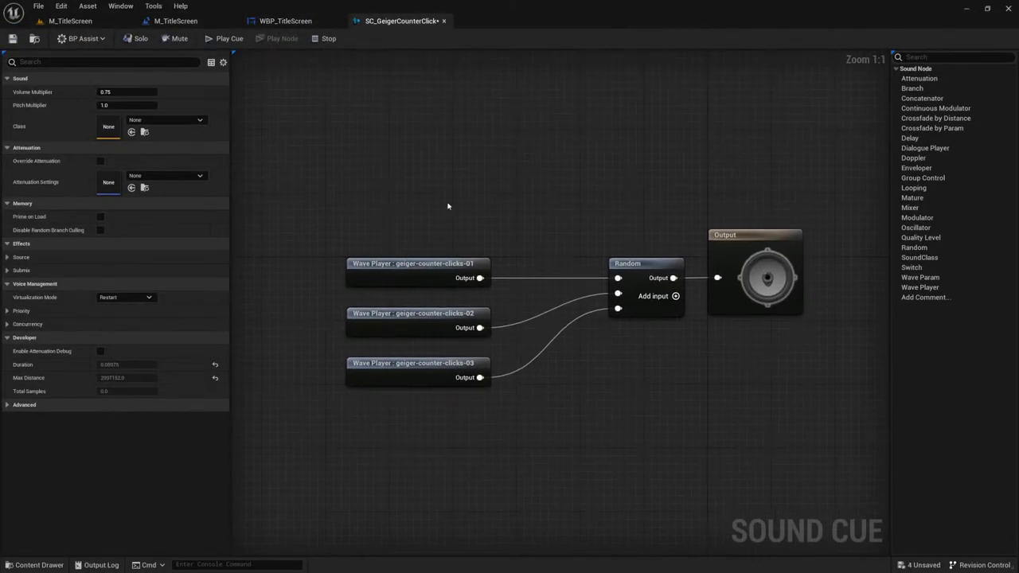
pyautogui.moveTo(457, 215); pyautogui.dragTo(657, 434)
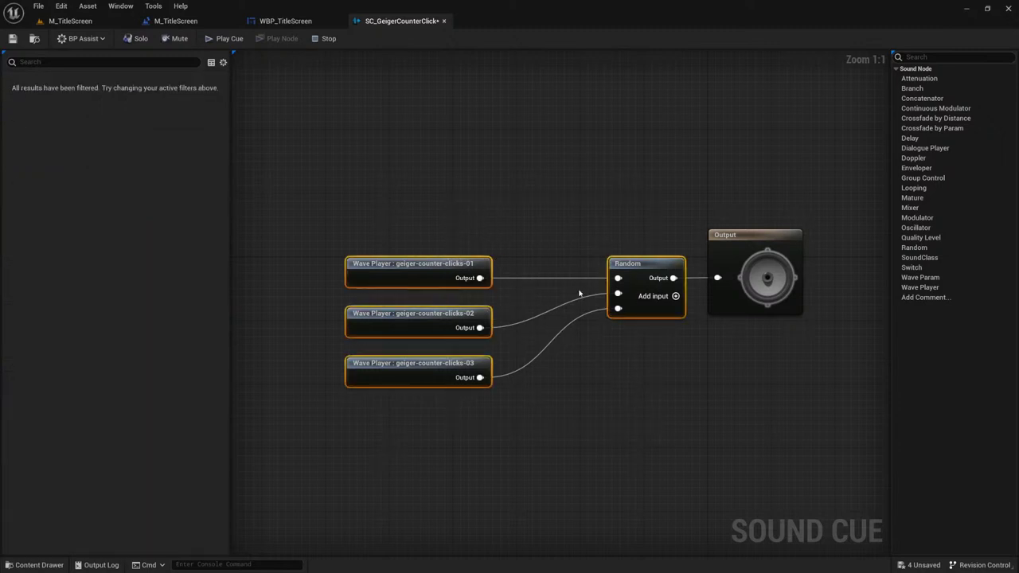
pyautogui.click(678, 438)
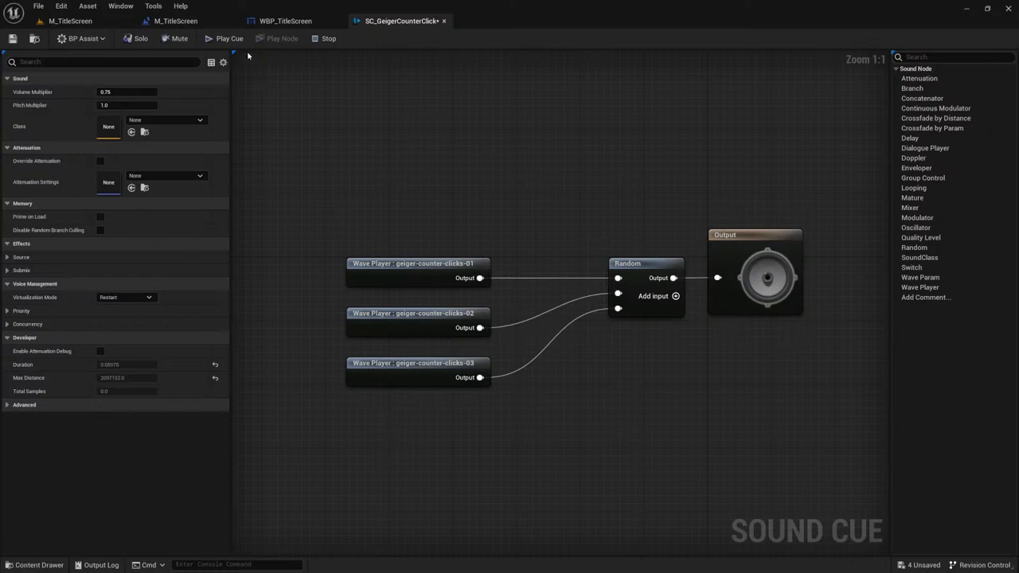
pyautogui.click(225, 38)
pyautogui.click(231, 39)
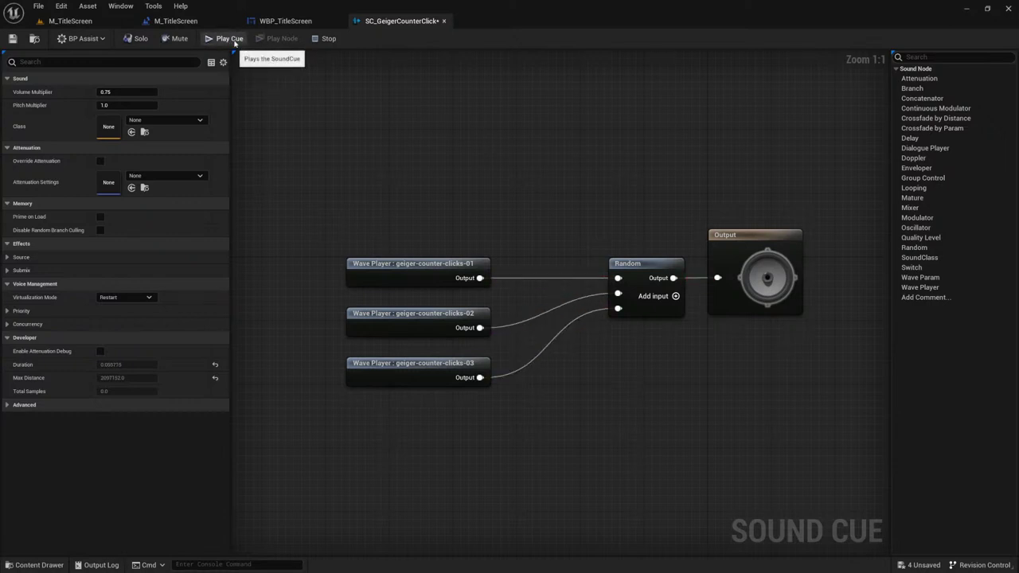
pyautogui.click(231, 39)
pyautogui.click(232, 40)
pyautogui.click(234, 41)
# Step: Set the Sound Cue's Volume Multiplier to 1.2, save it, and play it again to check the loudness
pyautogui.click(110, 91)
pyautogui.write('1.0')
pyautogui.press('Return')
pyautogui.hotkey('ctrl', 's')
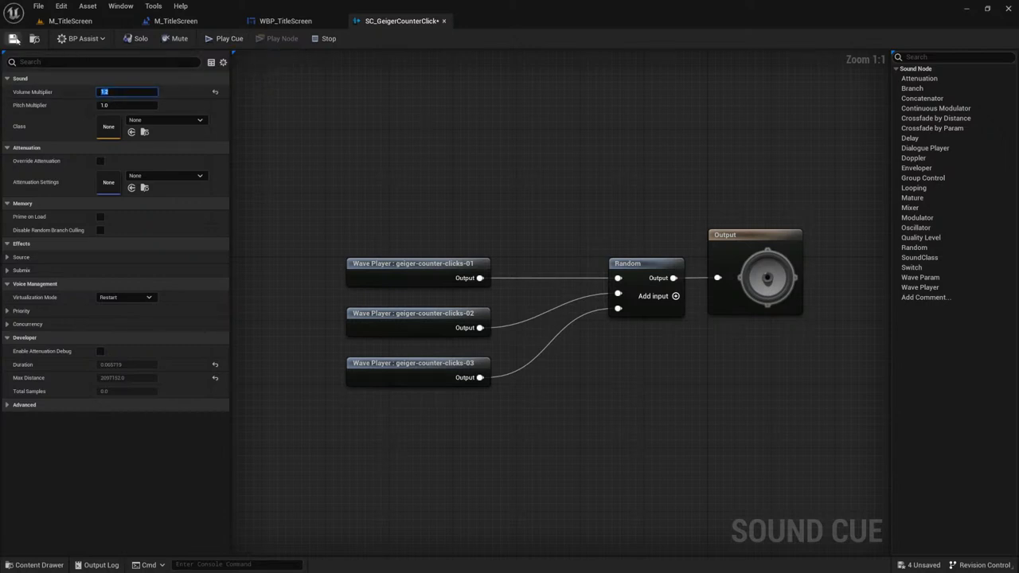
pyautogui.click(218, 42)
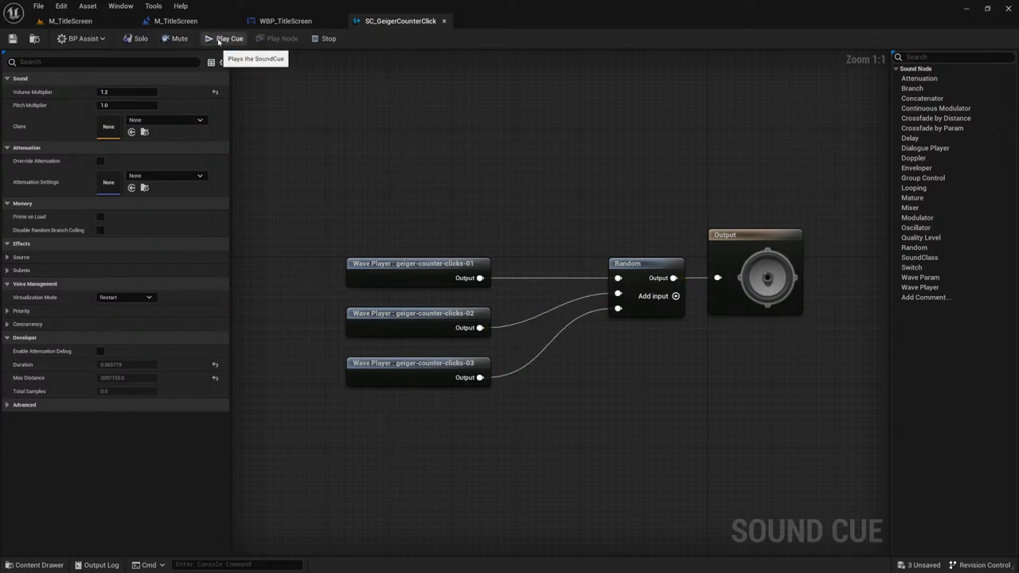
pyautogui.click(218, 41)
pyautogui.click(218, 42)
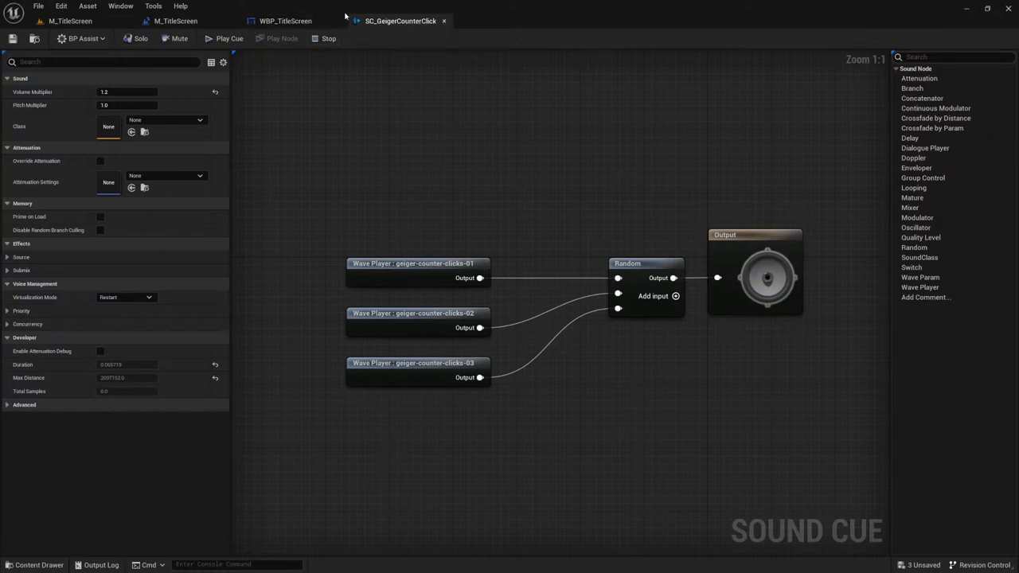
pyautogui.hotkey('ctrl', 'a')
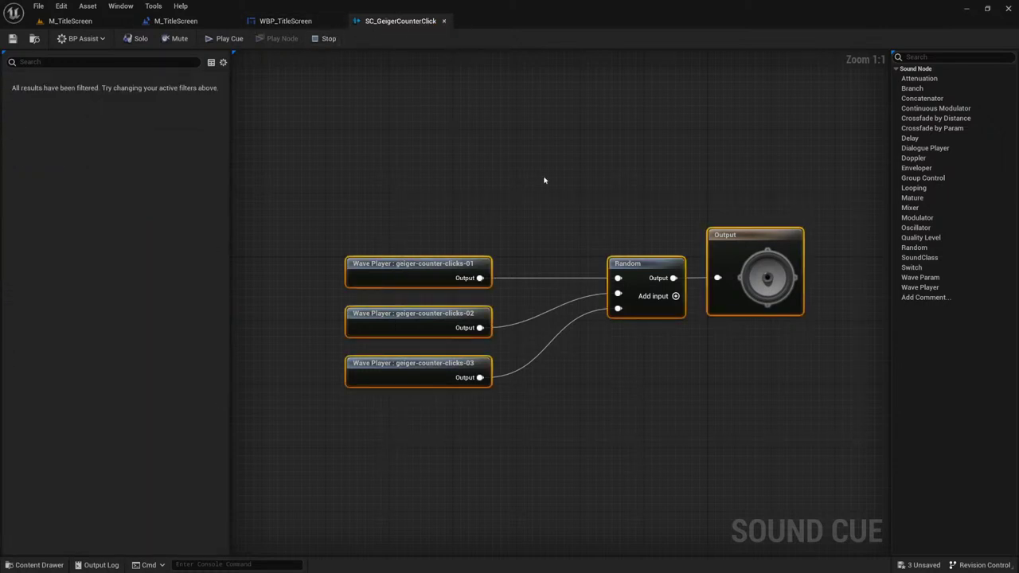
pyautogui.press('Escape')
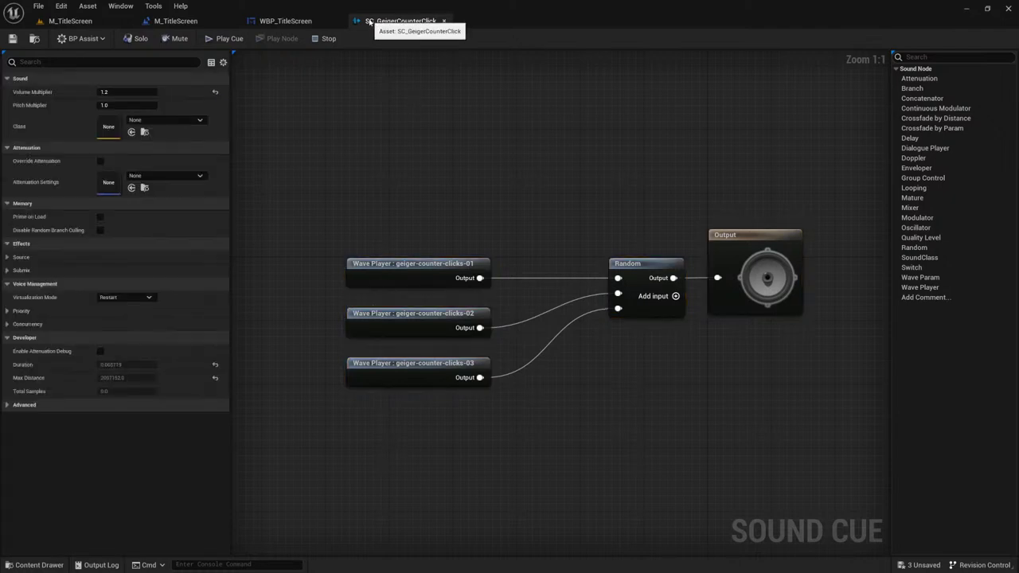
# Step: Return to the WBP_TitleScreen widget and open its Event Graph at the PlayFadeInAndOut event
pyautogui.click(253, 22)
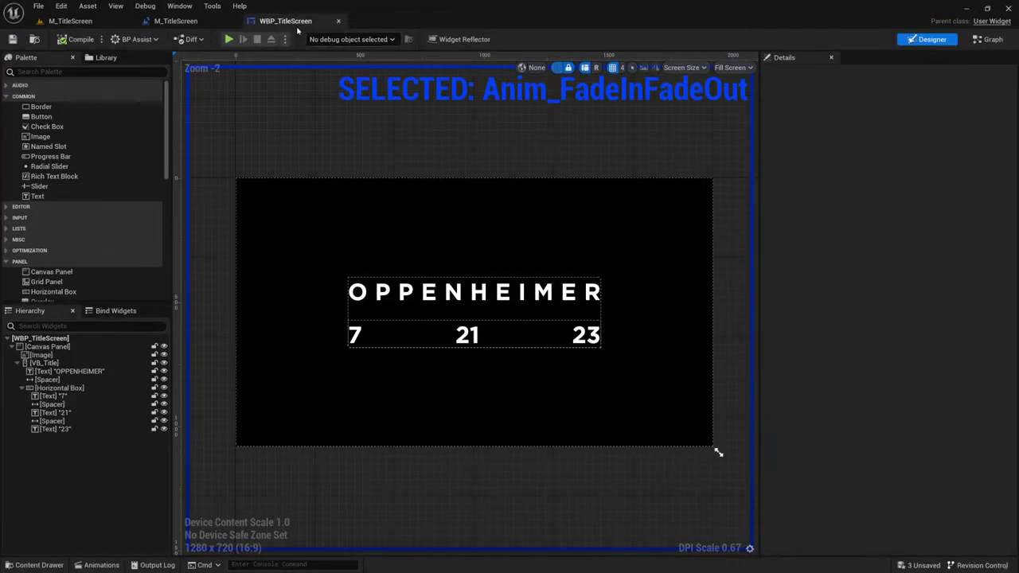
pyautogui.click(101, 565)
pyautogui.click(69, 444)
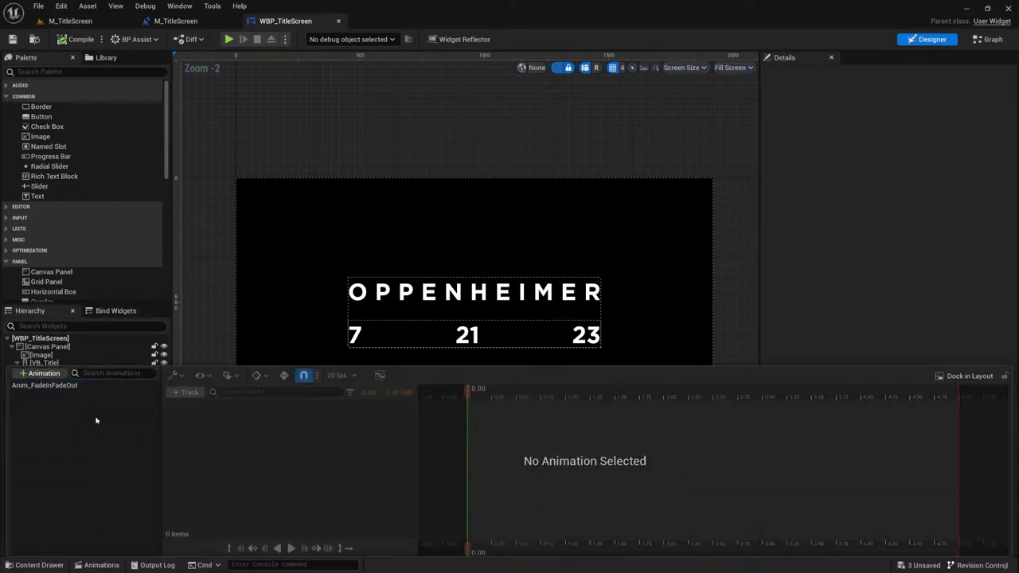
pyautogui.click(212, 303)
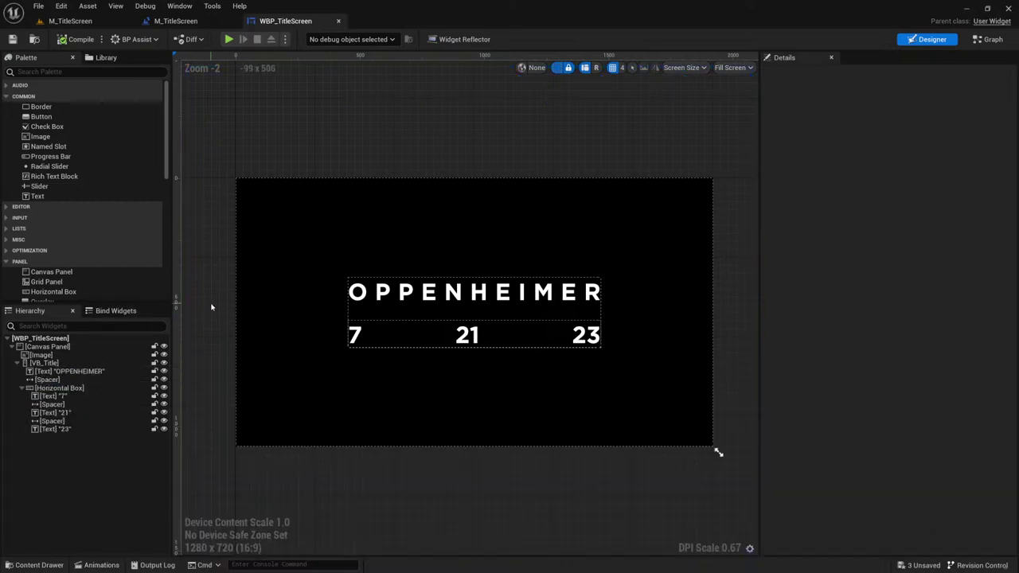
pyautogui.click(988, 39)
pyautogui.scroll(1, 530, 323)
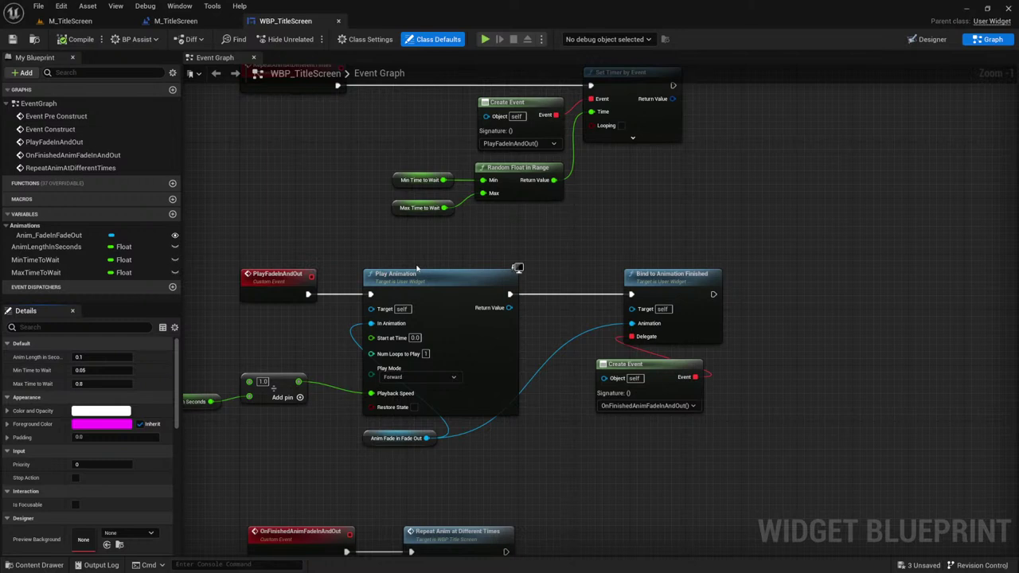
pyautogui.moveTo(227, 240); pyautogui.dragTo(311, 334)
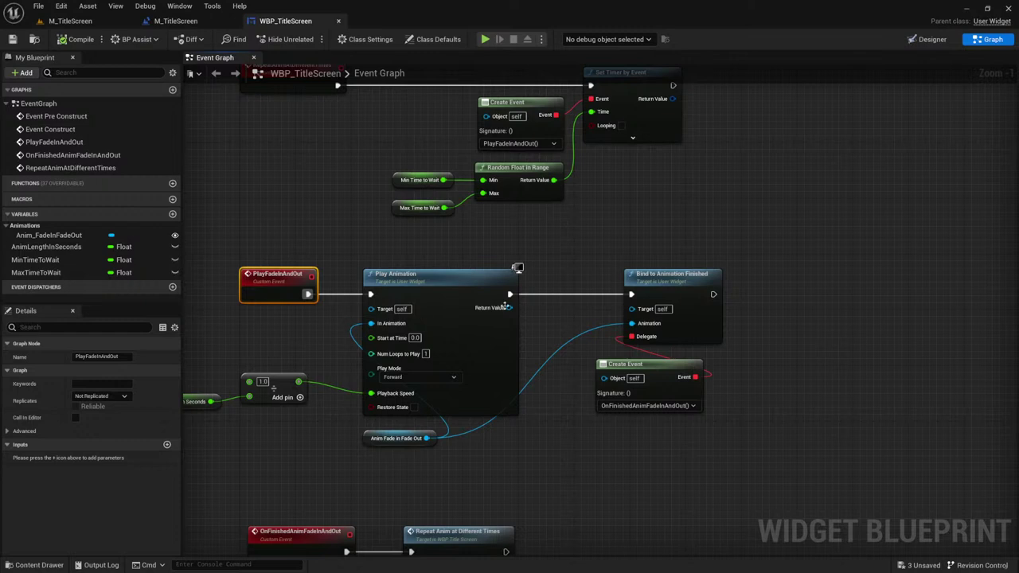
# Step: Add a Play Sound 2D node executed after Bind to Animation Finished in the PlayFadeInAndOut chain
pyautogui.moveTo(716, 273); pyautogui.dragTo(698, 325, button='right')
pyautogui.moveTo(648, 292); pyautogui.dragTo(700, 293)
pyautogui.write('play')
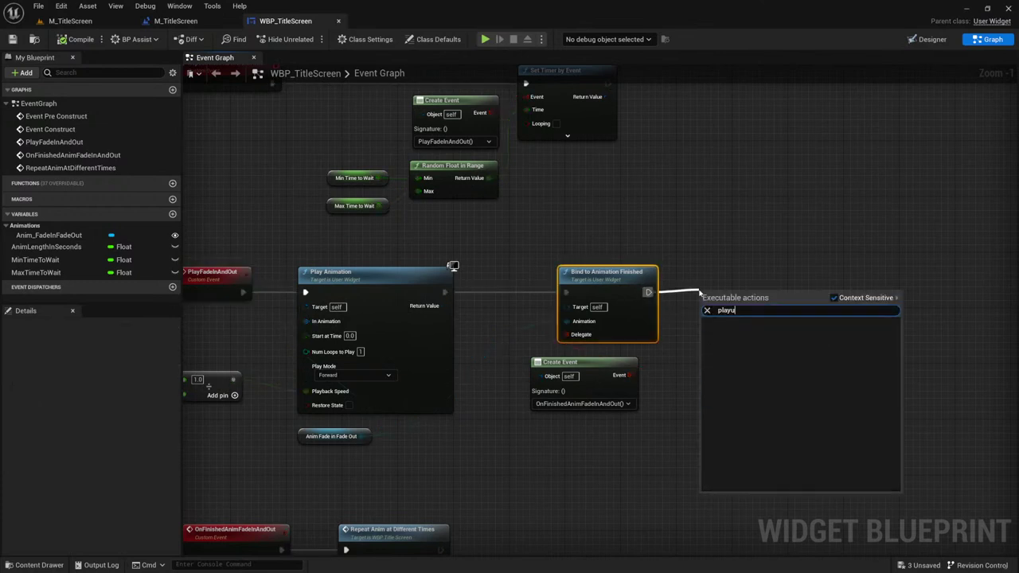
pyautogui.write(' 2')
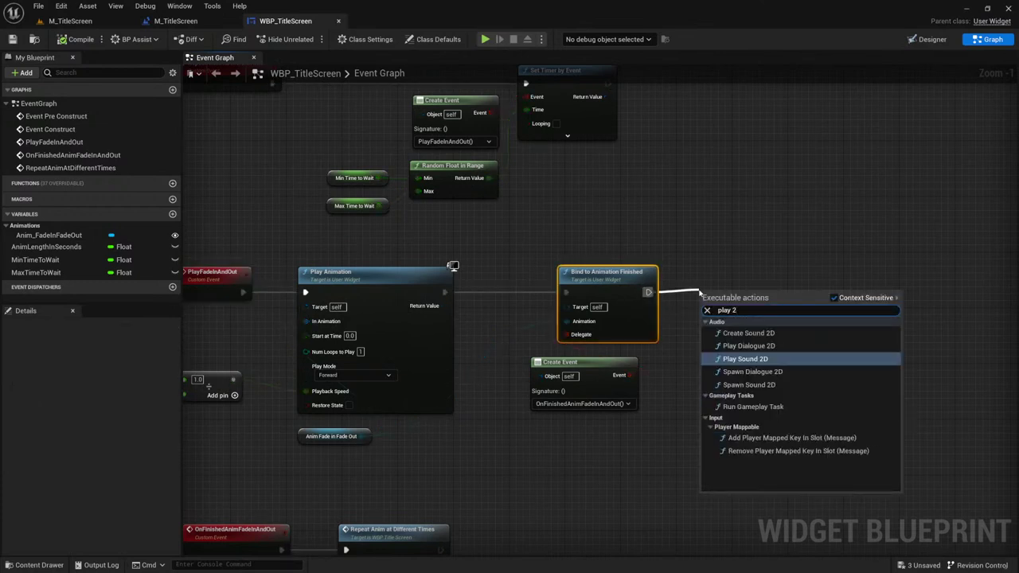
pyautogui.press('Return')
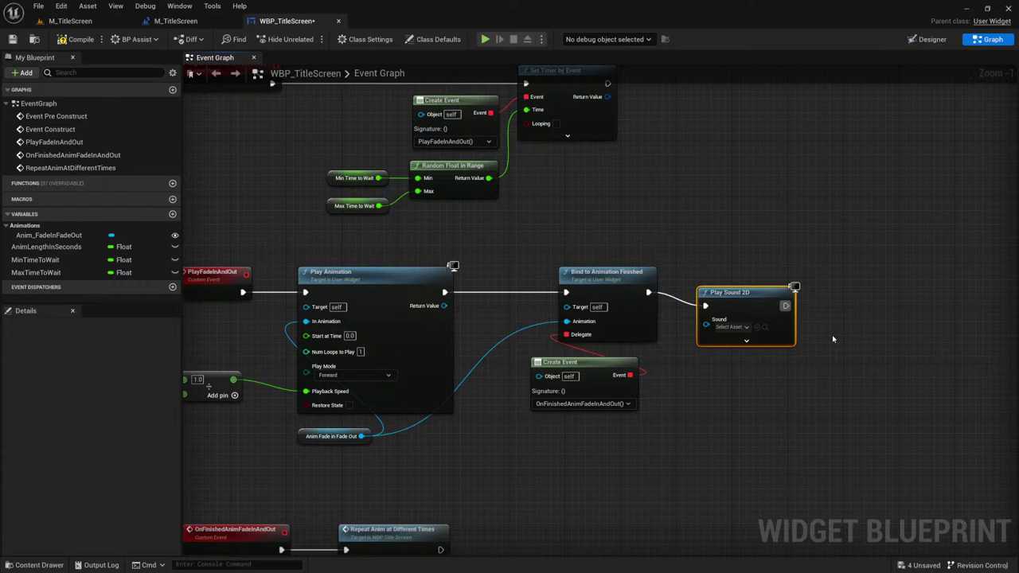
# Step: Assign SC_GeigerCounterClick from the Stream folder as the Sound of the Play Sound 2D node
pyautogui.click(725, 326)
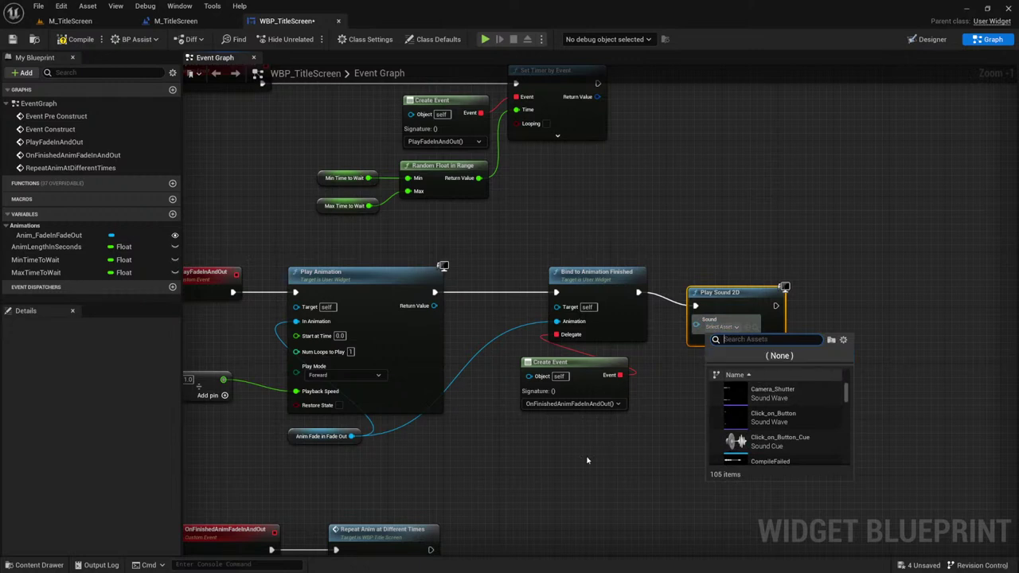
pyautogui.click(762, 355)
pyautogui.click(34, 565)
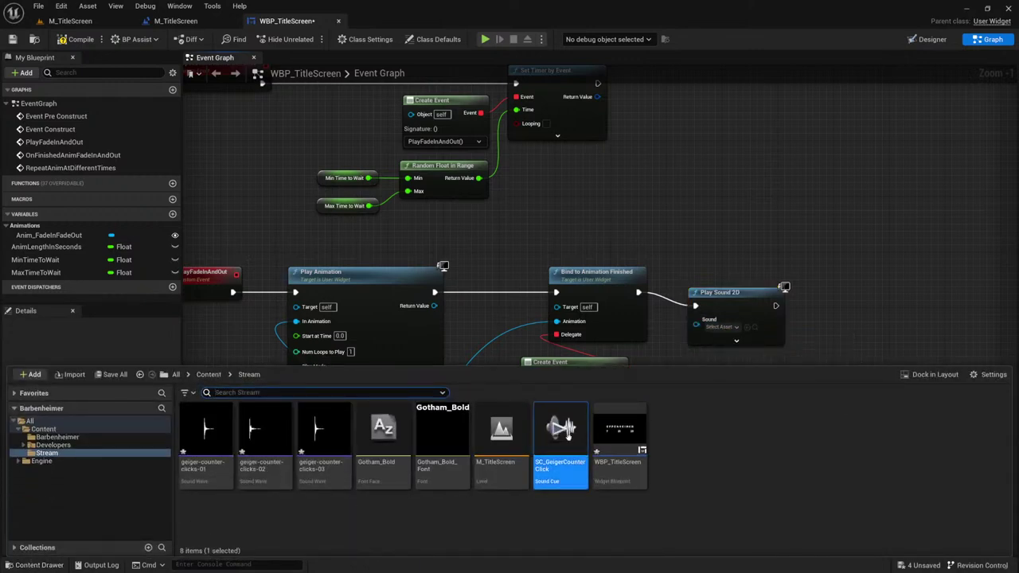
pyautogui.click(749, 328)
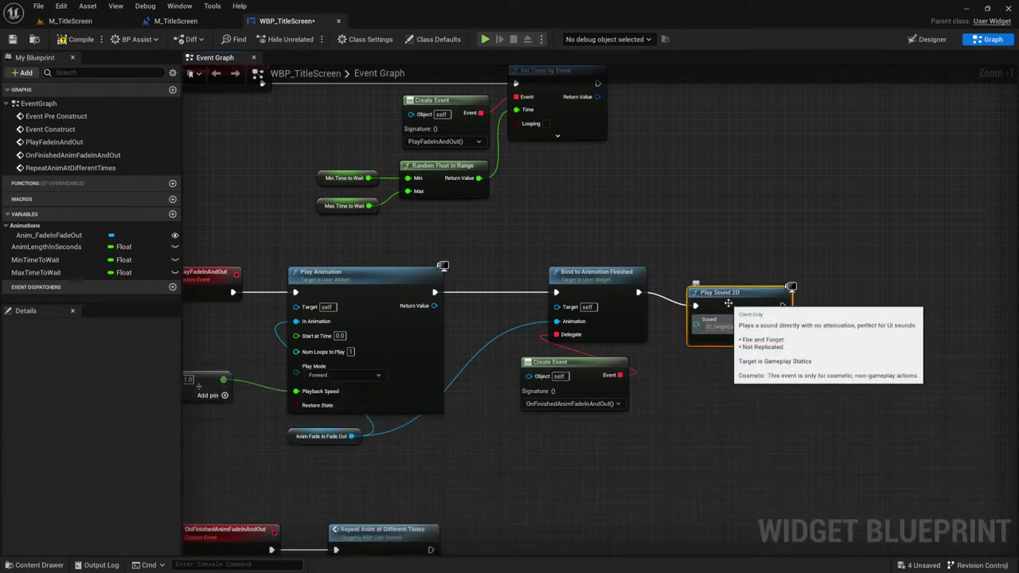
# Step: Auto-arrange the PlayFadeInAndOut node chain into a tidy, straight layout with rerouted animation wires
pyautogui.press('f')
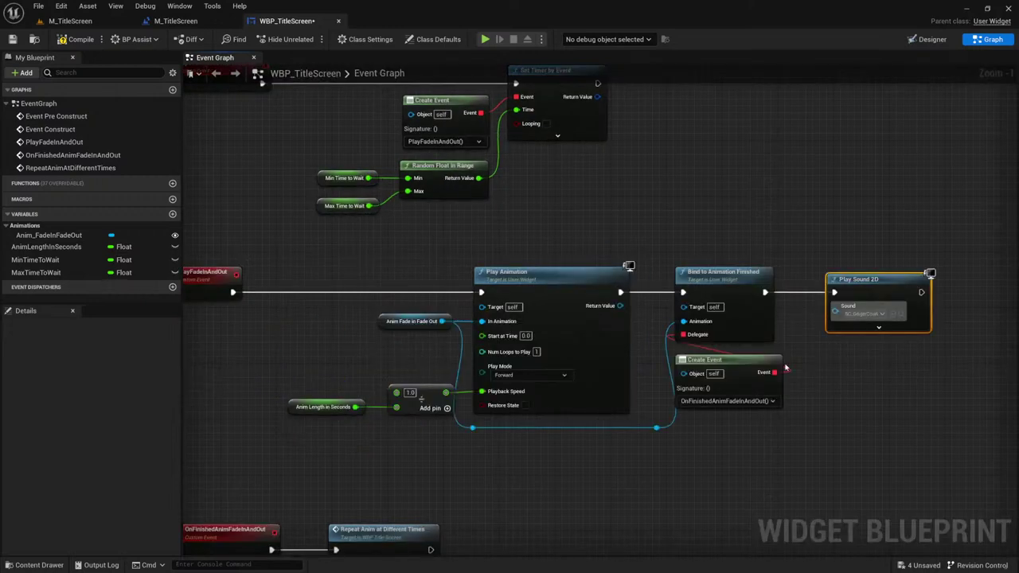
pyautogui.moveTo(340, 249); pyautogui.dragTo(820, 468)
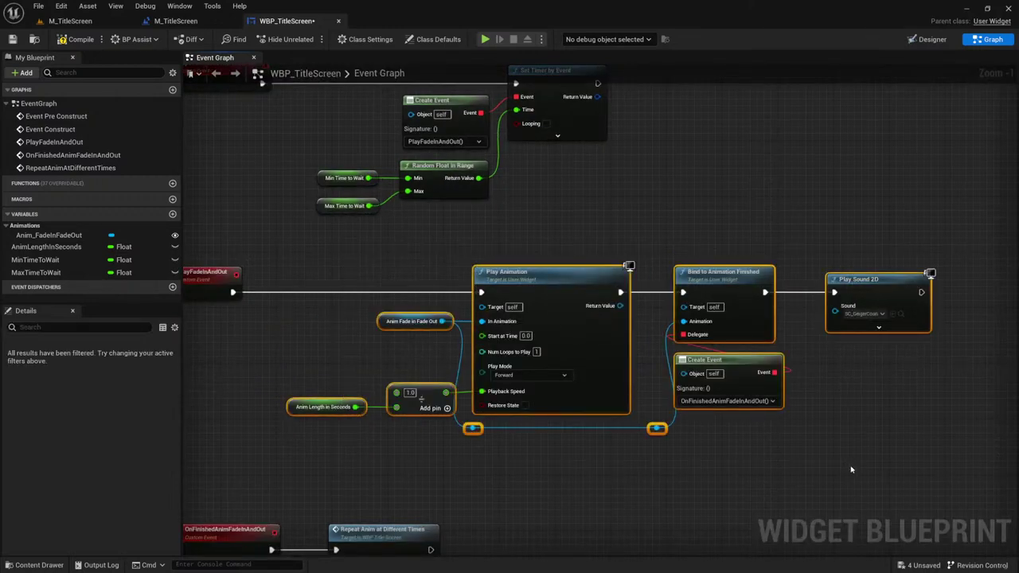
pyautogui.moveTo(637, 286); pyautogui.dragTo(561, 271, button='right')
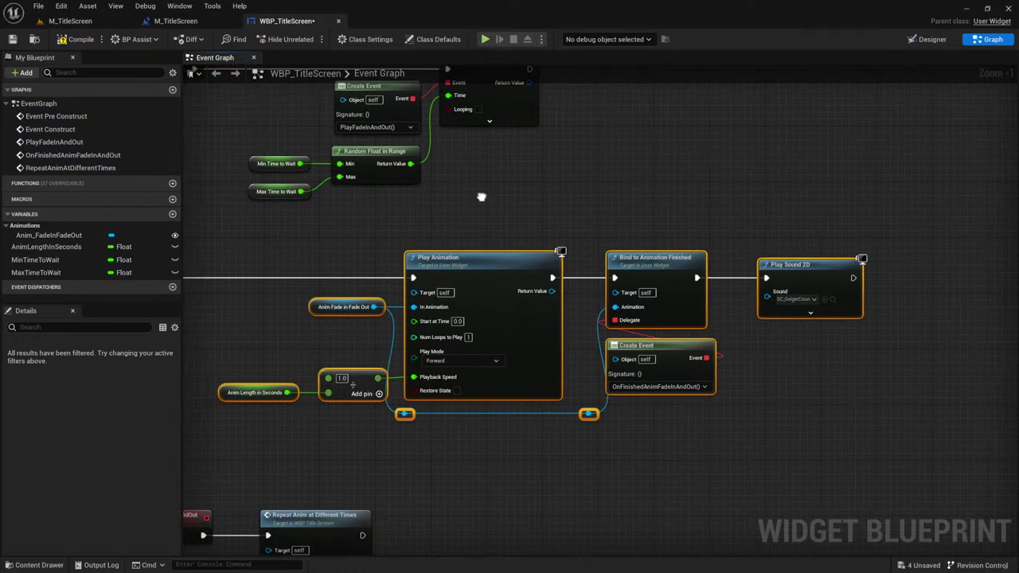
# Step: Compile and save WBP_TitleScreen, test the flickering title with its click sounds in a preview, and end the preview
pyautogui.click(76, 39)
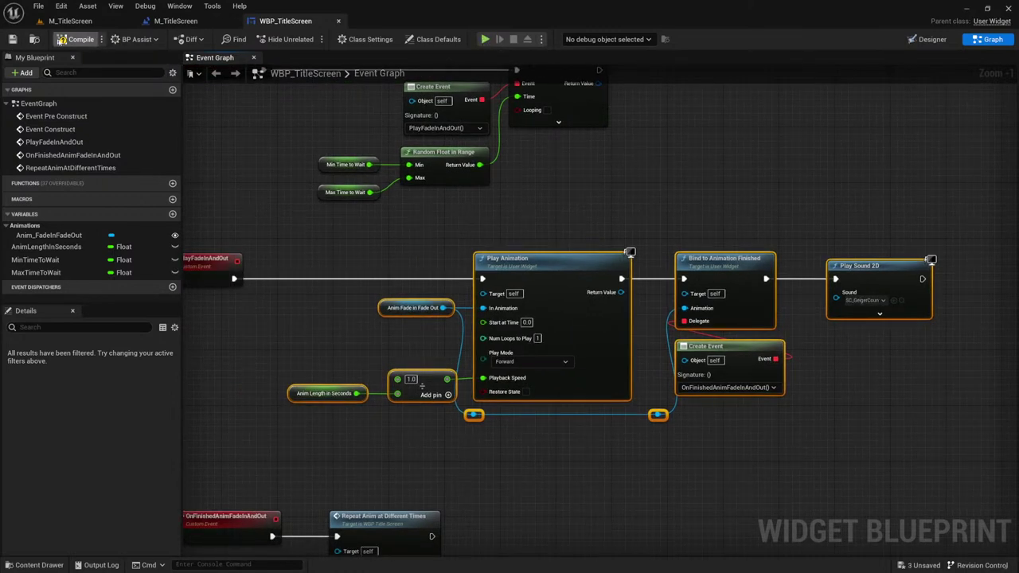
pyautogui.click(484, 39)
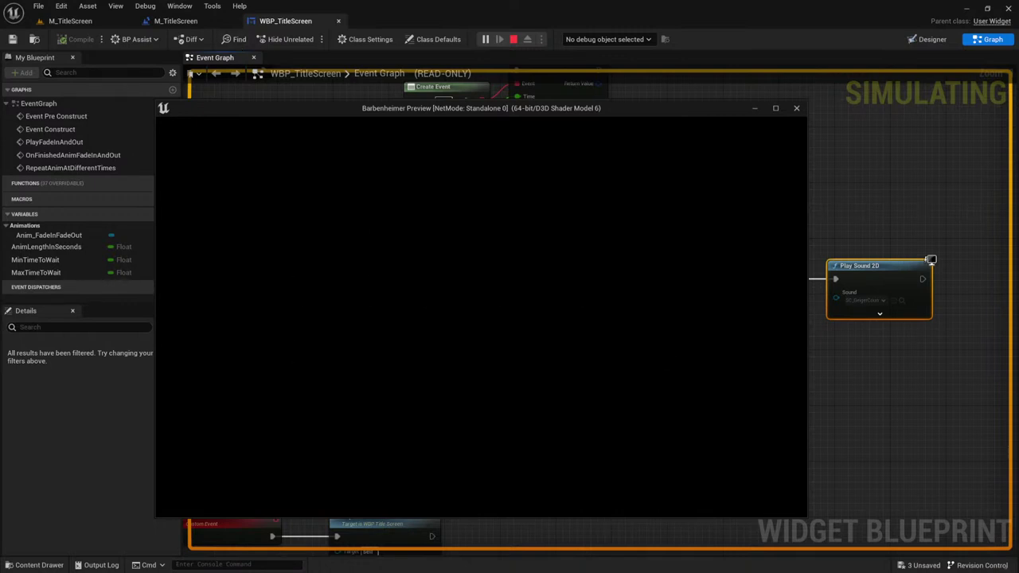
pyautogui.click(797, 107)
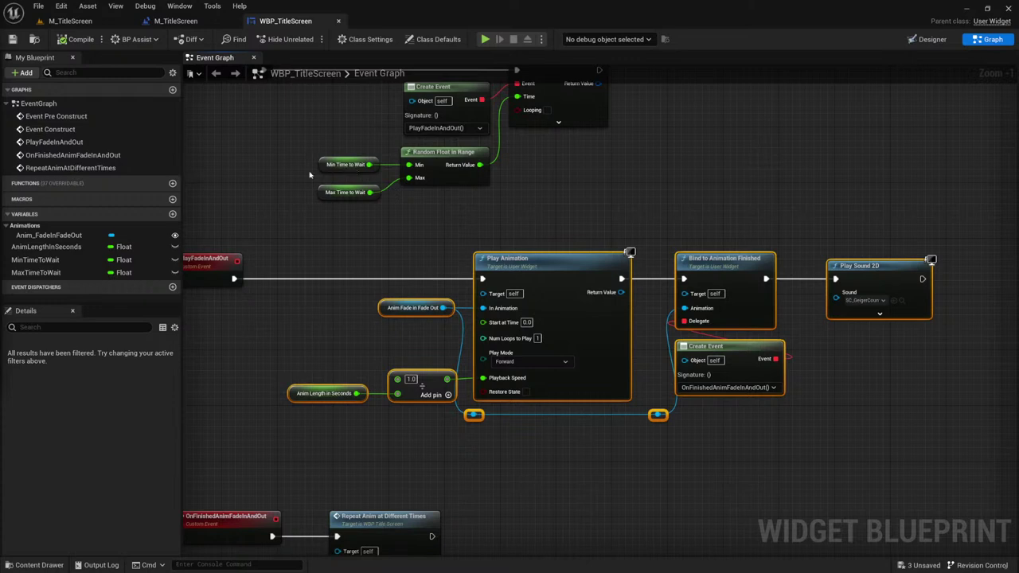
# Step: Switch to the M_TitleScreen level, browse to the Barbenheimer content folder, and briefly play and stop the level
pyautogui.click(56, 21)
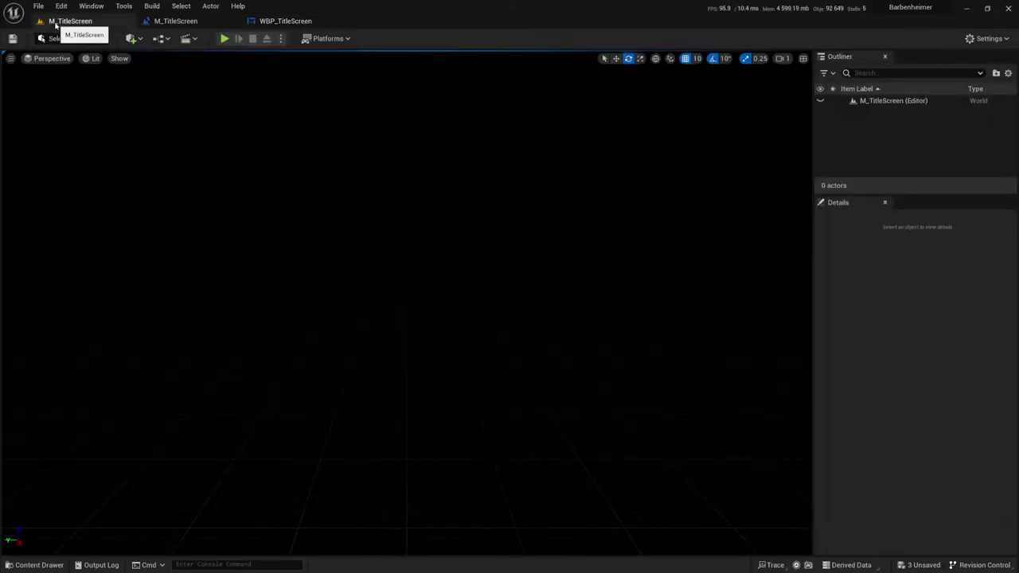
pyautogui.click(34, 565)
pyautogui.click(71, 391)
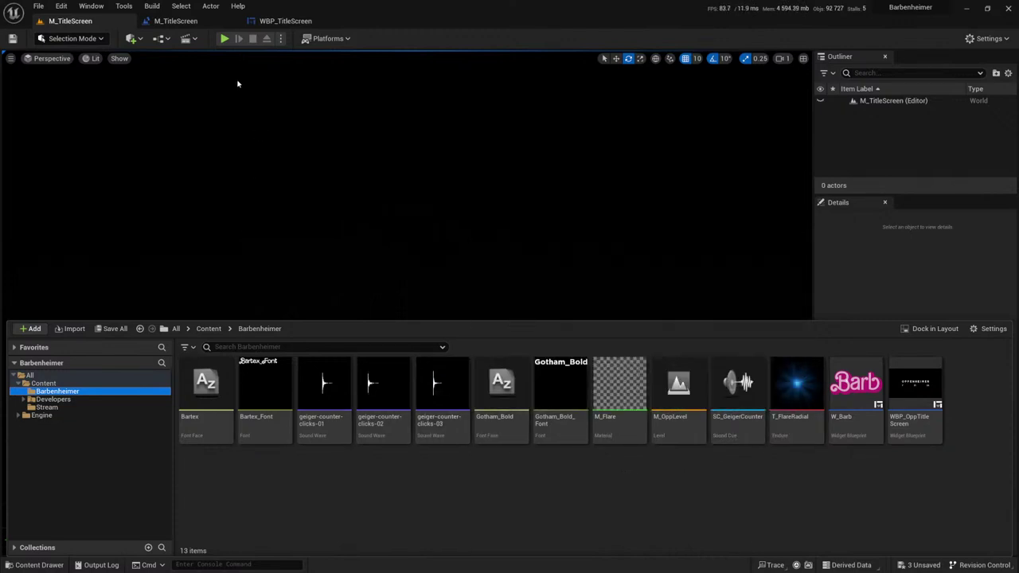
pyautogui.click(224, 39)
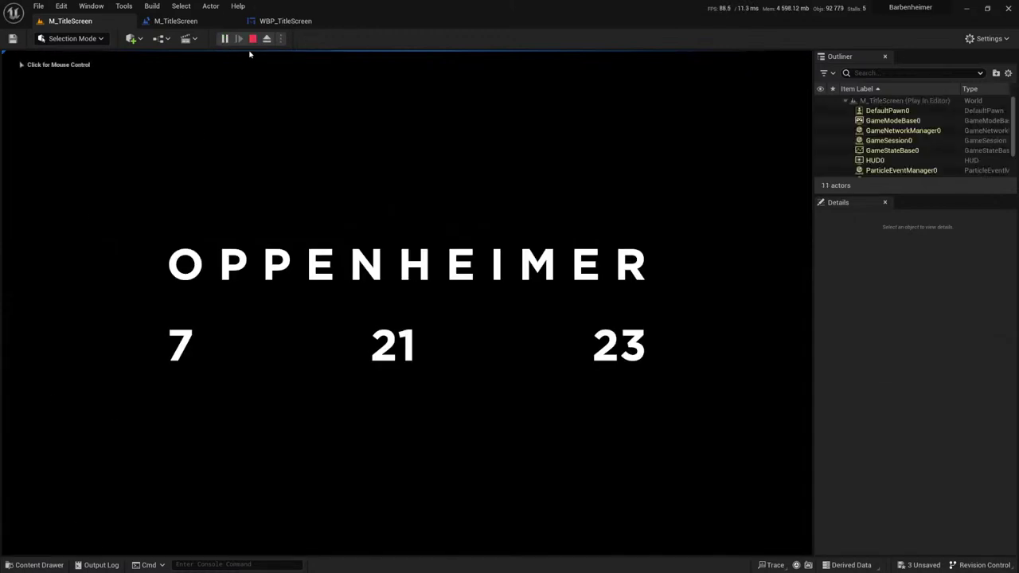
pyautogui.click(251, 39)
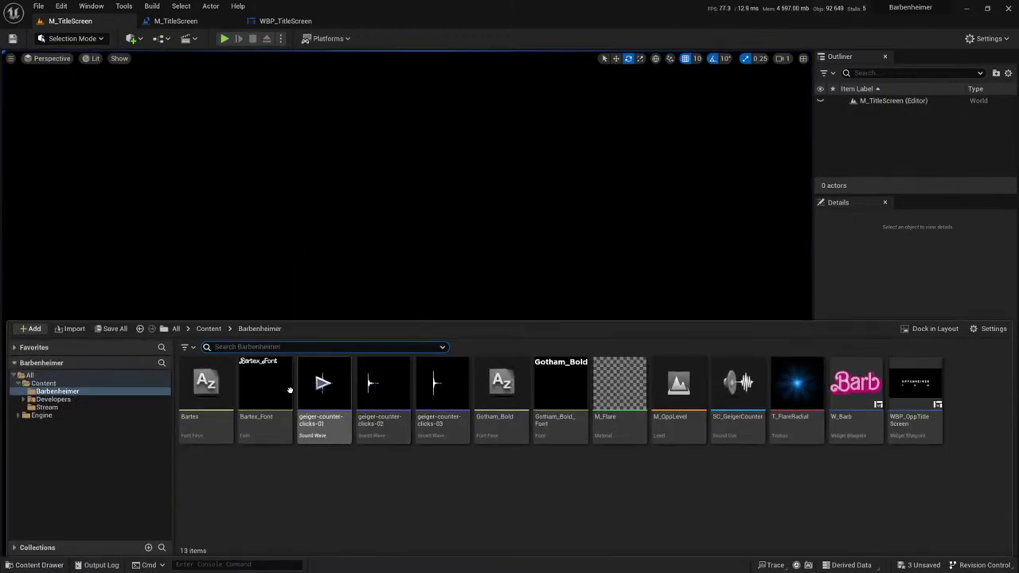
# Step: Open the M_OppLevel level, saving the three geiger-counter-clicks assets, and play the level to watch its title before stopping it
pyautogui.doubleClick(679, 386)
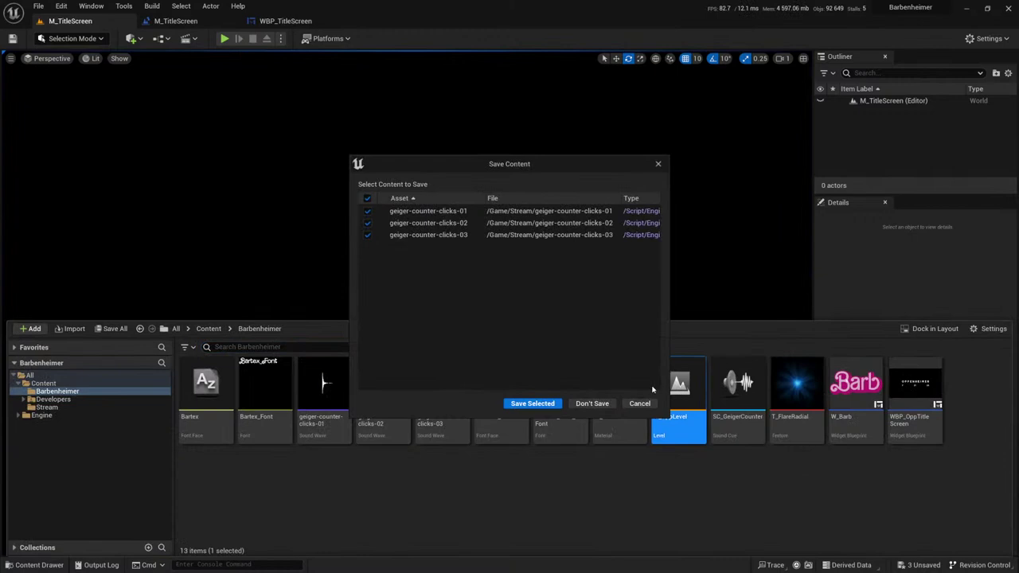
pyautogui.click(533, 403)
pyautogui.click(224, 39)
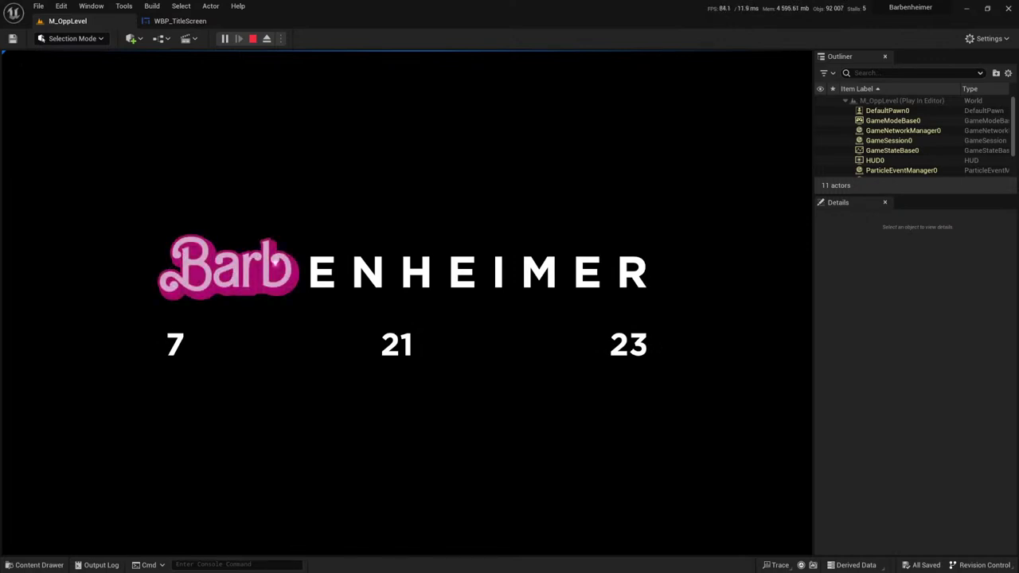
pyautogui.hotkey('shift', 'F1')
pyautogui.click(252, 39)
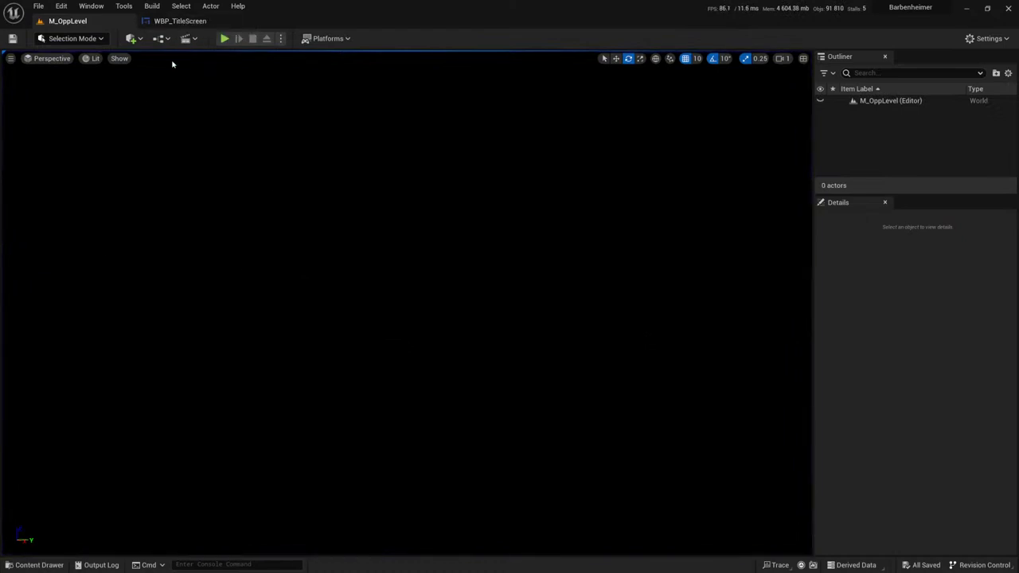
# Step: Open the WBP_OppTitleScreen widget from the Barbenheimer folder to view its Event Graph
pyautogui.click(36, 565)
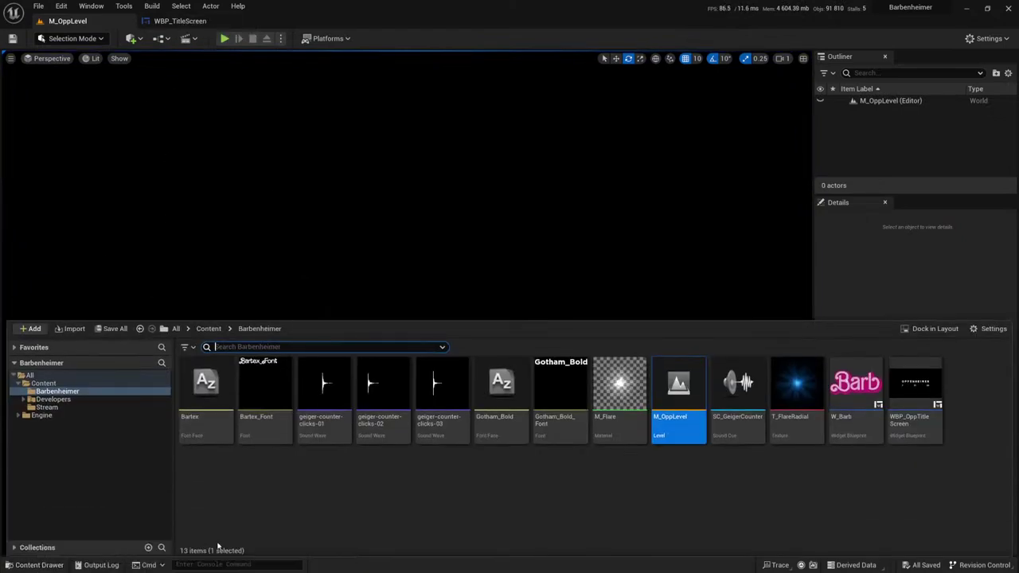
pyautogui.hotkey('ctrl', 'space')
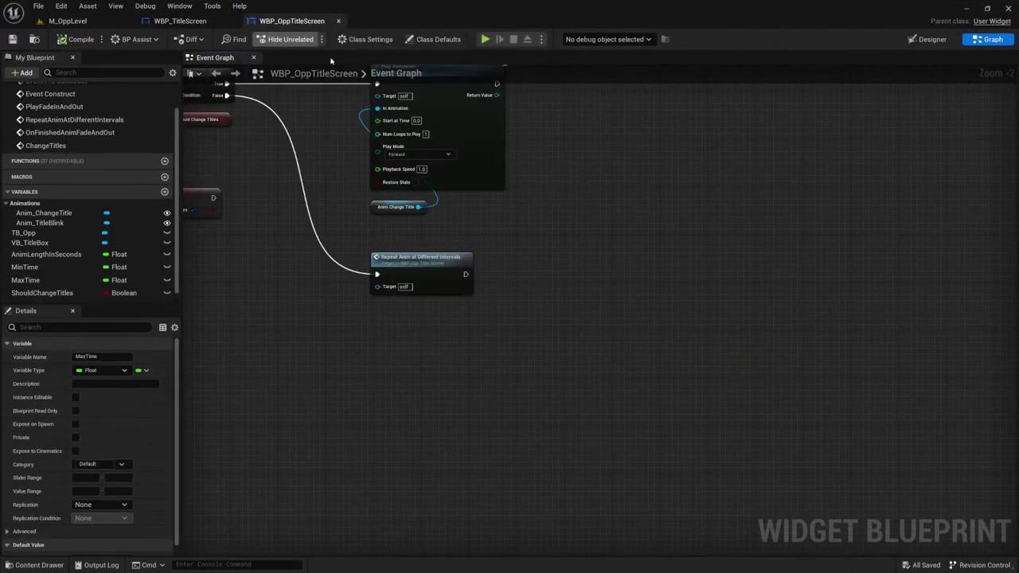
# Step: Look over the WBP_OppTitleScreen Event Graph and preview the Anim_ChangeTitle animation in the widget's designer view
pyautogui.moveTo(577, 319); pyautogui.dragTo(809, 506, button='right')
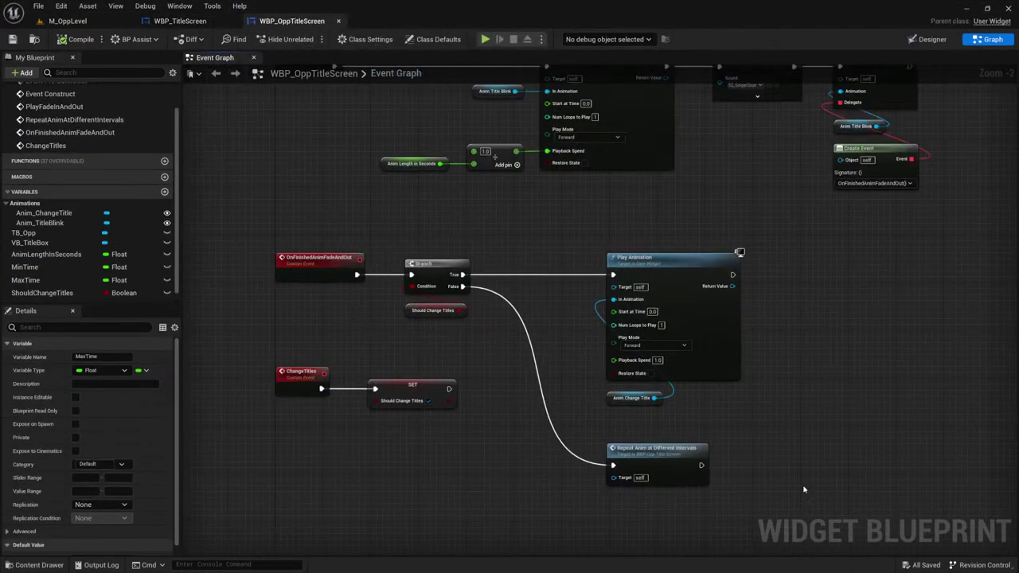
pyautogui.scroll(-3, 809, 507)
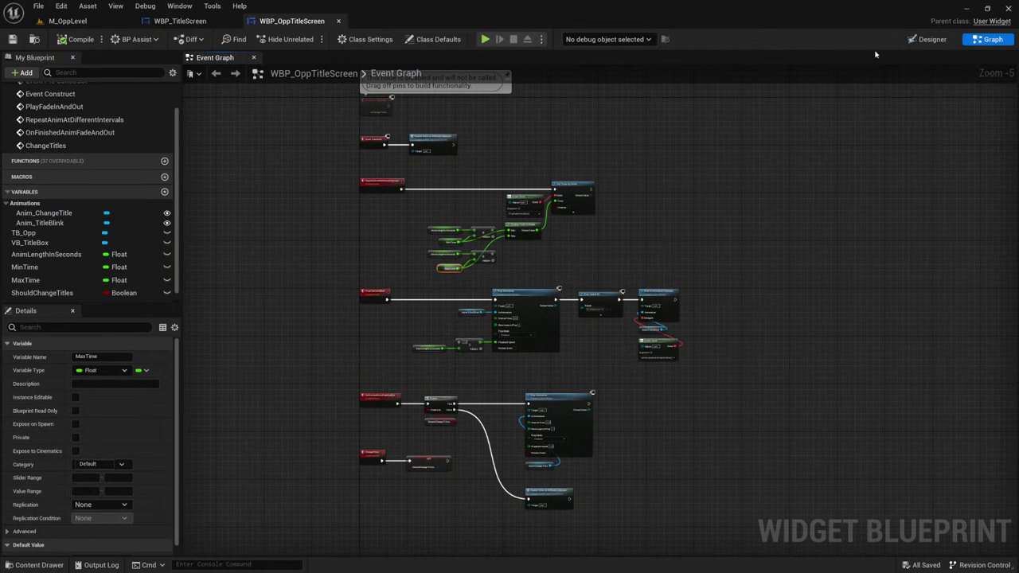
pyautogui.click(928, 39)
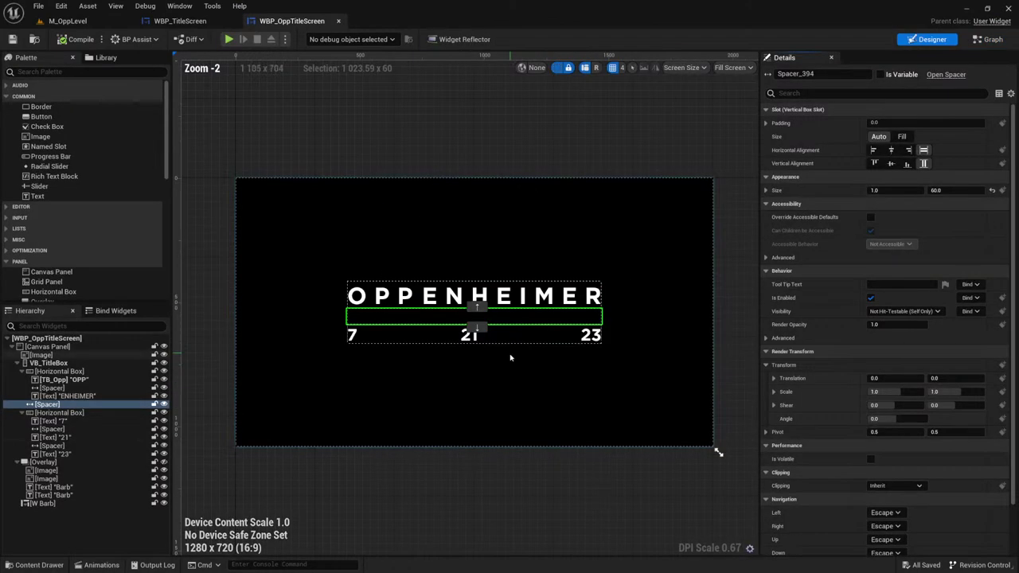
pyautogui.click(91, 565)
pyautogui.click(44, 394)
pyautogui.click(291, 548)
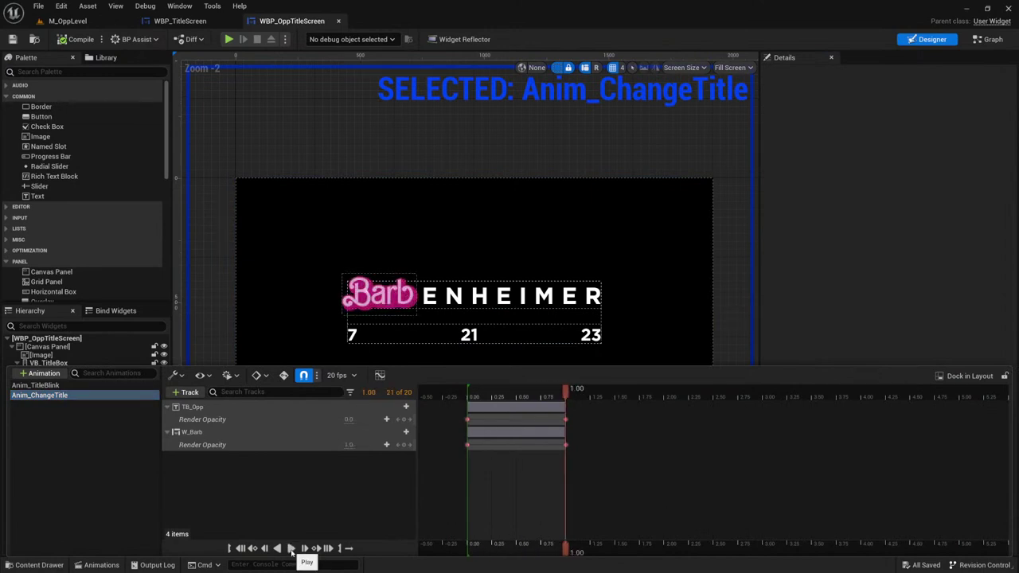
pyautogui.scroll(4, 454, 323)
pyautogui.scroll(-3, 400, 232)
pyautogui.click(408, 127)
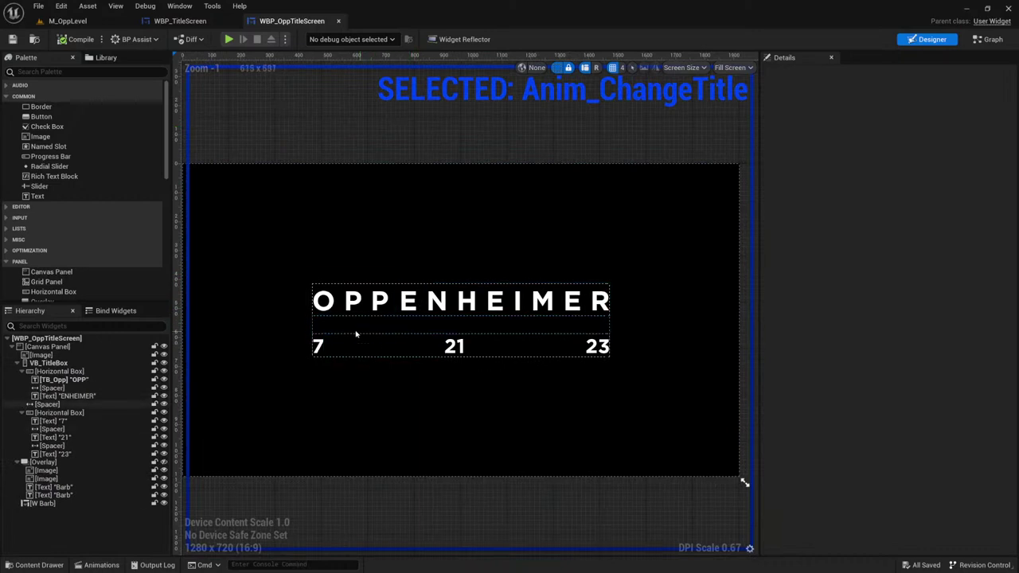
# Step: Open the Anim_TitleBlink animation to examine its VB_TitleBox Render Opacity track, and hide the animation list
pyautogui.click(39, 566)
pyautogui.click(101, 565)
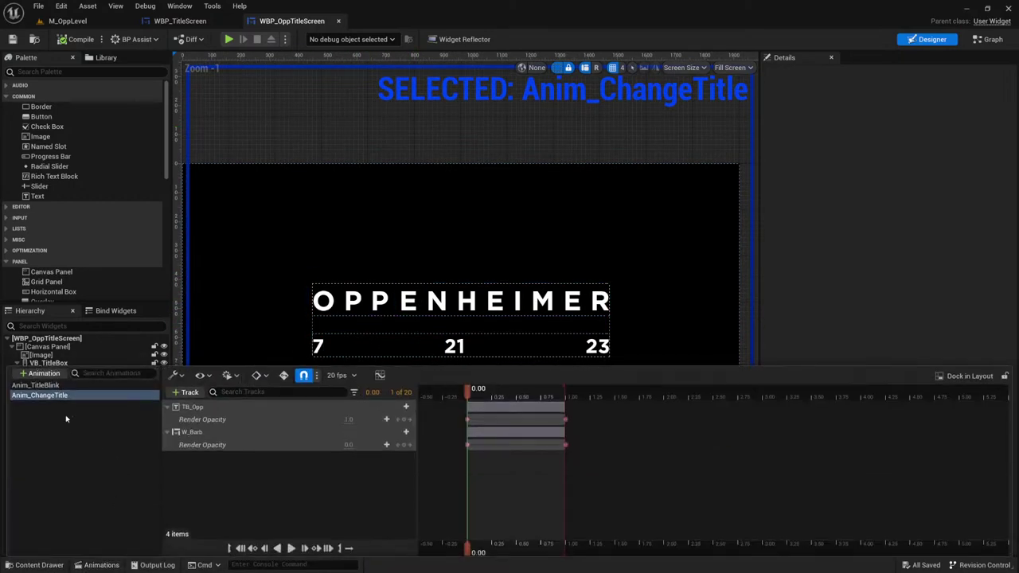
pyautogui.click(46, 386)
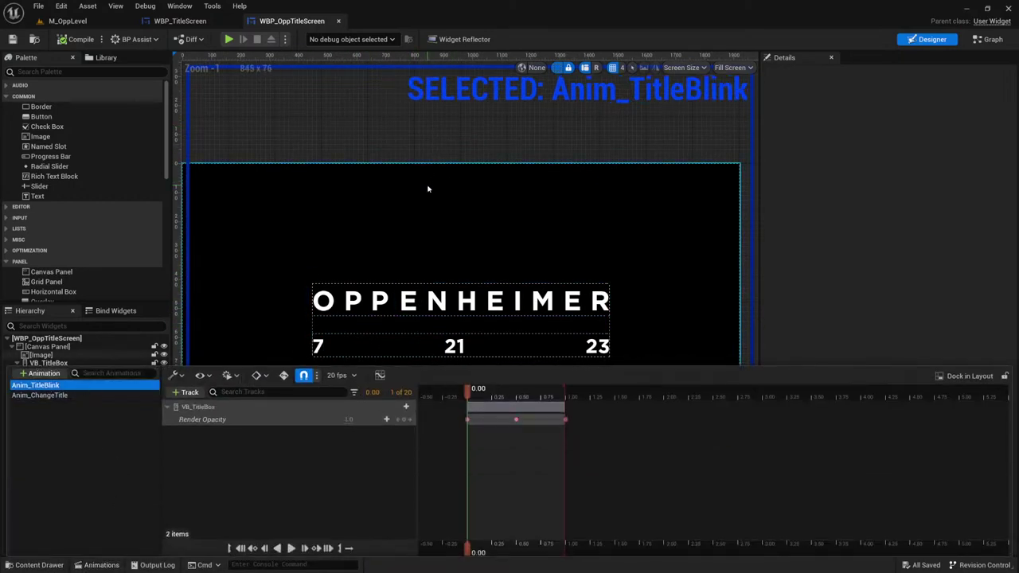
pyautogui.click(589, 155)
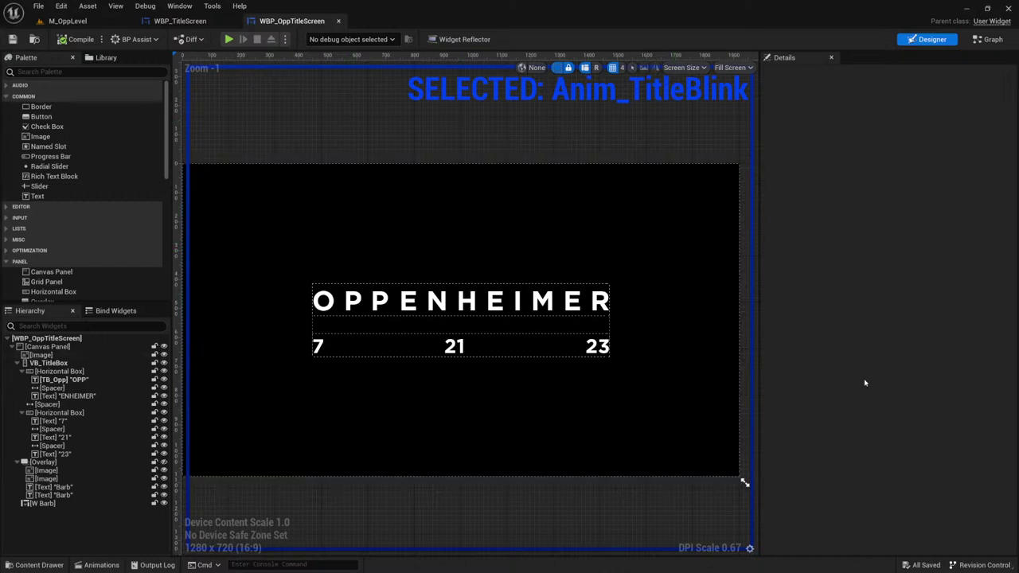
# Step: Return to the M_OppLevel level, play it to watch the title change, and release the mouse from the running game
pyautogui.press('super')
pyautogui.press('super')
pyautogui.click(67, 21)
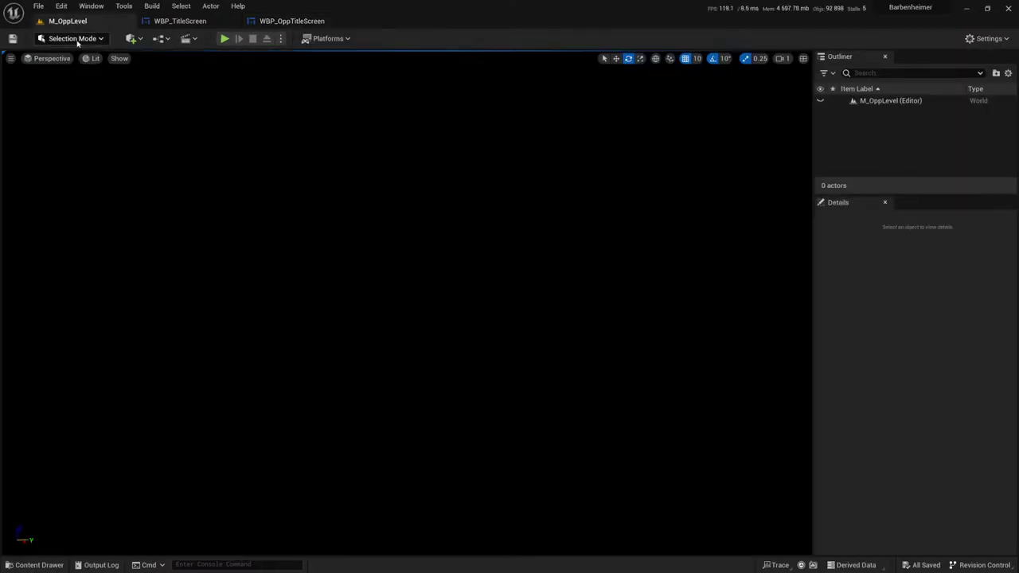
pyautogui.click(225, 39)
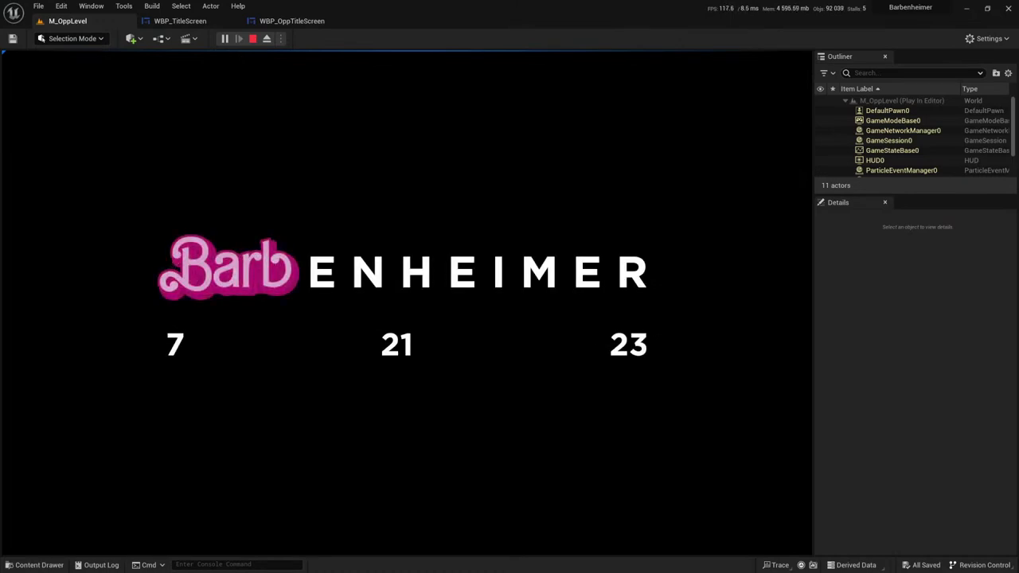
pyautogui.hotkey('shift', 'F1')
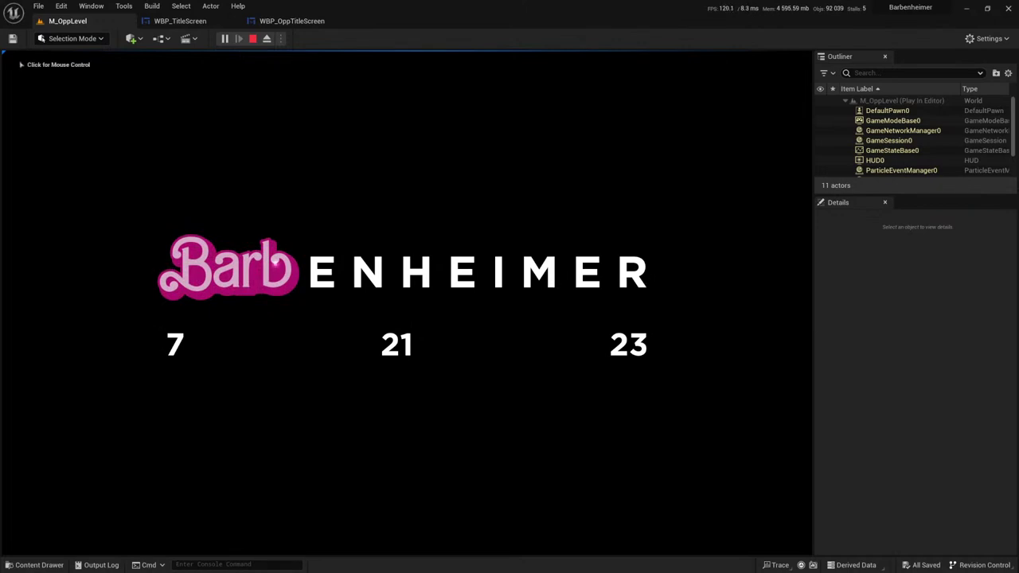